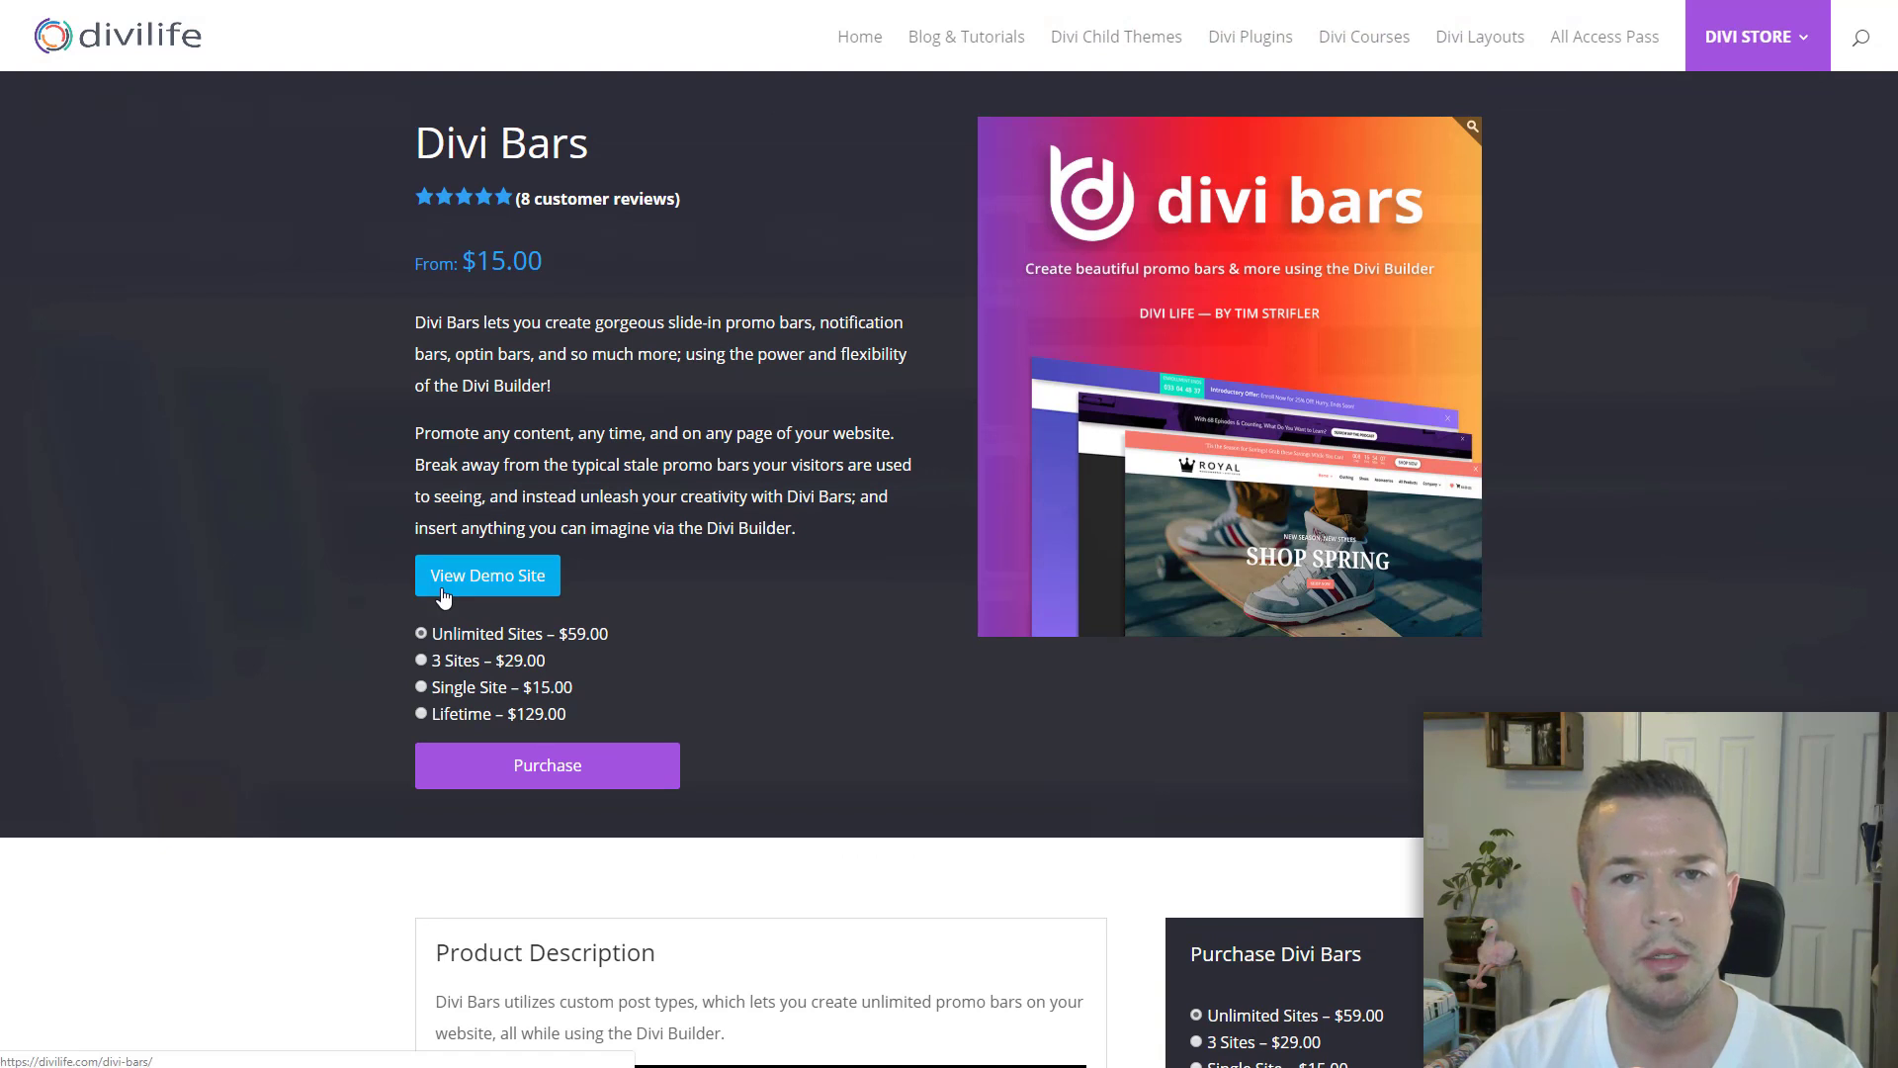
Open the Divi Bars demo page and review its promo bar examples, builder overview, triggers and feature list.
click(470, 593)
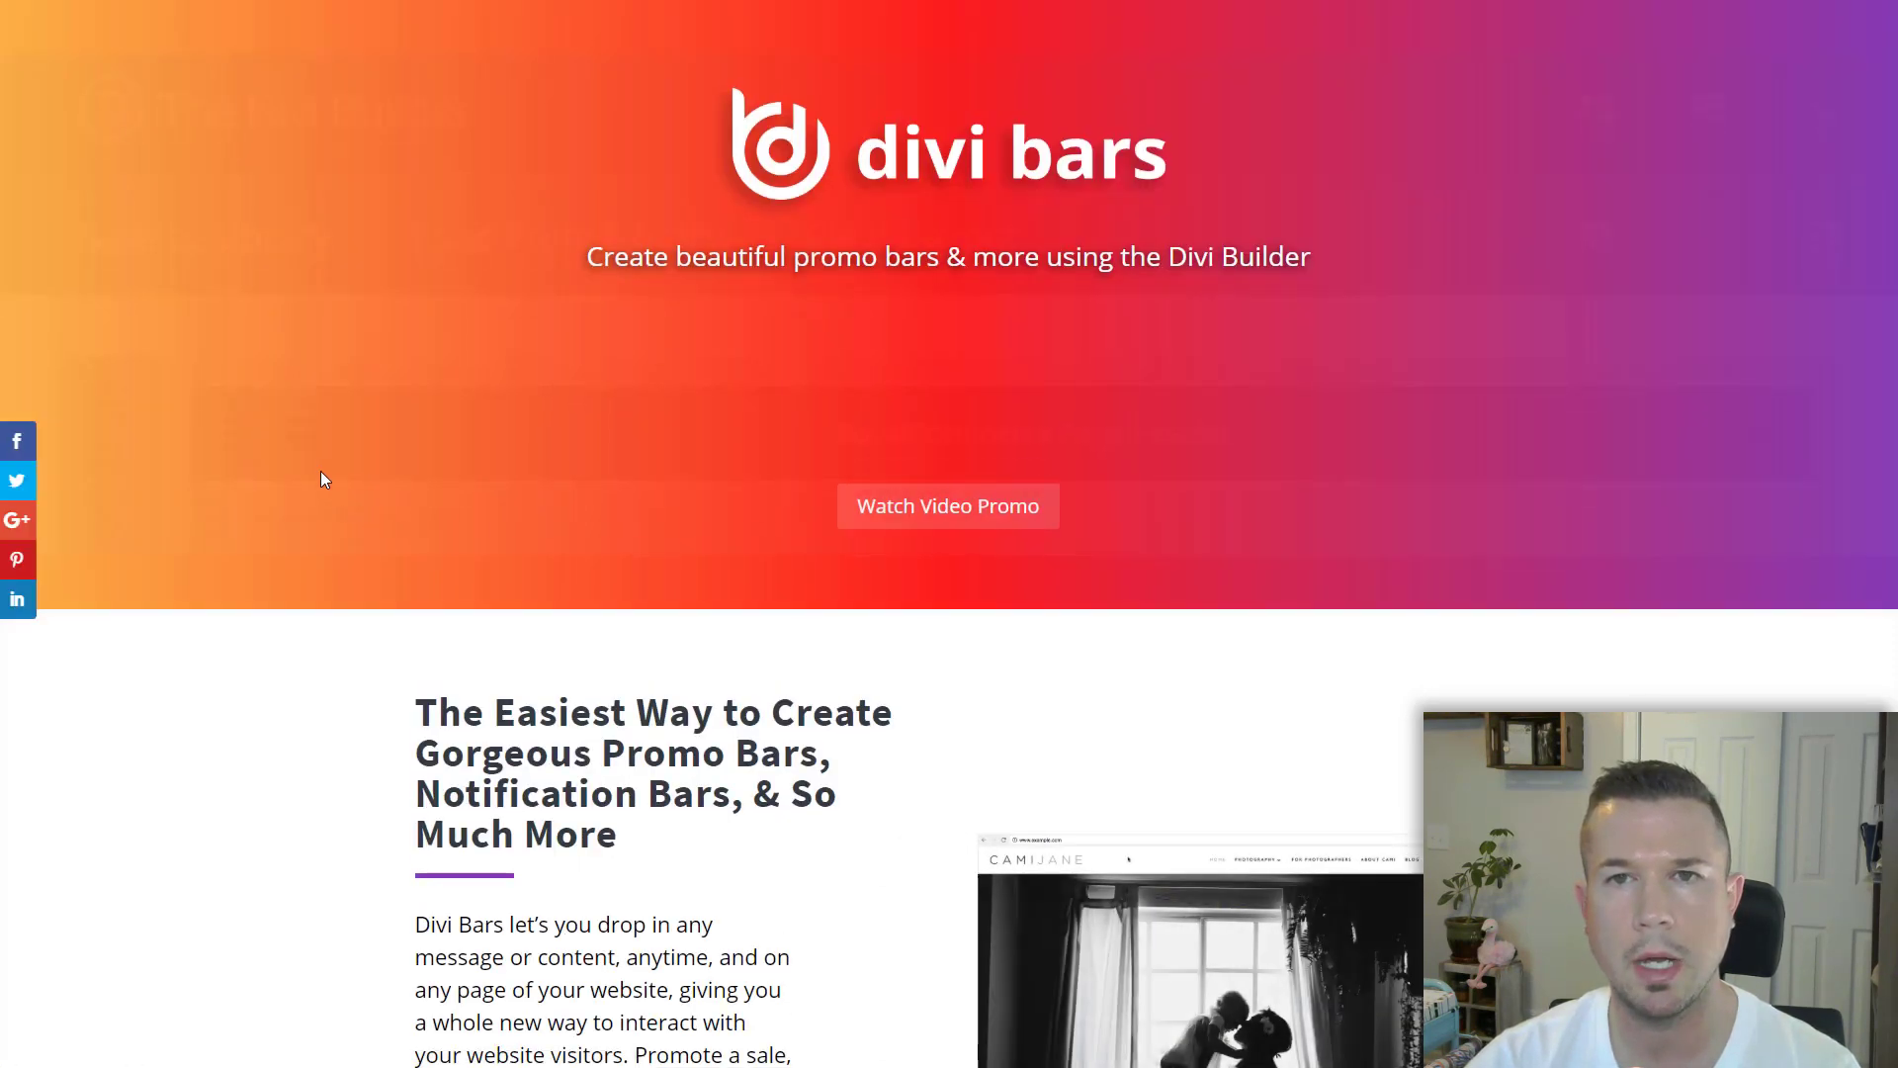
scroll(332, 479, down, 6)
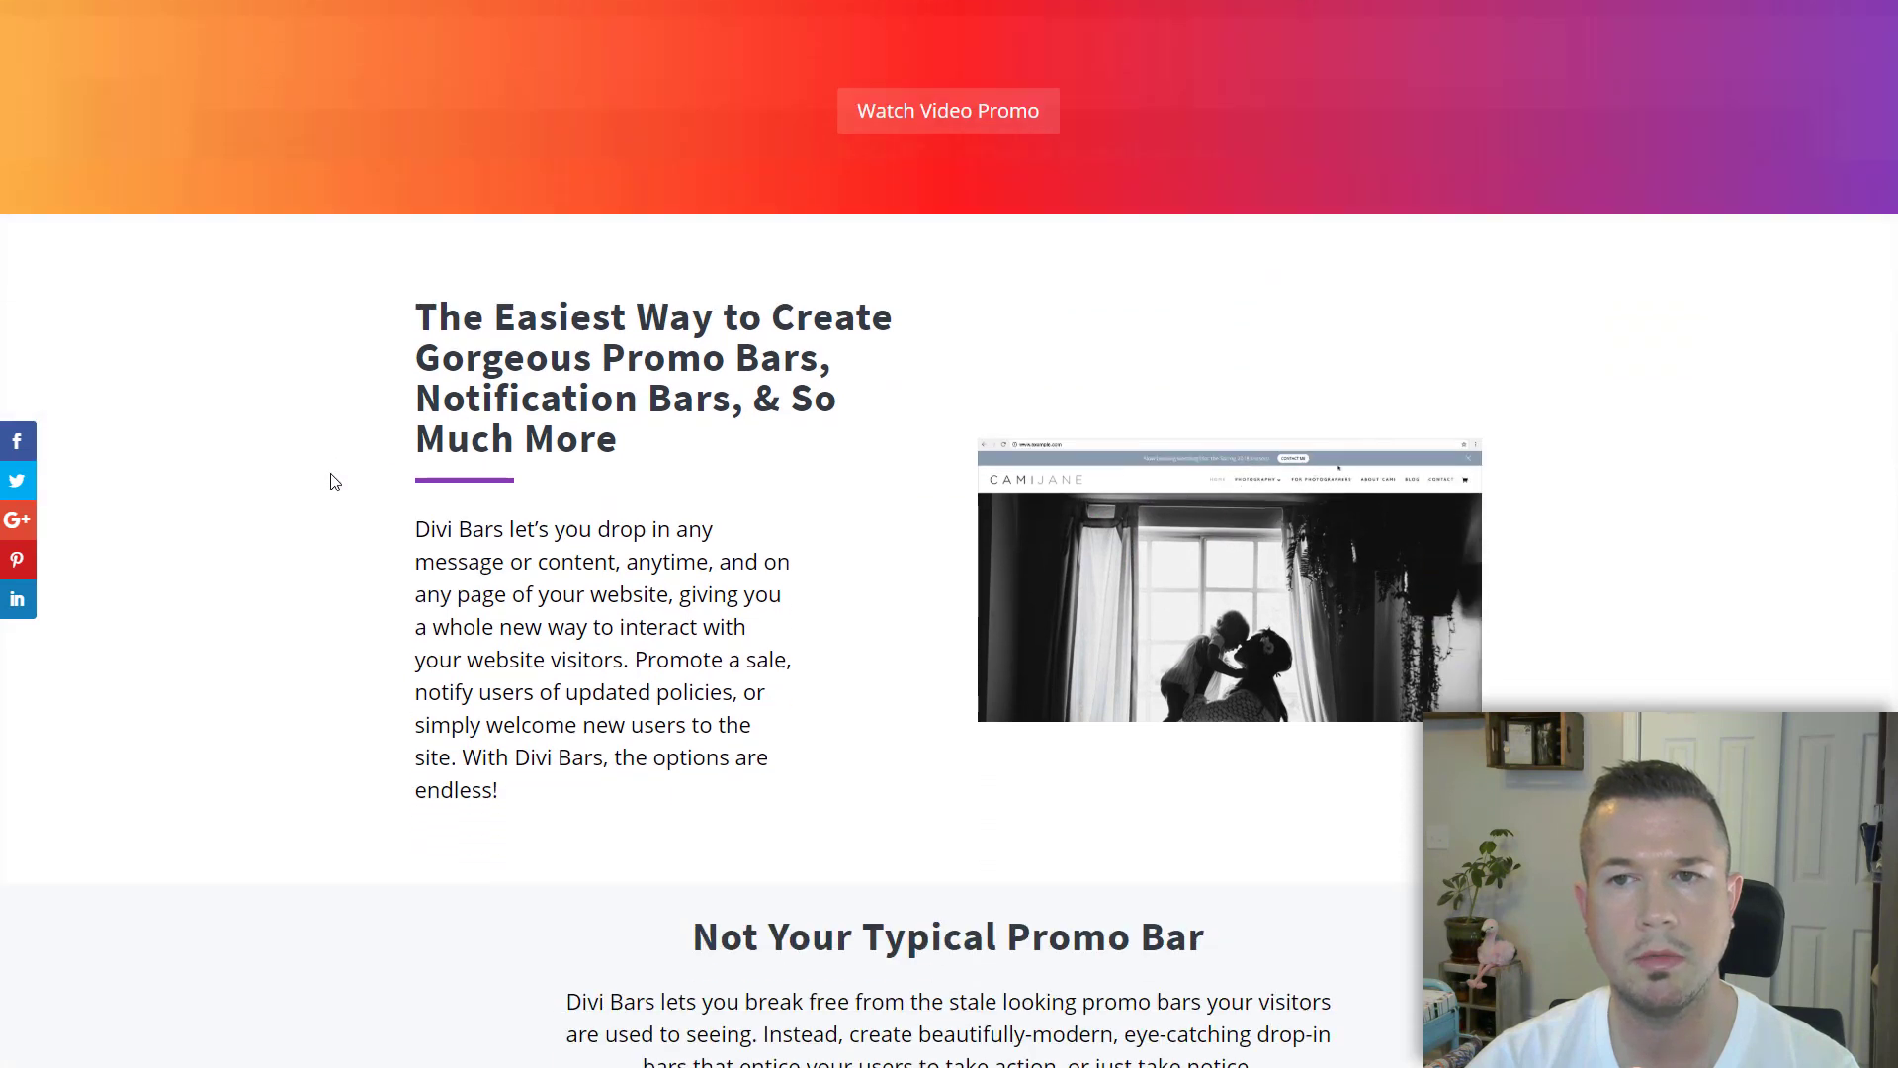
scroll(332, 479, down, 2)
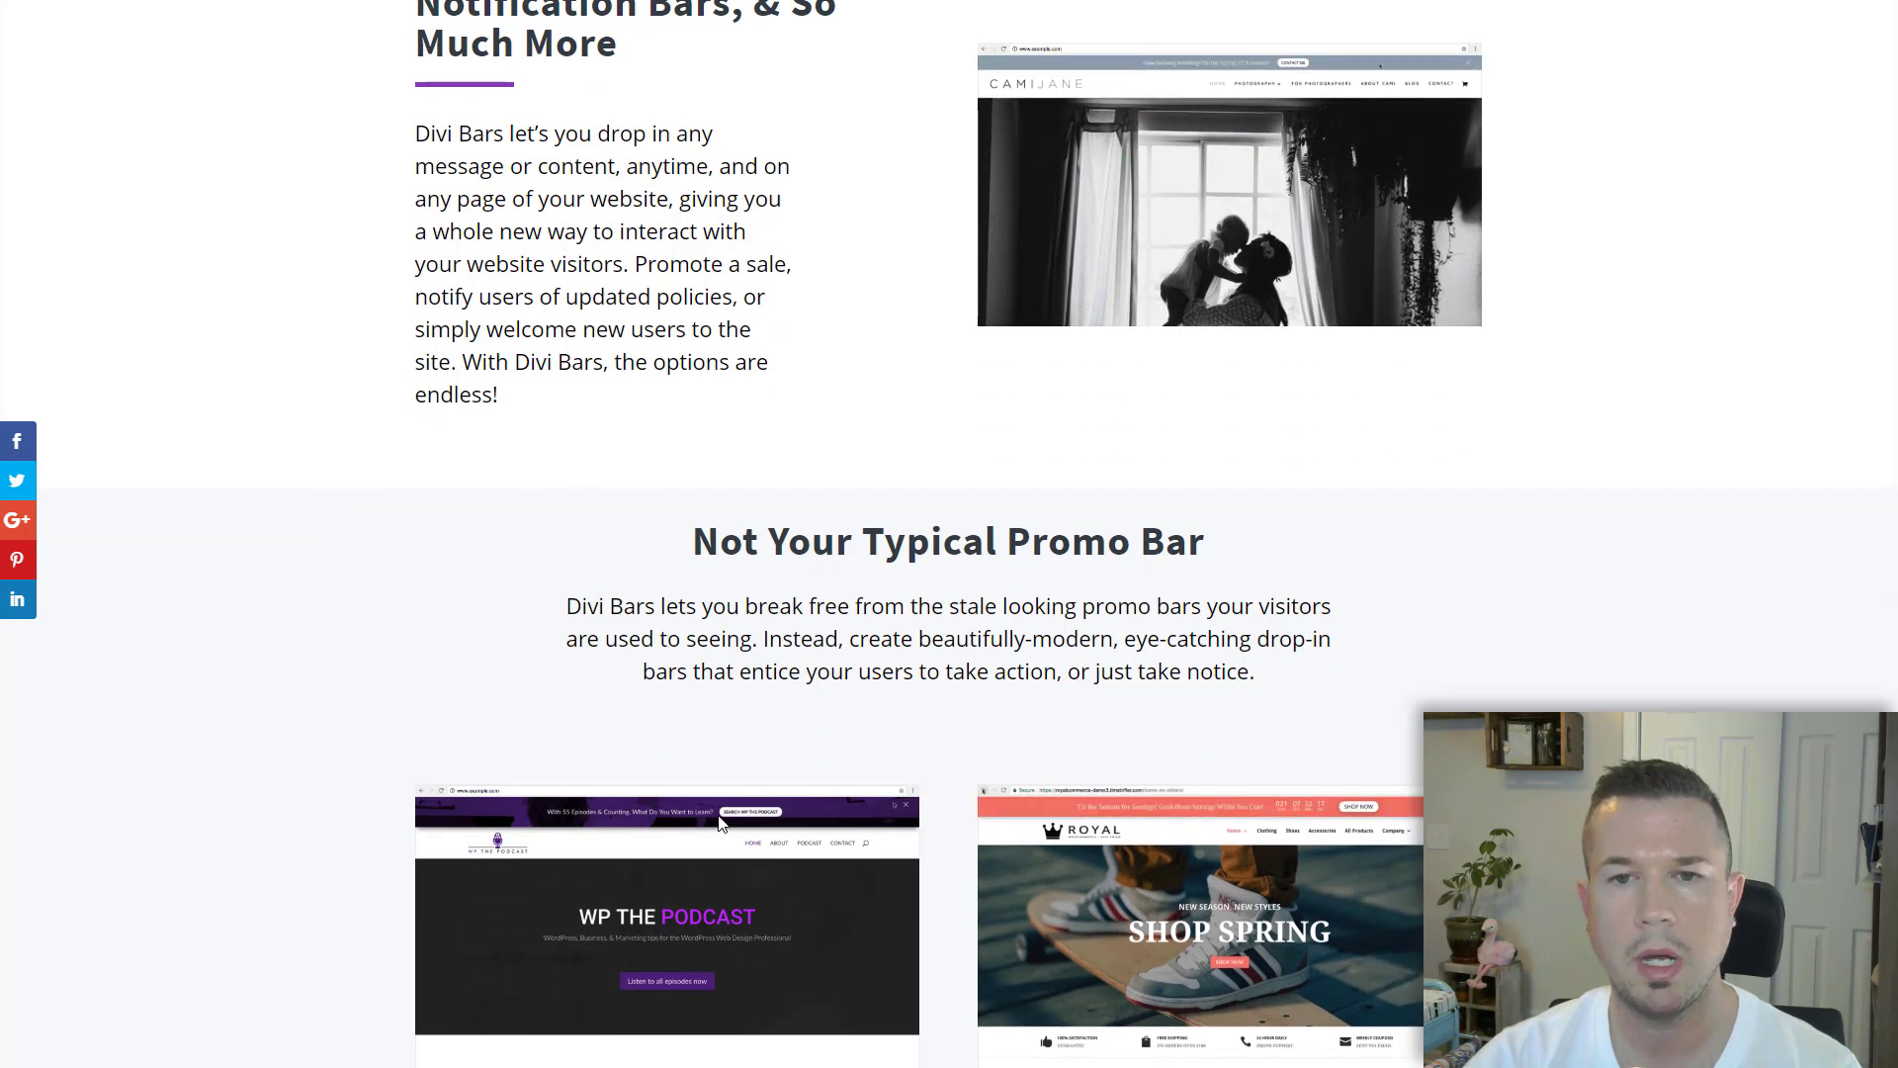
scroll(751, 806, down, 6)
scroll(1007, 730, down, 9)
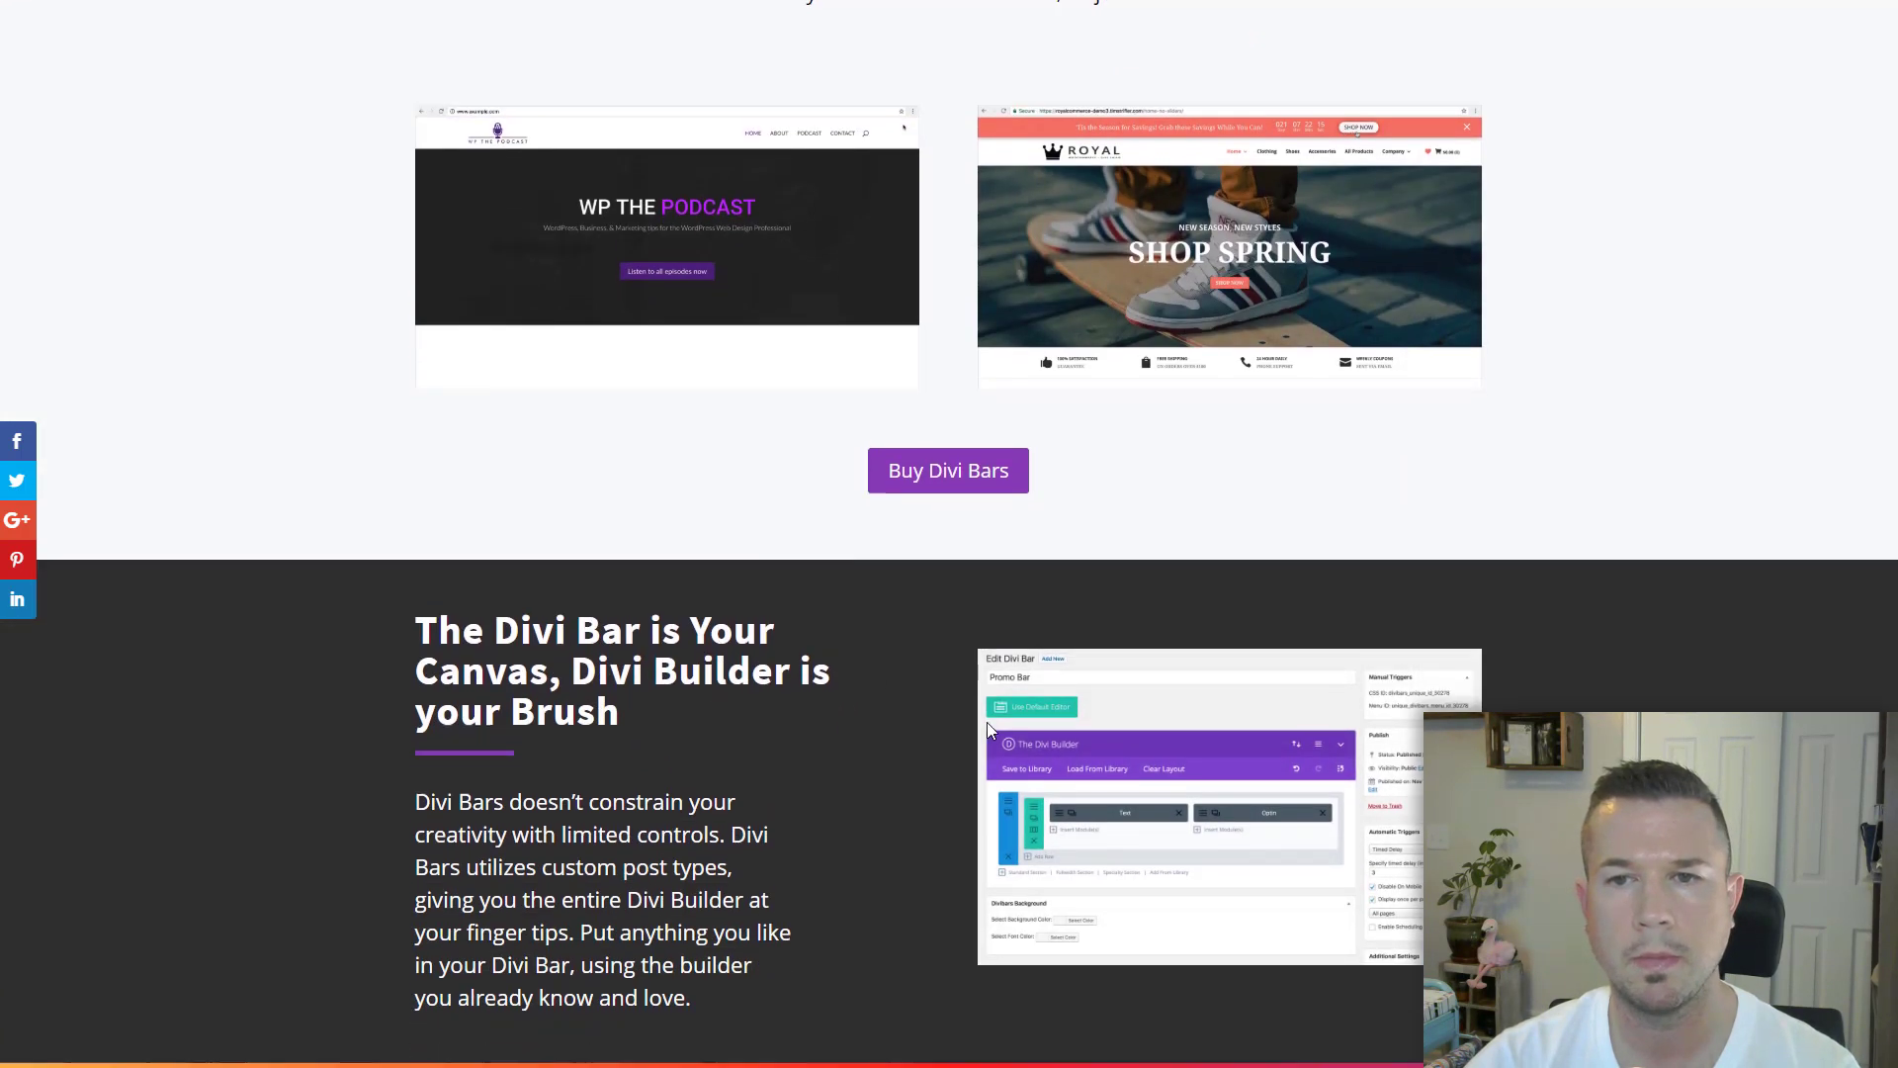
scroll(1007, 730, down, 11)
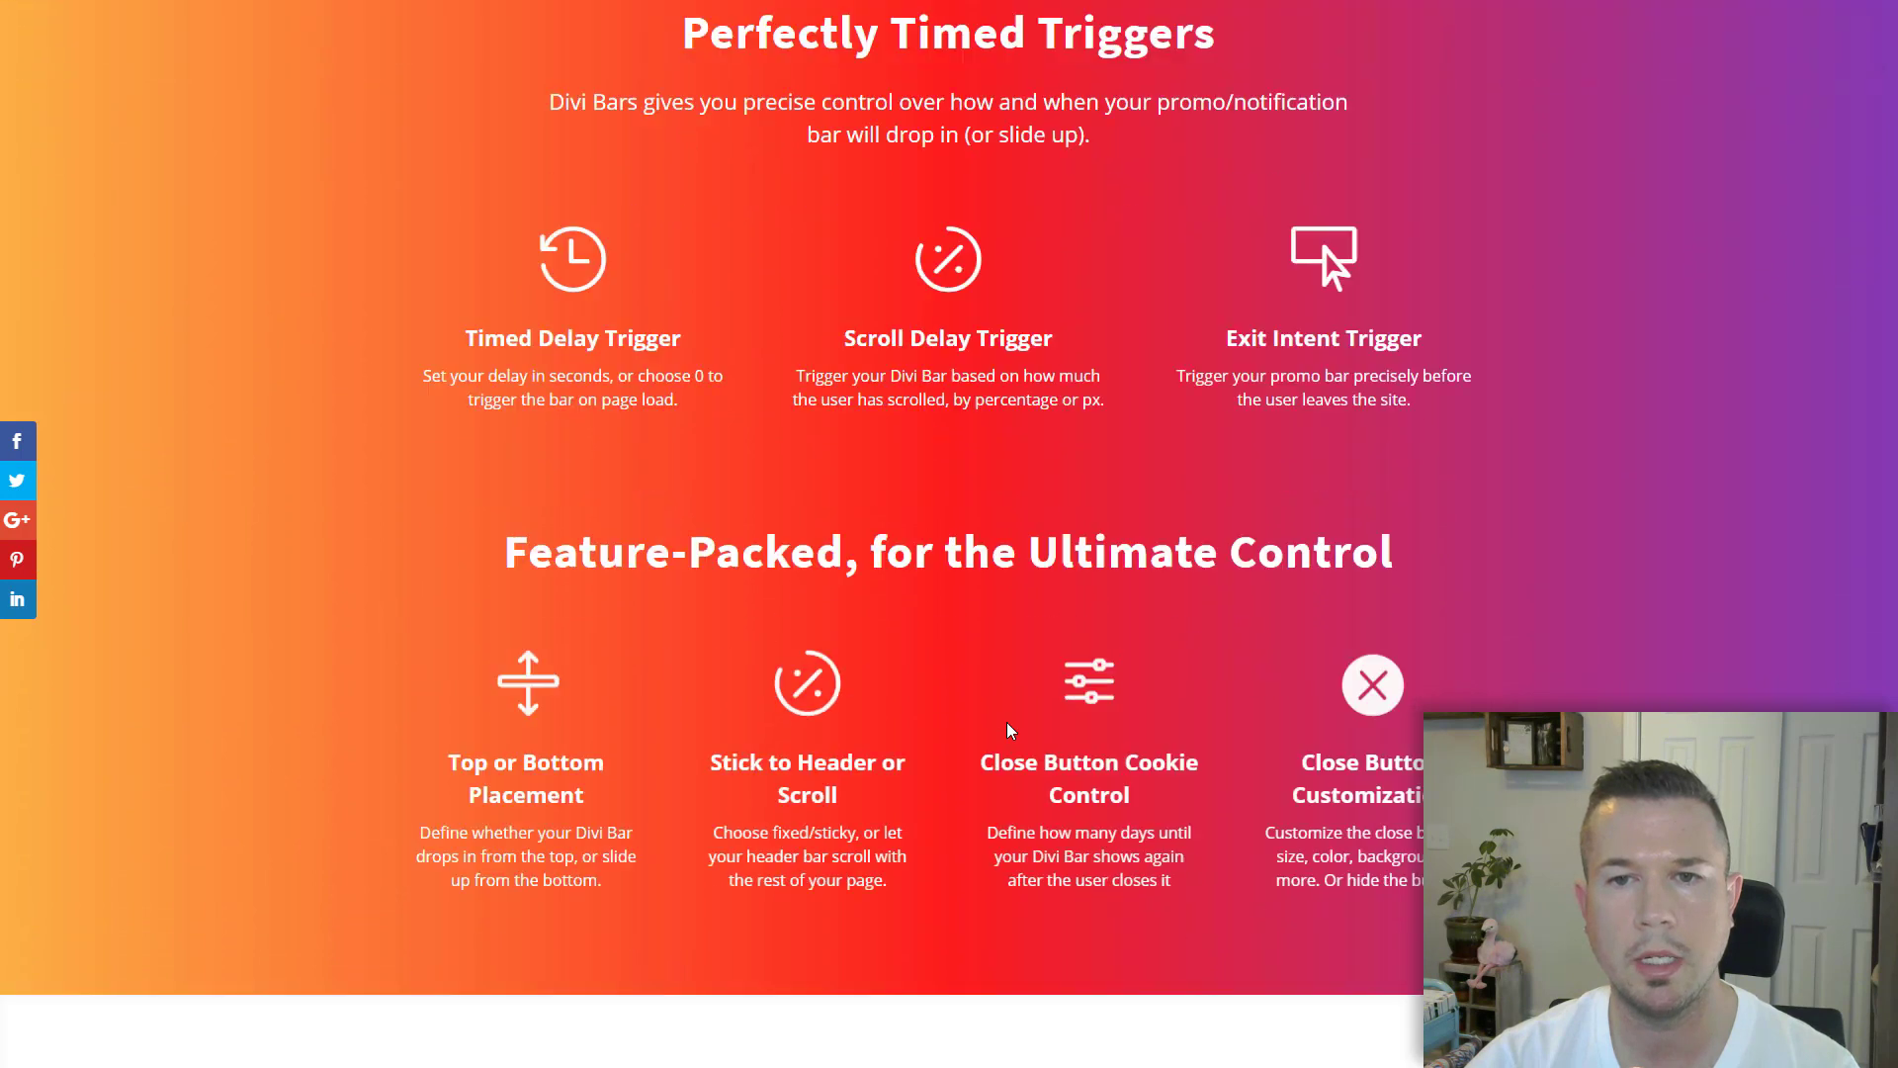
Examine the included Divi Bars layout templates and the supported email marketing providers on the demo page.
scroll(1006, 727, down, 6)
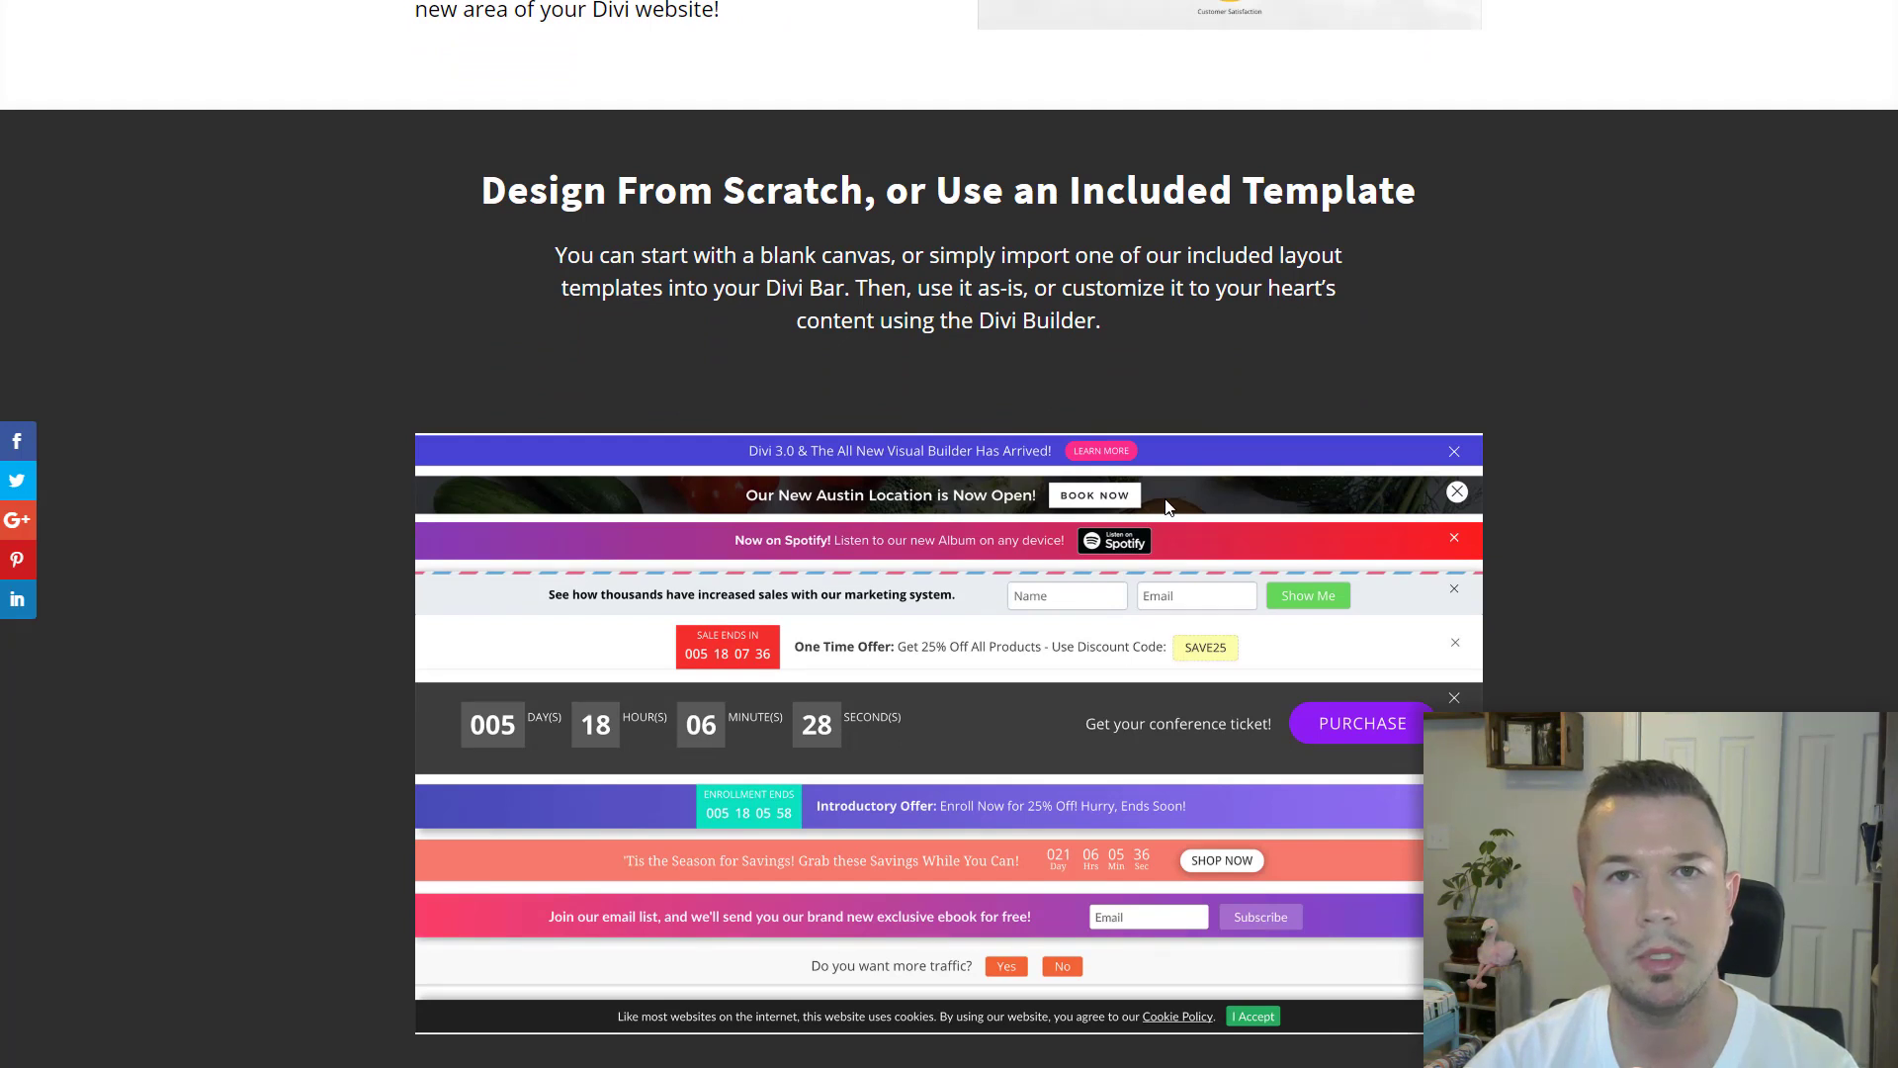
scroll(1165, 507, down, 4)
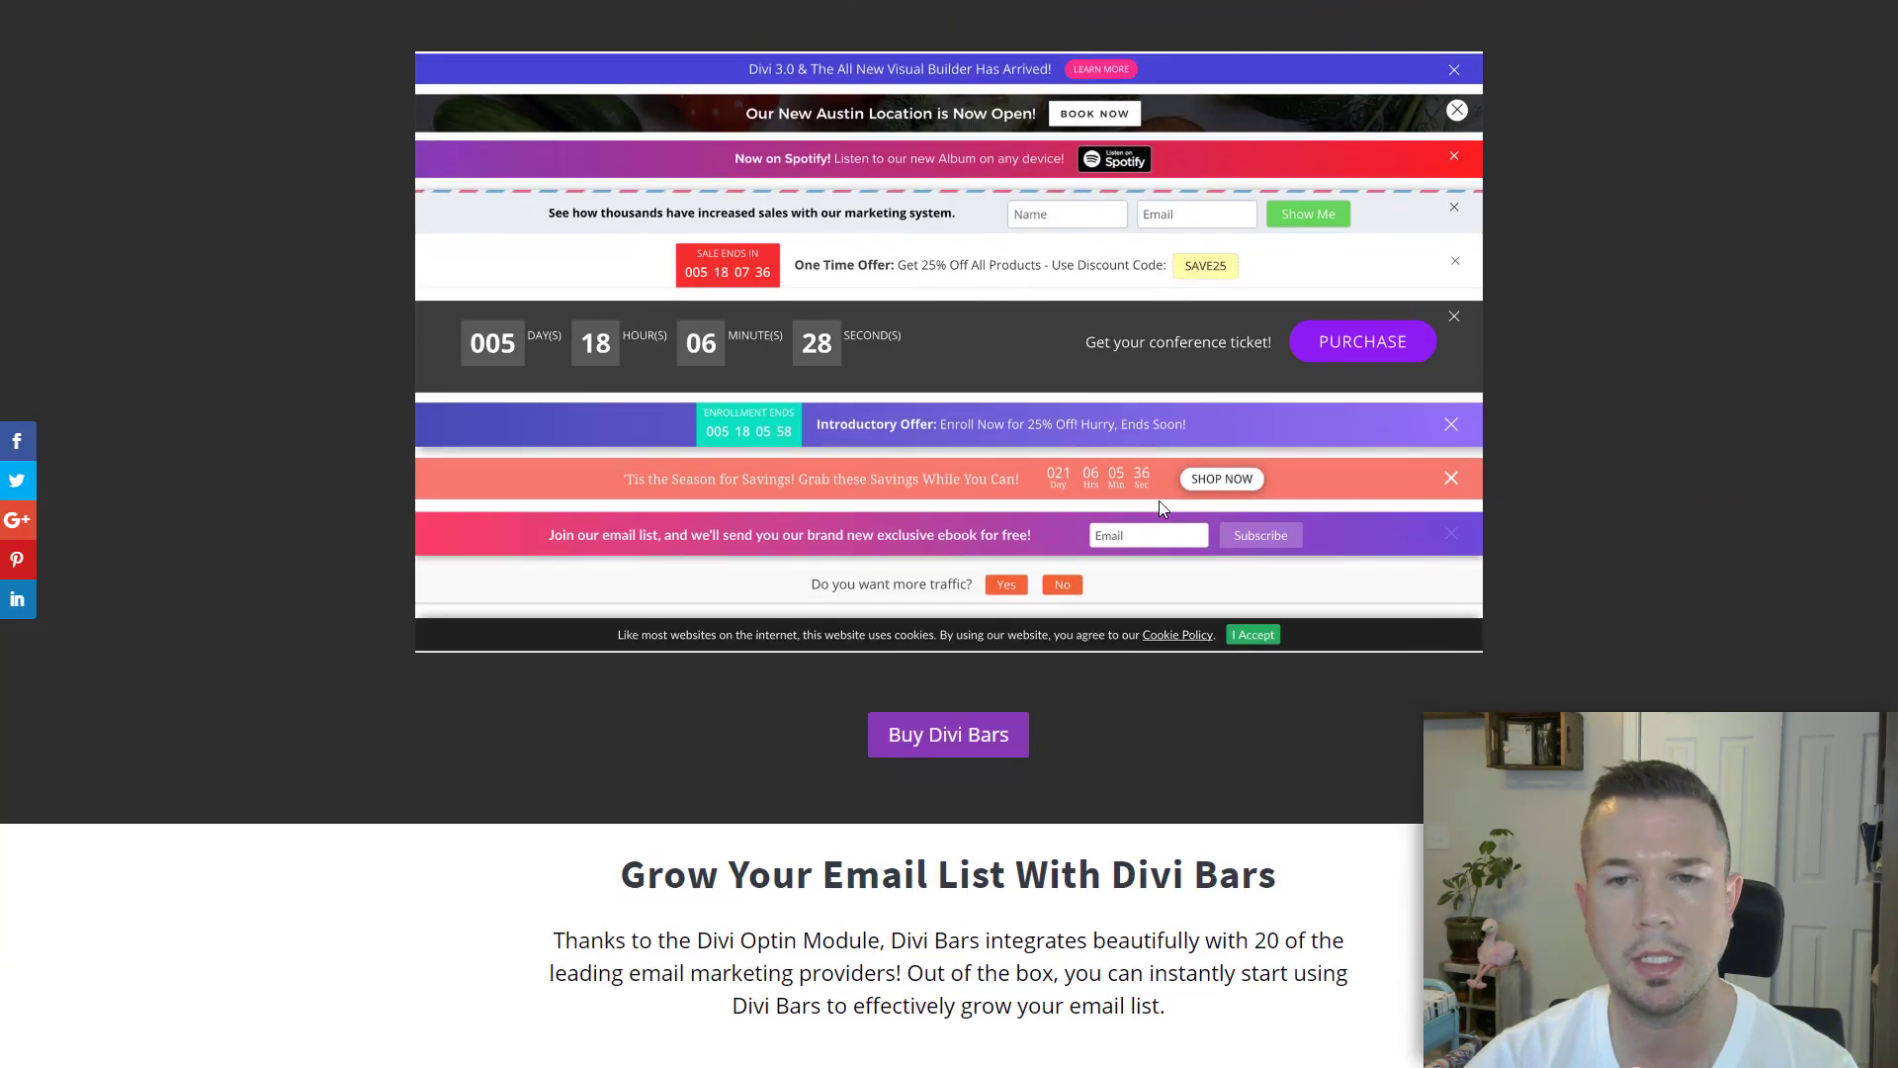
scroll(1187, 534, down, 5)
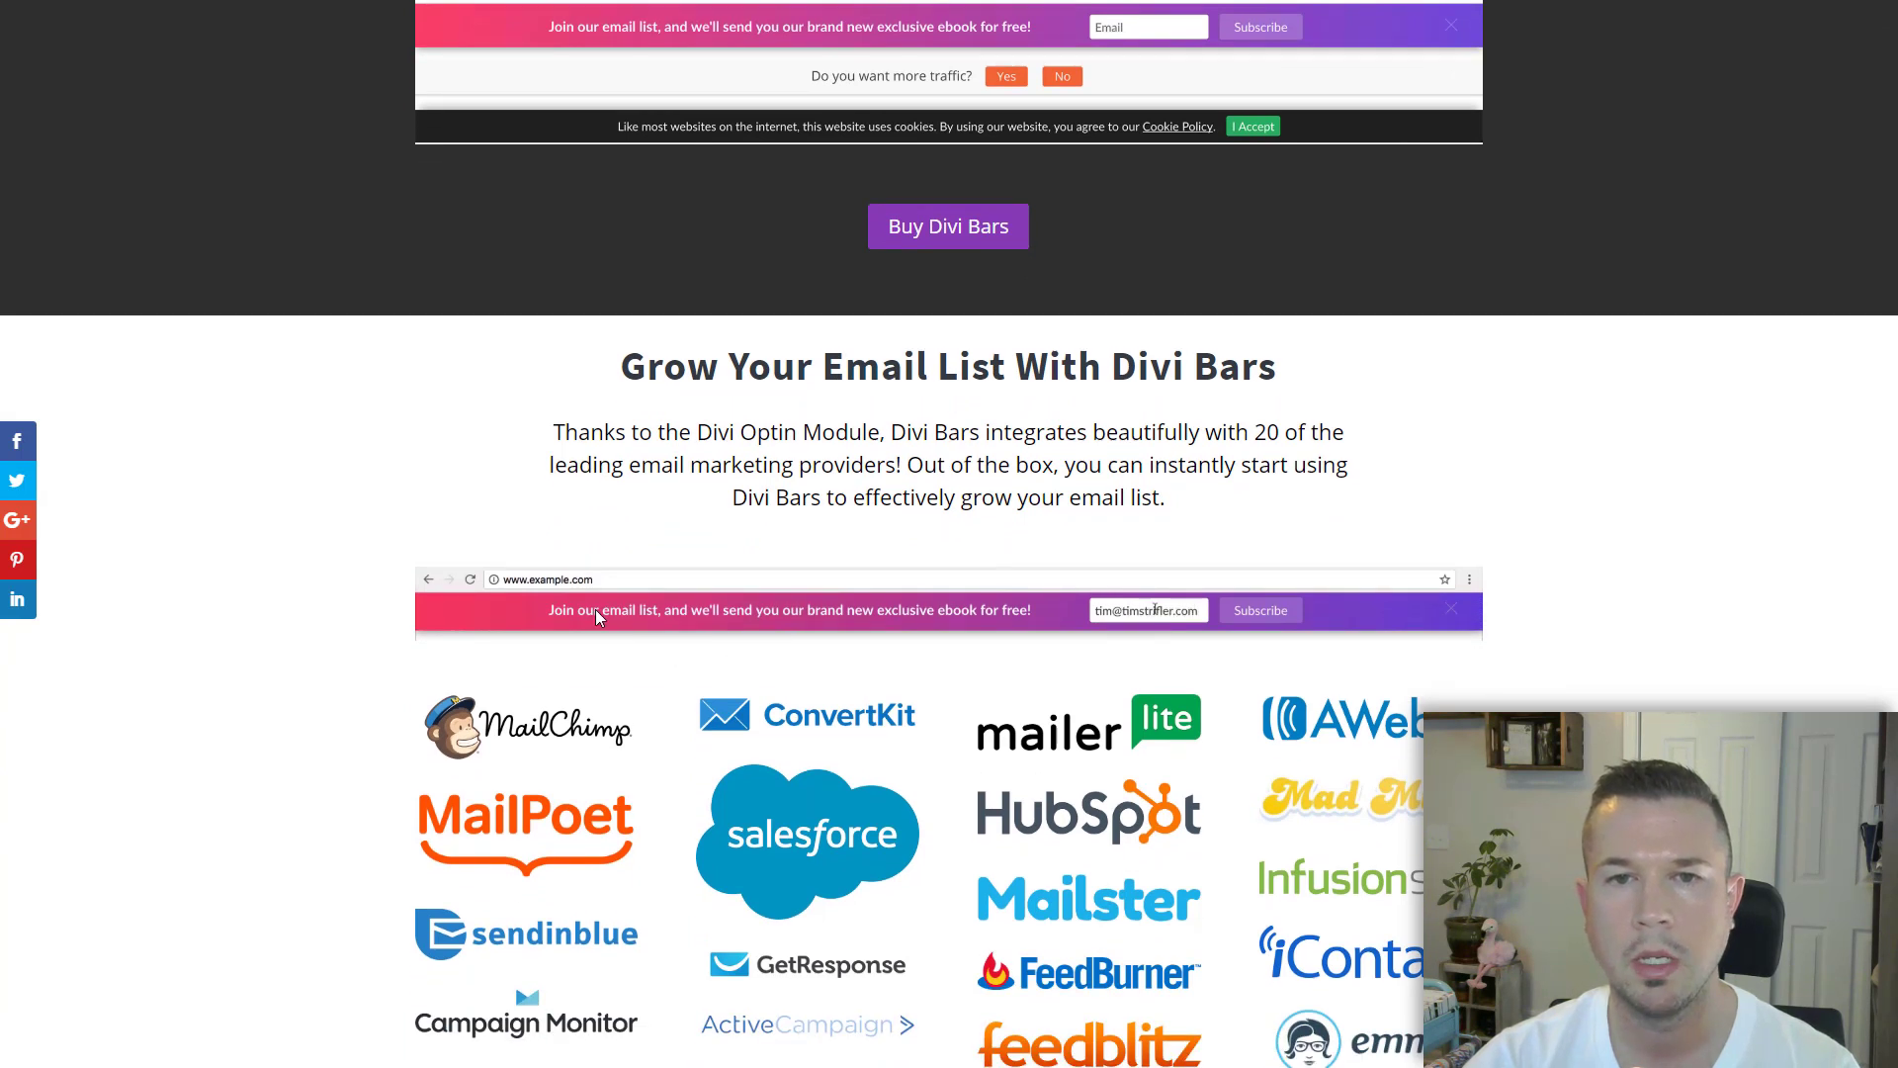
scroll(351, 704, down, 3)
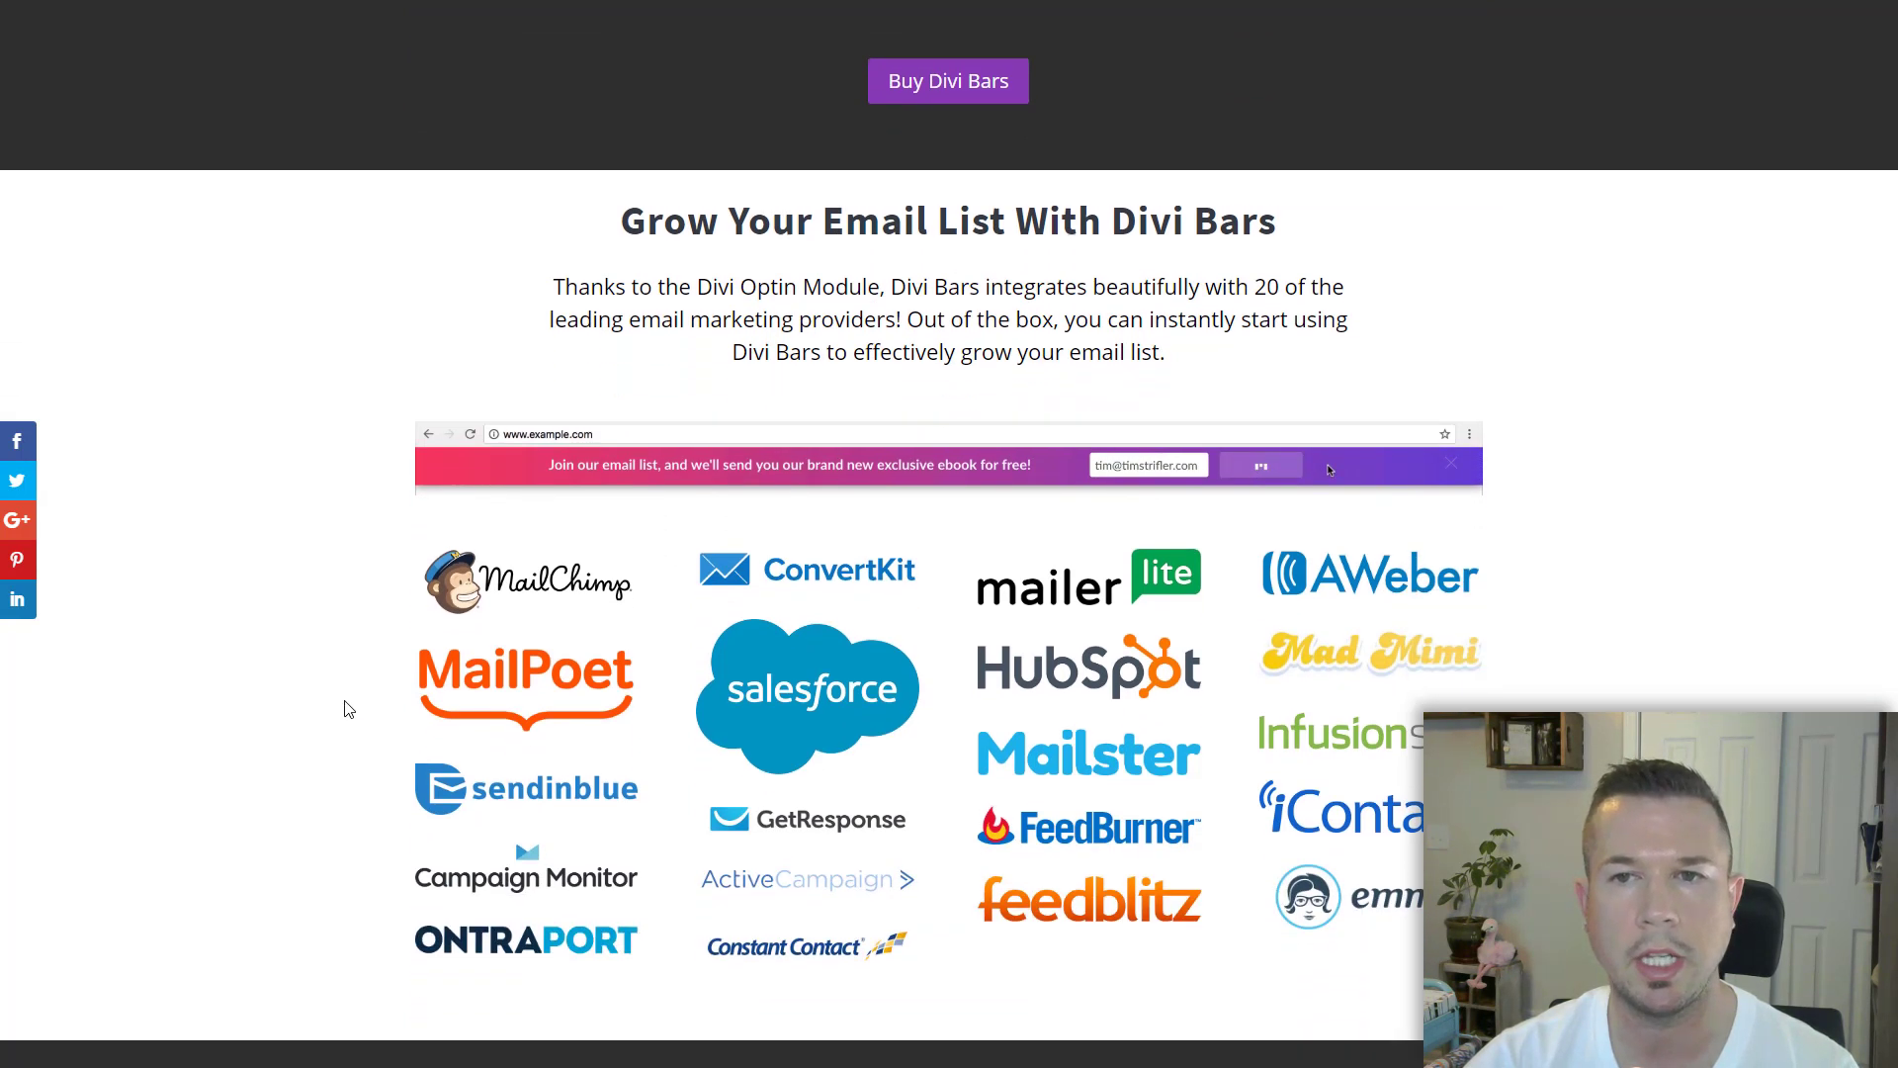
scroll(348, 712, up, 8)
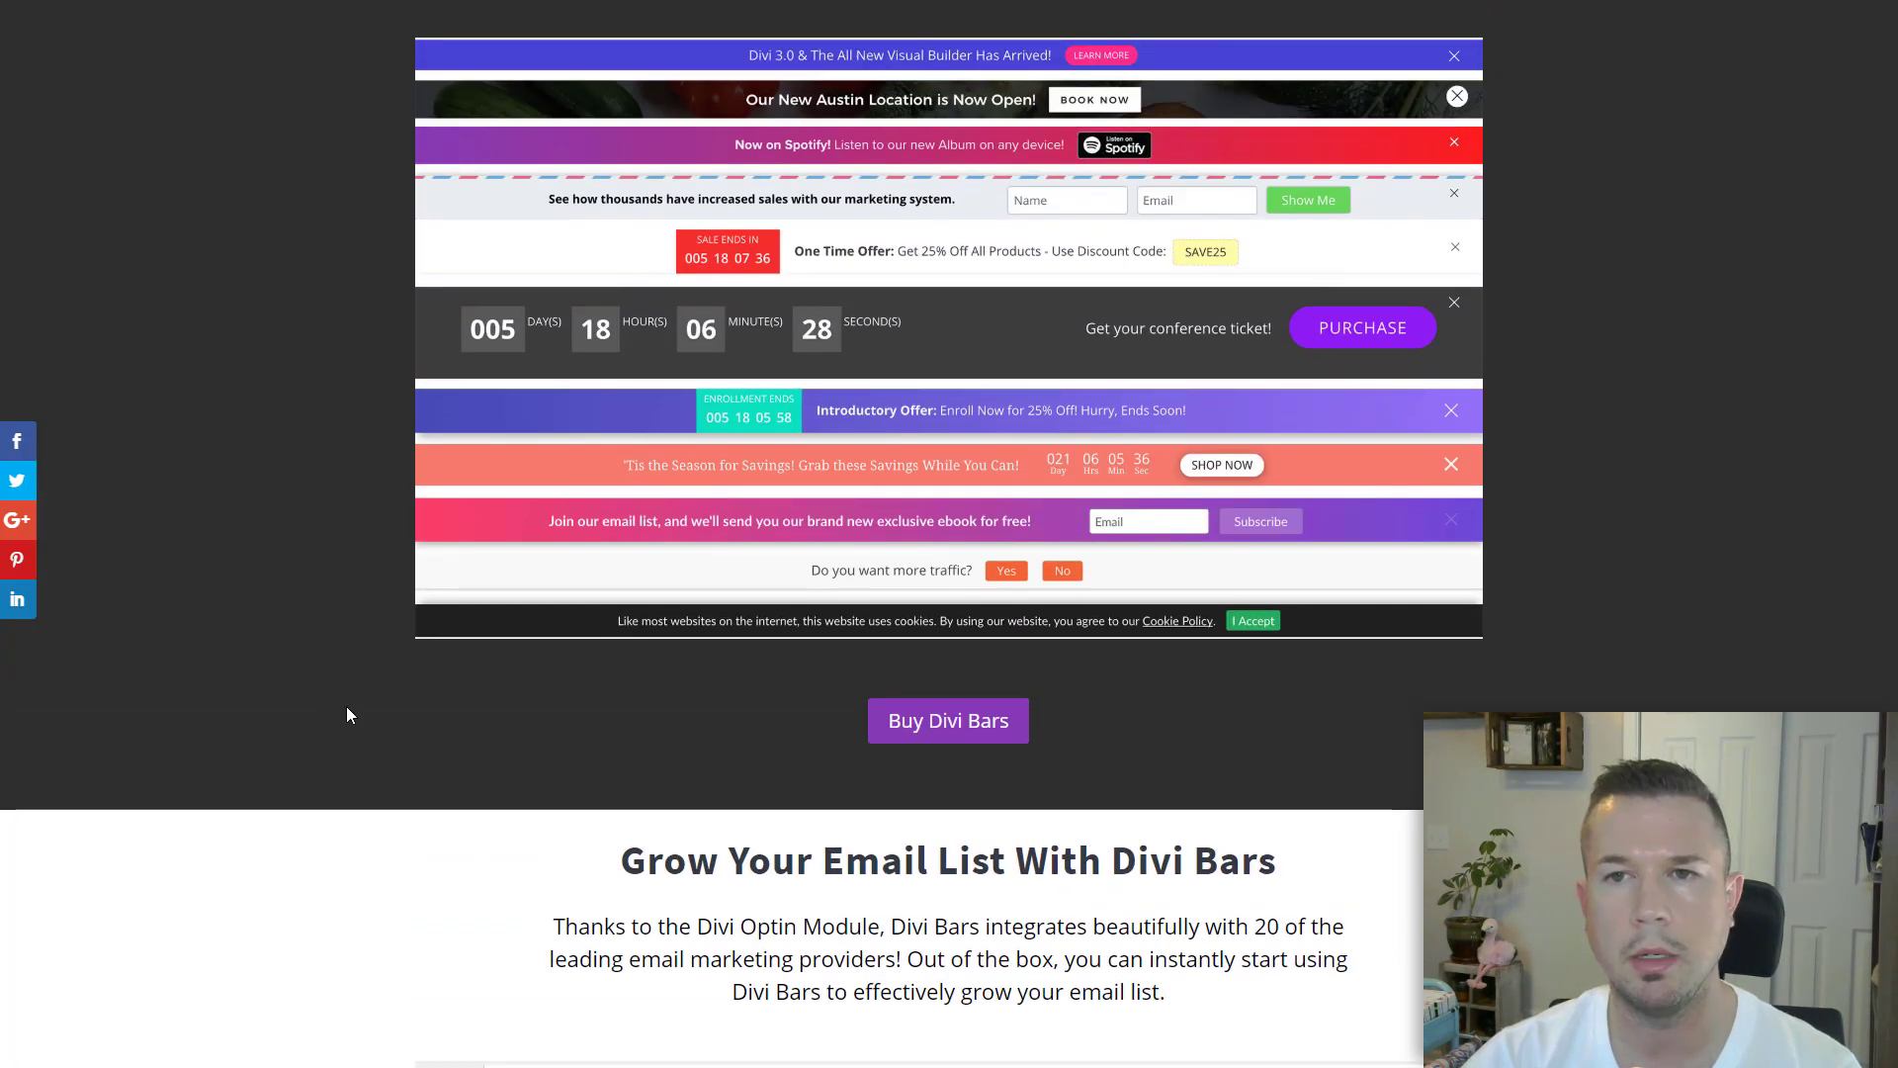
scroll(398, 678, up, 2)
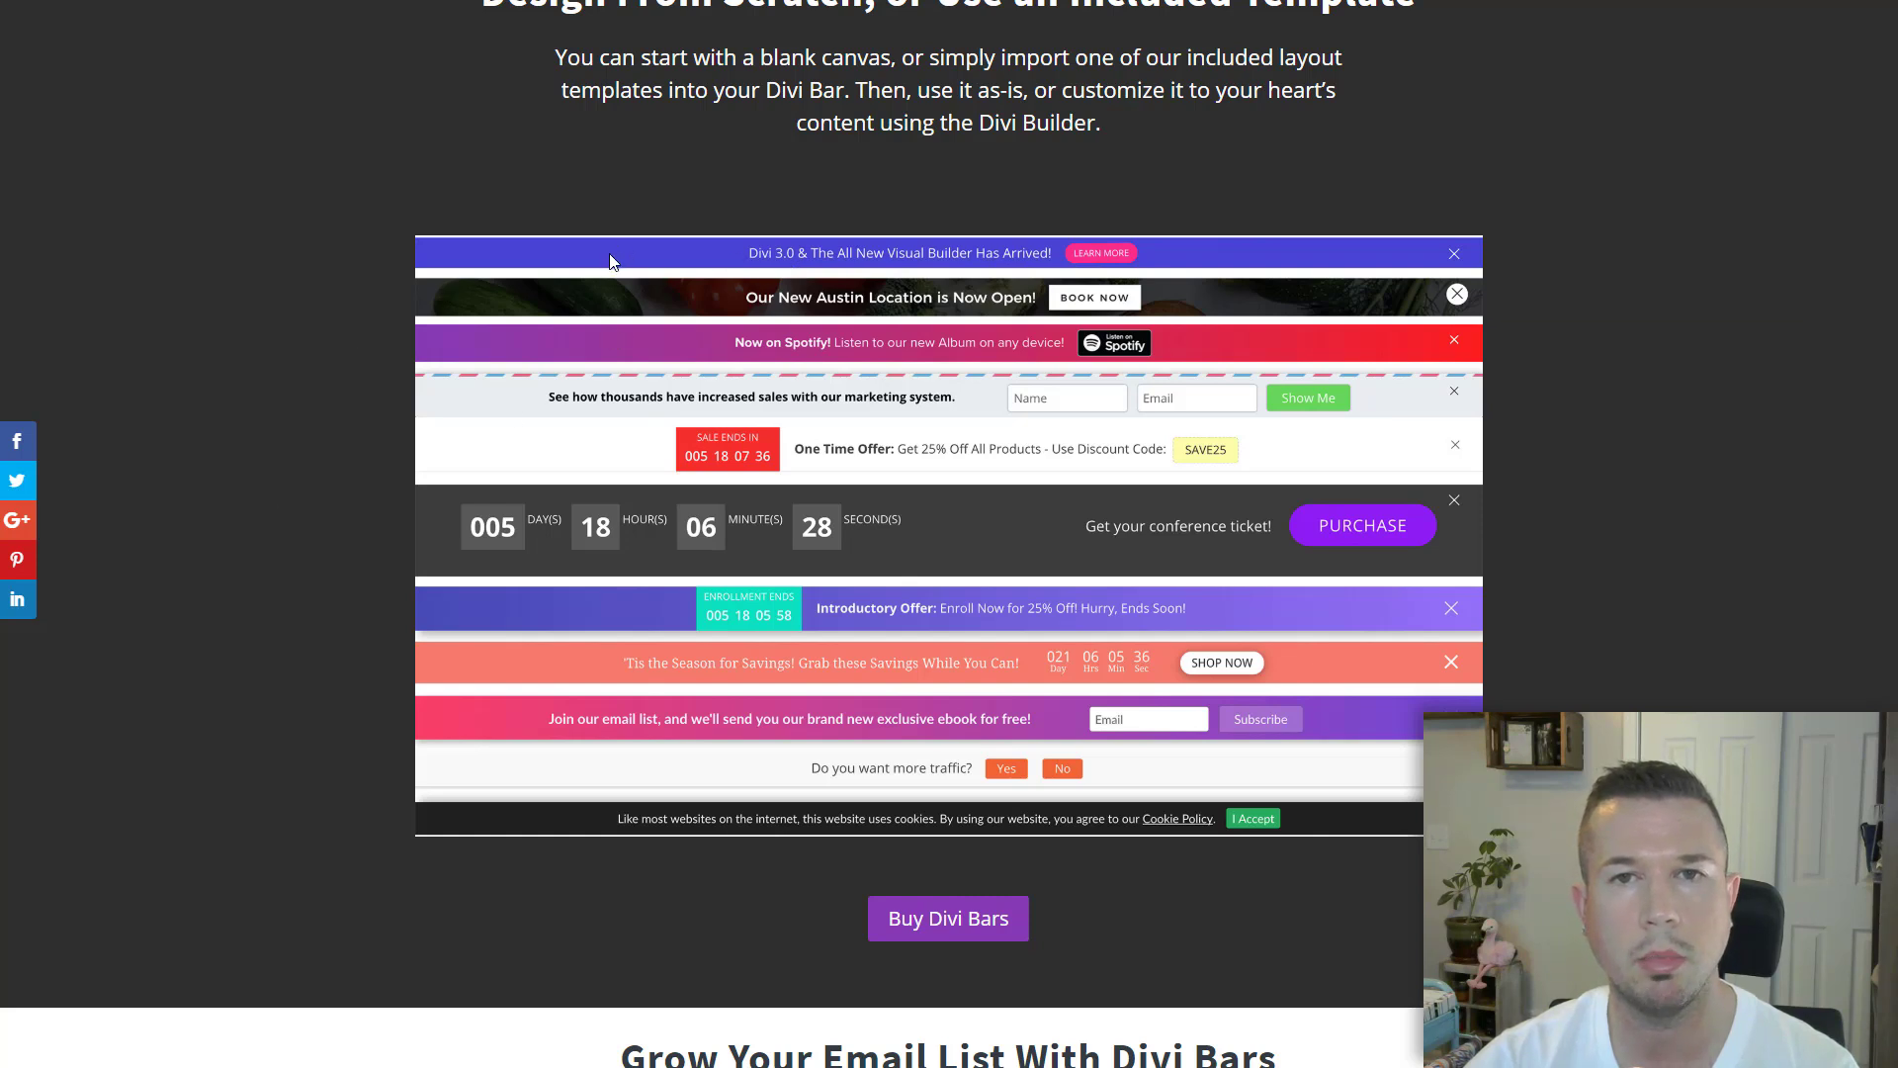
scroll(383, 471, up, 15)
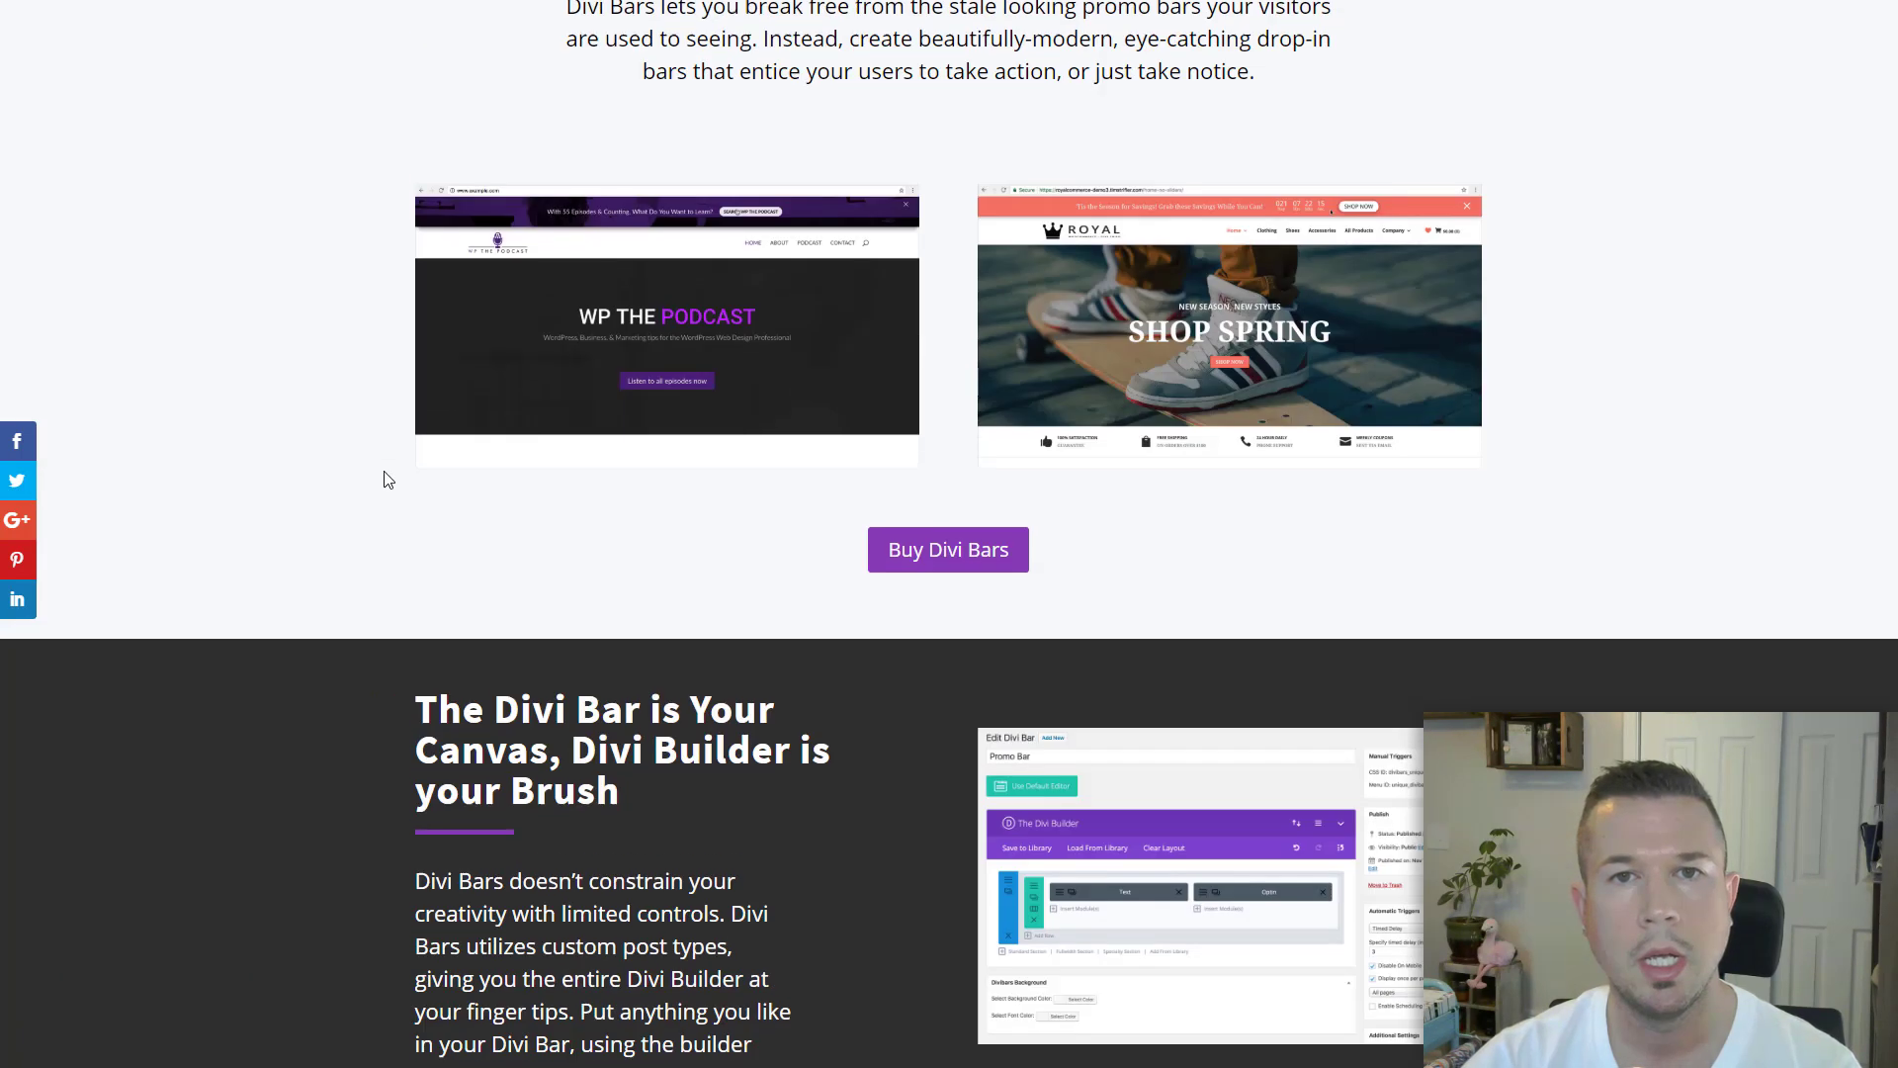
scroll(387, 480, up, 10)
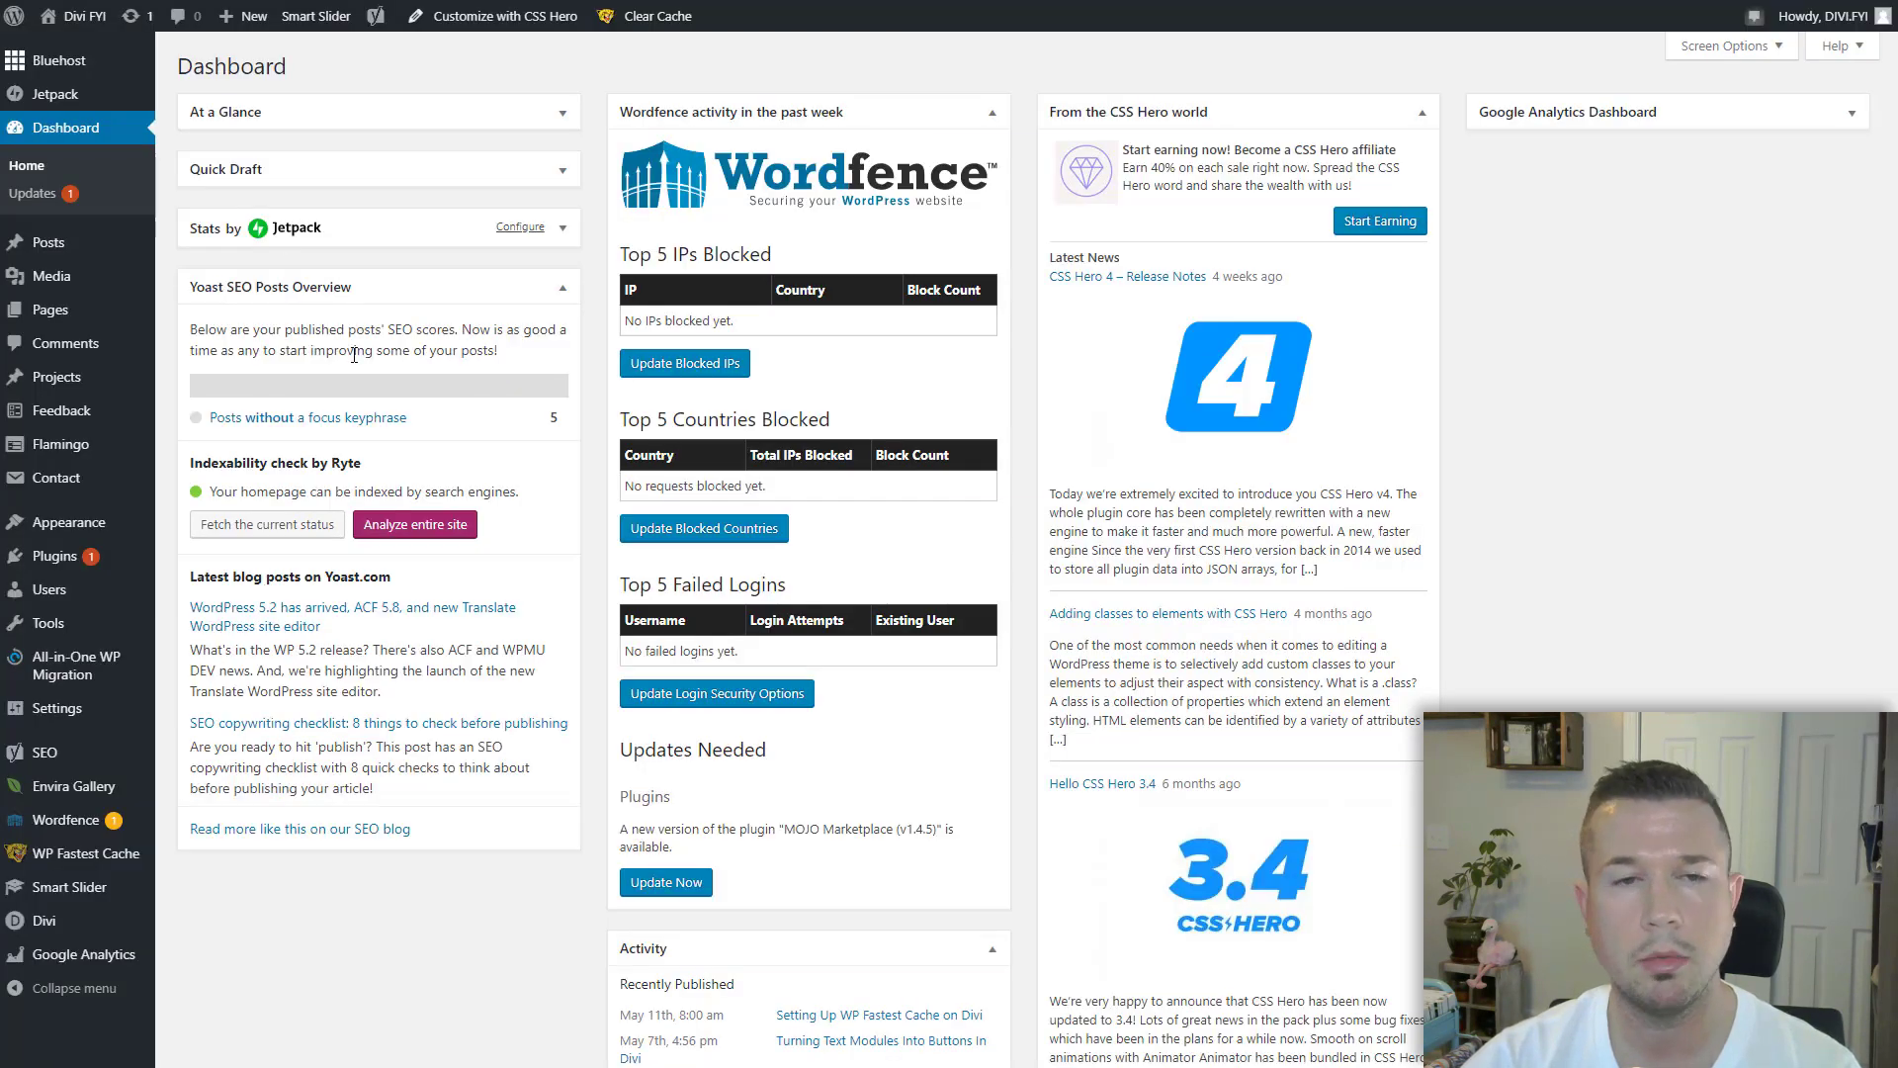
Install the Divi Bars plugin from the uploaded file divi-bars-1.4.6.zip and activate it.
mouse_move(74, 571)
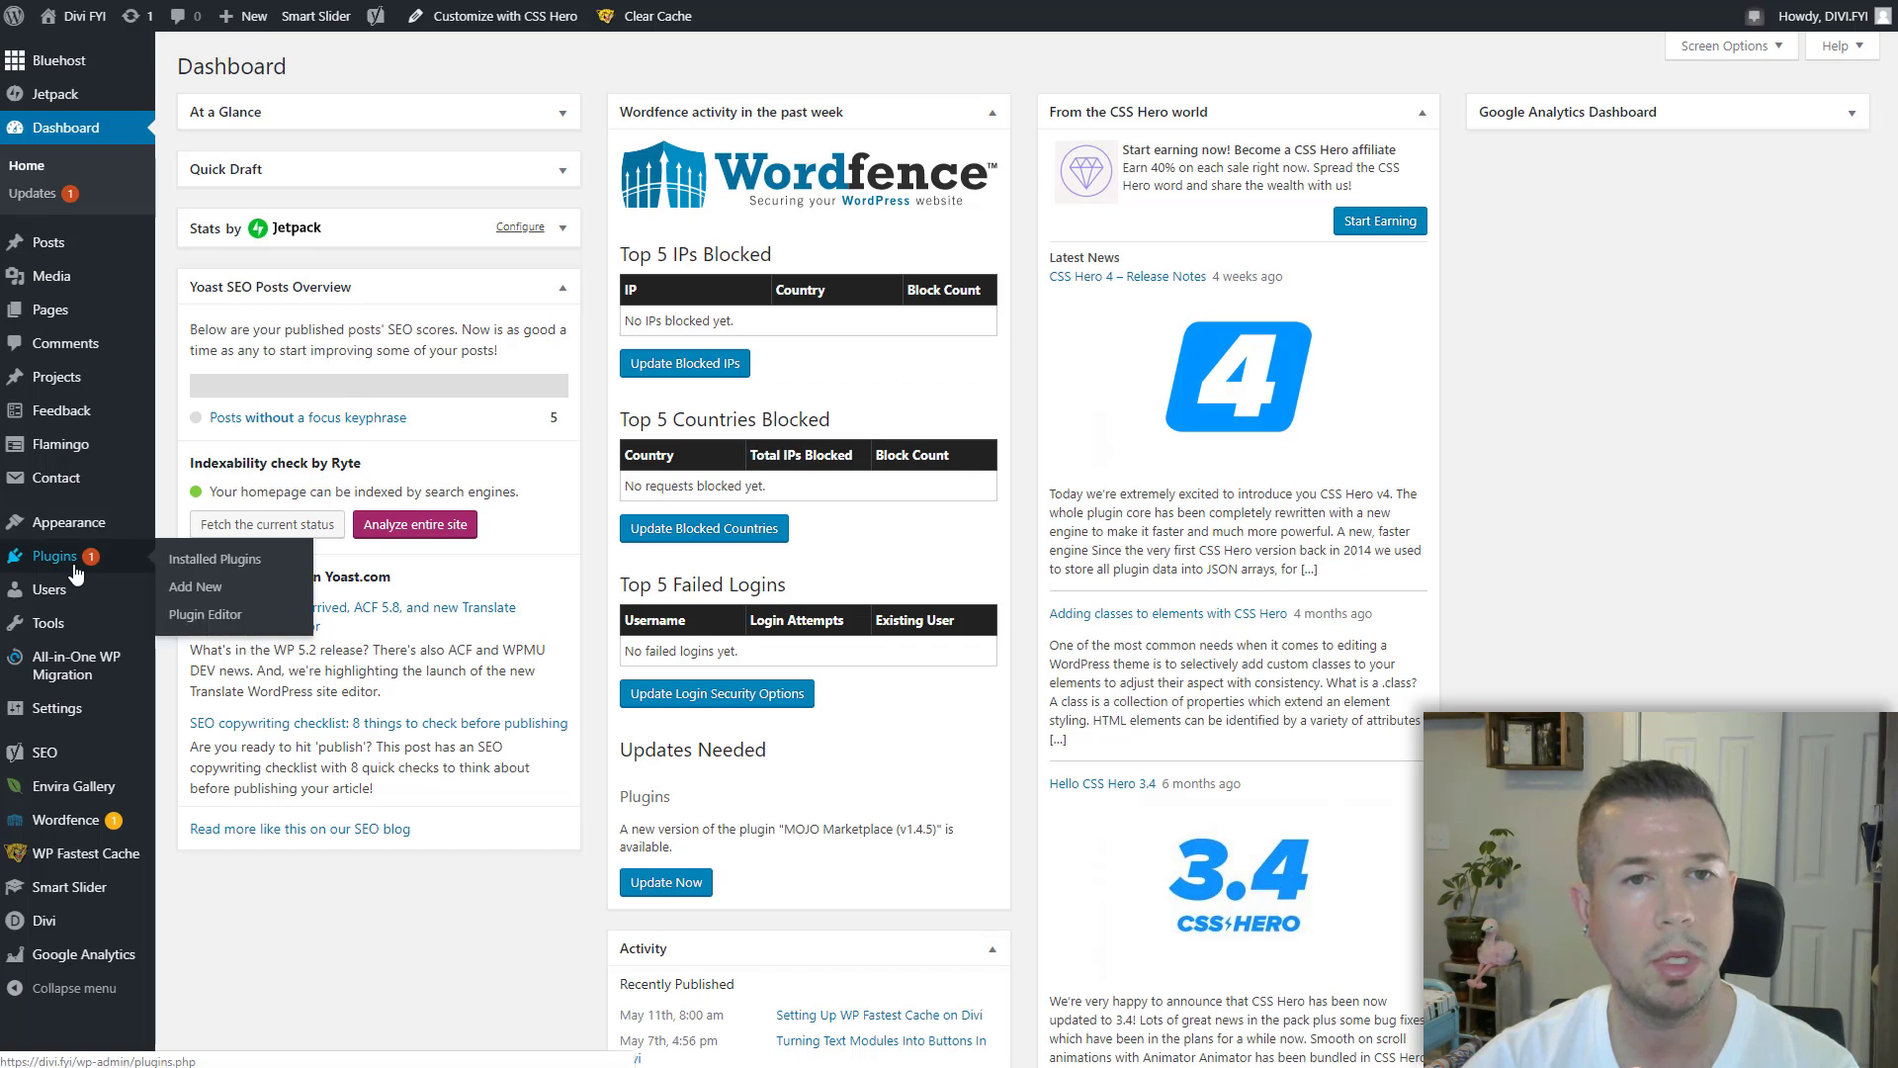
click(195, 589)
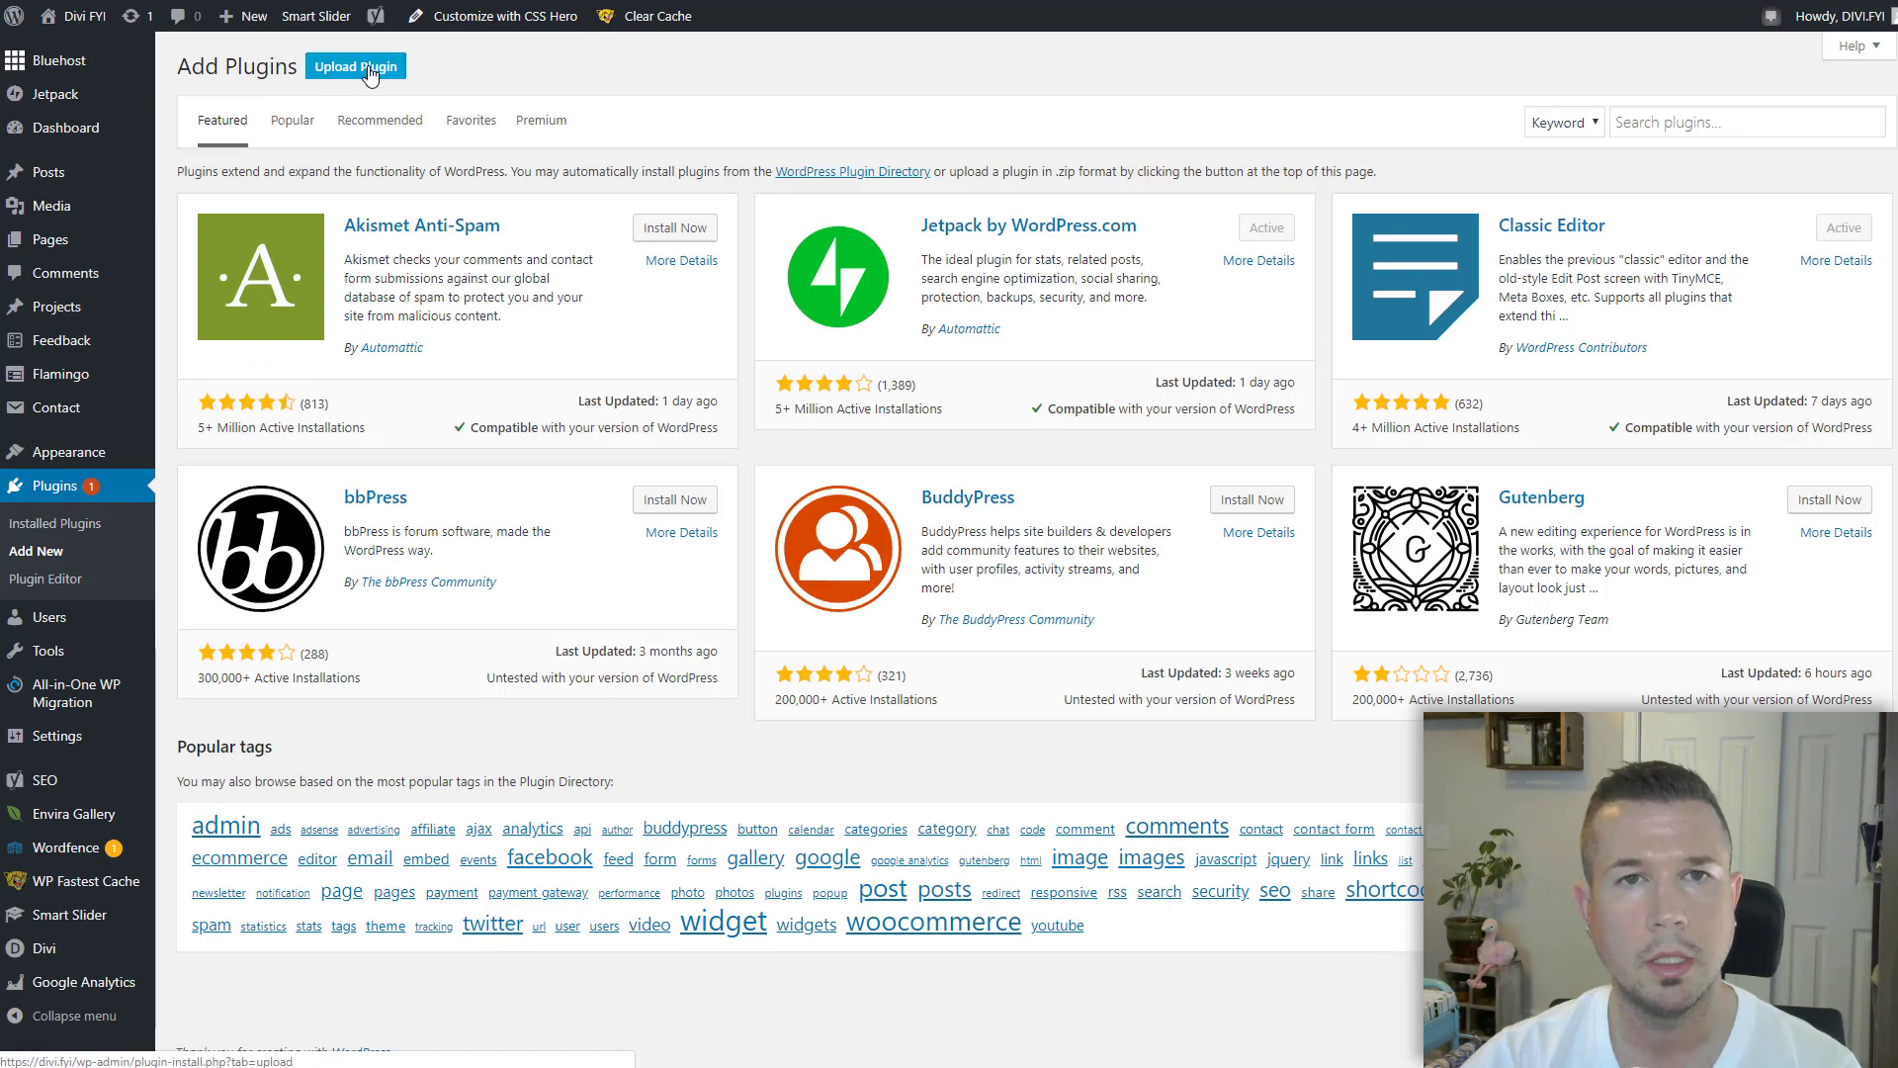
click(369, 69)
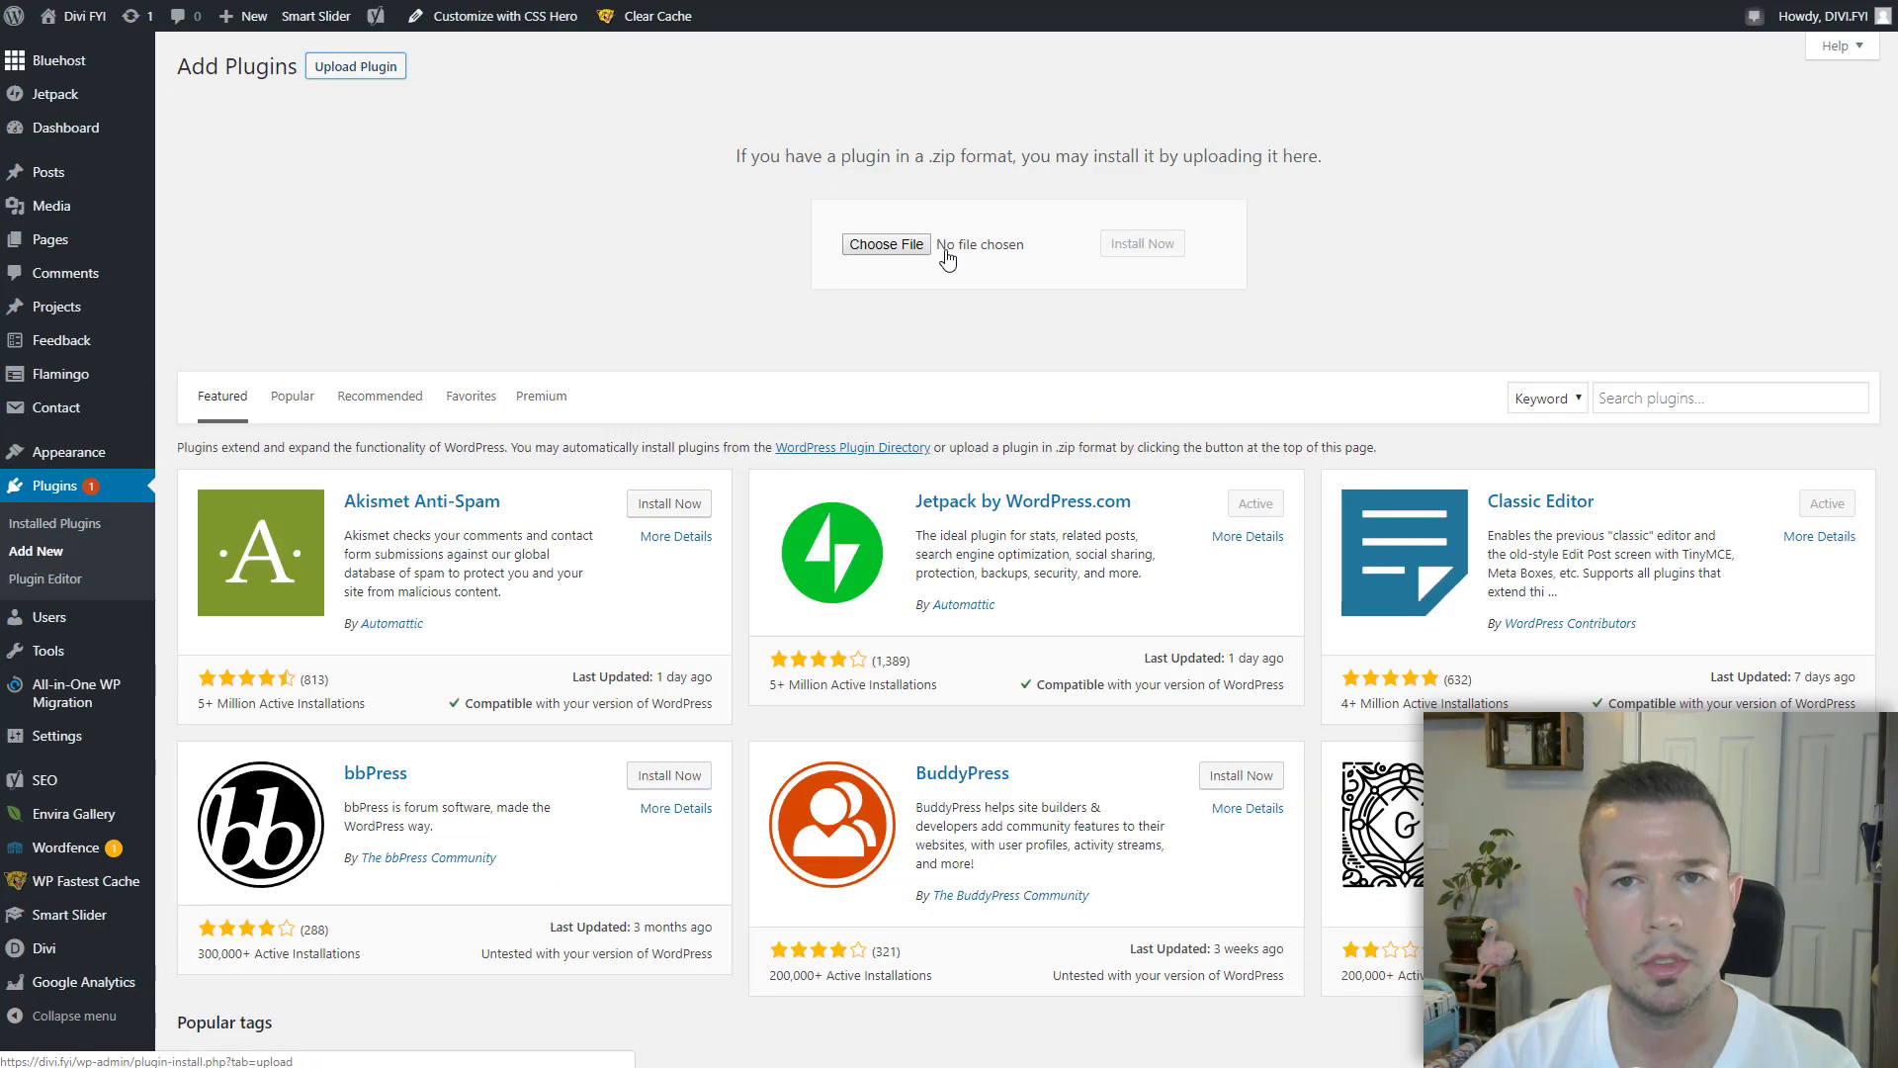
click(895, 246)
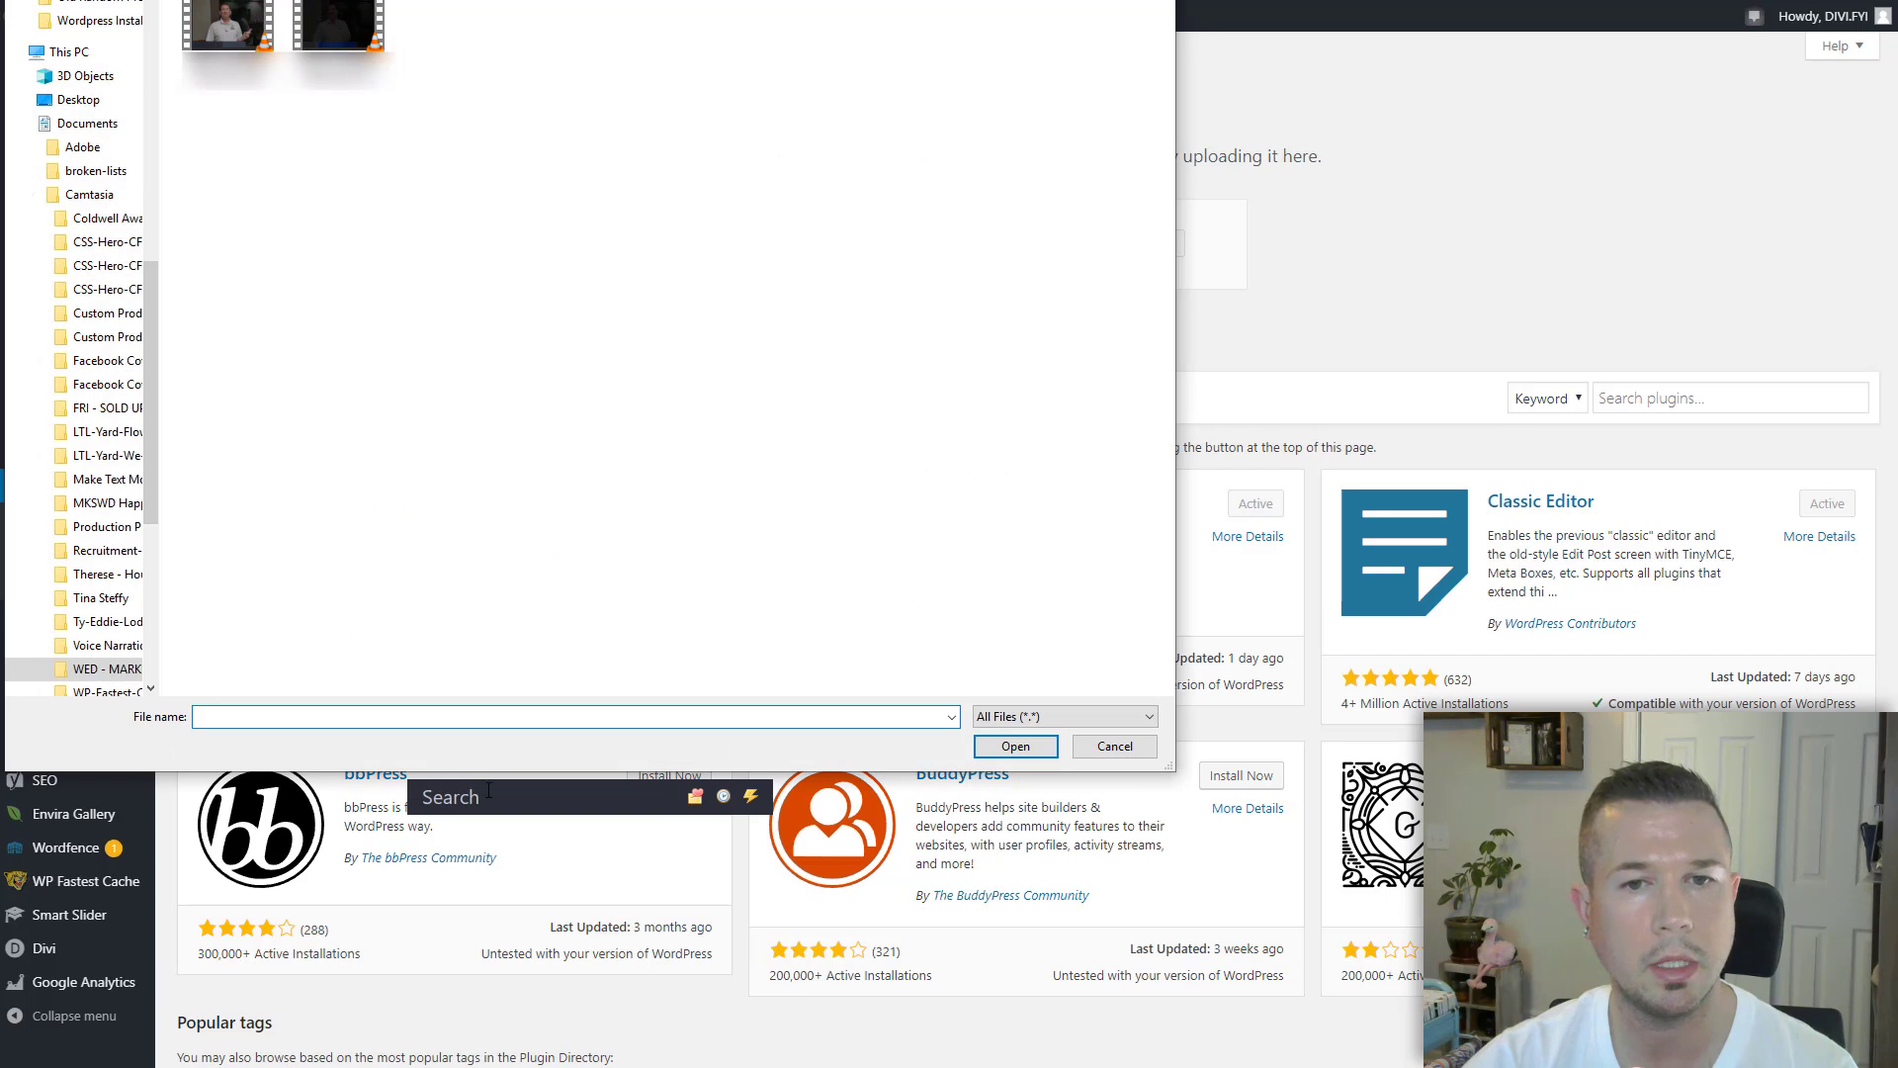
text(dib)
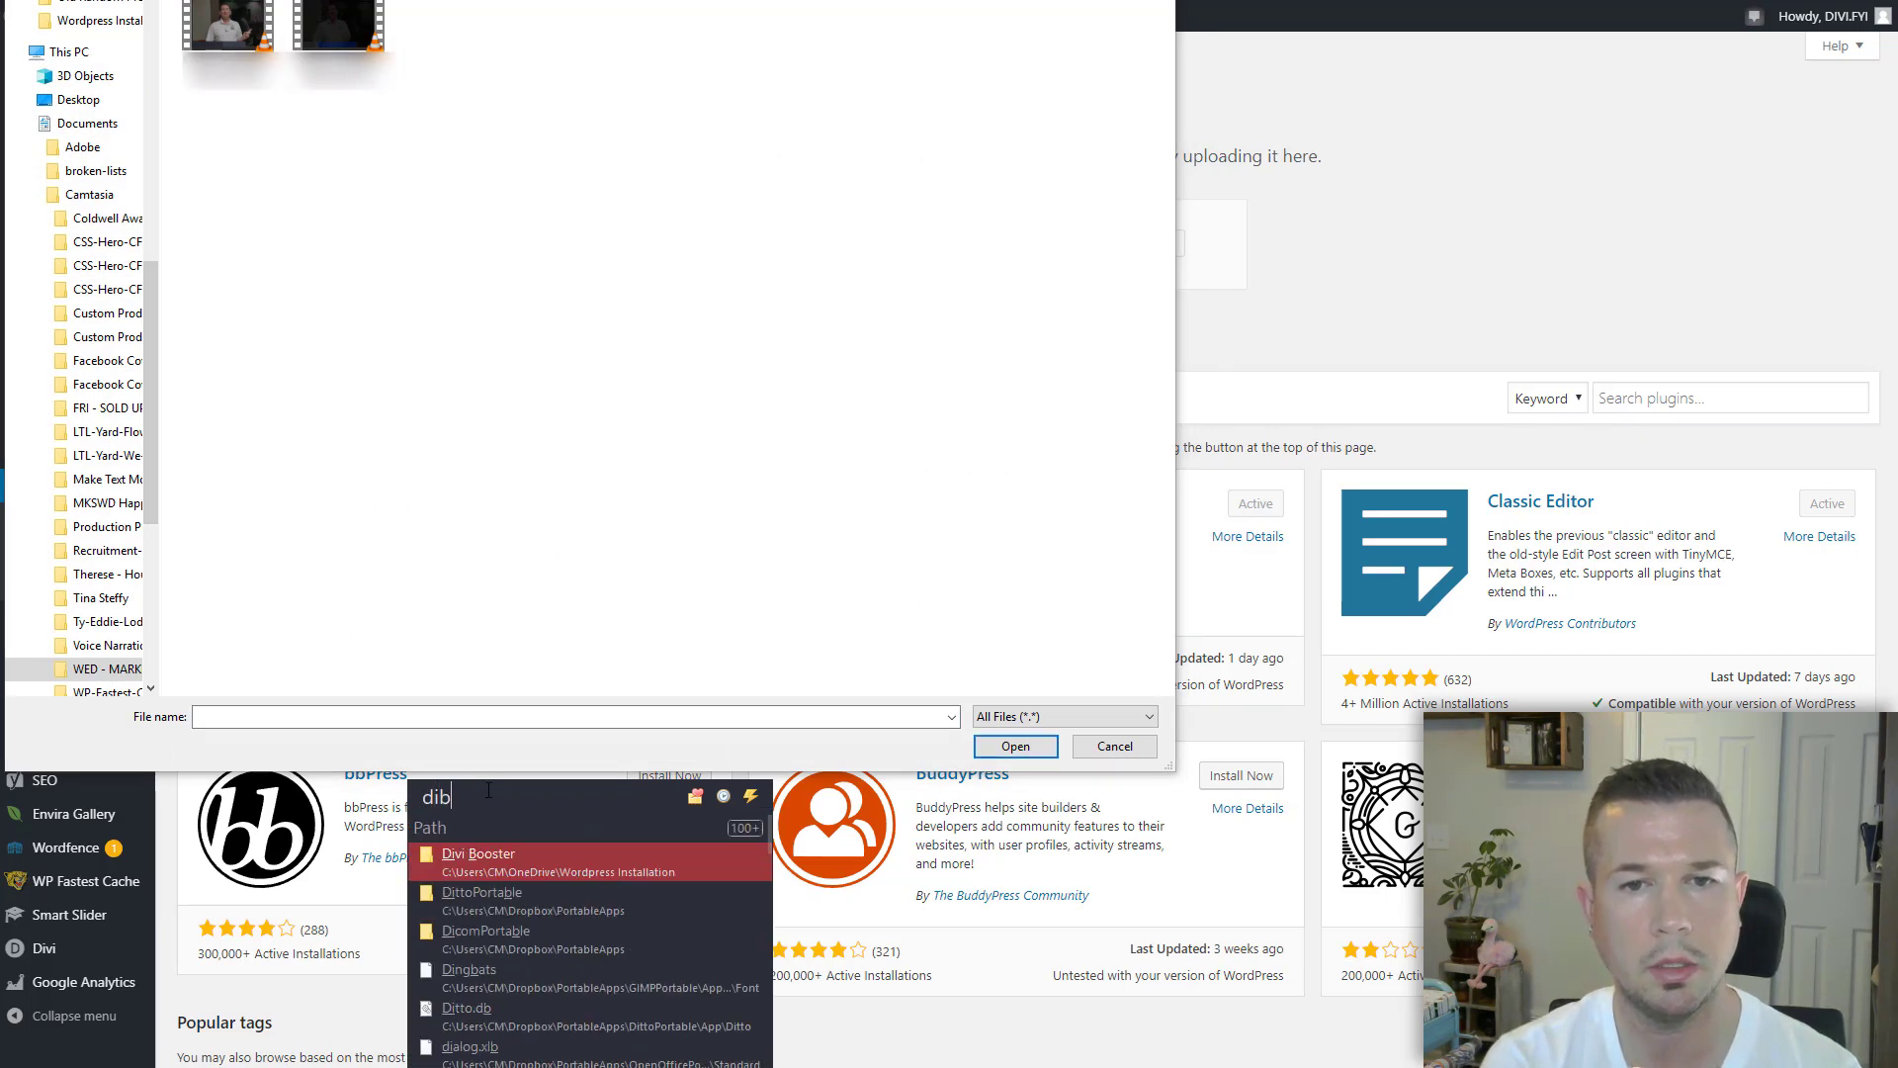
key(BackSpace)
text(vi)
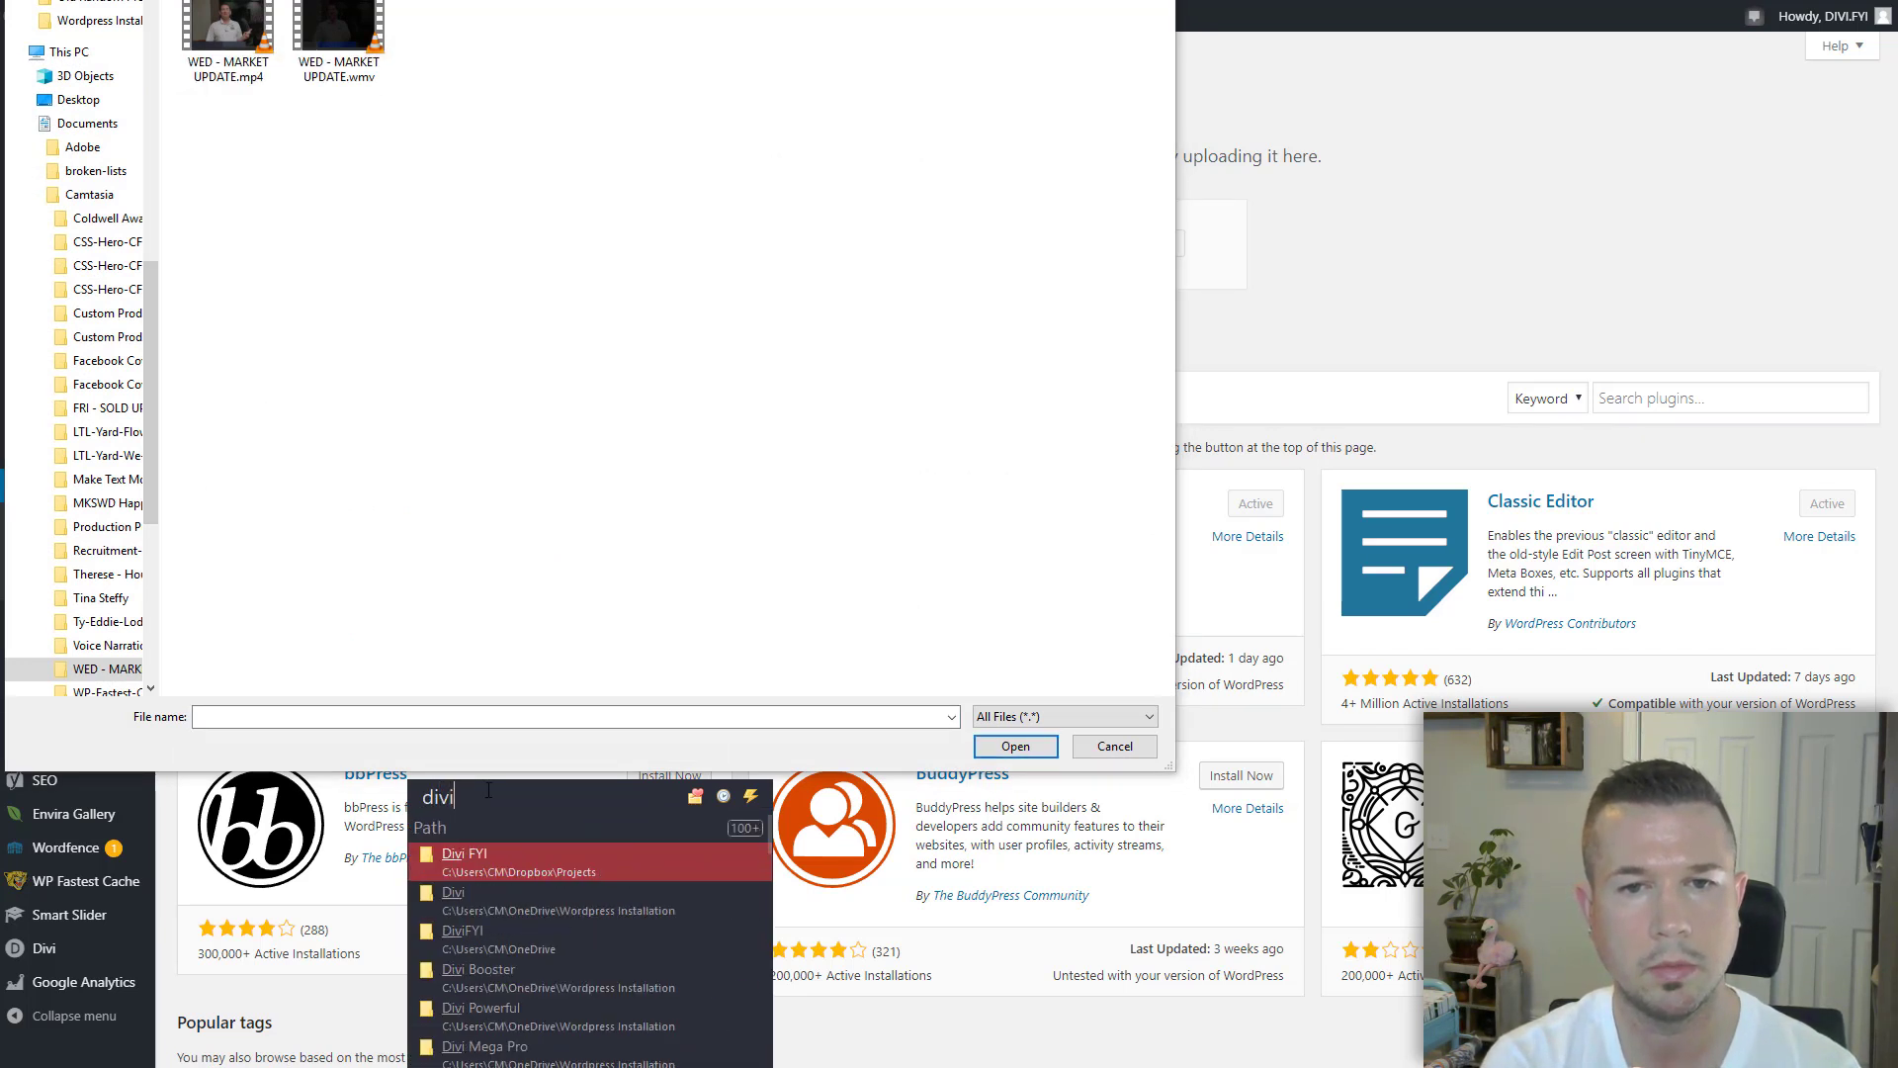
text( bar)
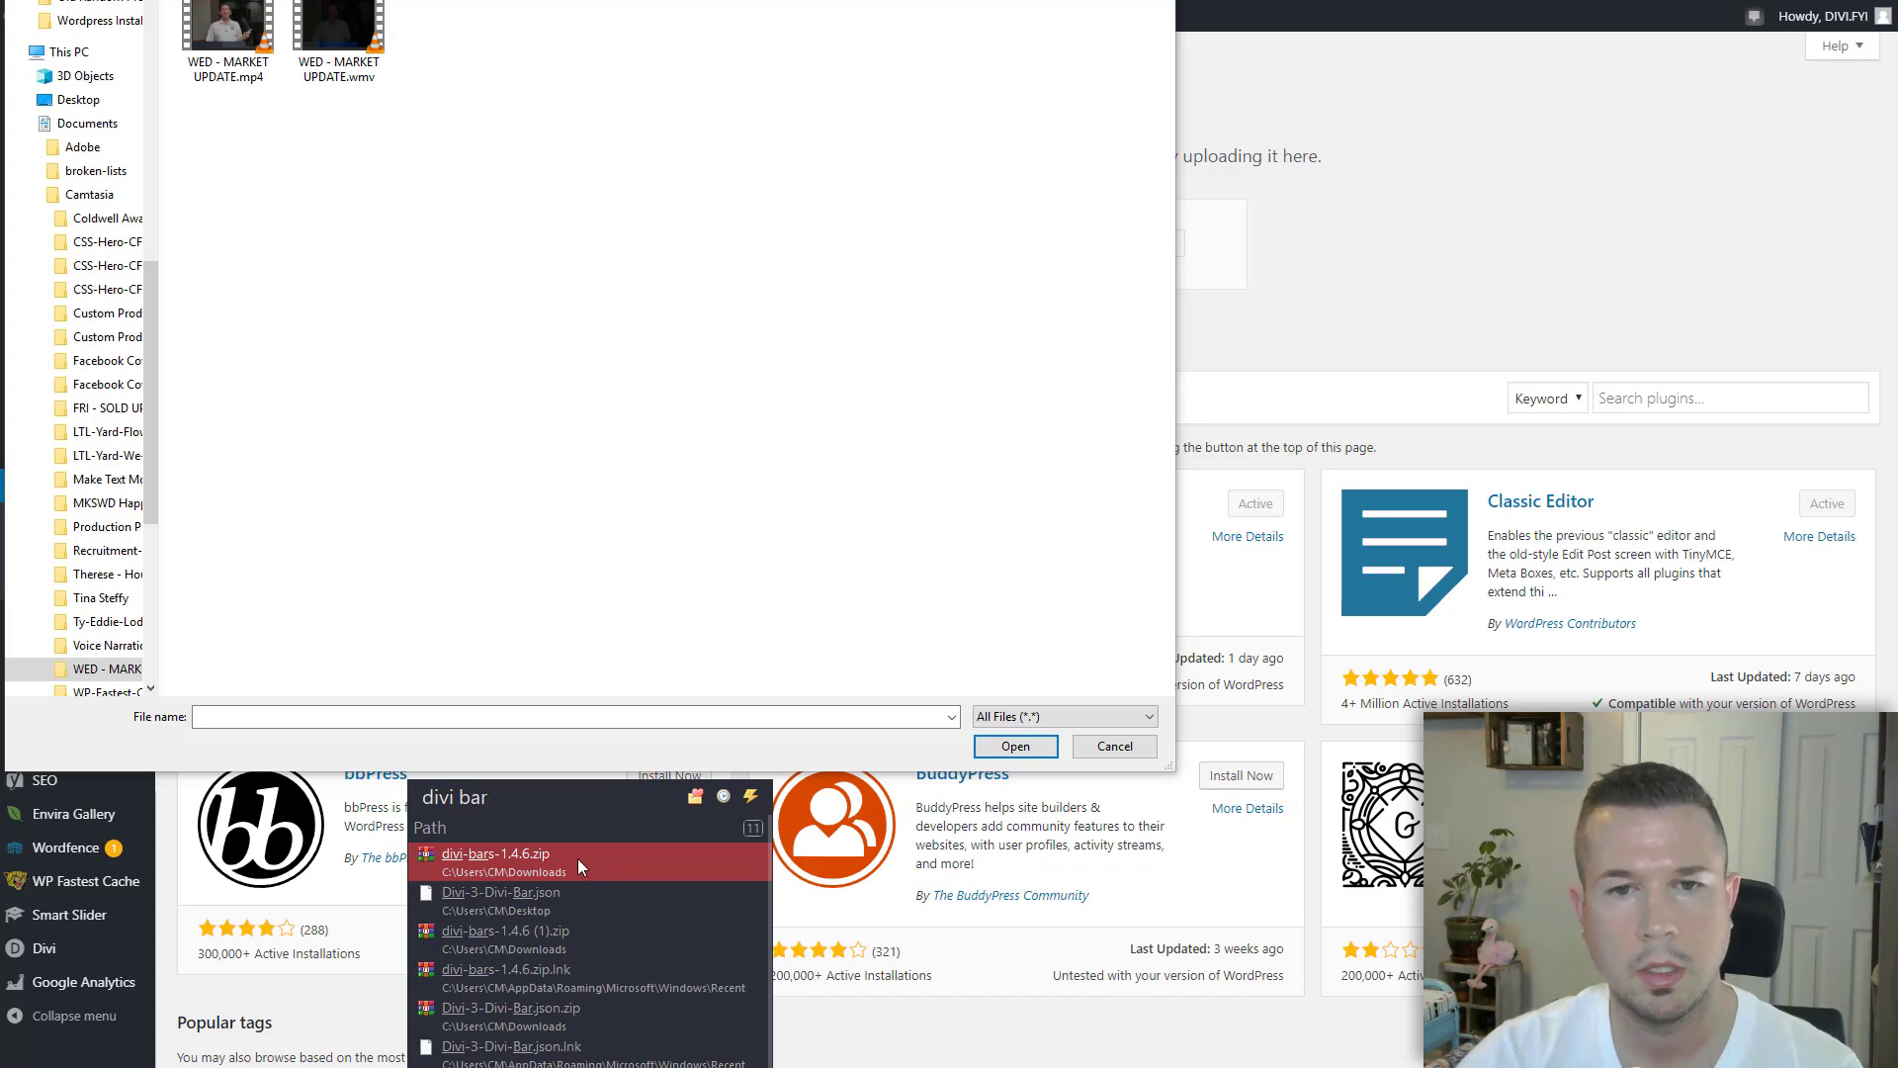
click(577, 859)
click(1153, 247)
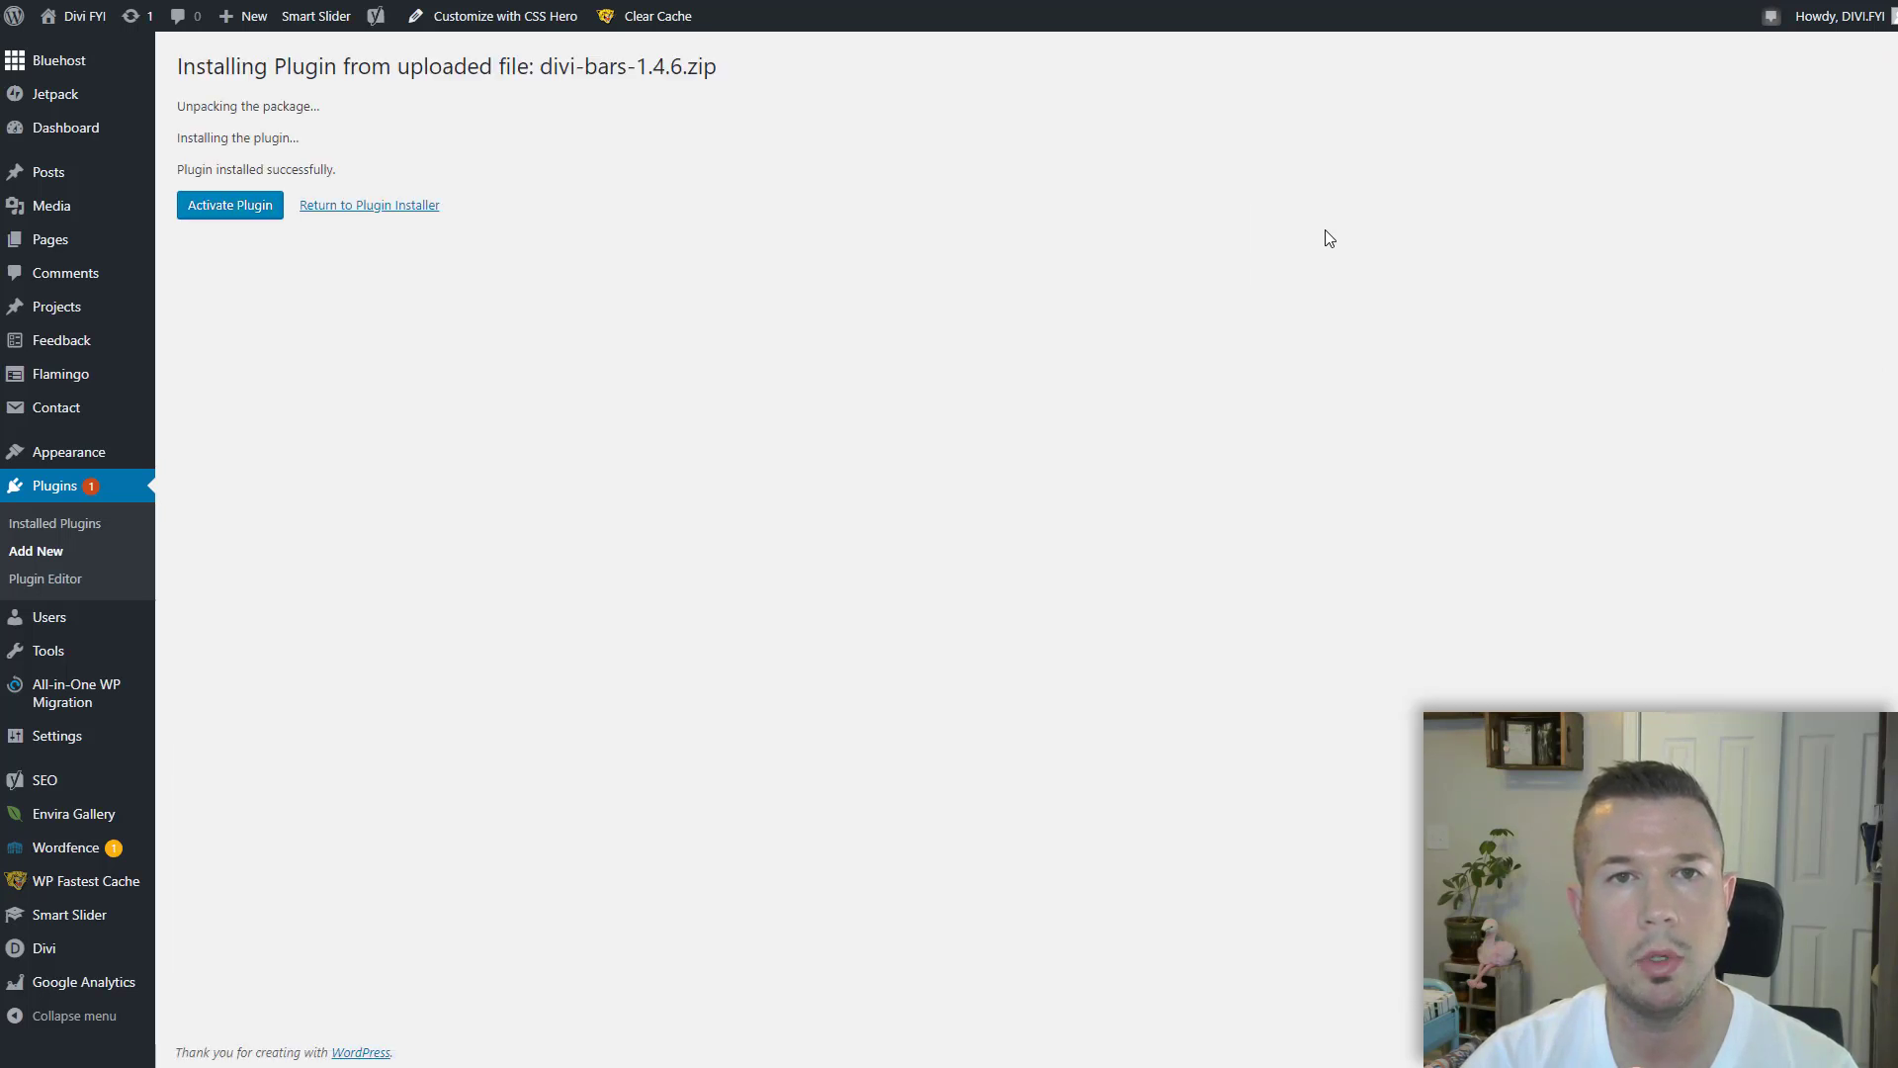
click(223, 209)
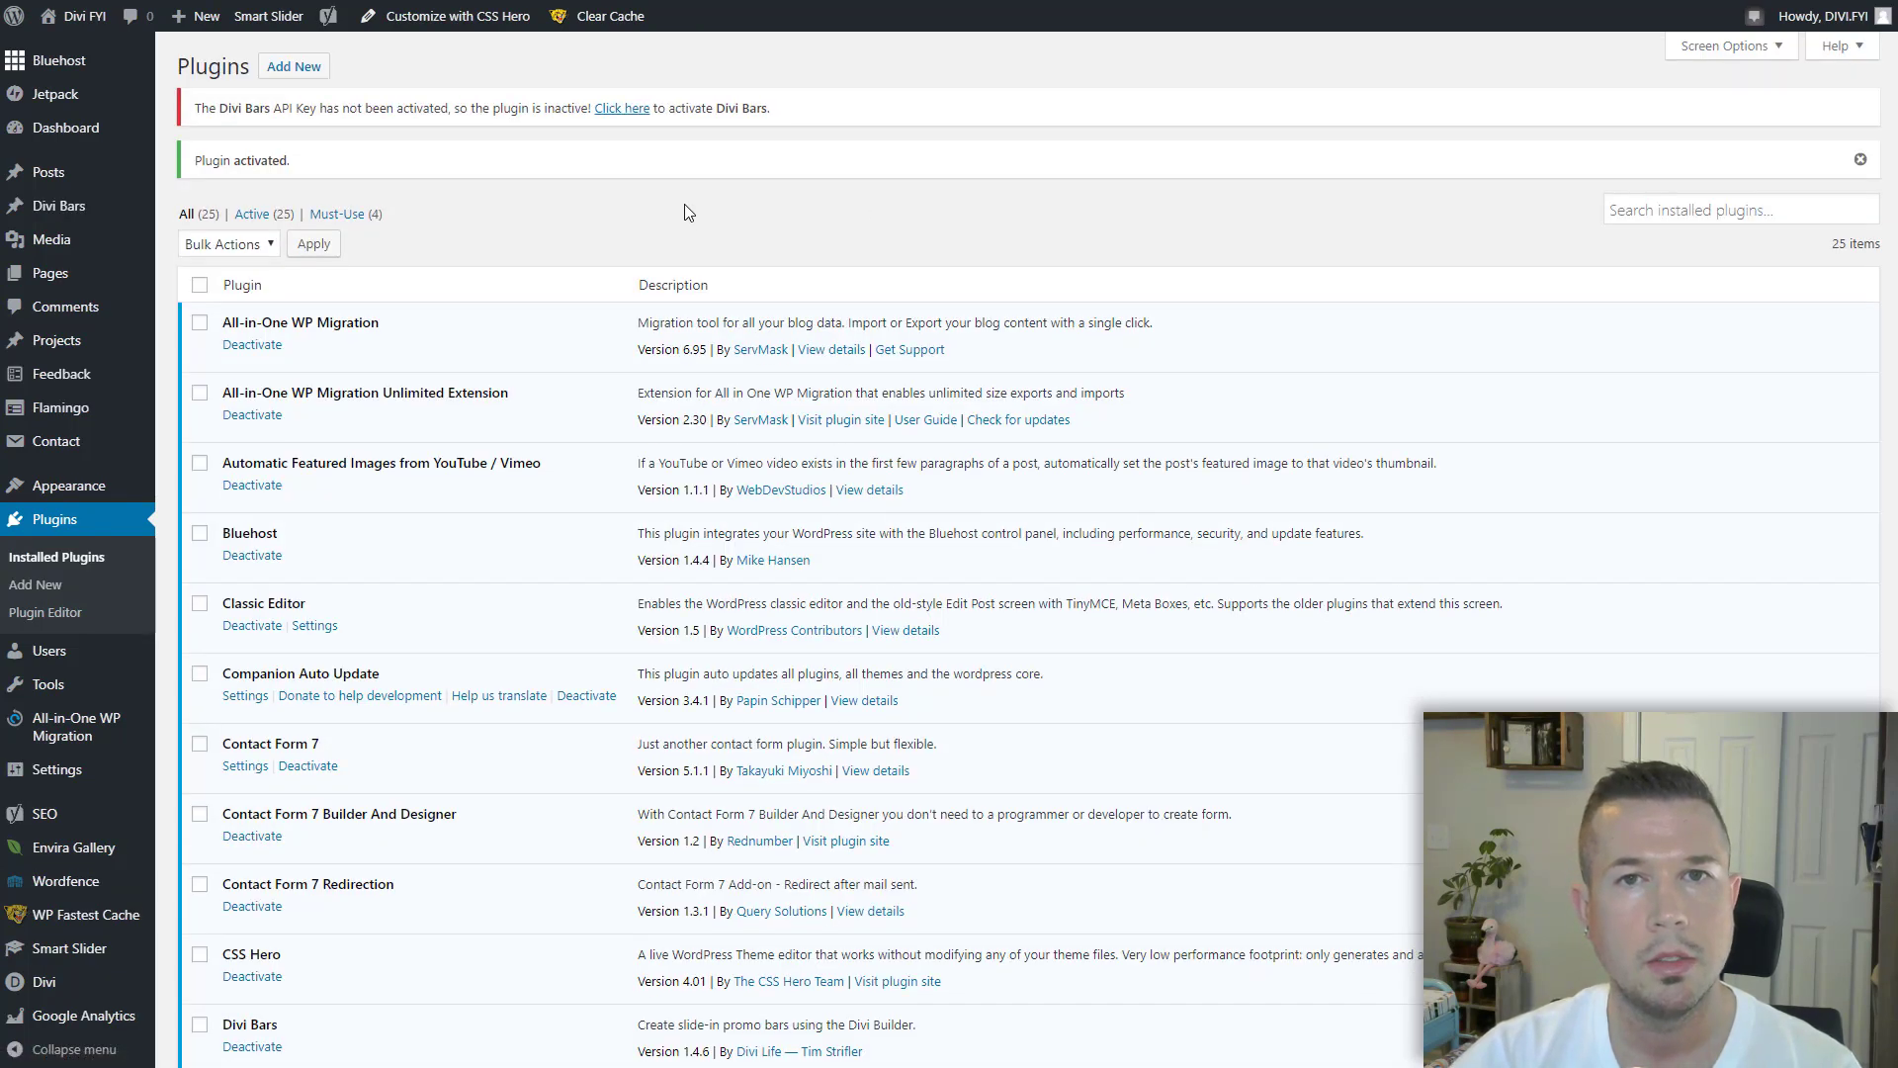
Enter the license key in the Divi Bars license settings and save it.
click(627, 113)
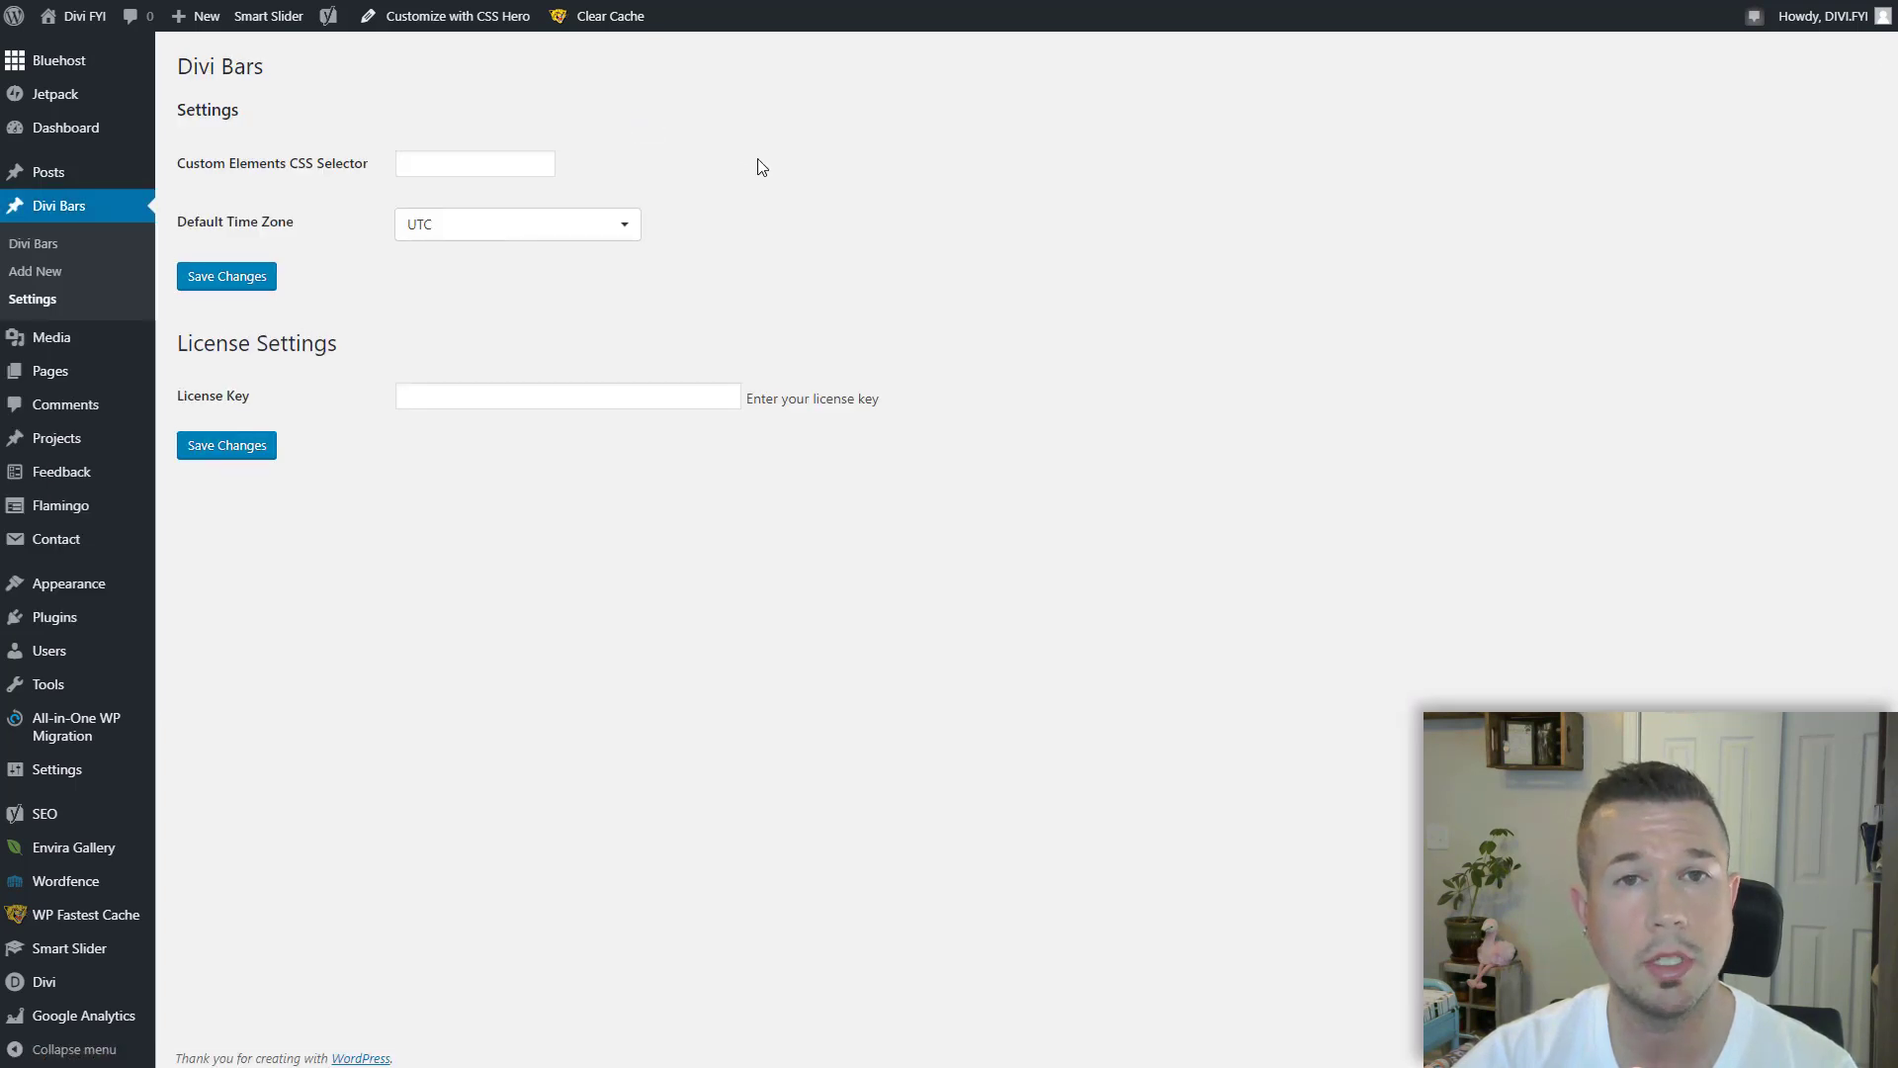
click(578, 397)
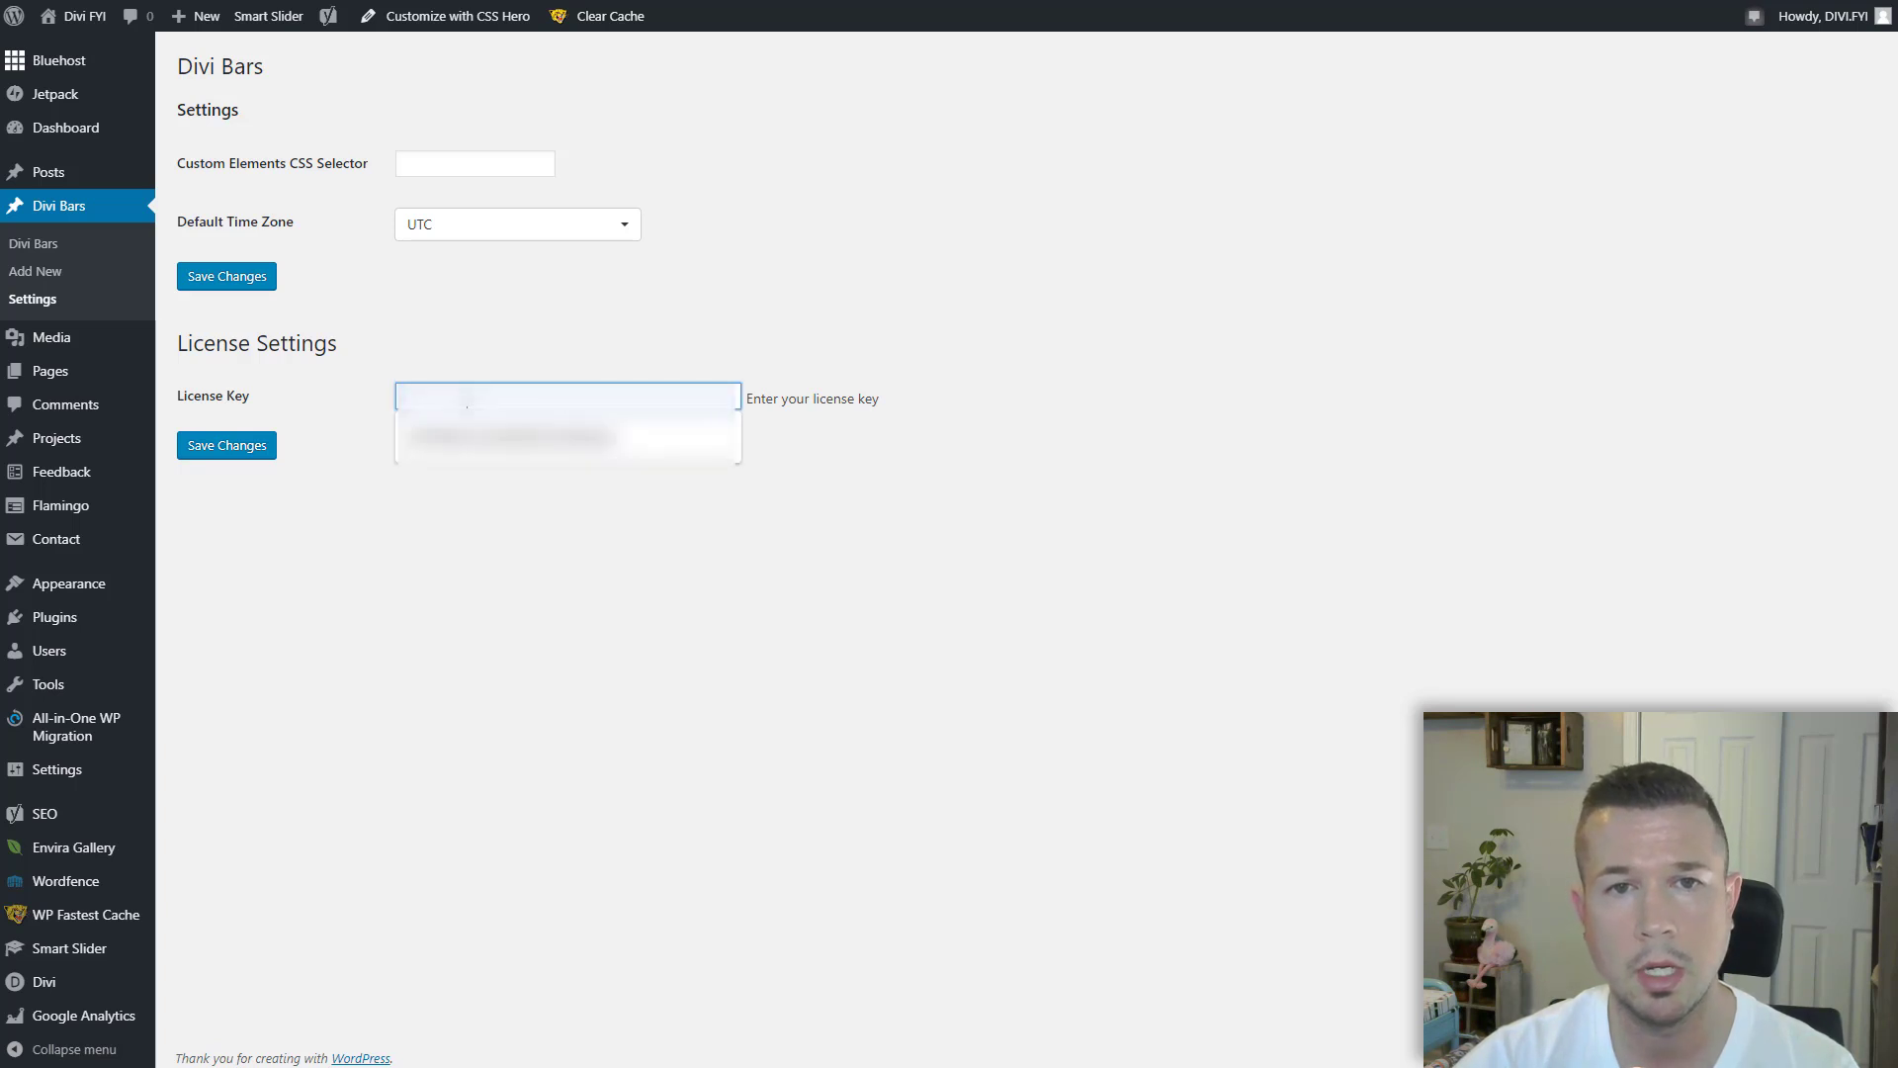
click(457, 437)
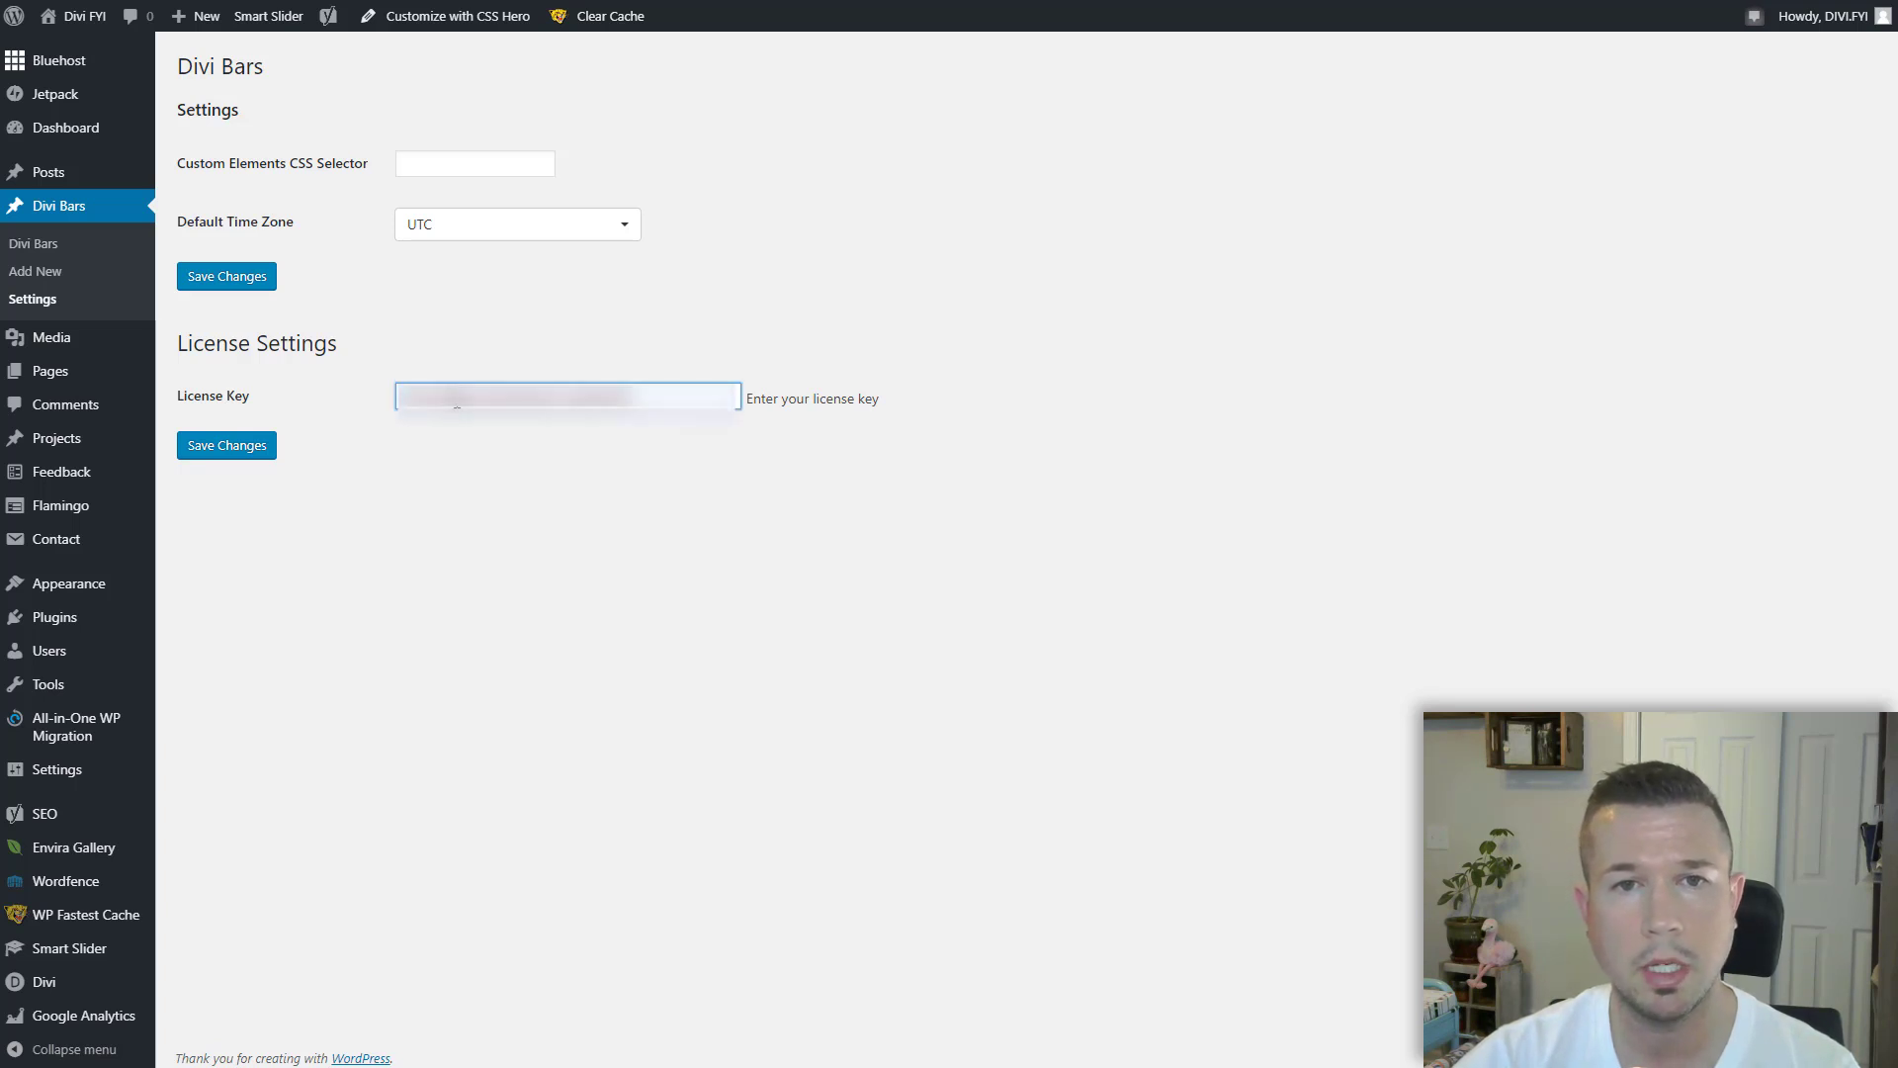
click(238, 451)
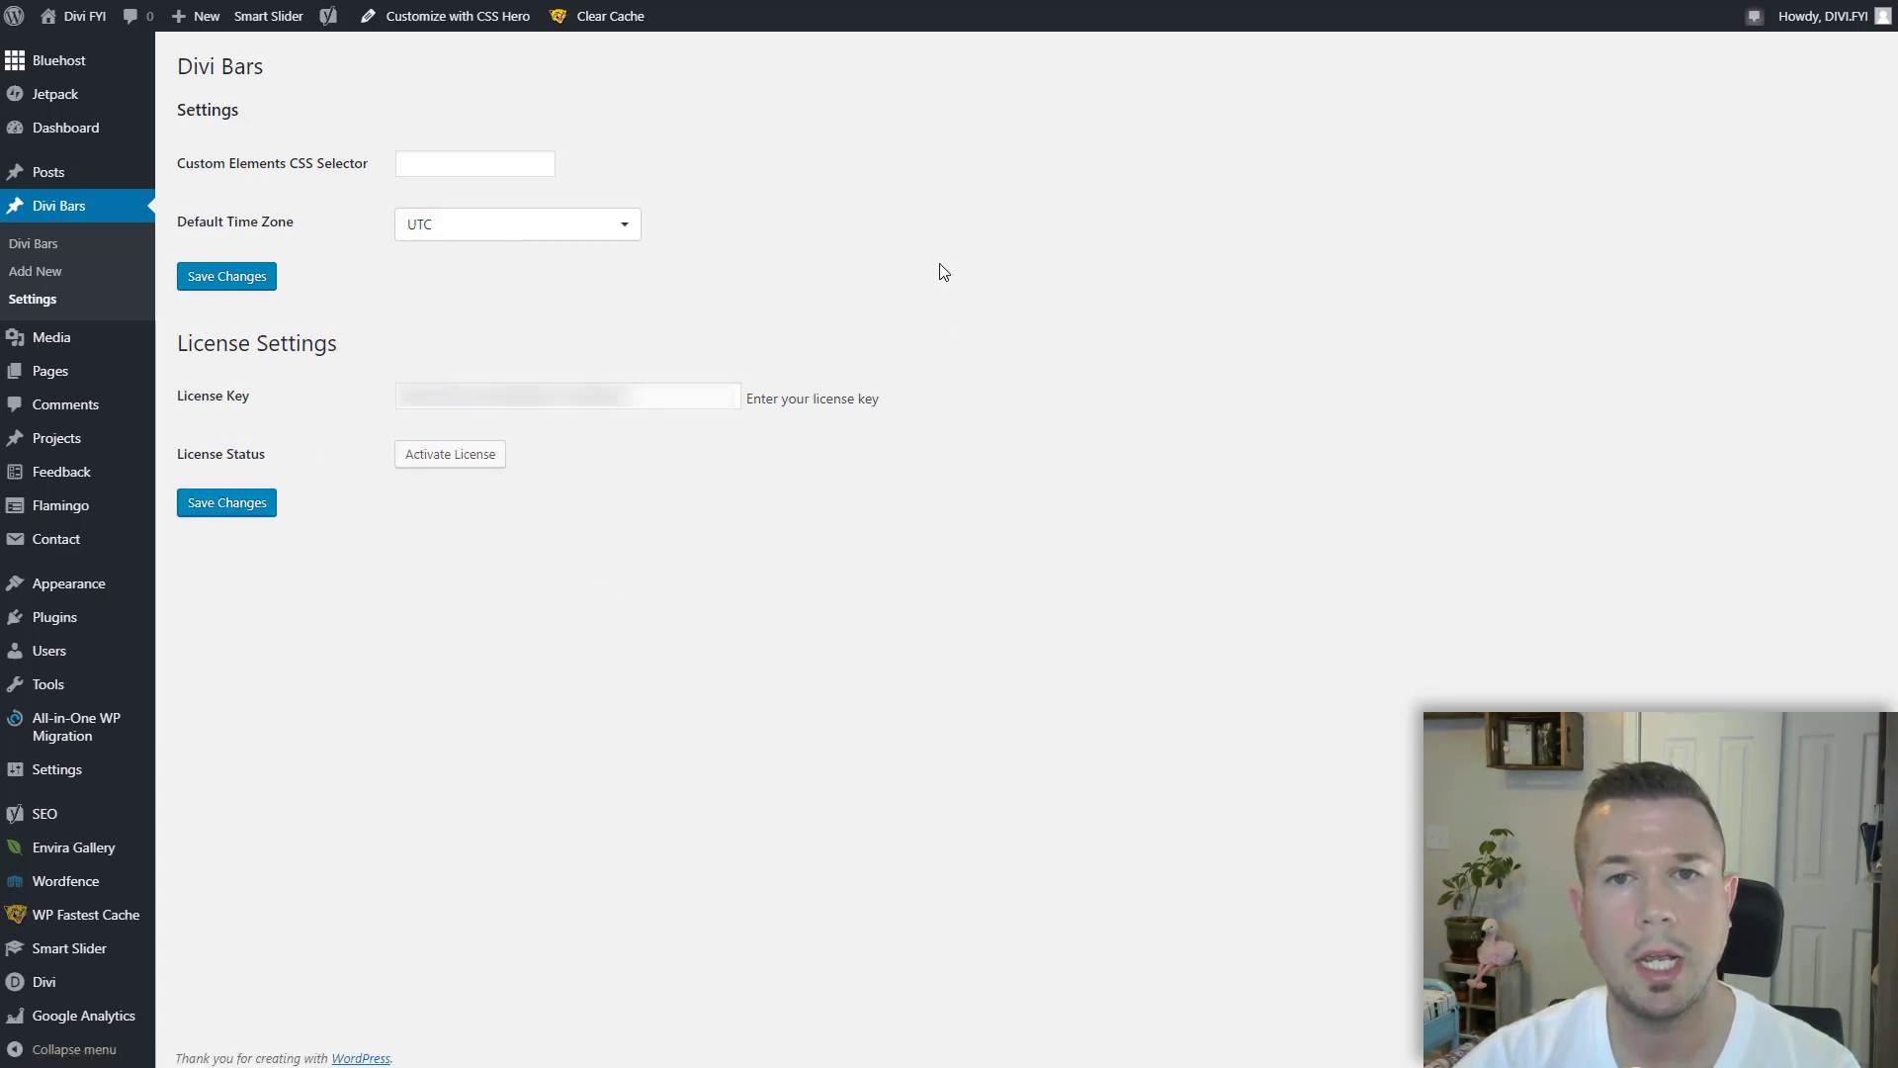
Set the Divi Bars default time zone to US/Central and save the settings.
click(613, 234)
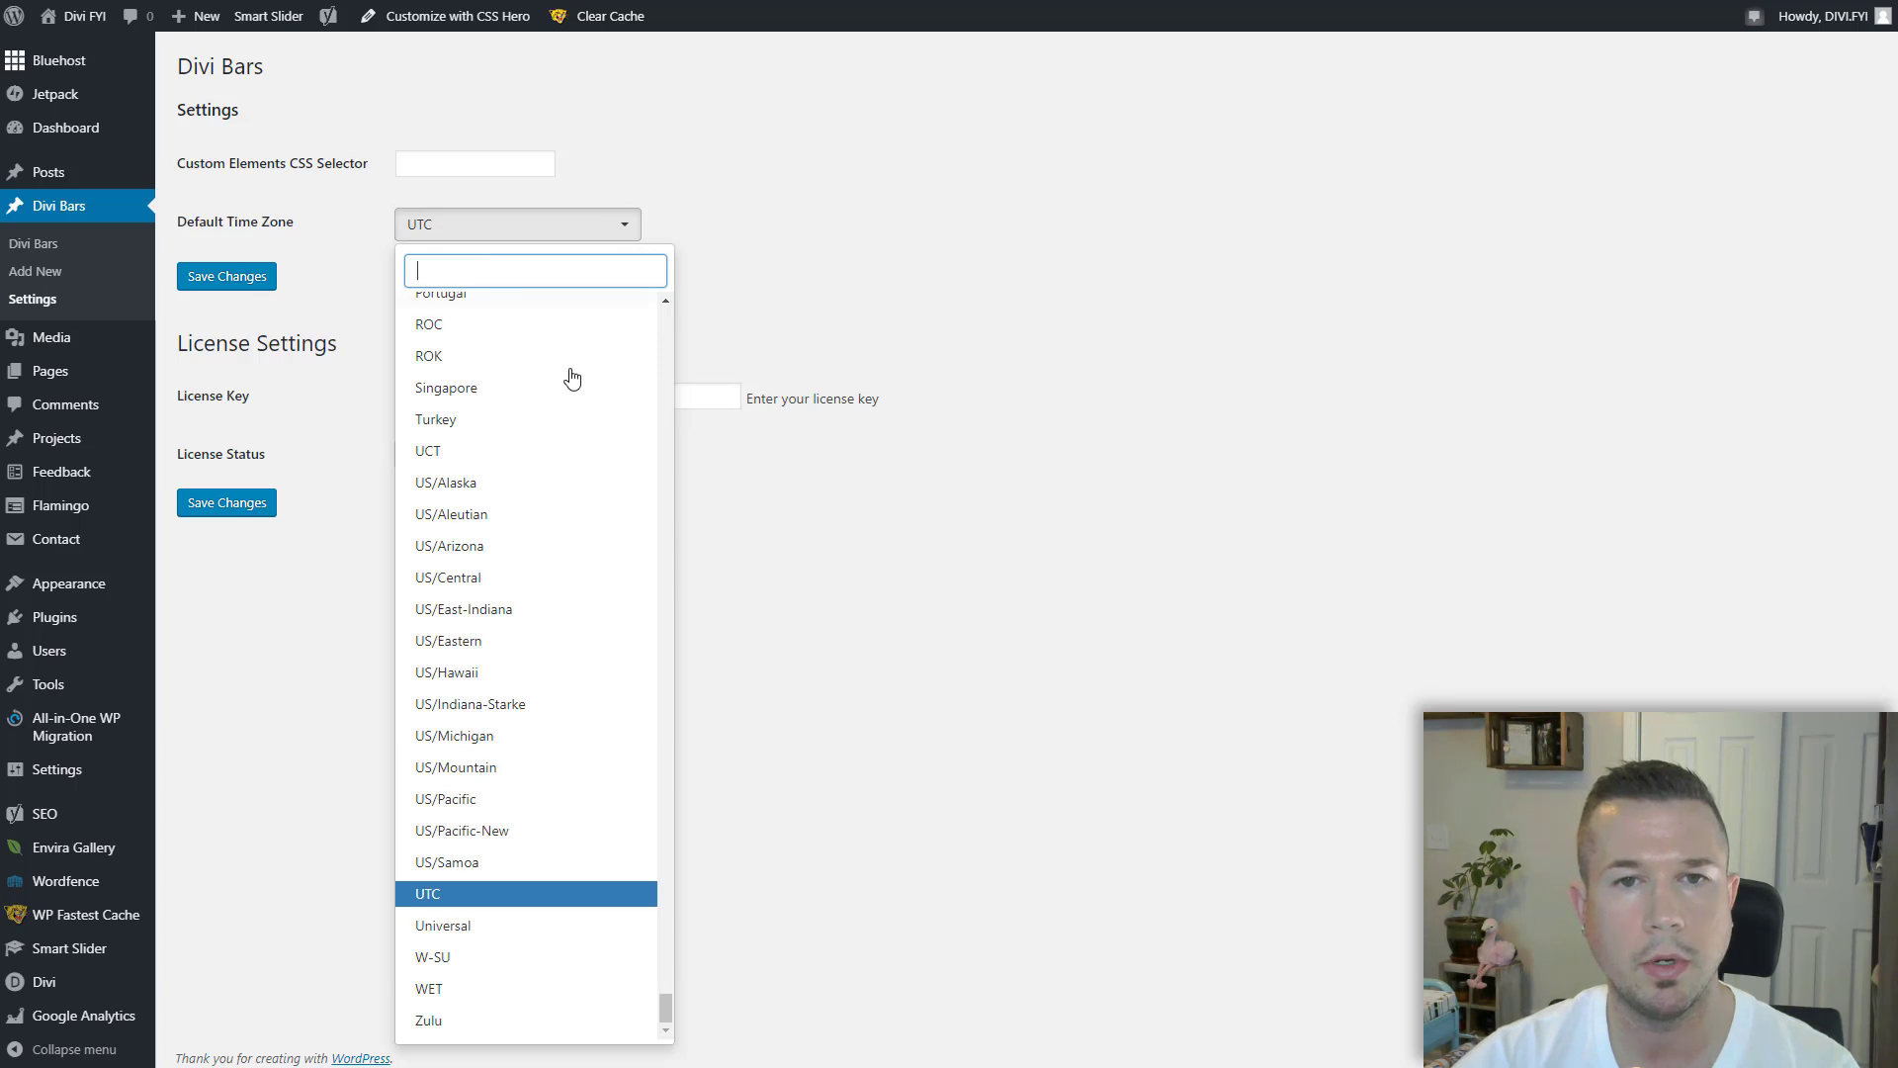
click(518, 582)
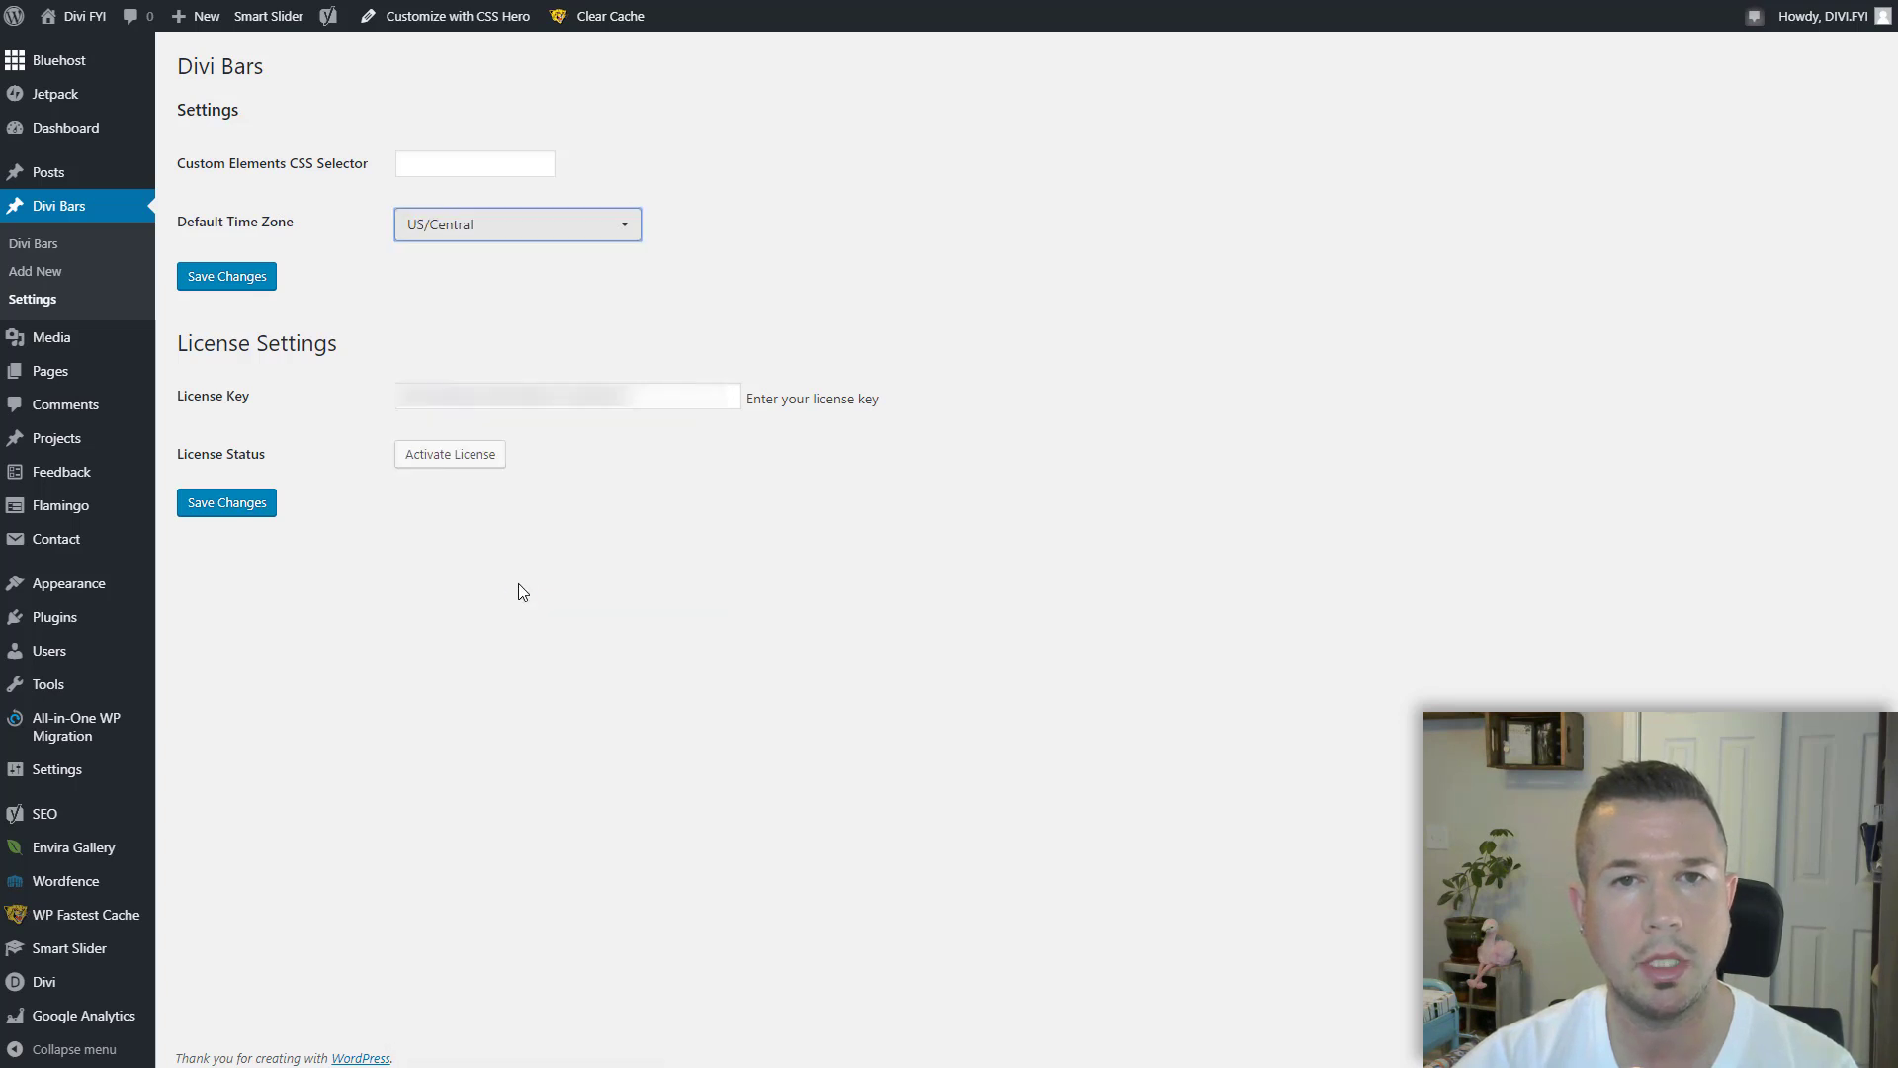
click(253, 285)
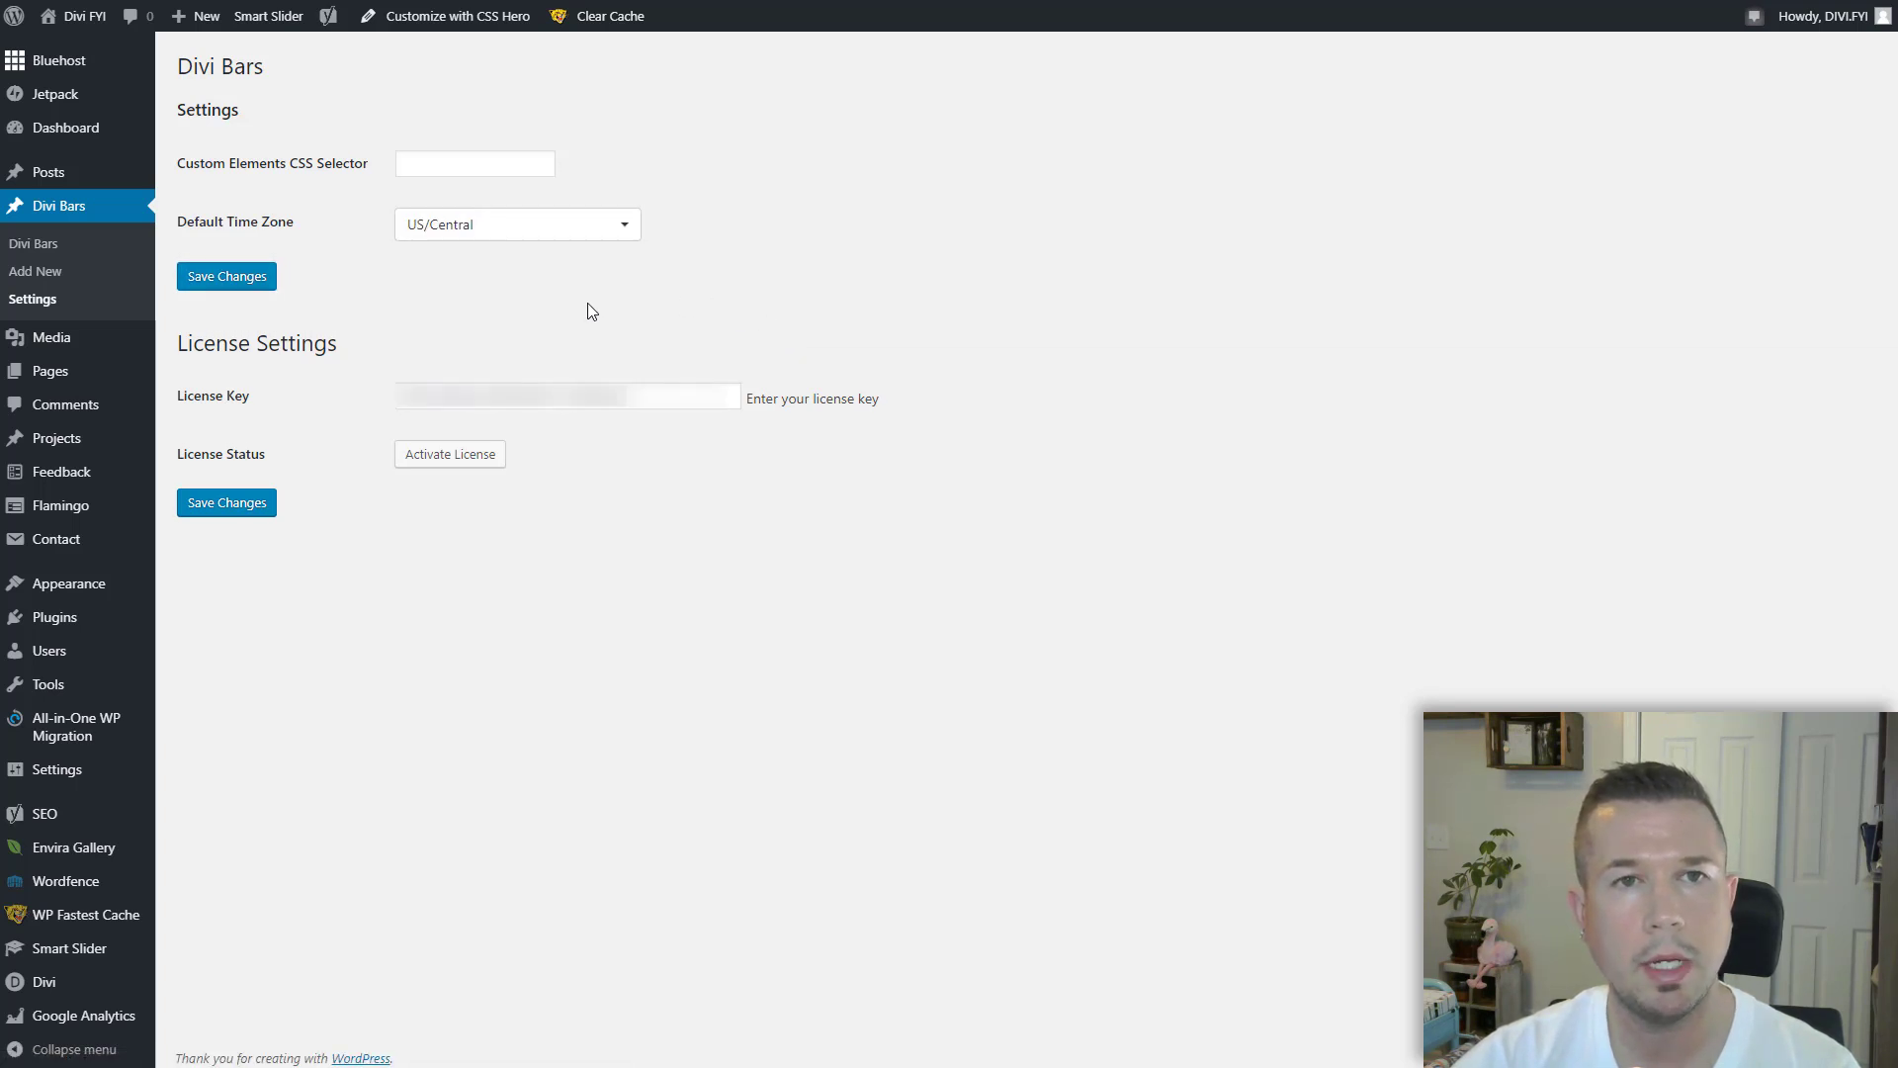
Activate the saved Divi Bars license from the plugin's settings.
click(40, 254)
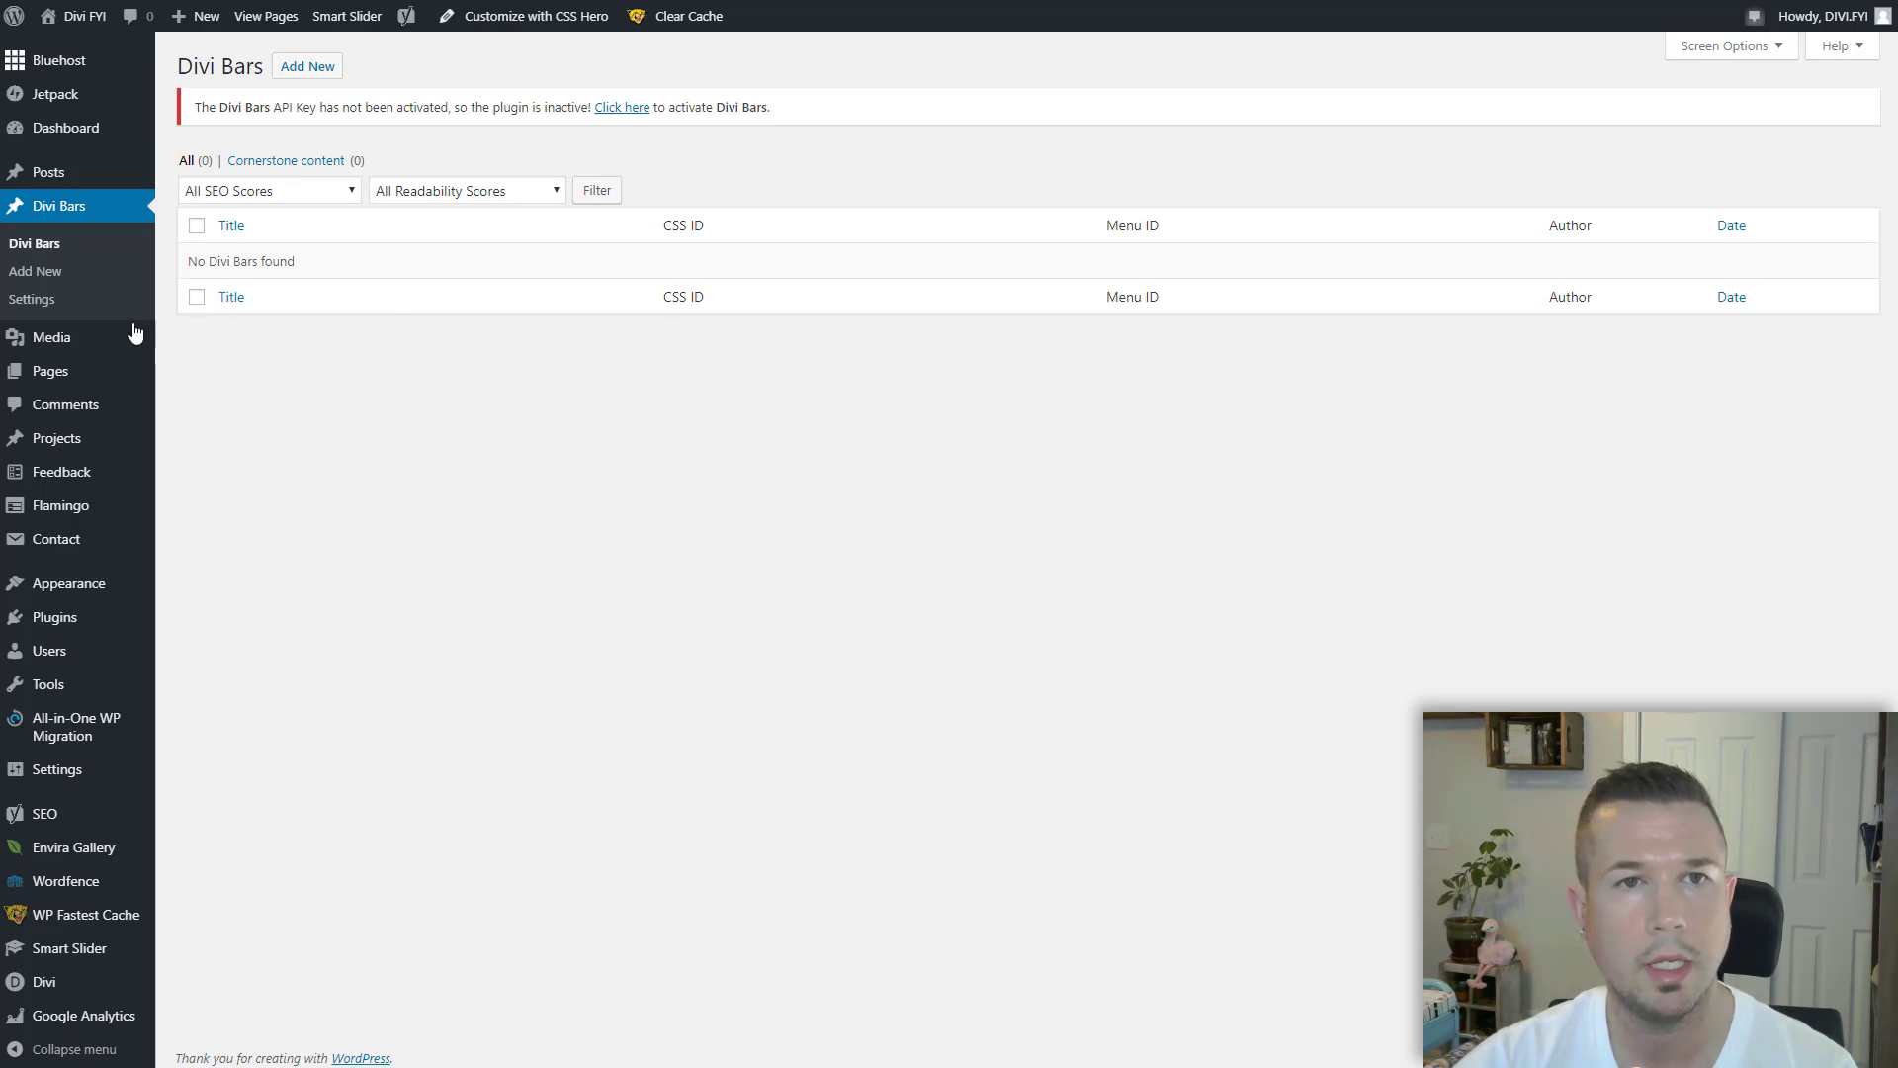
click(46, 306)
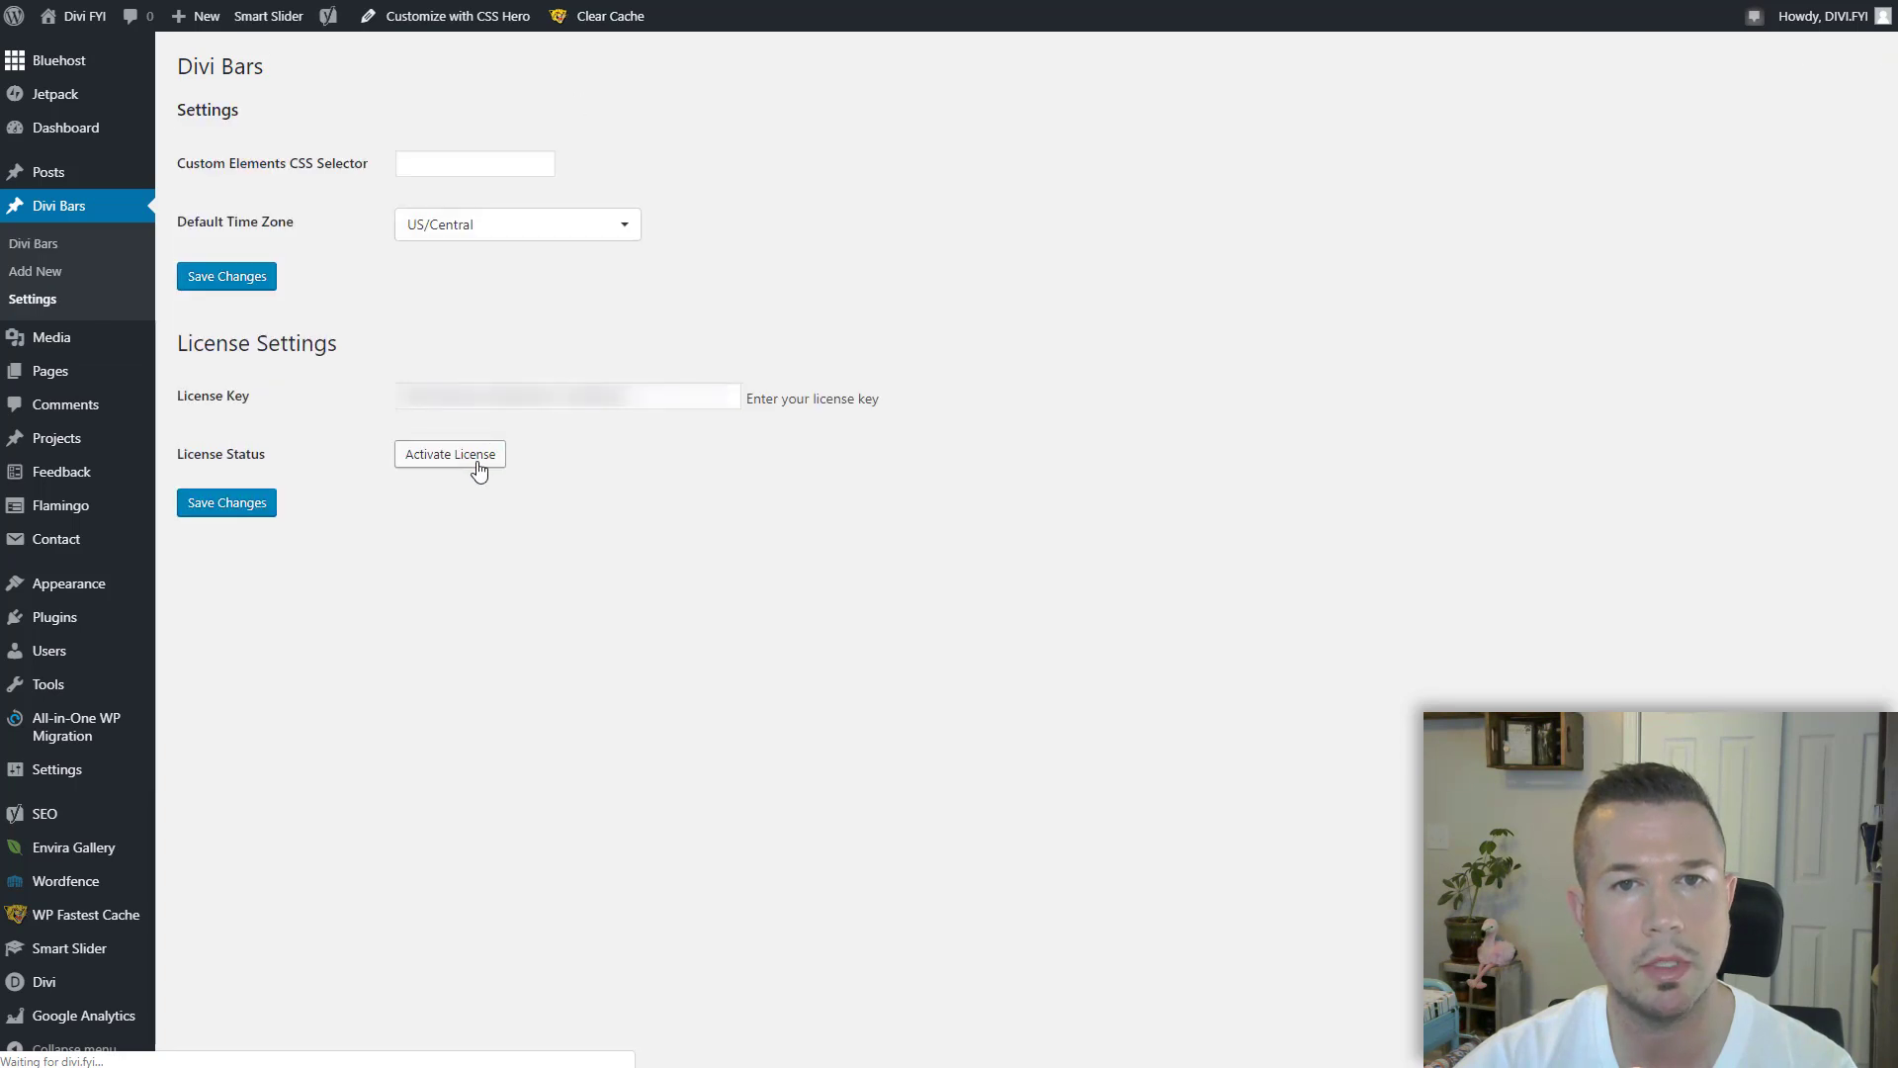
click(476, 461)
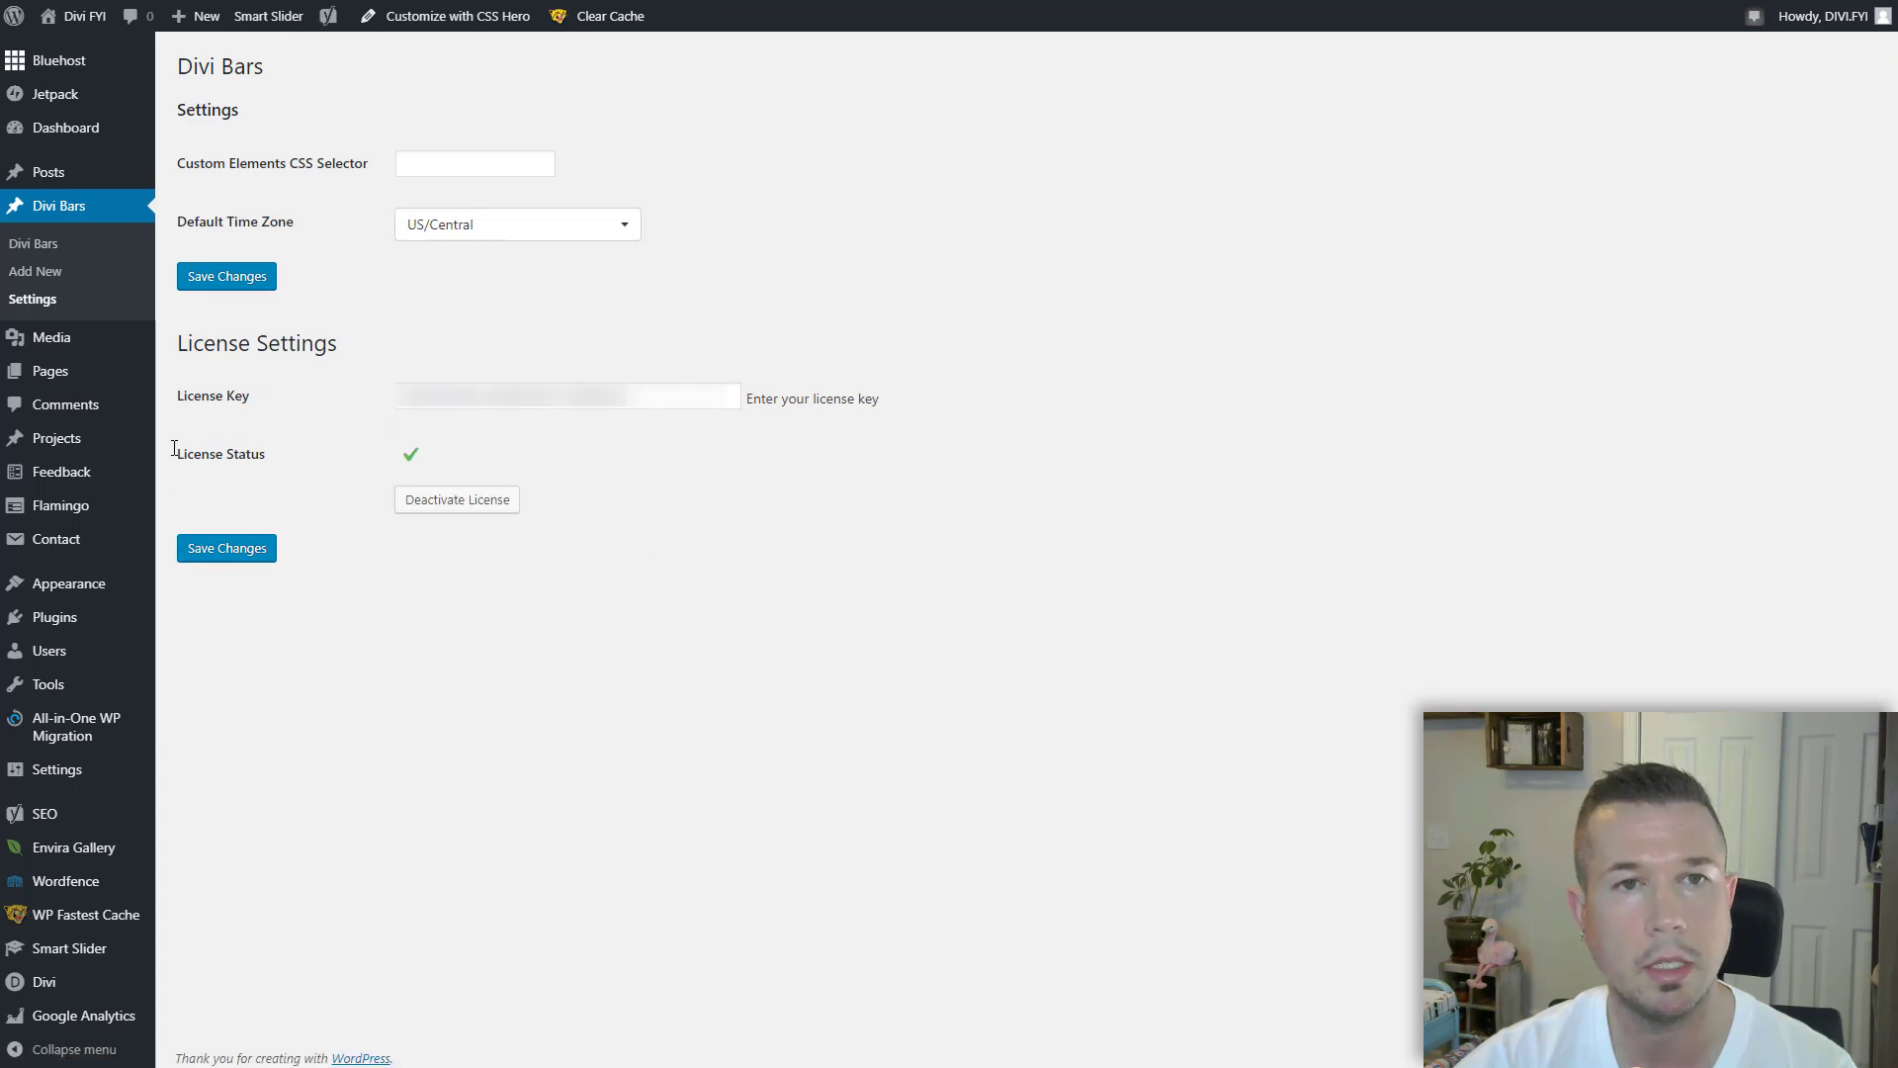
Add a new, untitled Divi Bar and enable the Divi Builder for it.
click(42, 246)
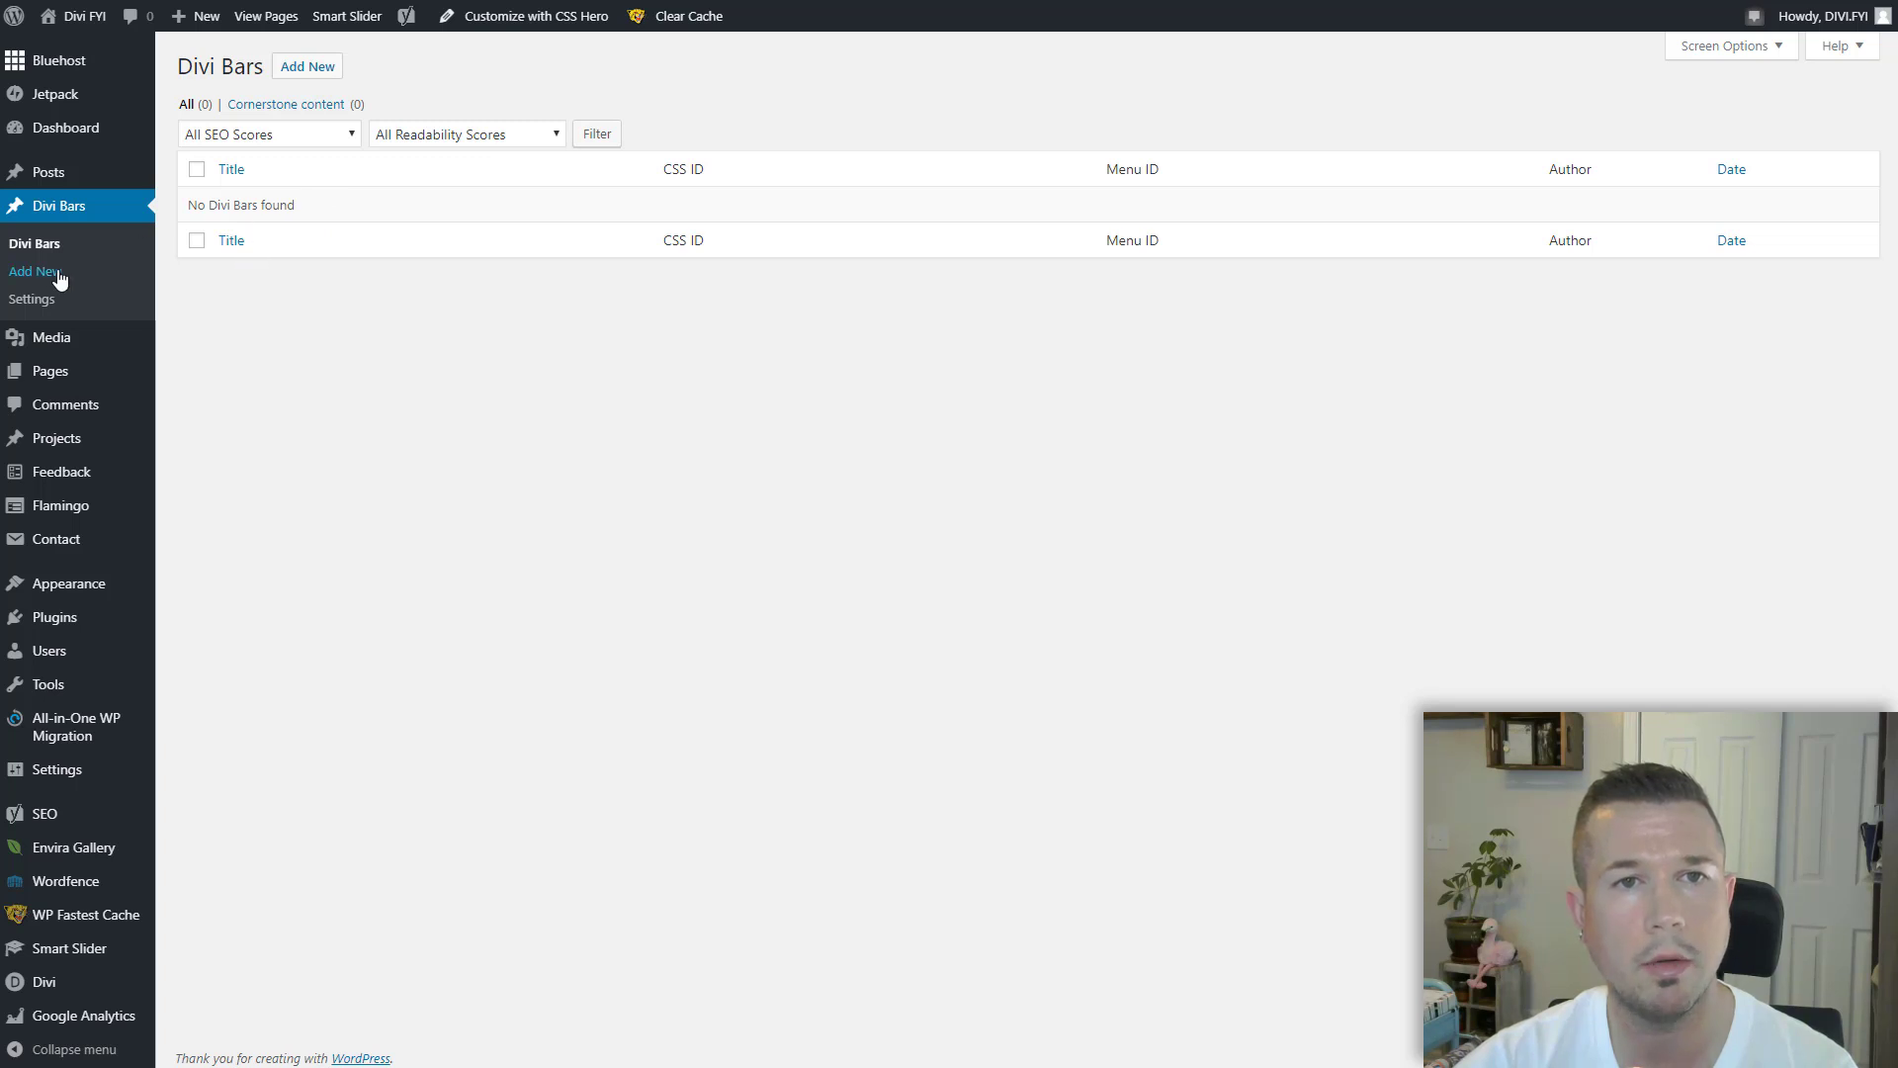
click(307, 77)
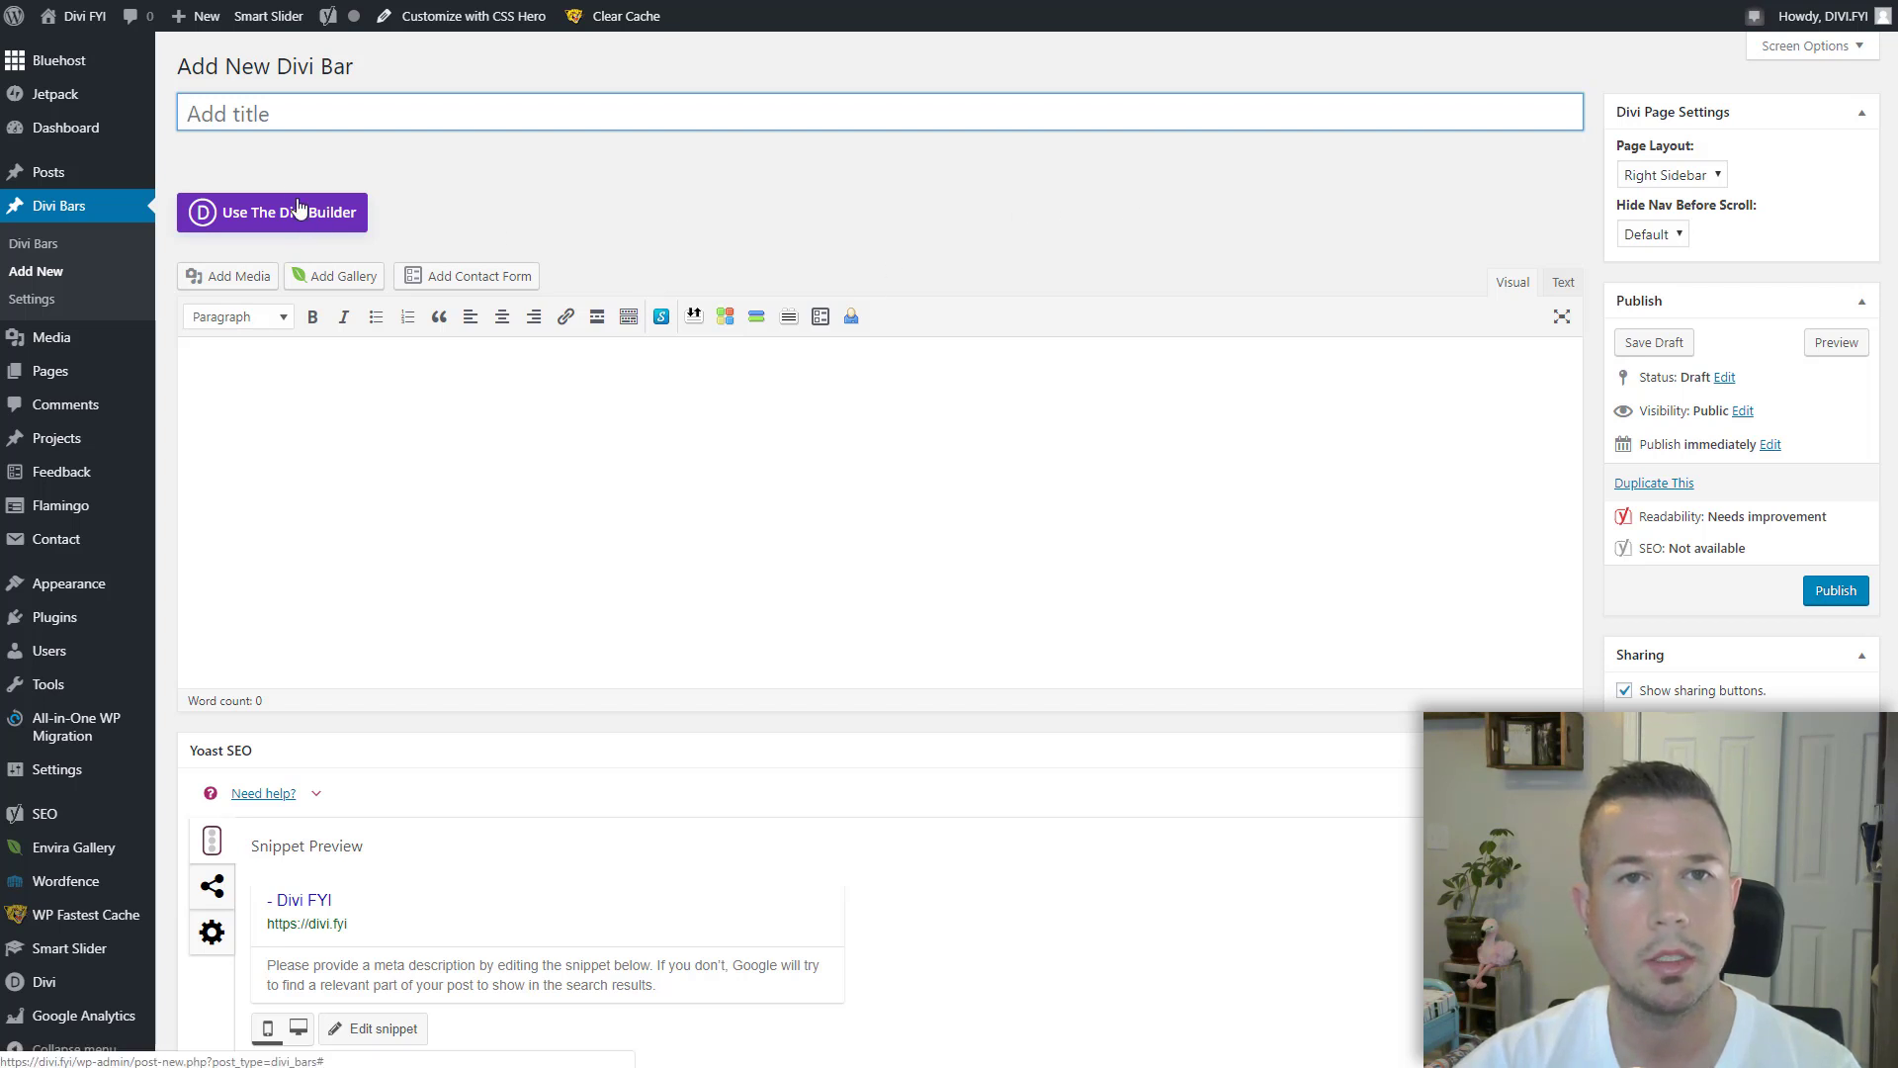
click(257, 212)
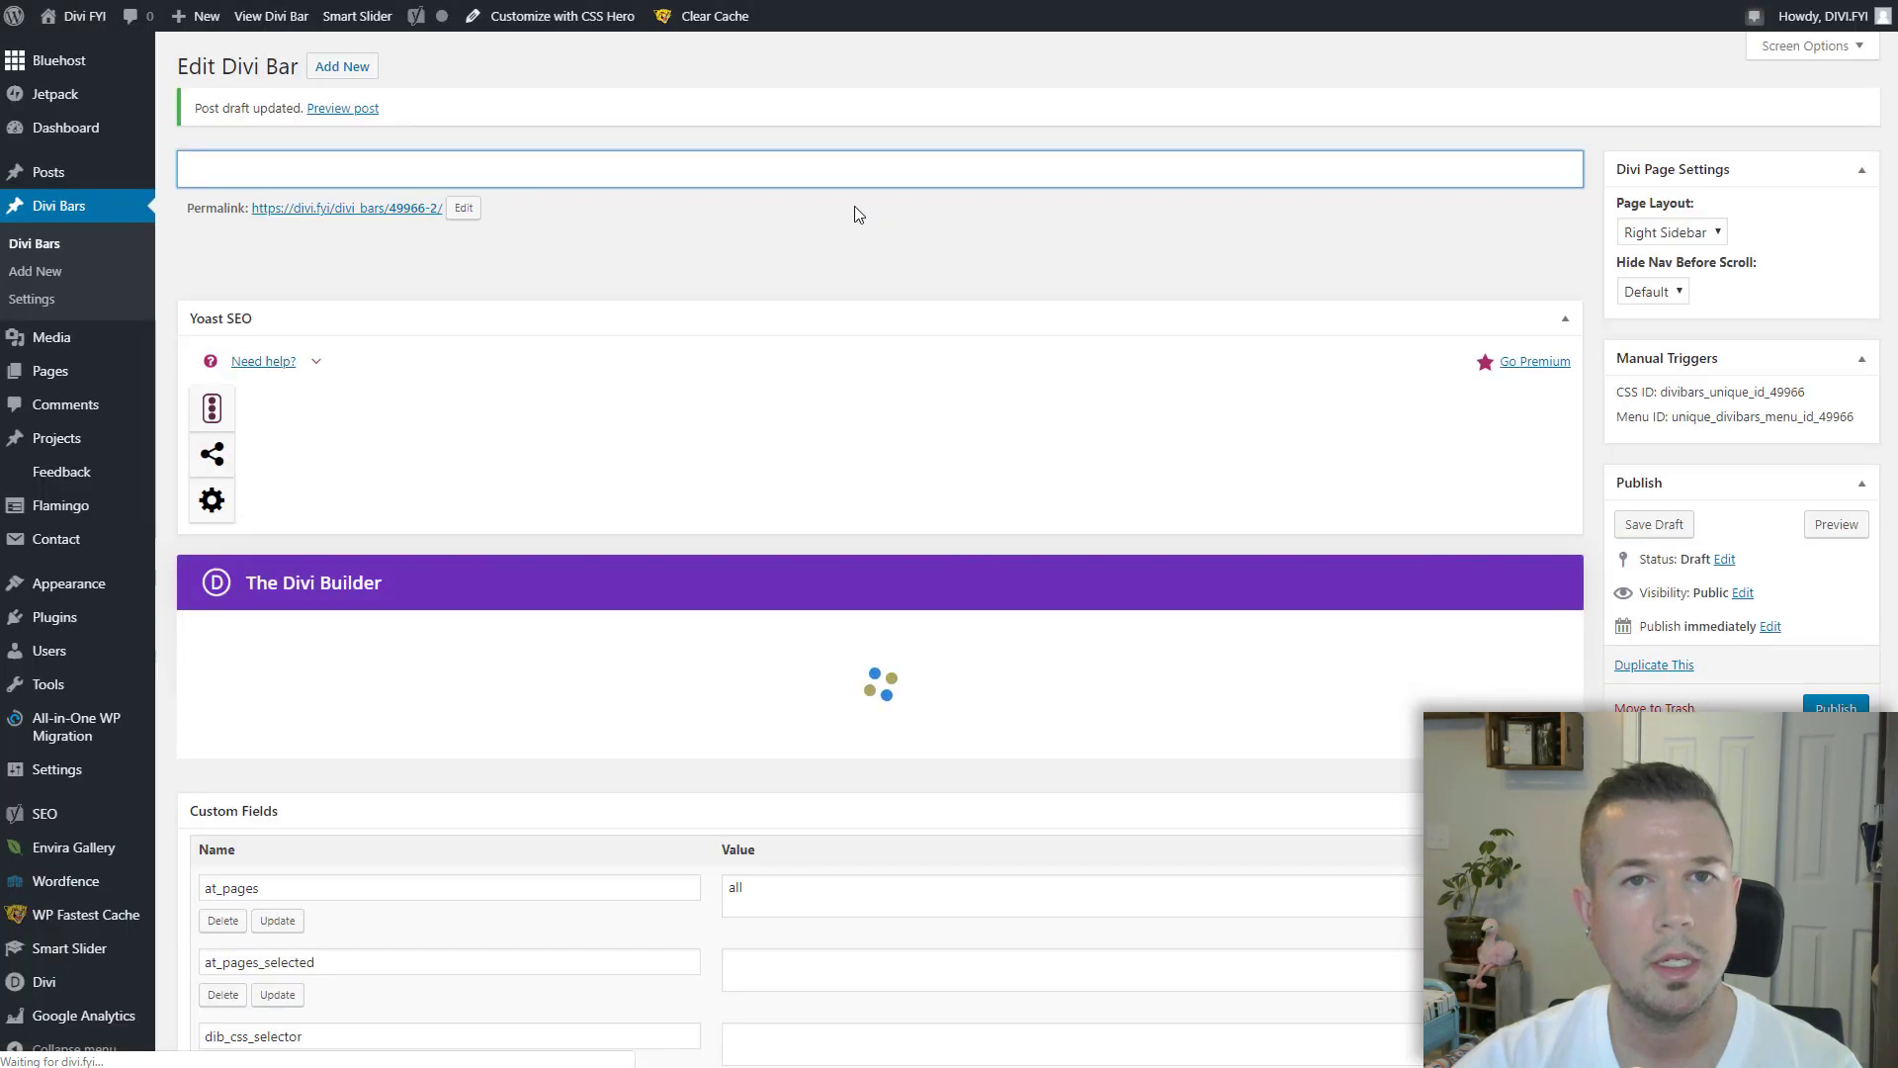
Title the new bar "Divi Bar" and start building its layout from scratch.
click(776, 171)
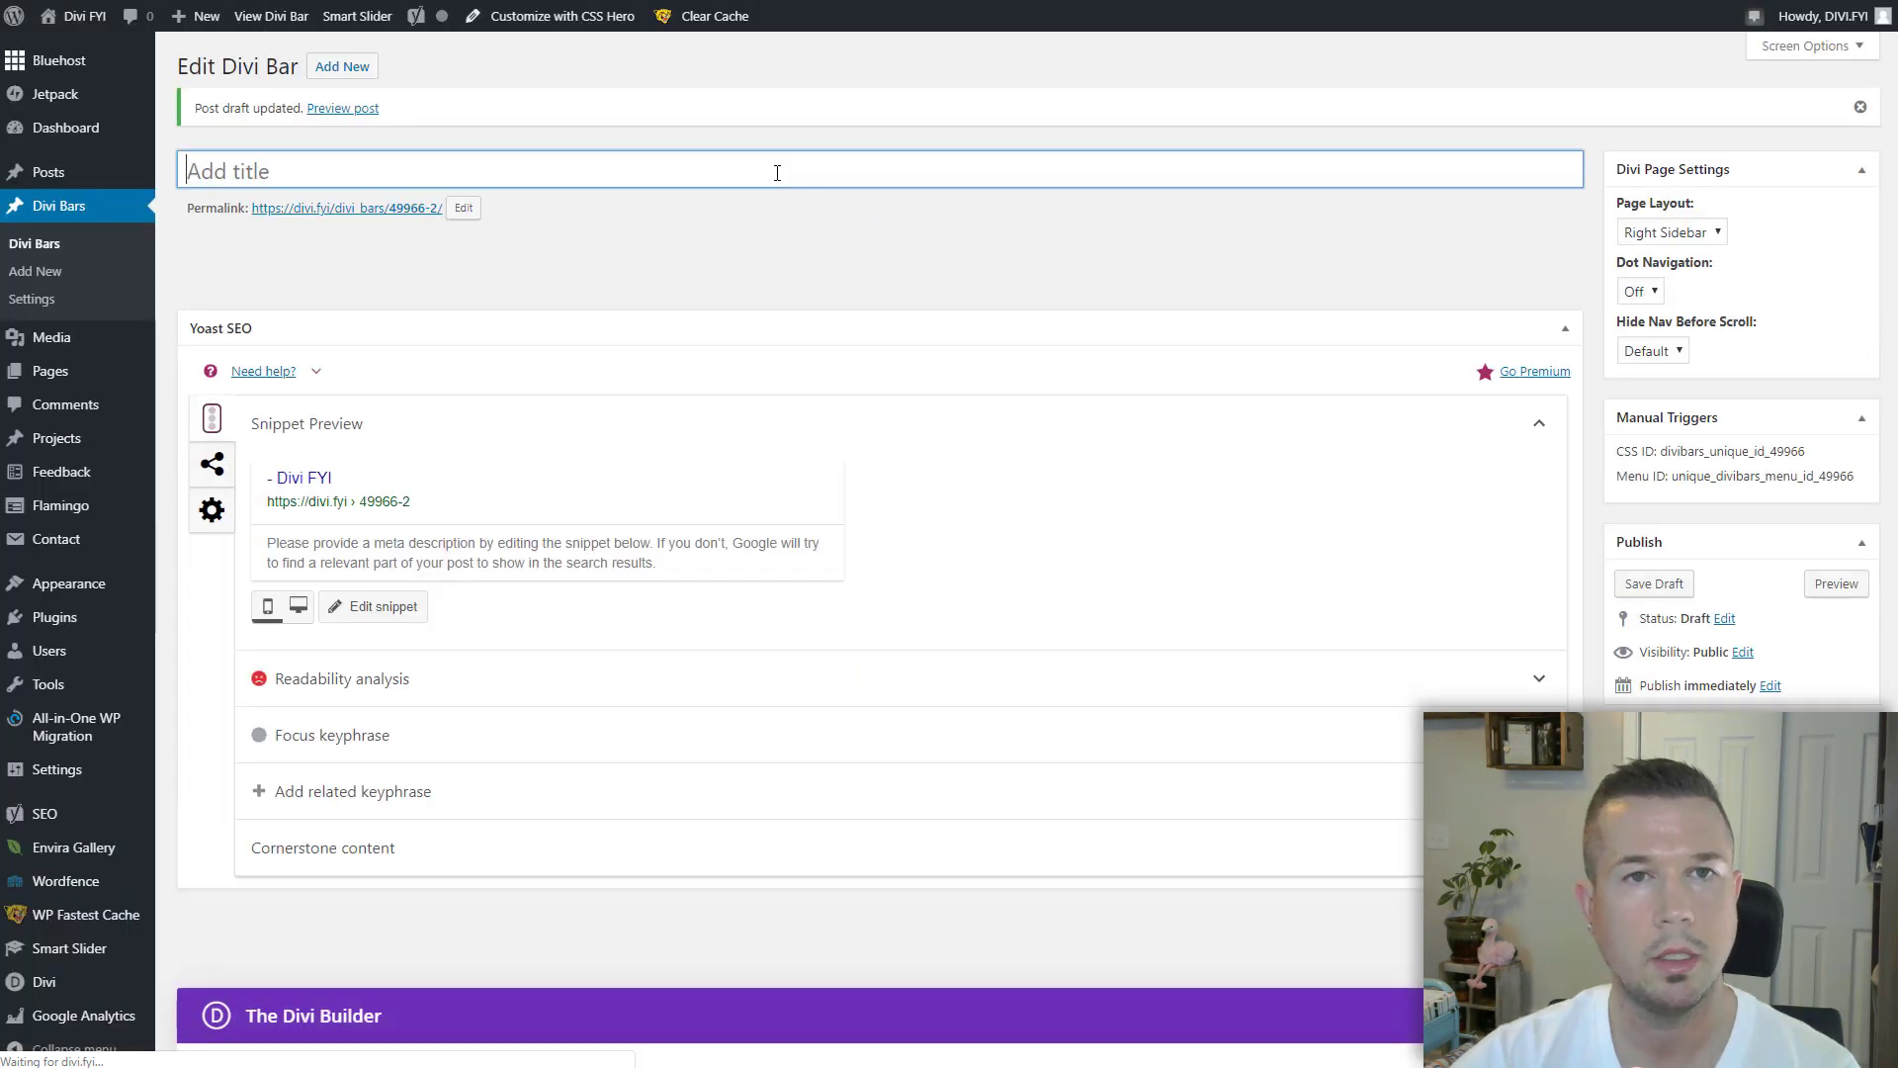
text(Divi BN)
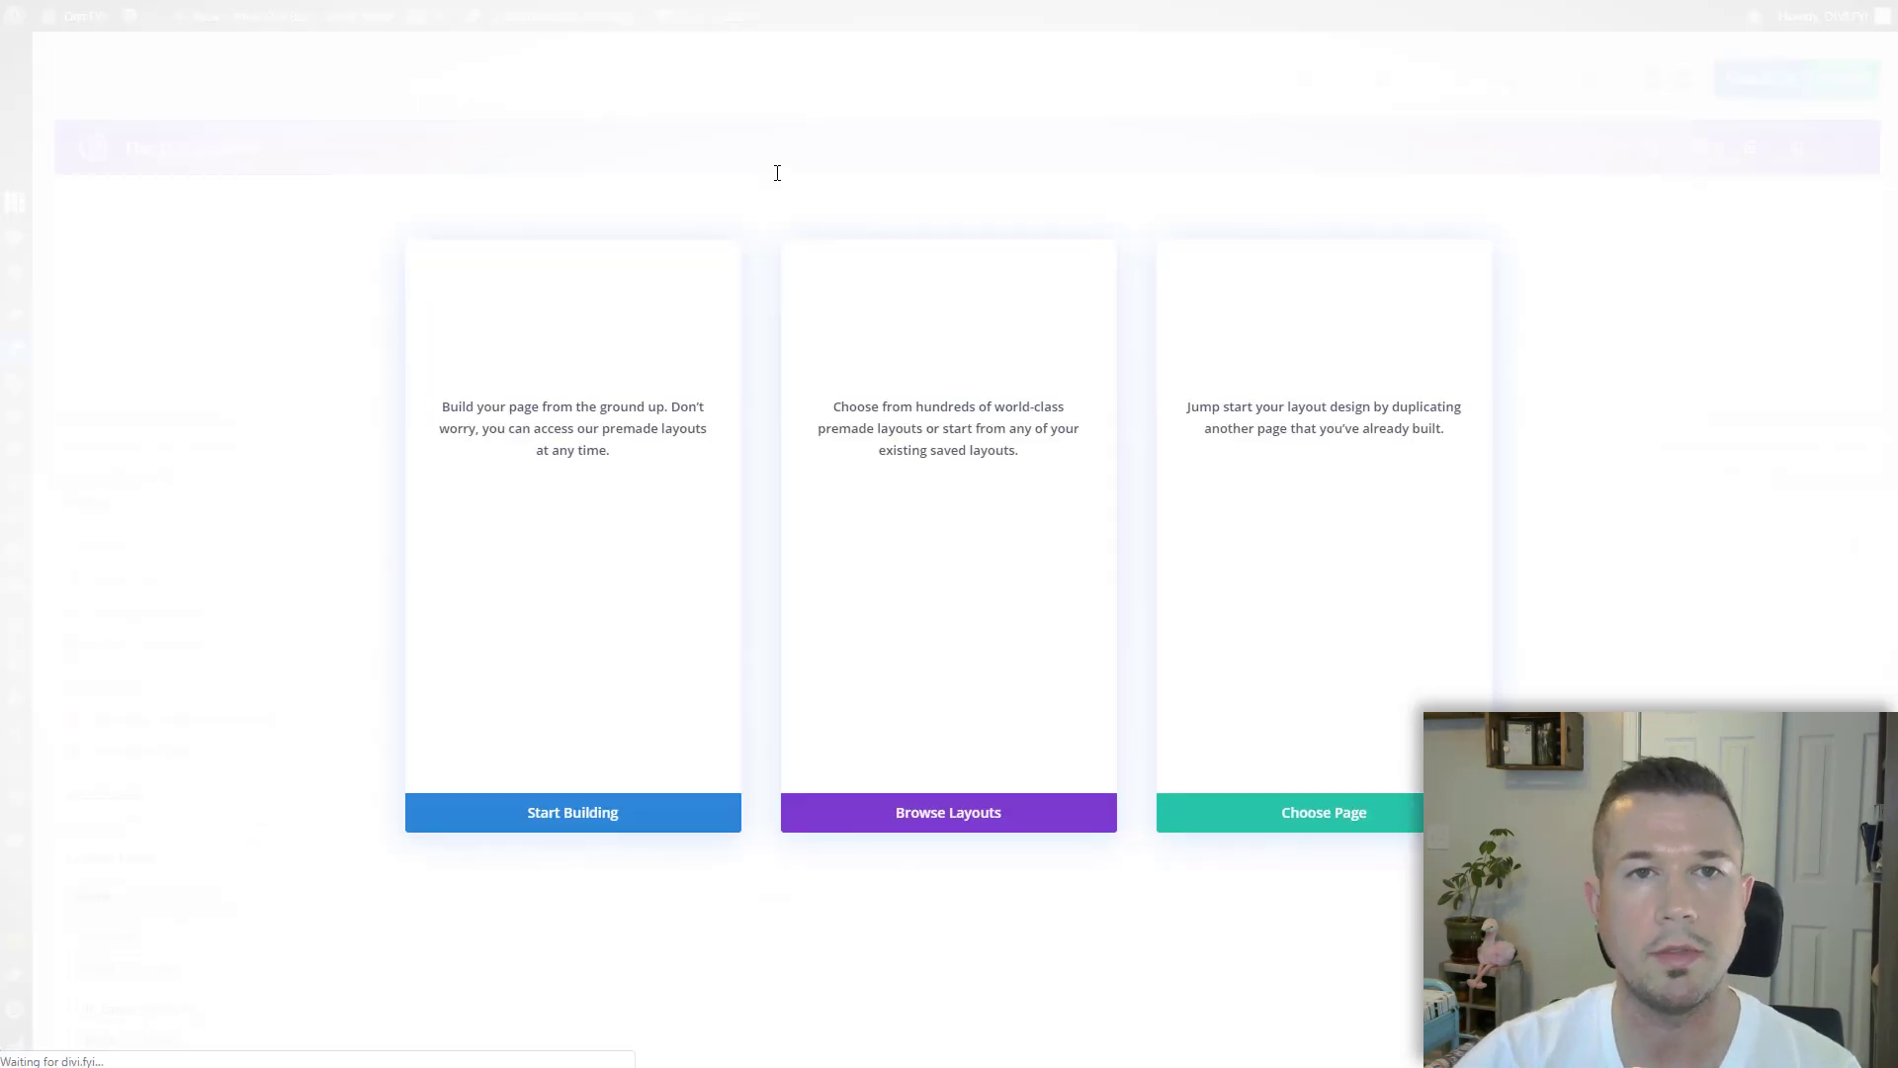
click(593, 806)
click(1132, 296)
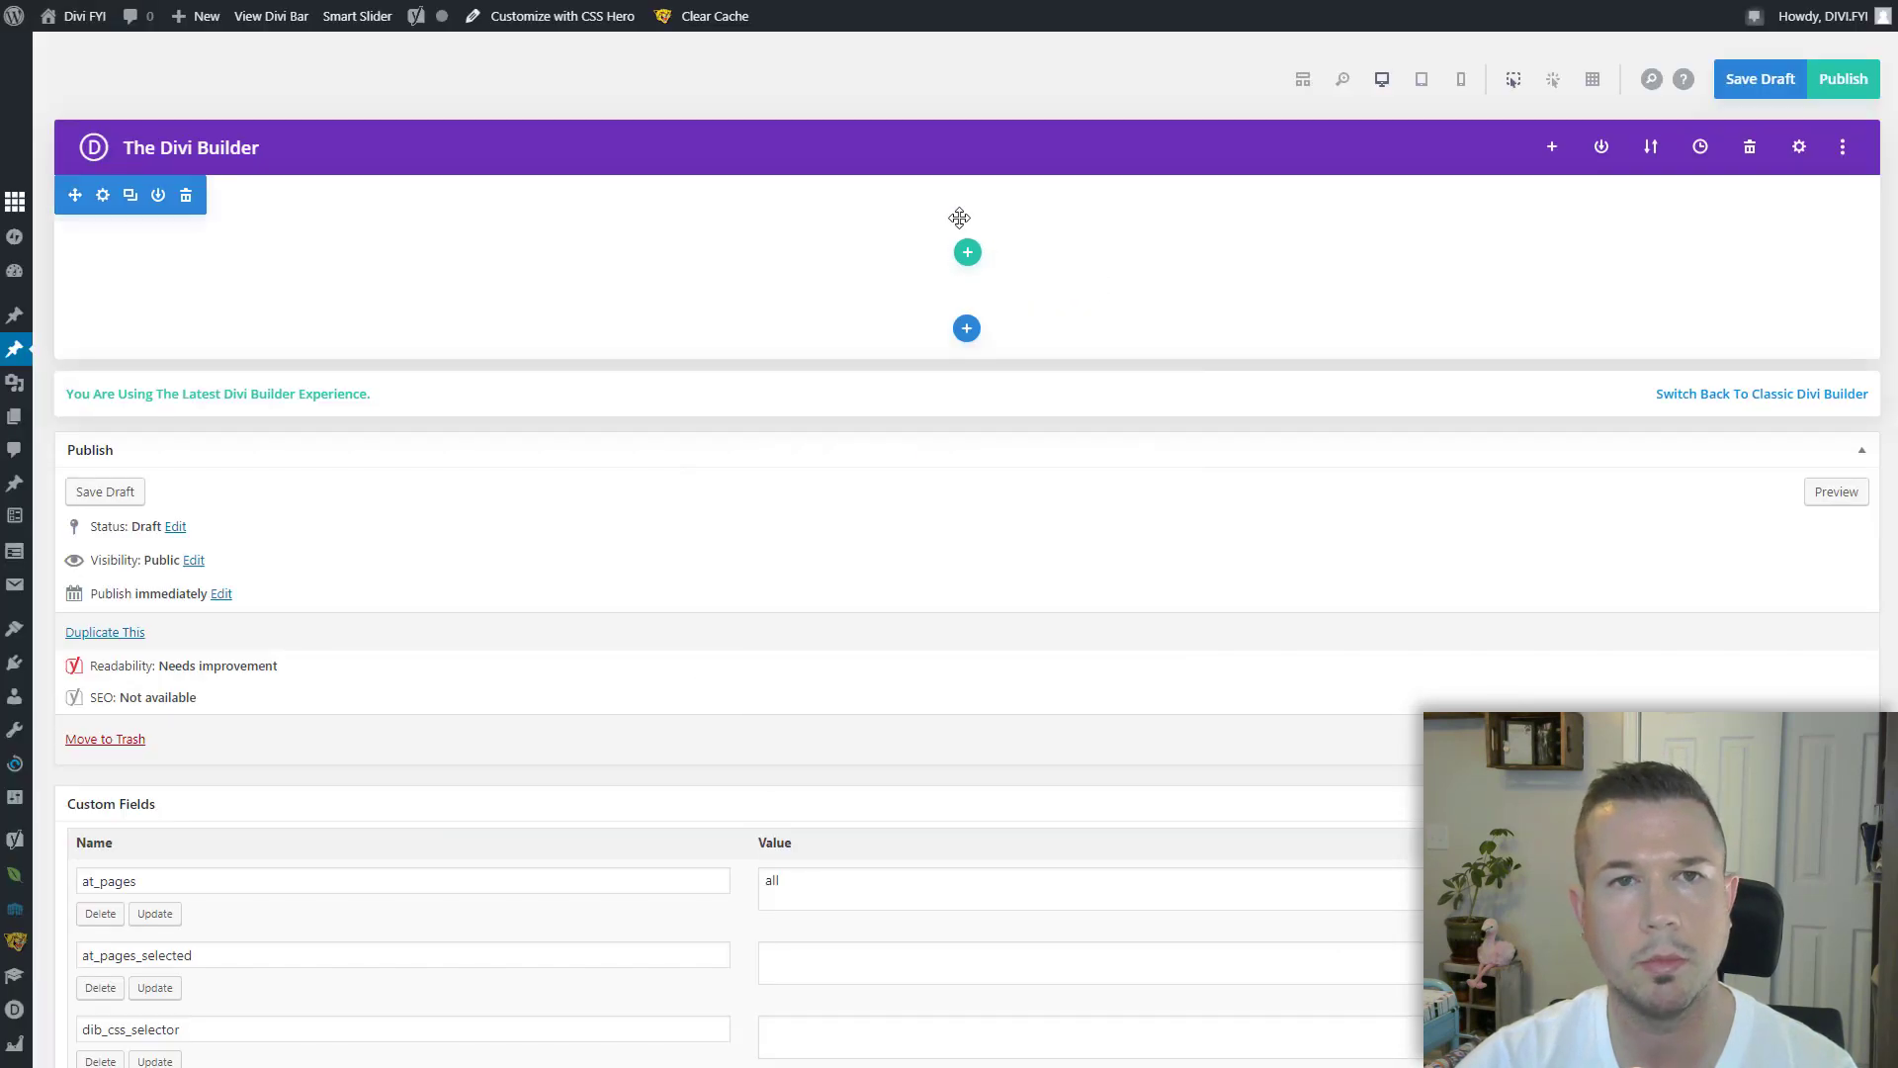
Copy the title "Divi Bar" into the permalink slug and apply the new slug.
scroll(427, 144, up, 5)
scroll(450, 188, up, 4)
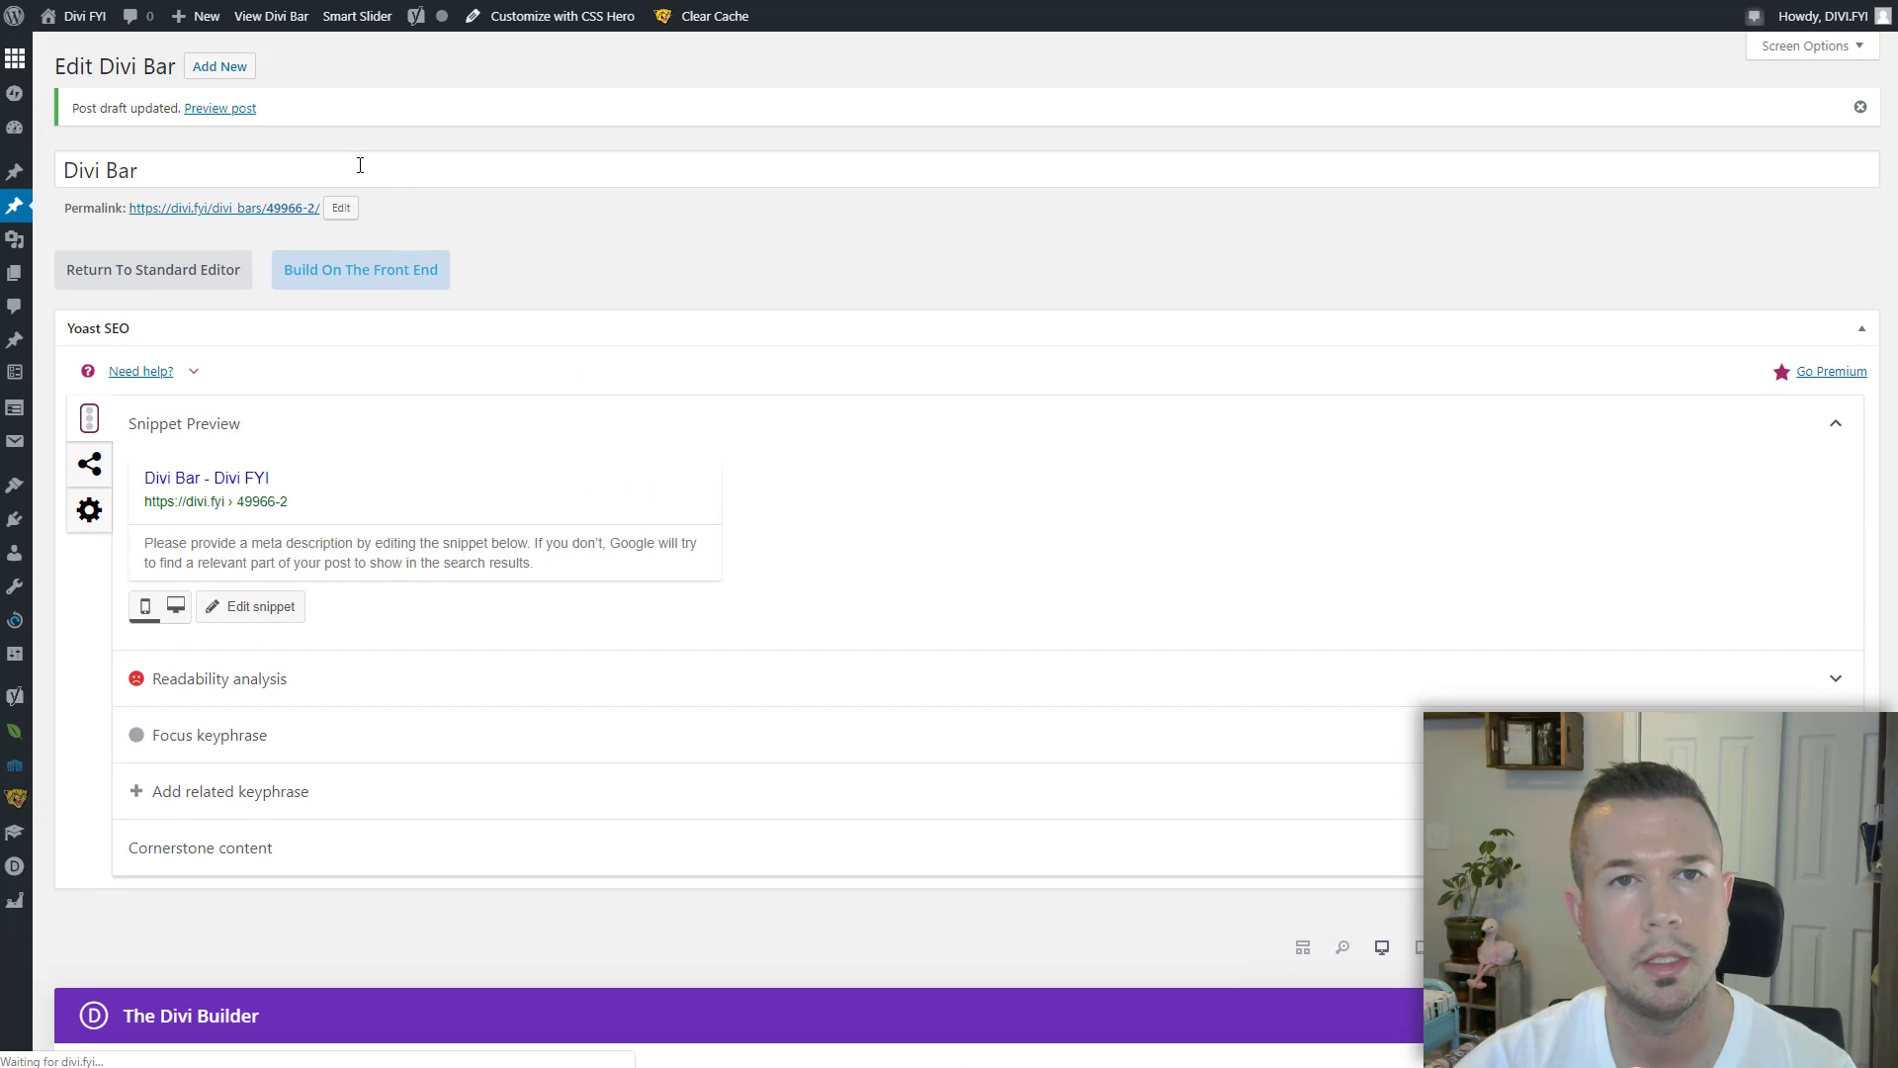
click(360, 166)
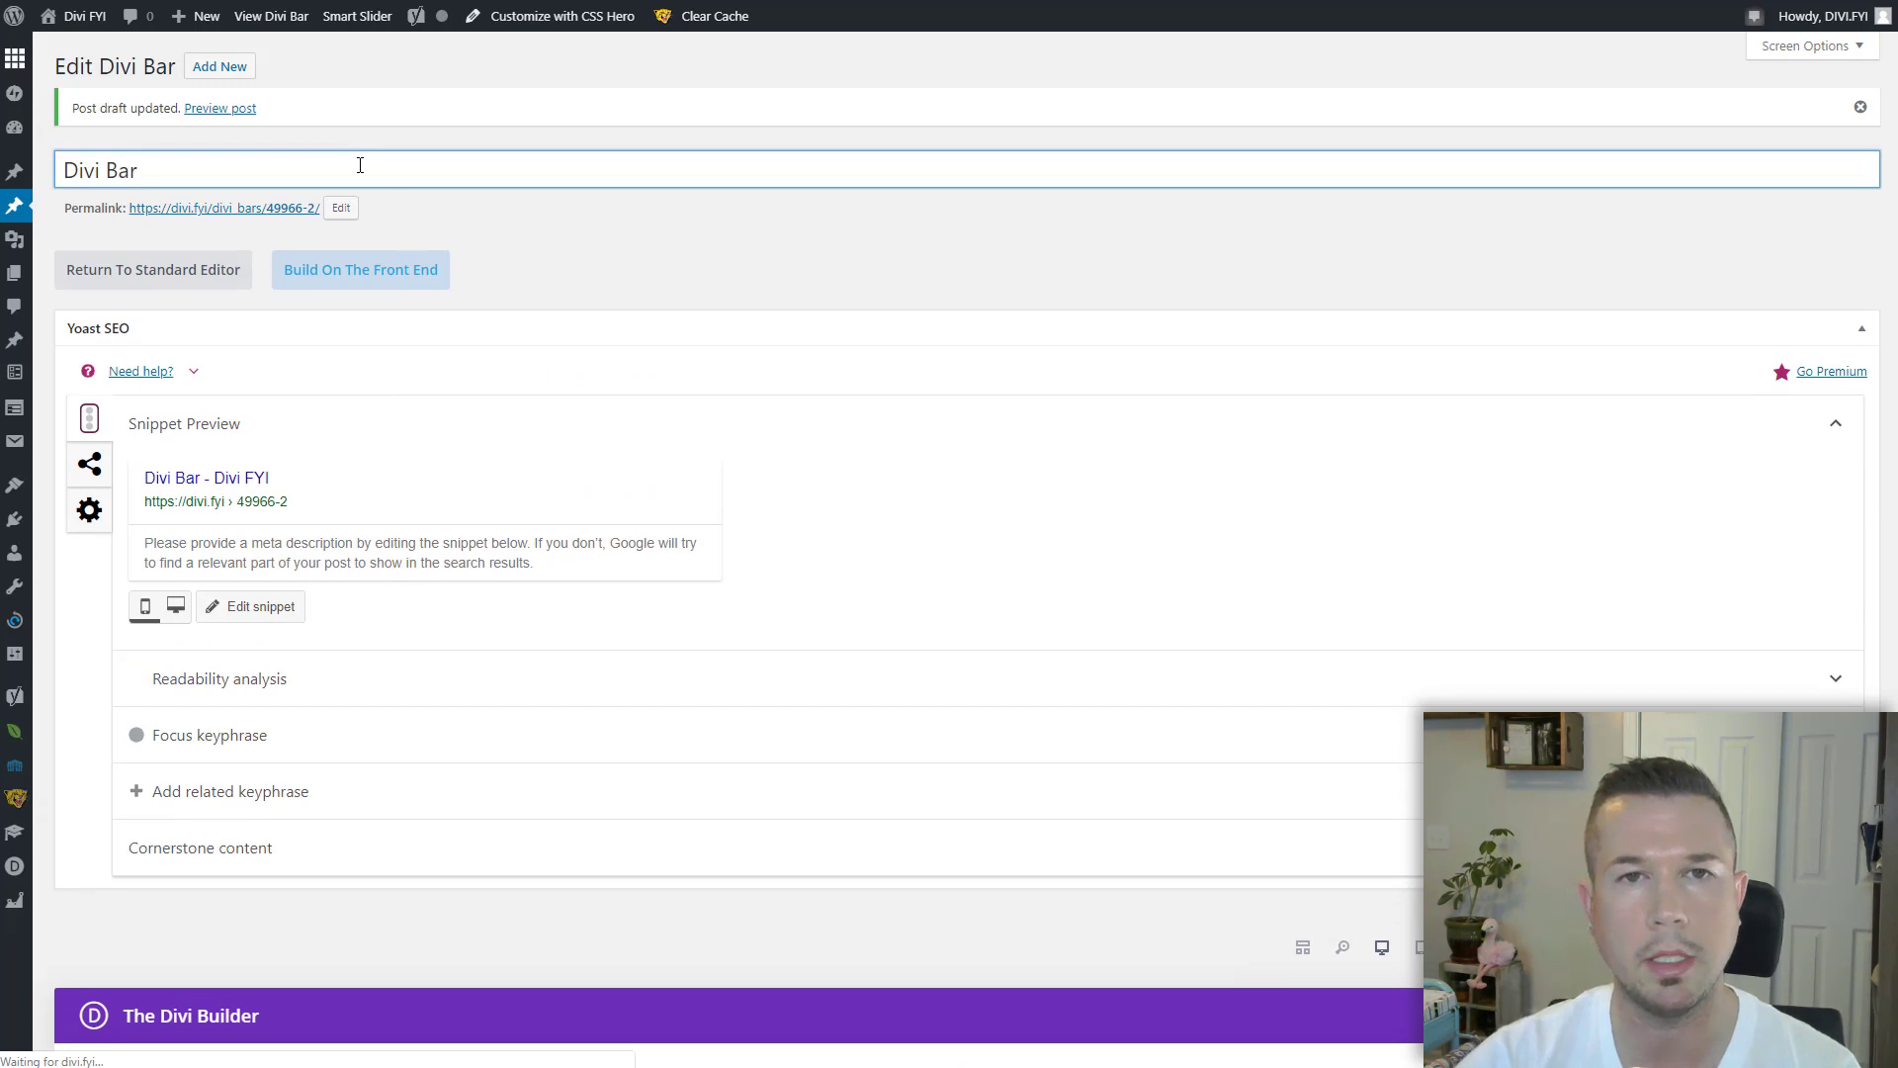
key(ctrl+a)
key(ctrl+c)
click(342, 208)
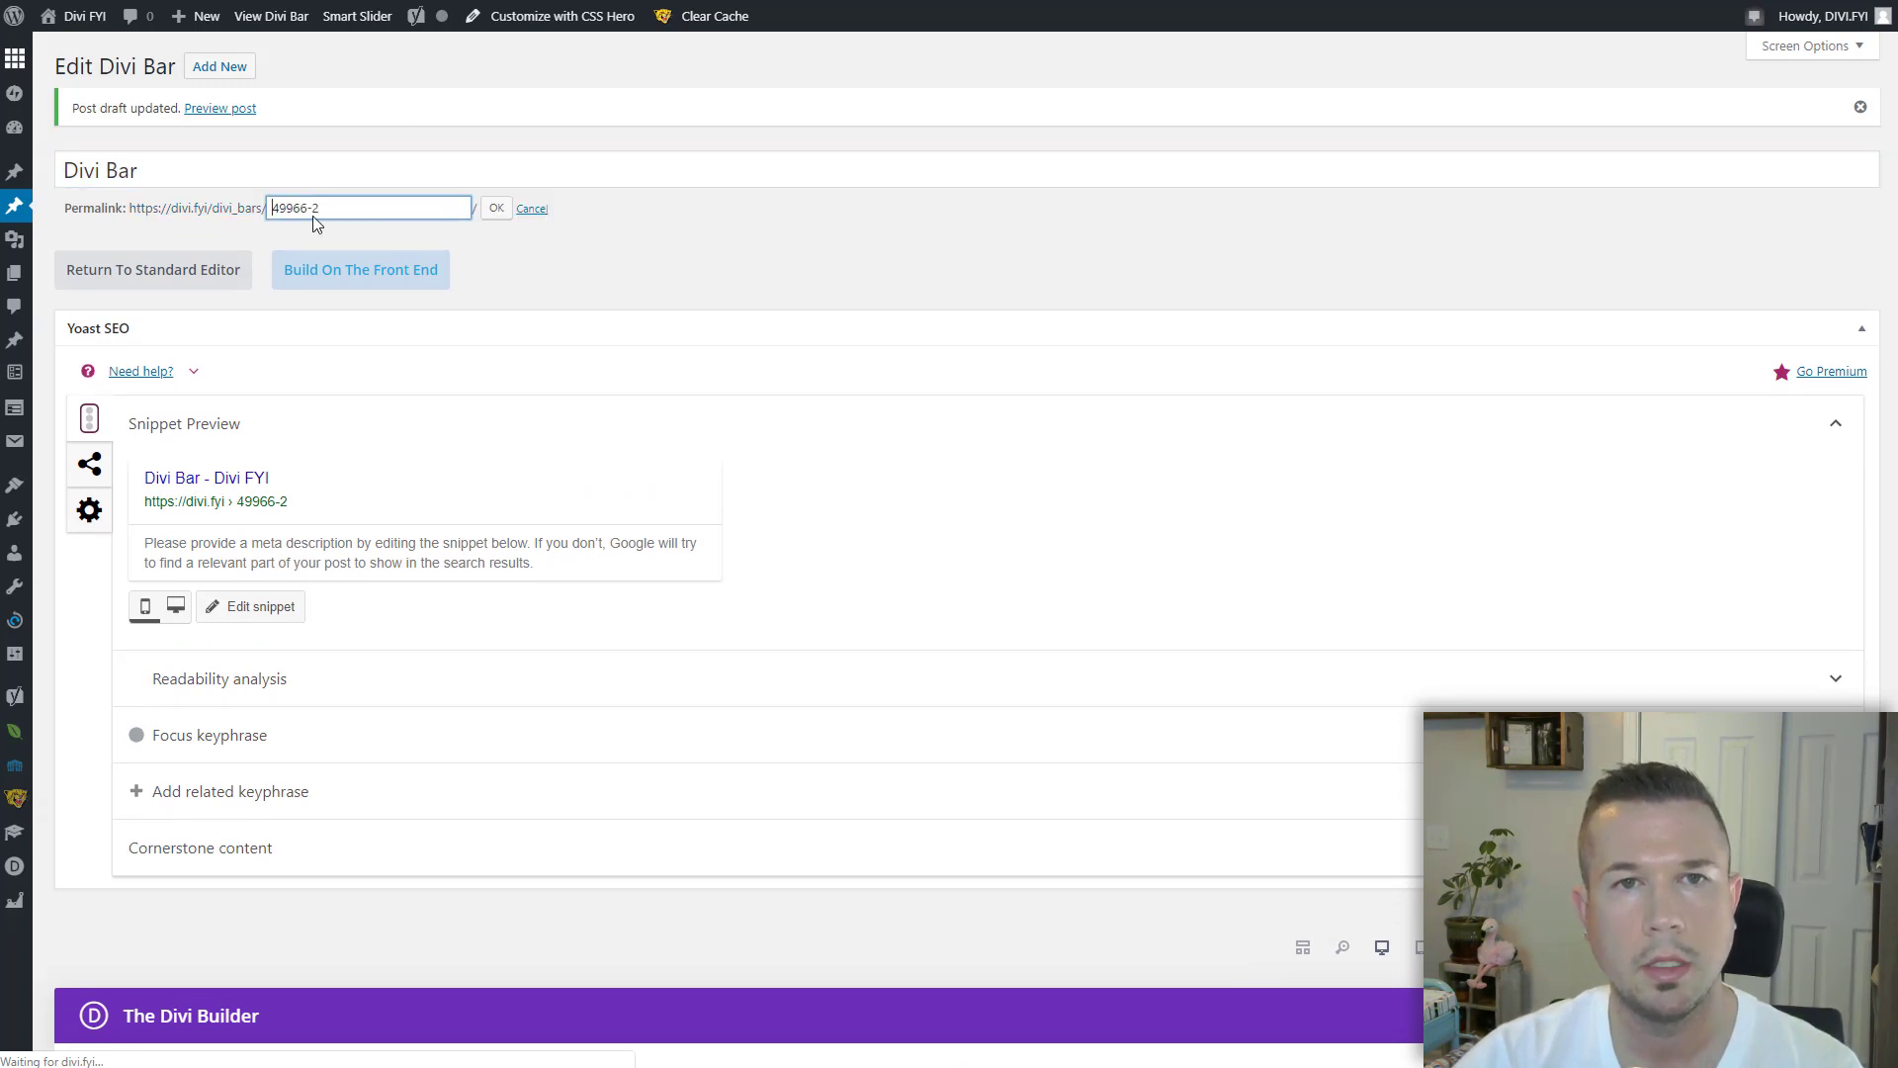
key(ctrl+a)
key(ctrl+v)
click(495, 209)
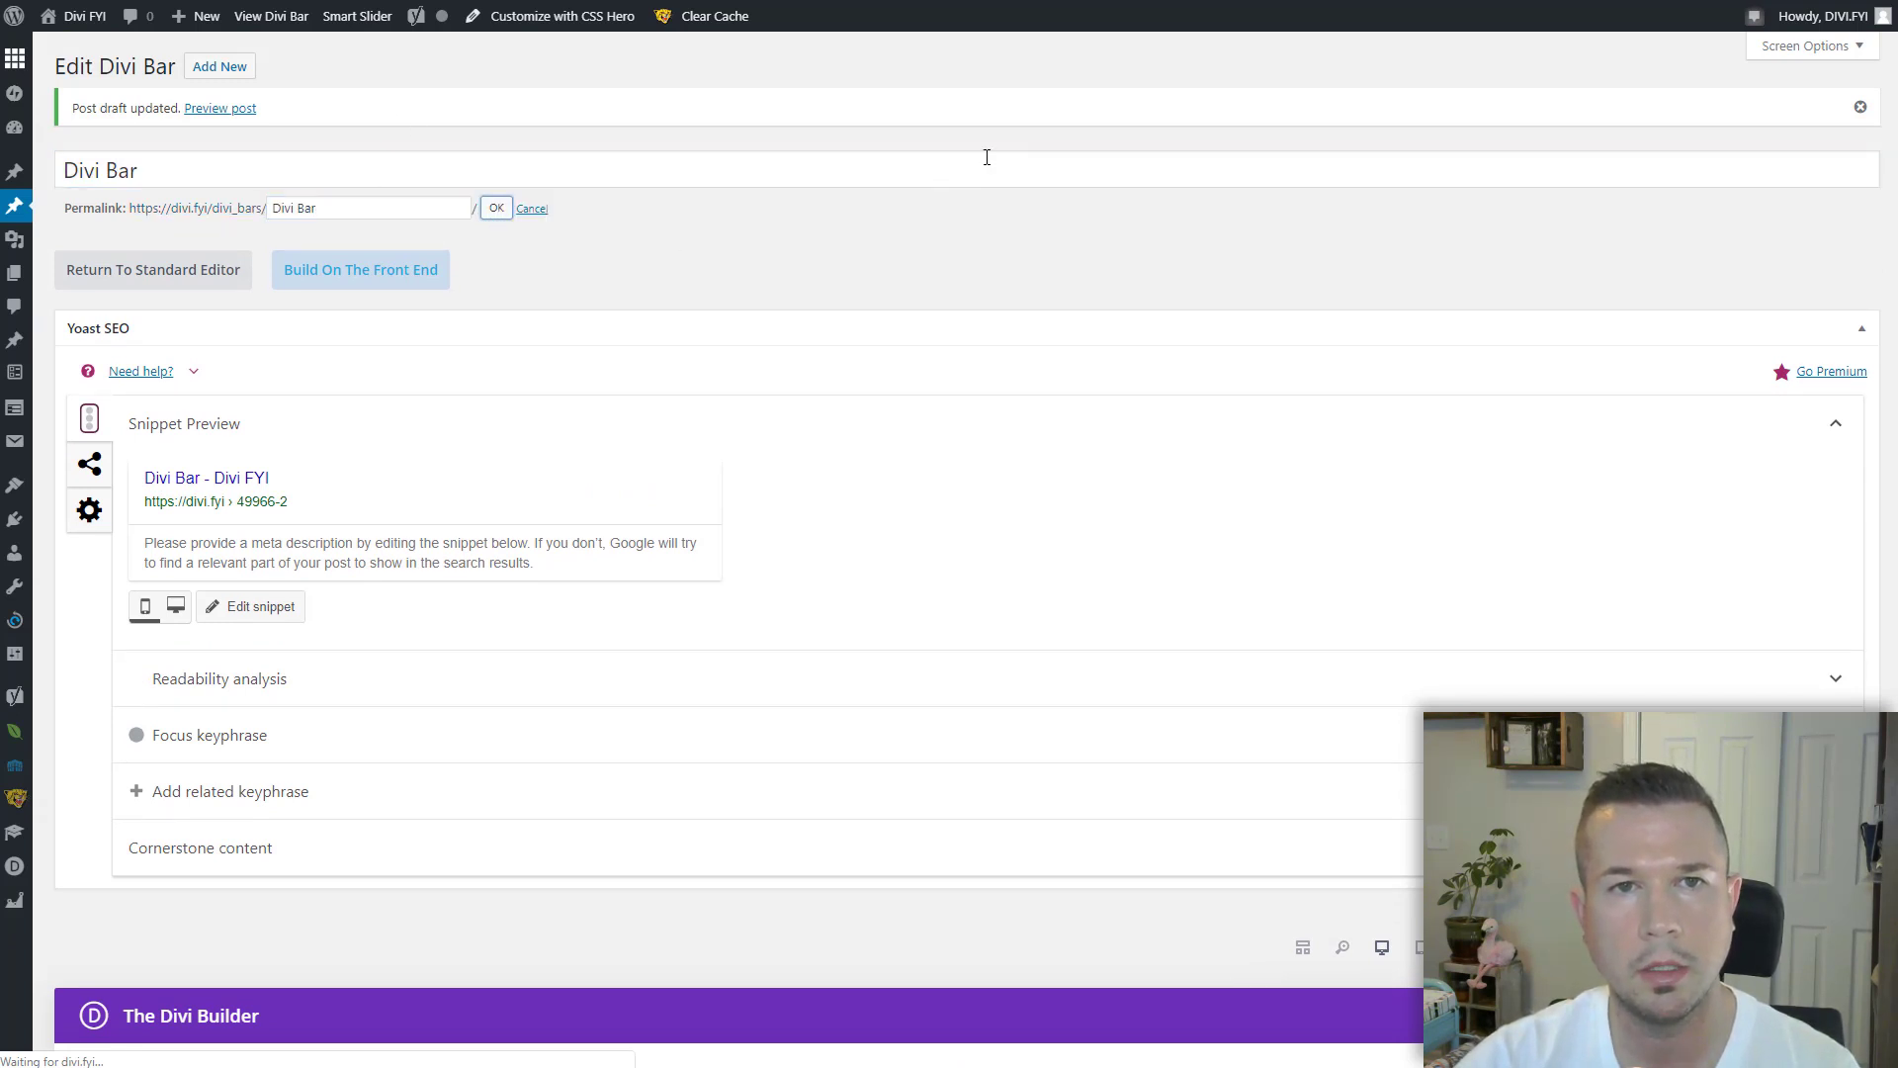
Open the Divi Builder's portability import options and try to import a layout without choosing a file.
scroll(922, 203, down, 4)
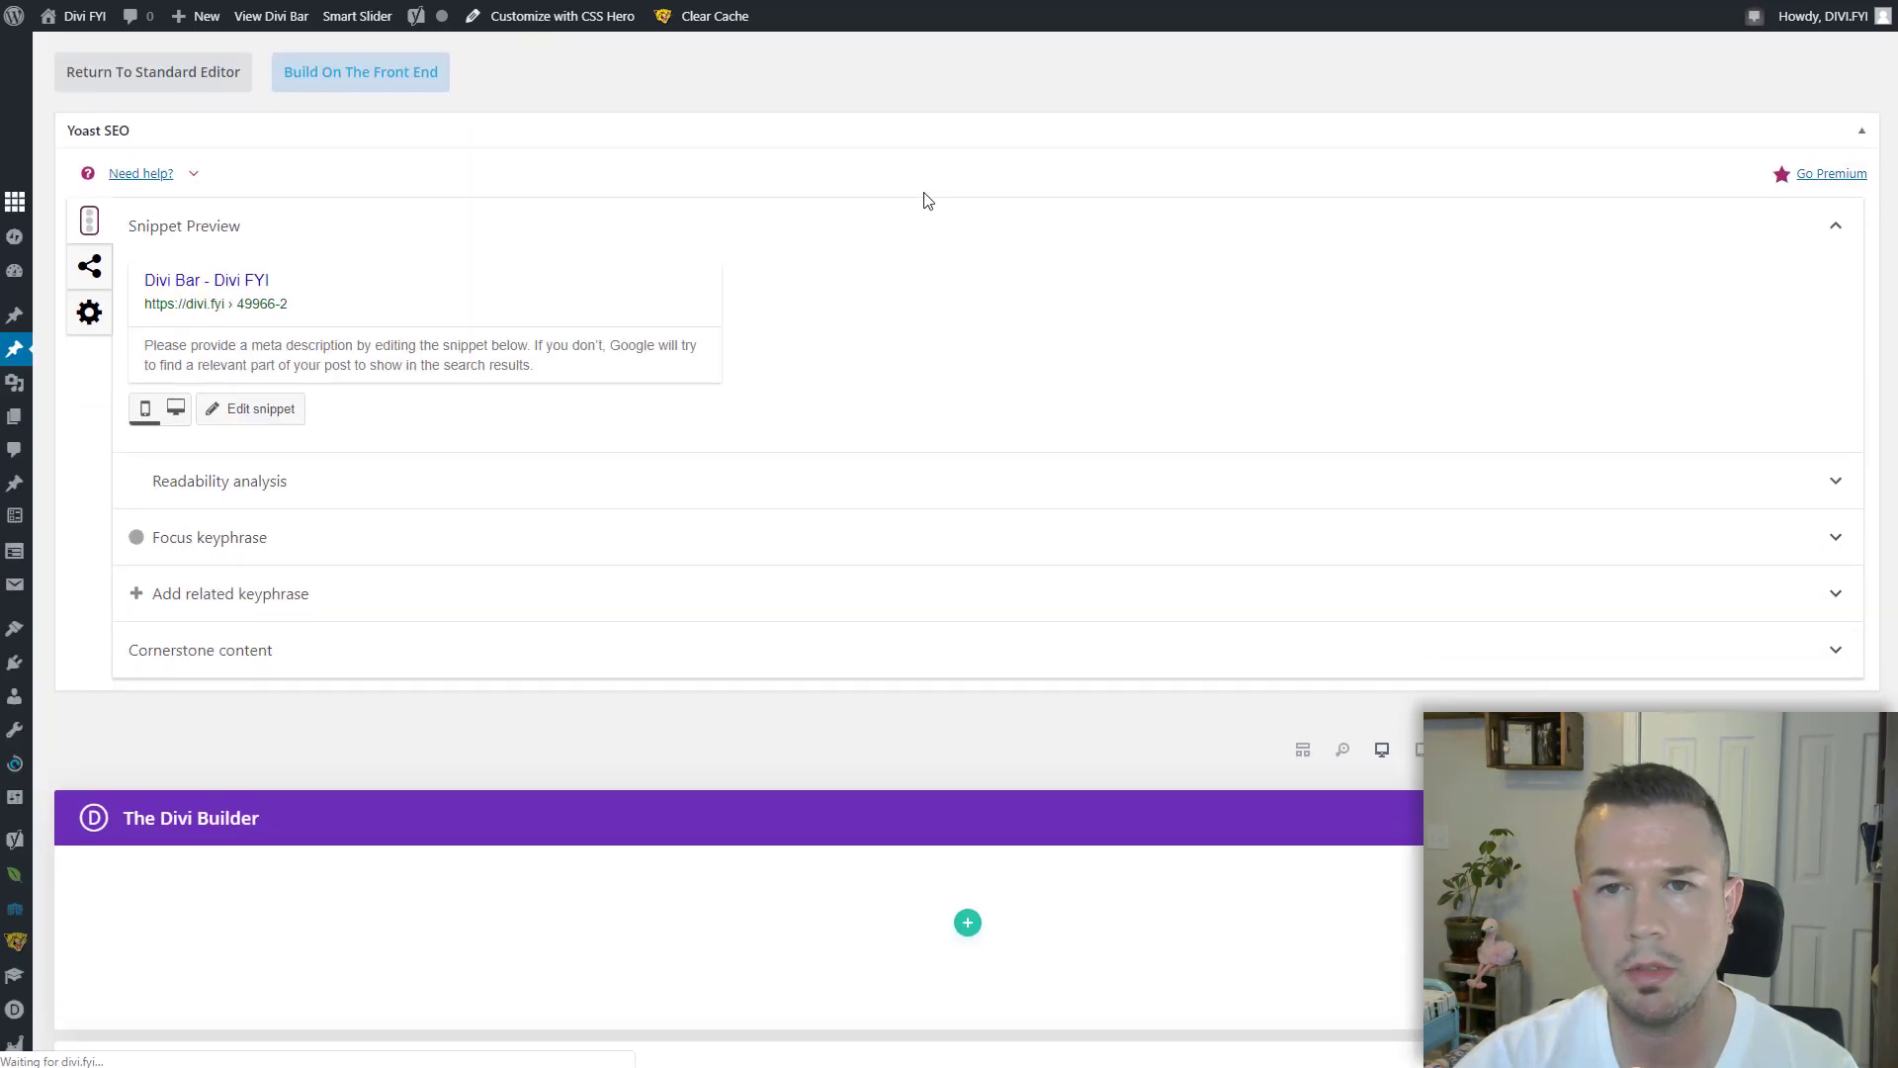
scroll(935, 227, down, 4)
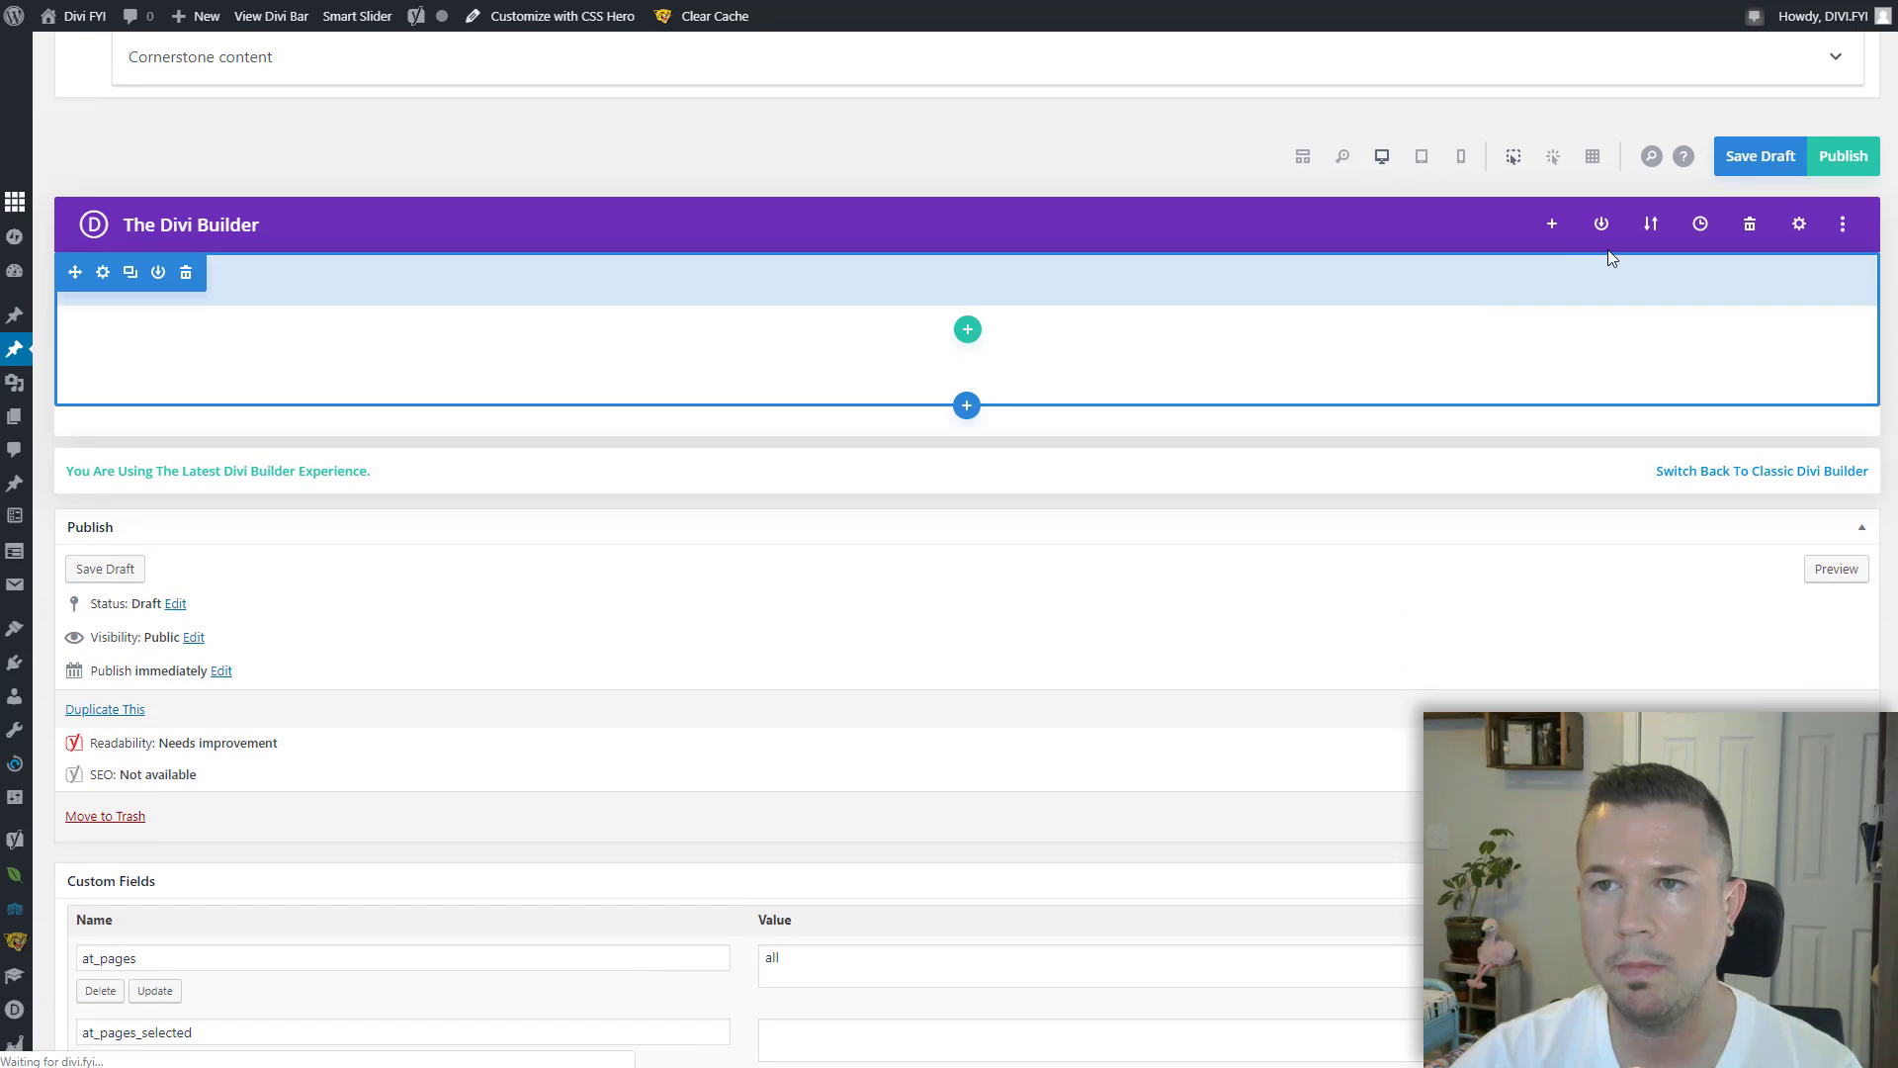
click(1648, 233)
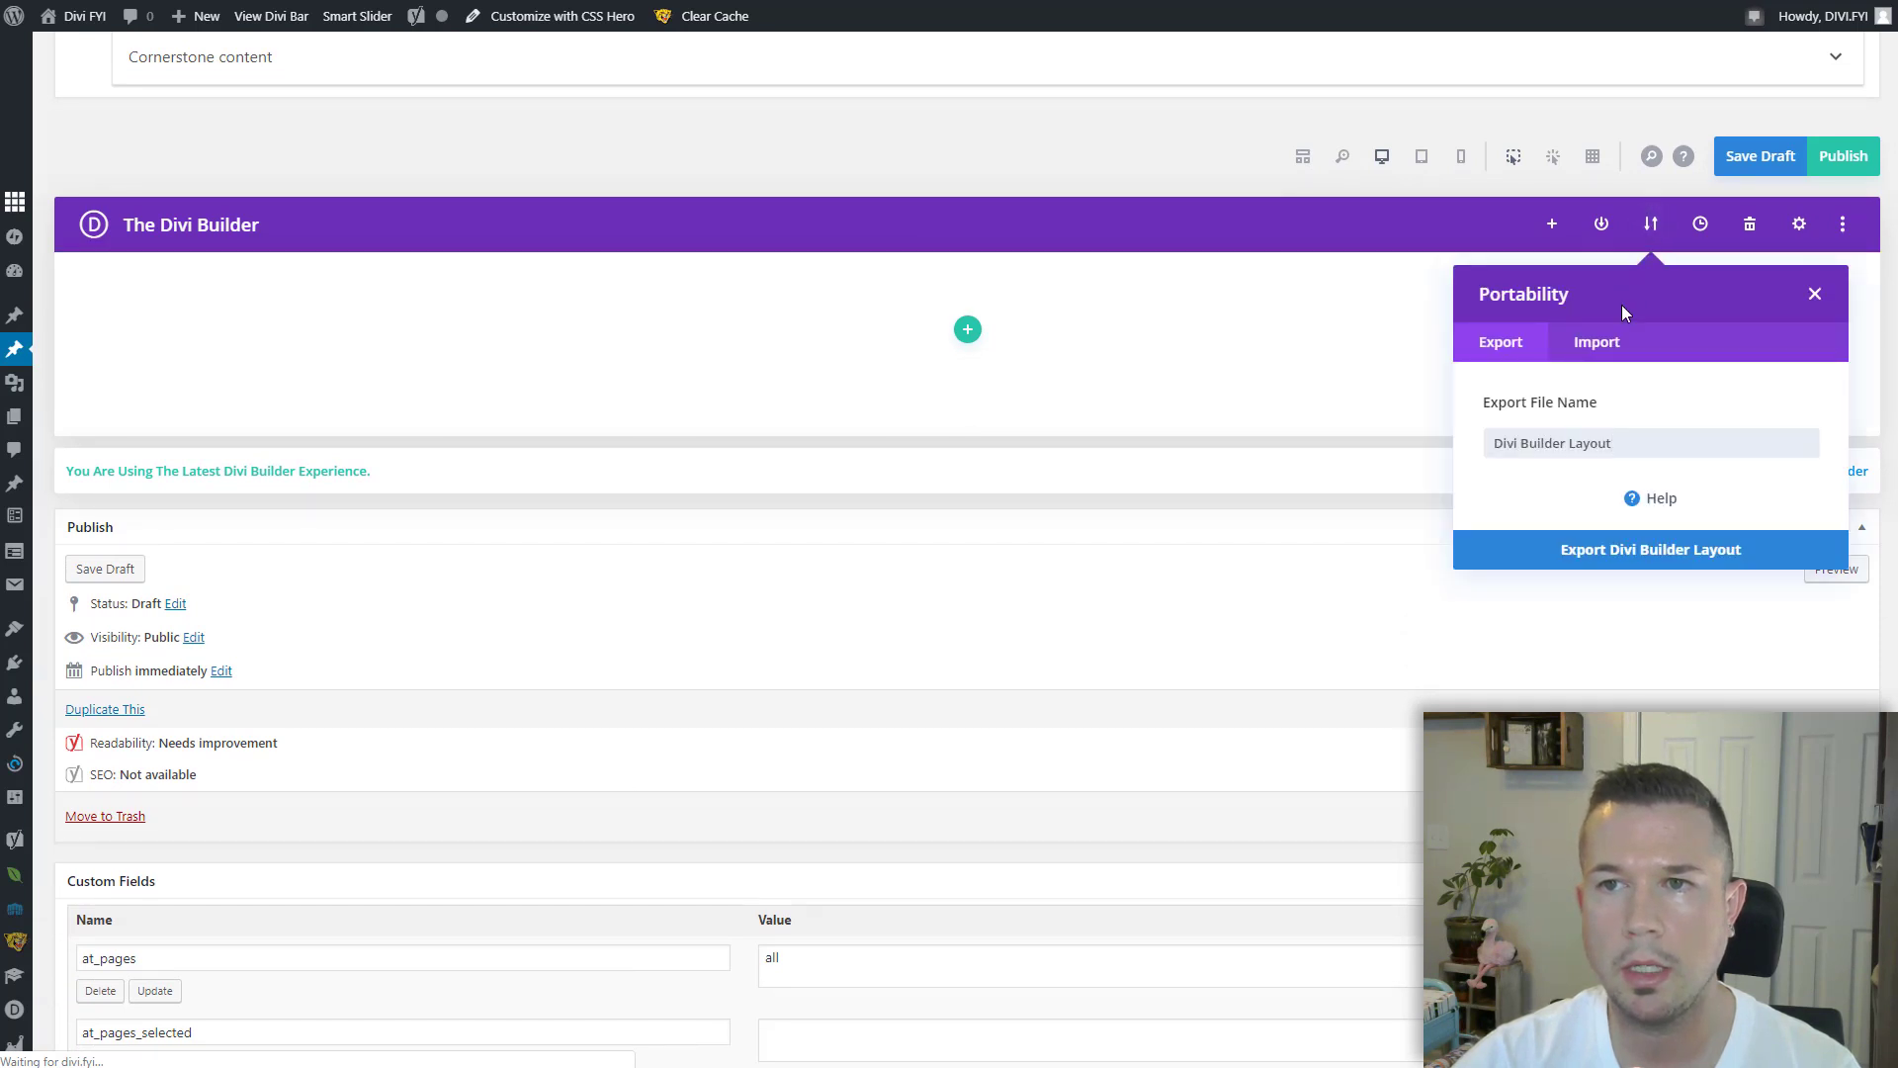
click(1594, 345)
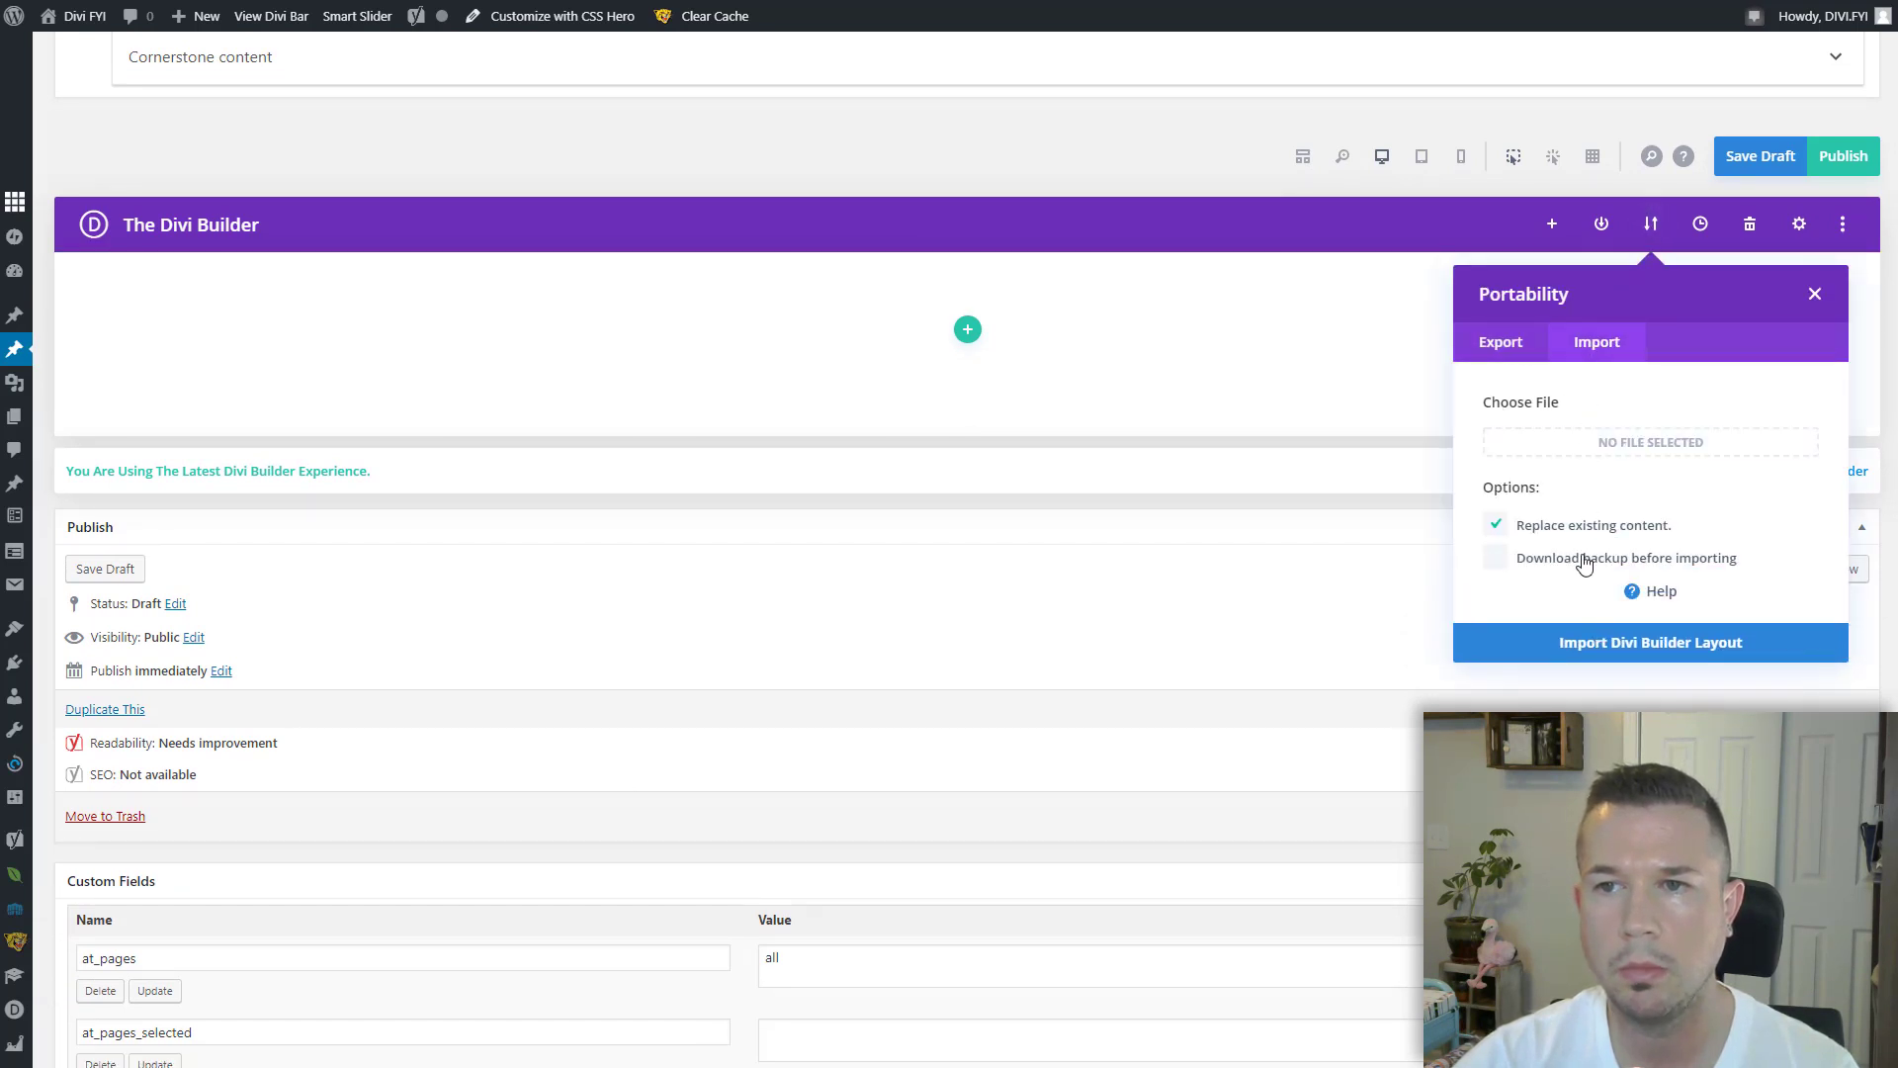
click(1609, 657)
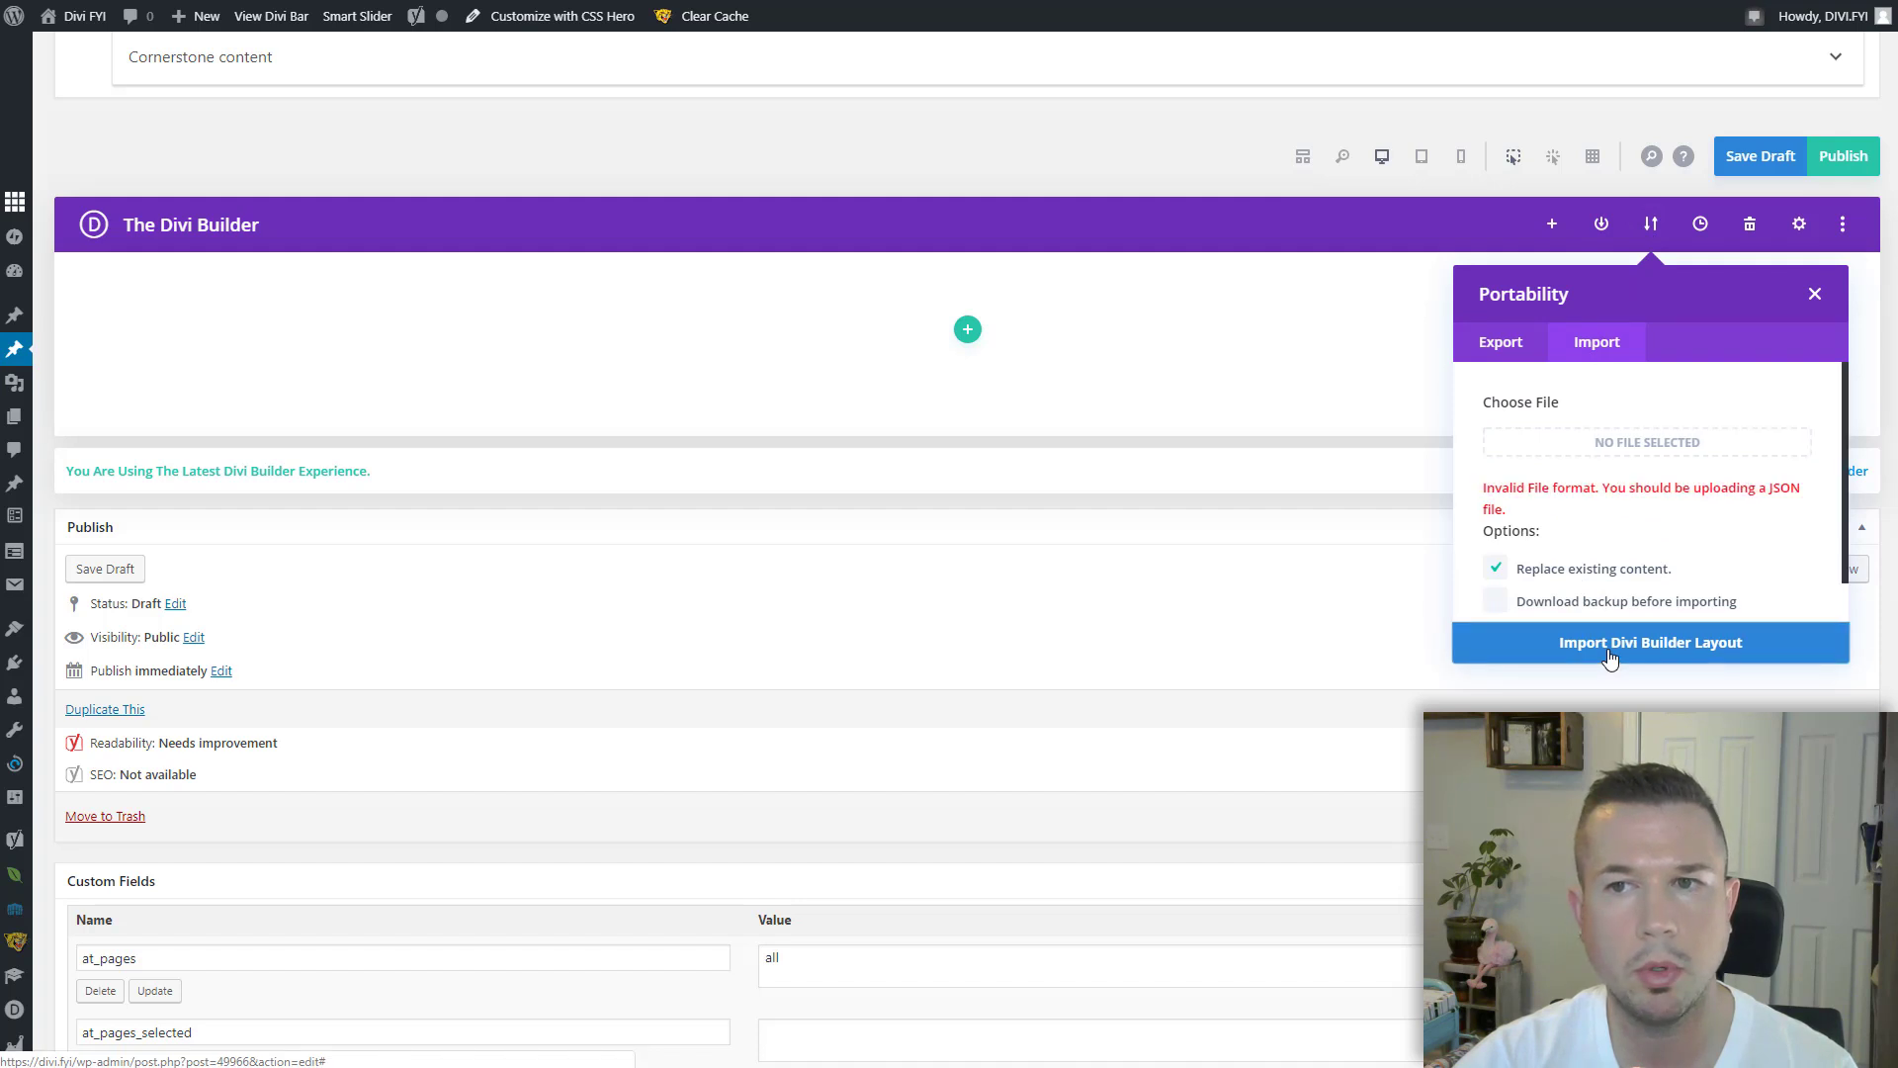
Choose the file Divi-3-Divi-Bar.json from the Downloads folder and import it, replacing the existing content.
click(1637, 447)
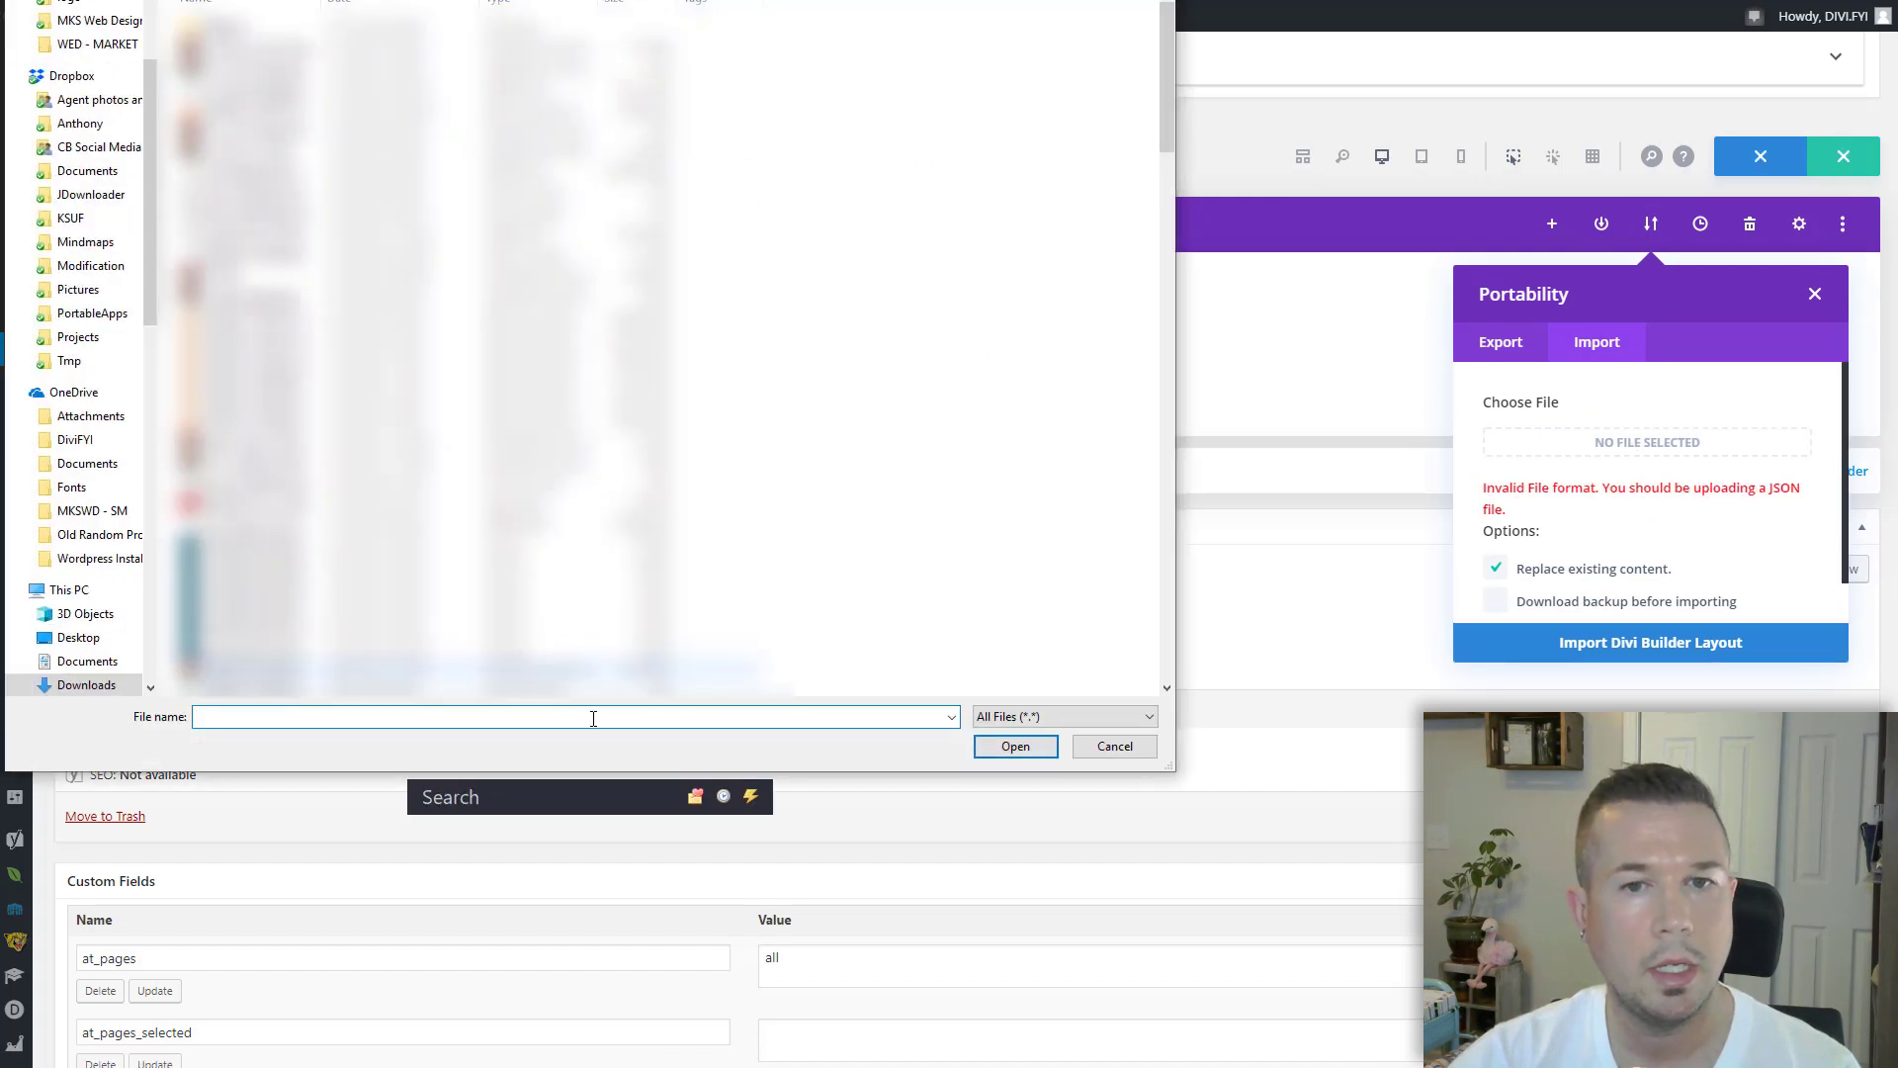
click(504, 797)
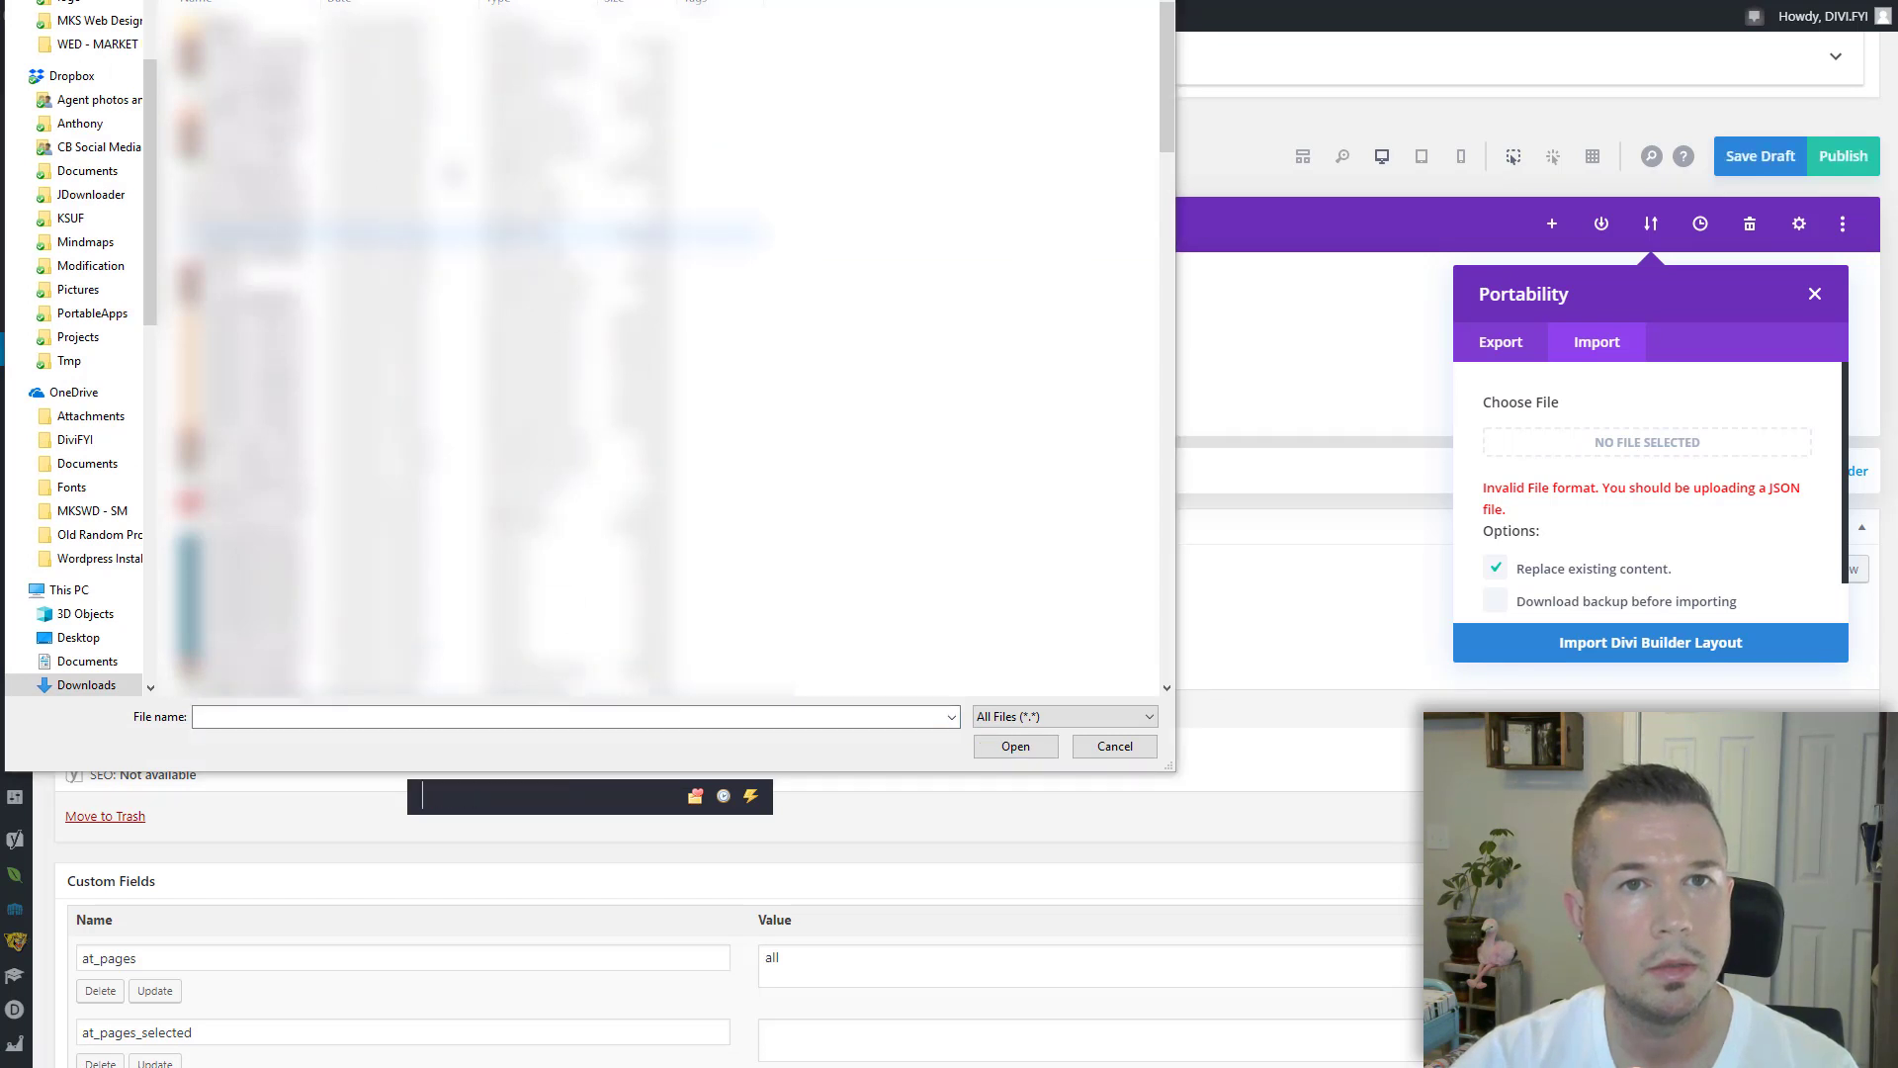
double_click(806, 186)
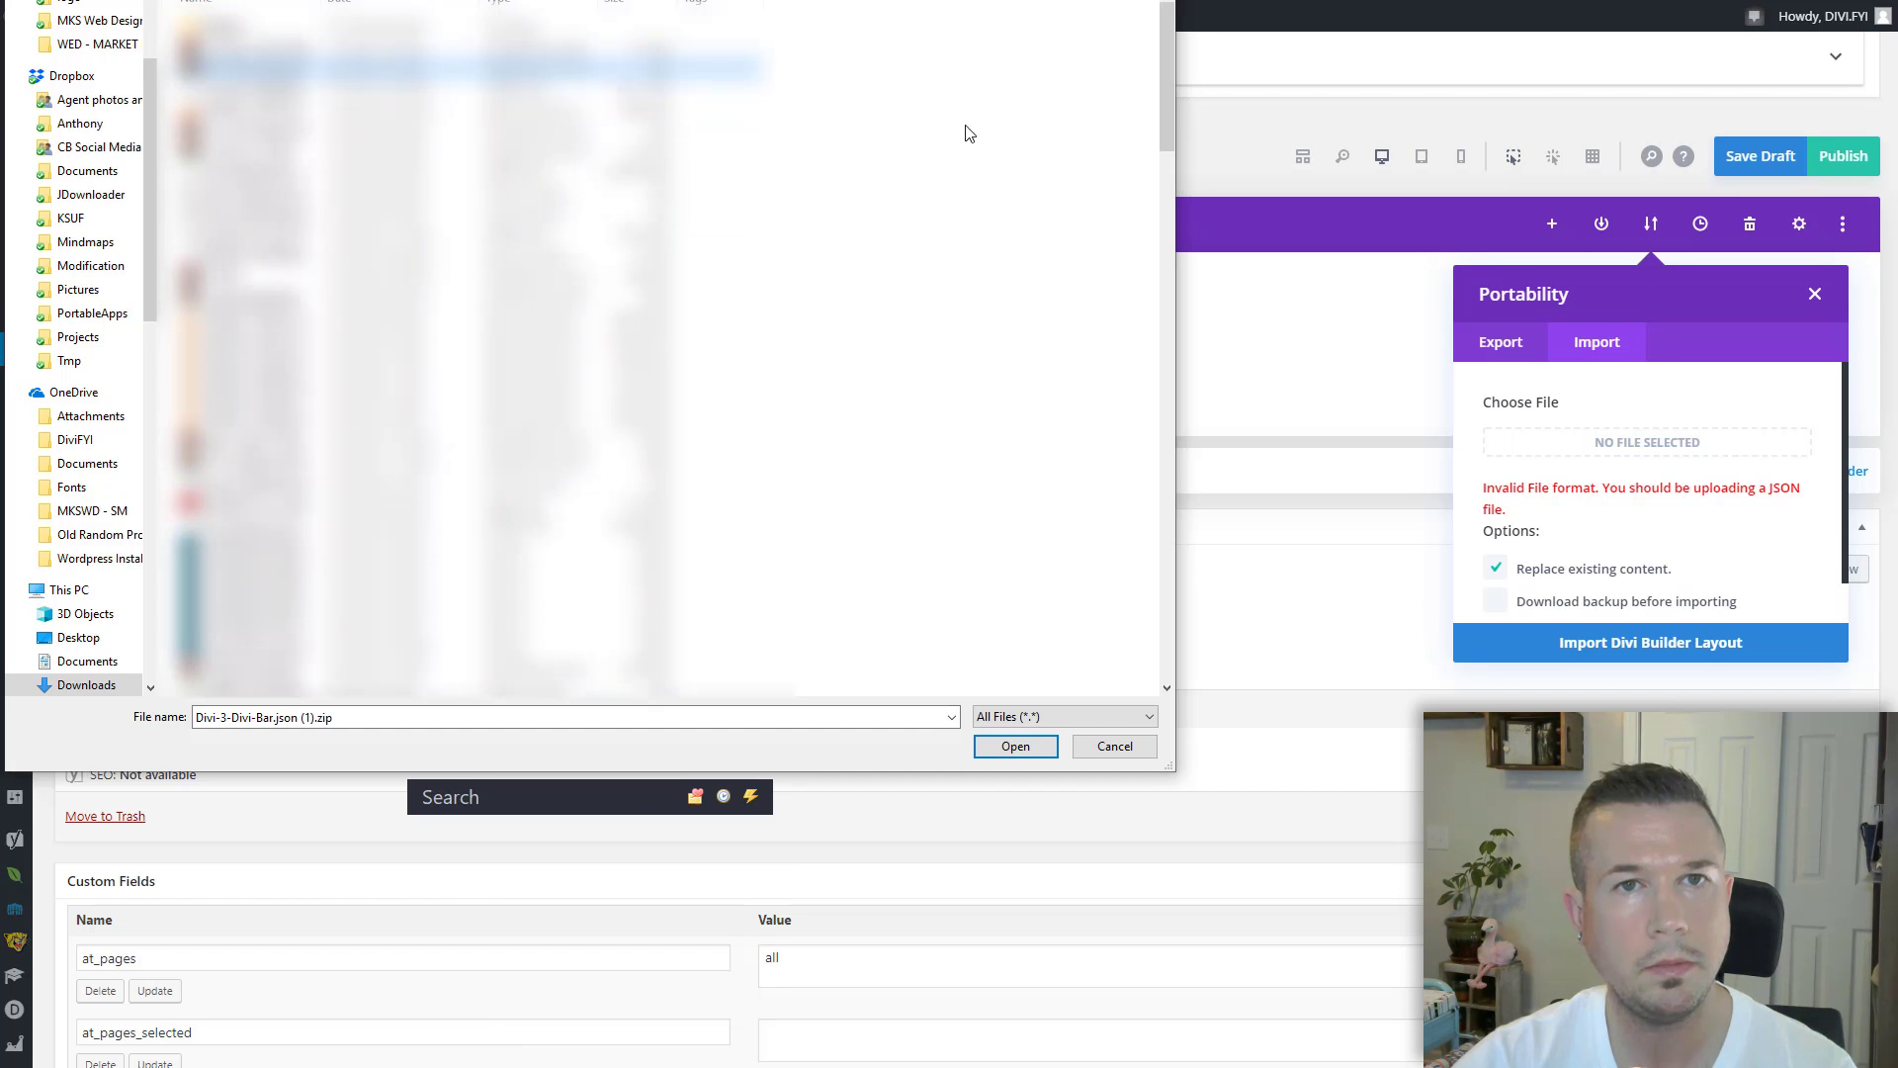
drag(1166, 49, 1175, 644)
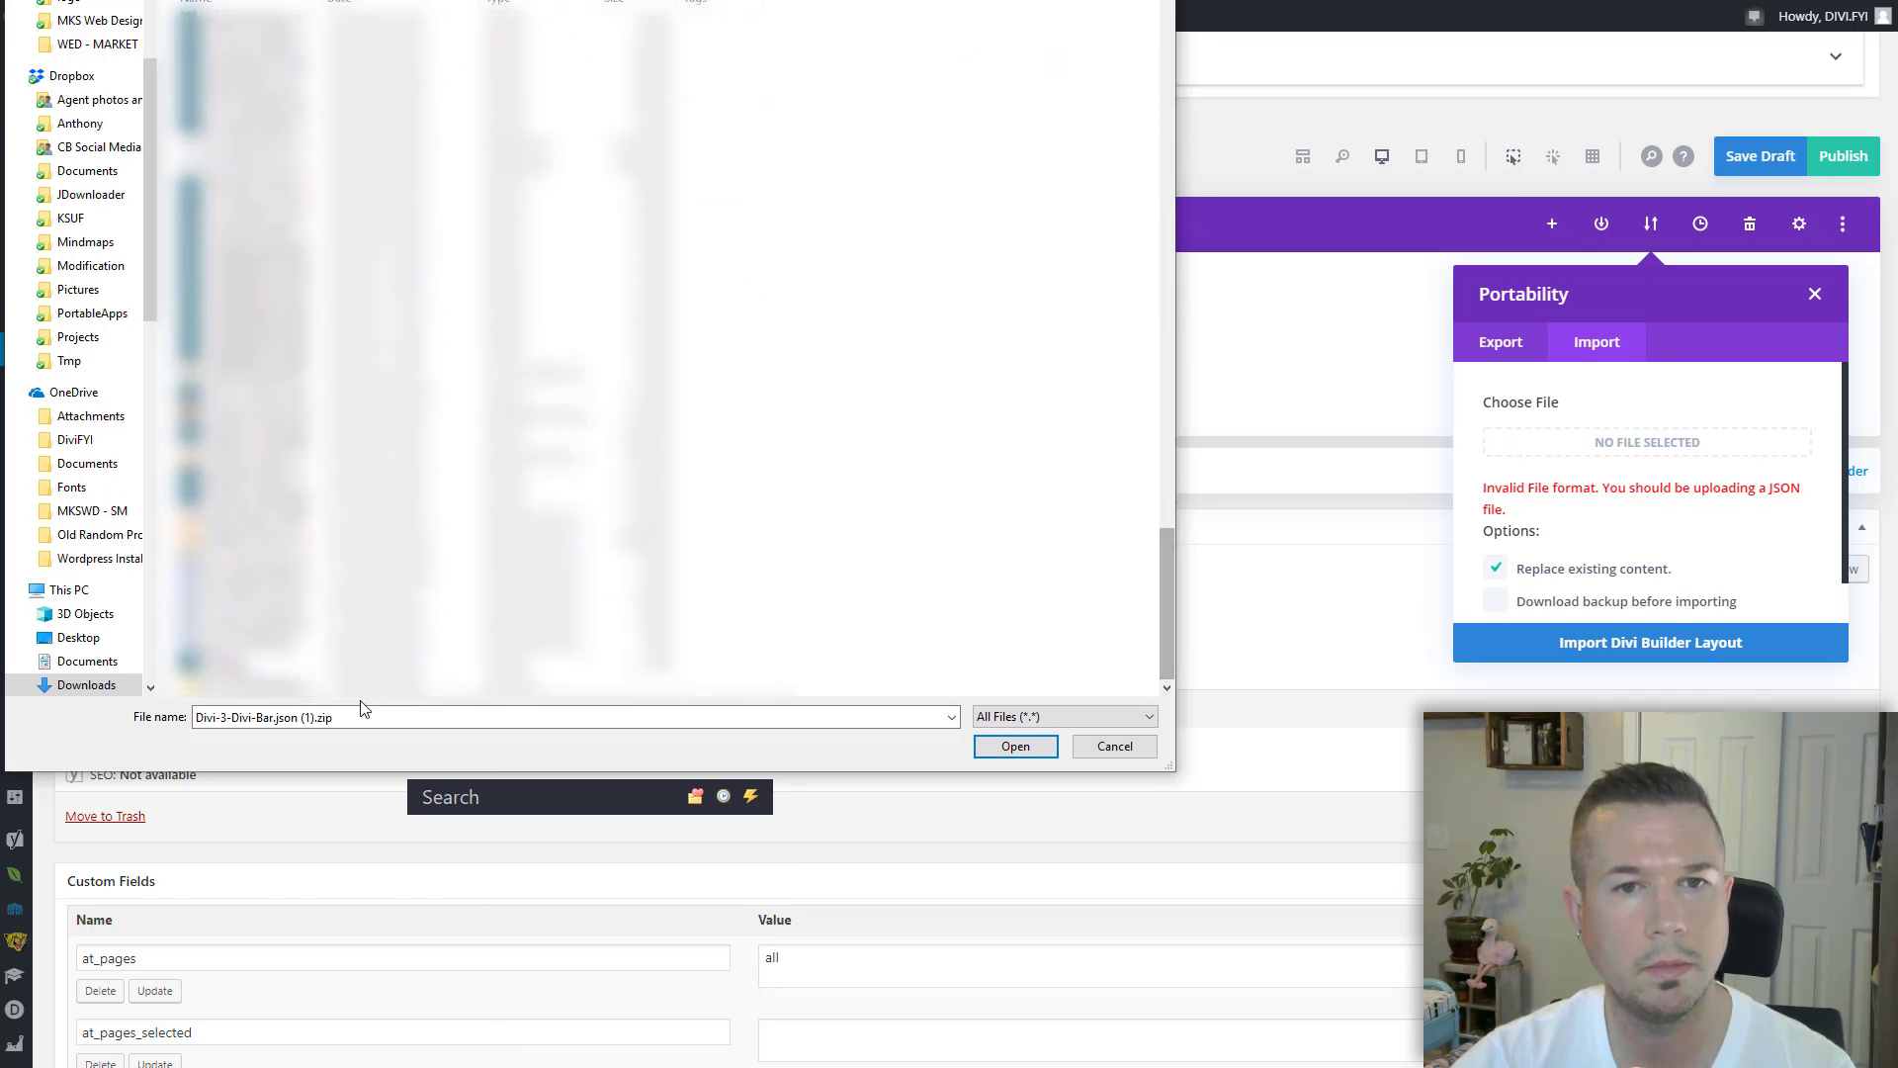
double_click(307, 684)
double_click(255, 49)
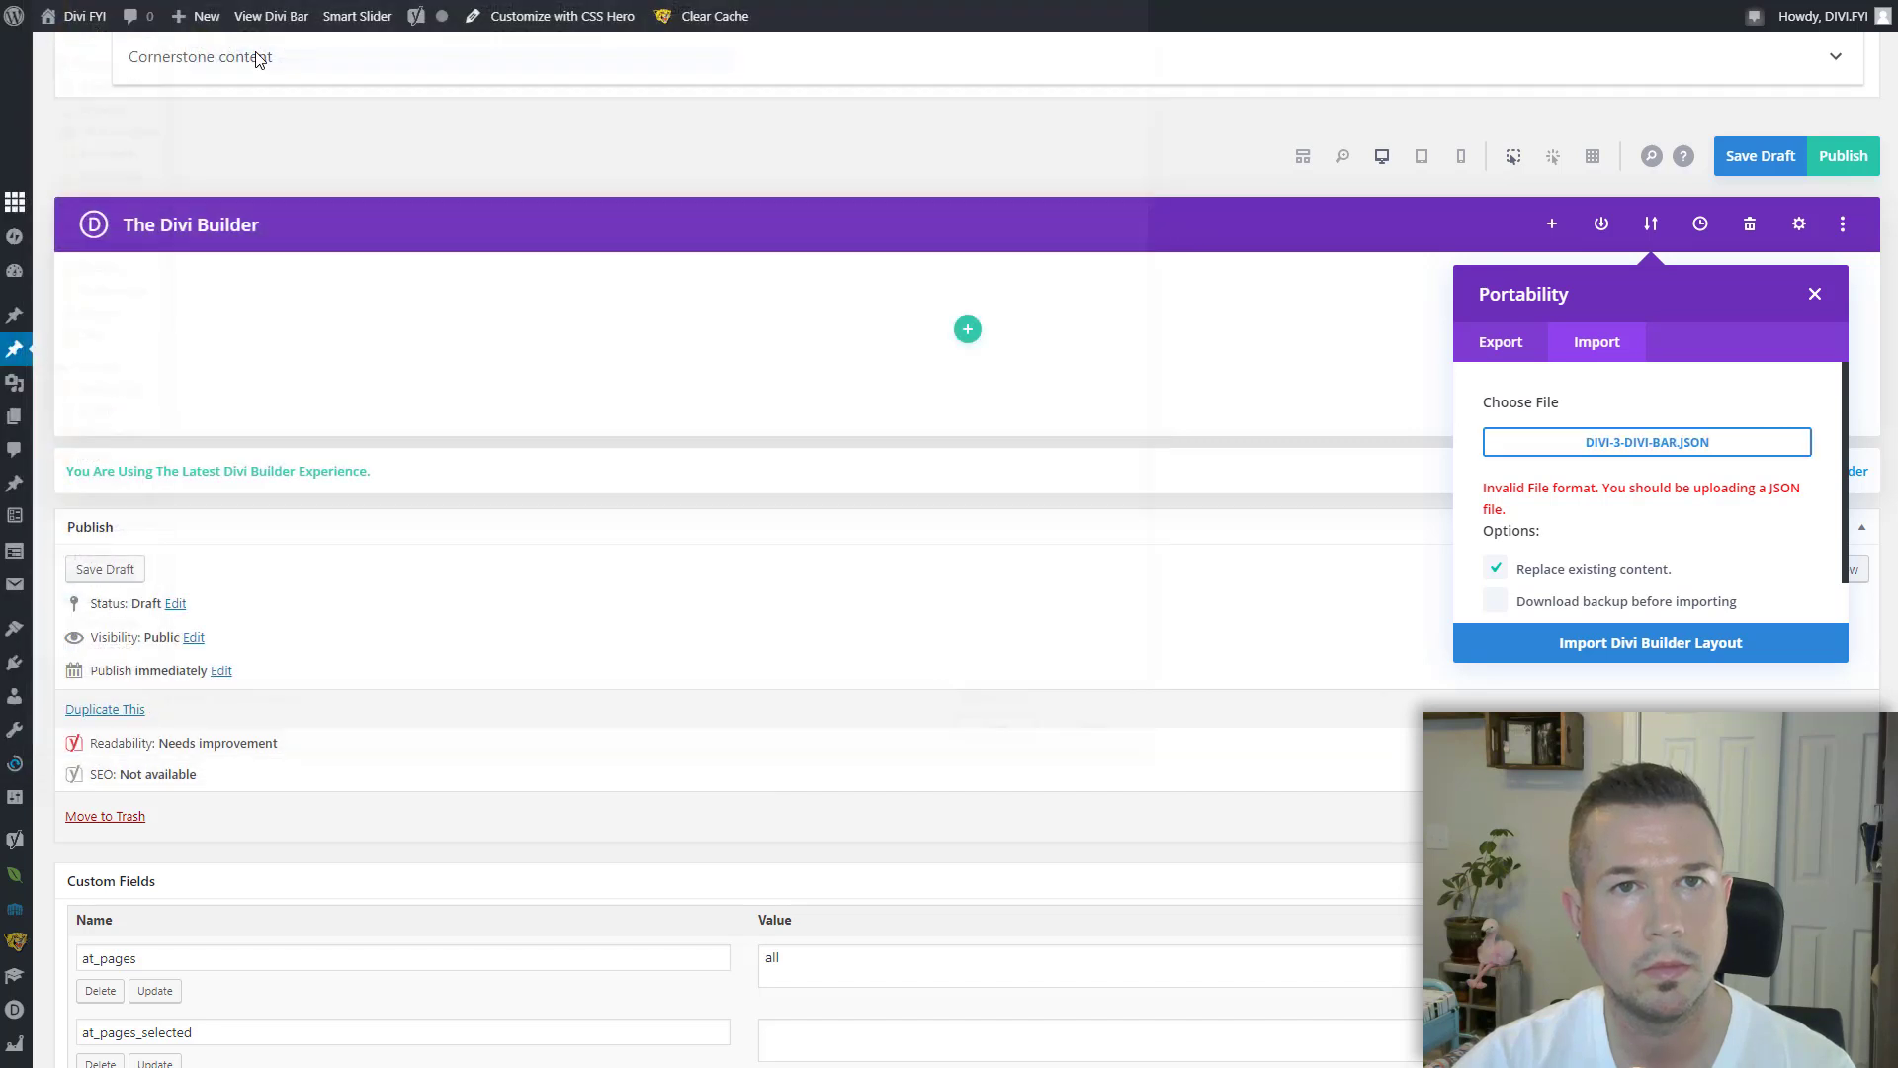
click(1602, 644)
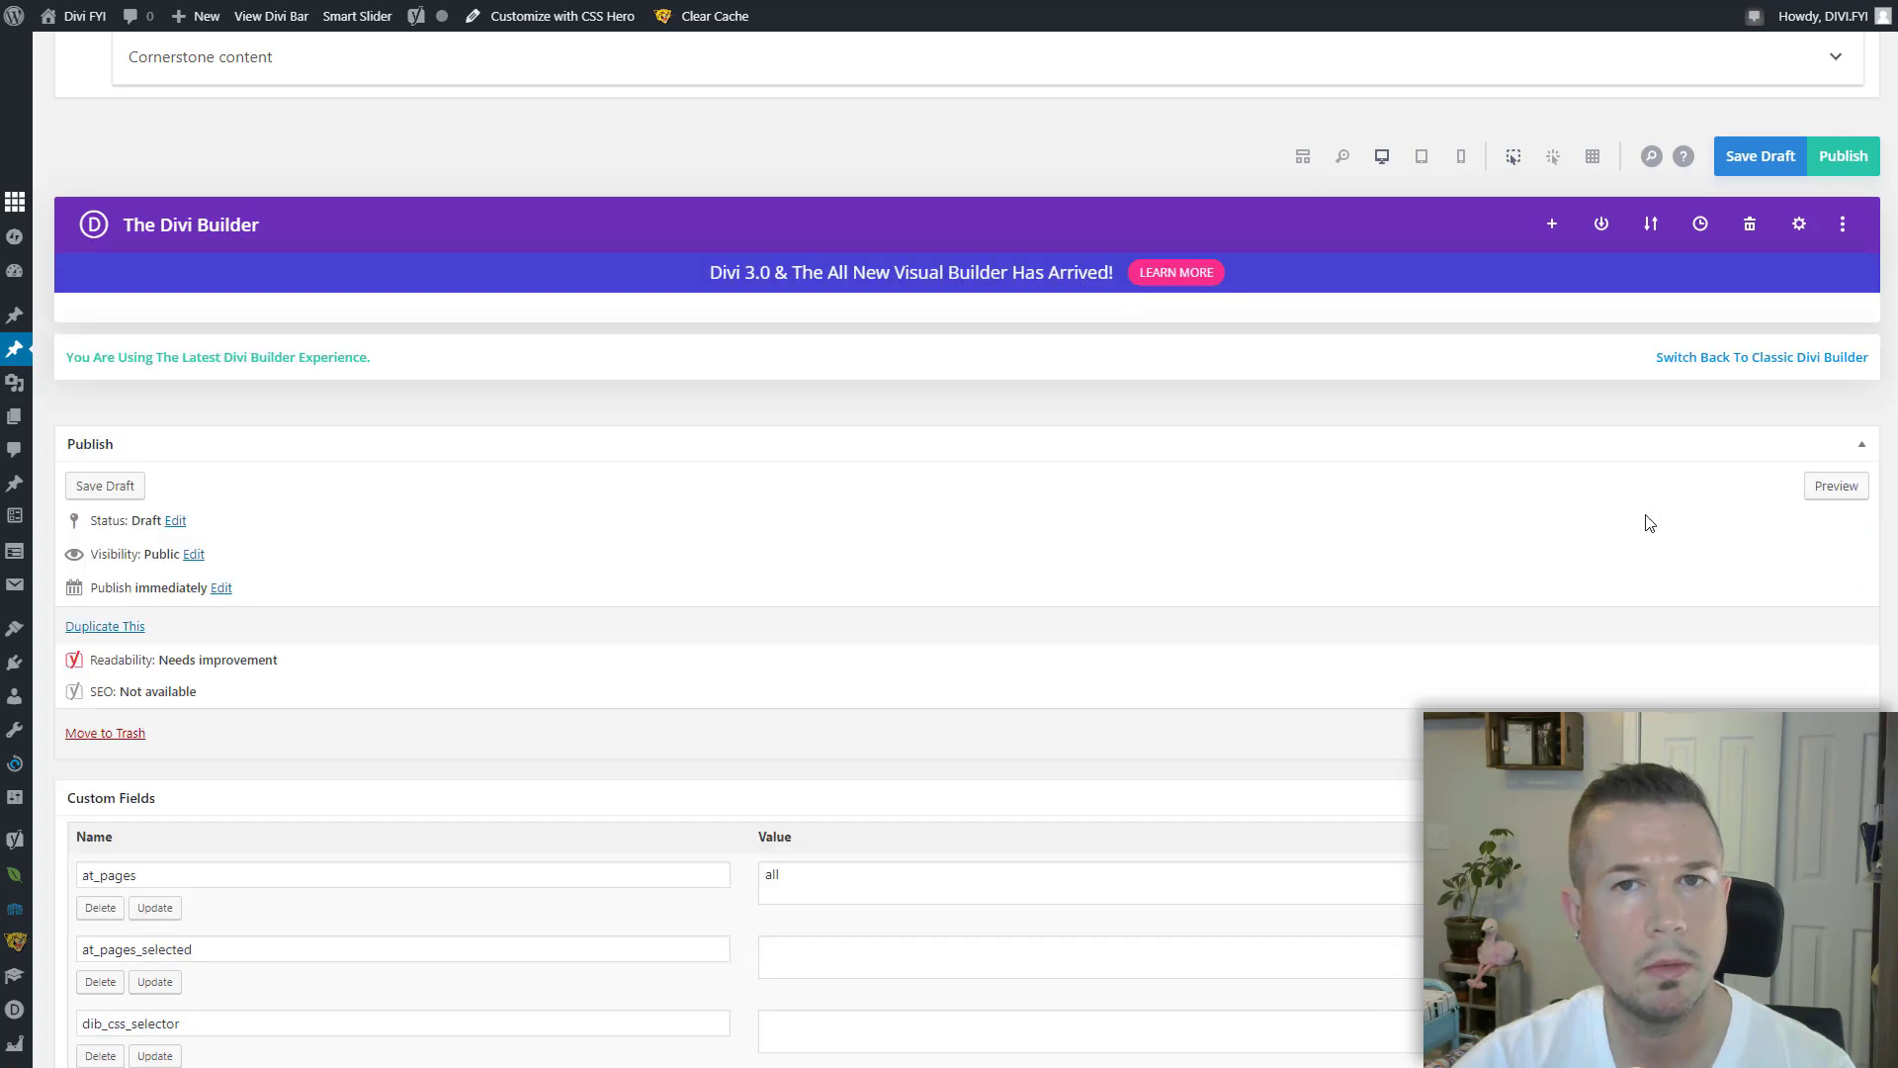
Replace the text module's content with "Welcome to Divi.FYI!" and save the module.
scroll(1549, 615, up, 5)
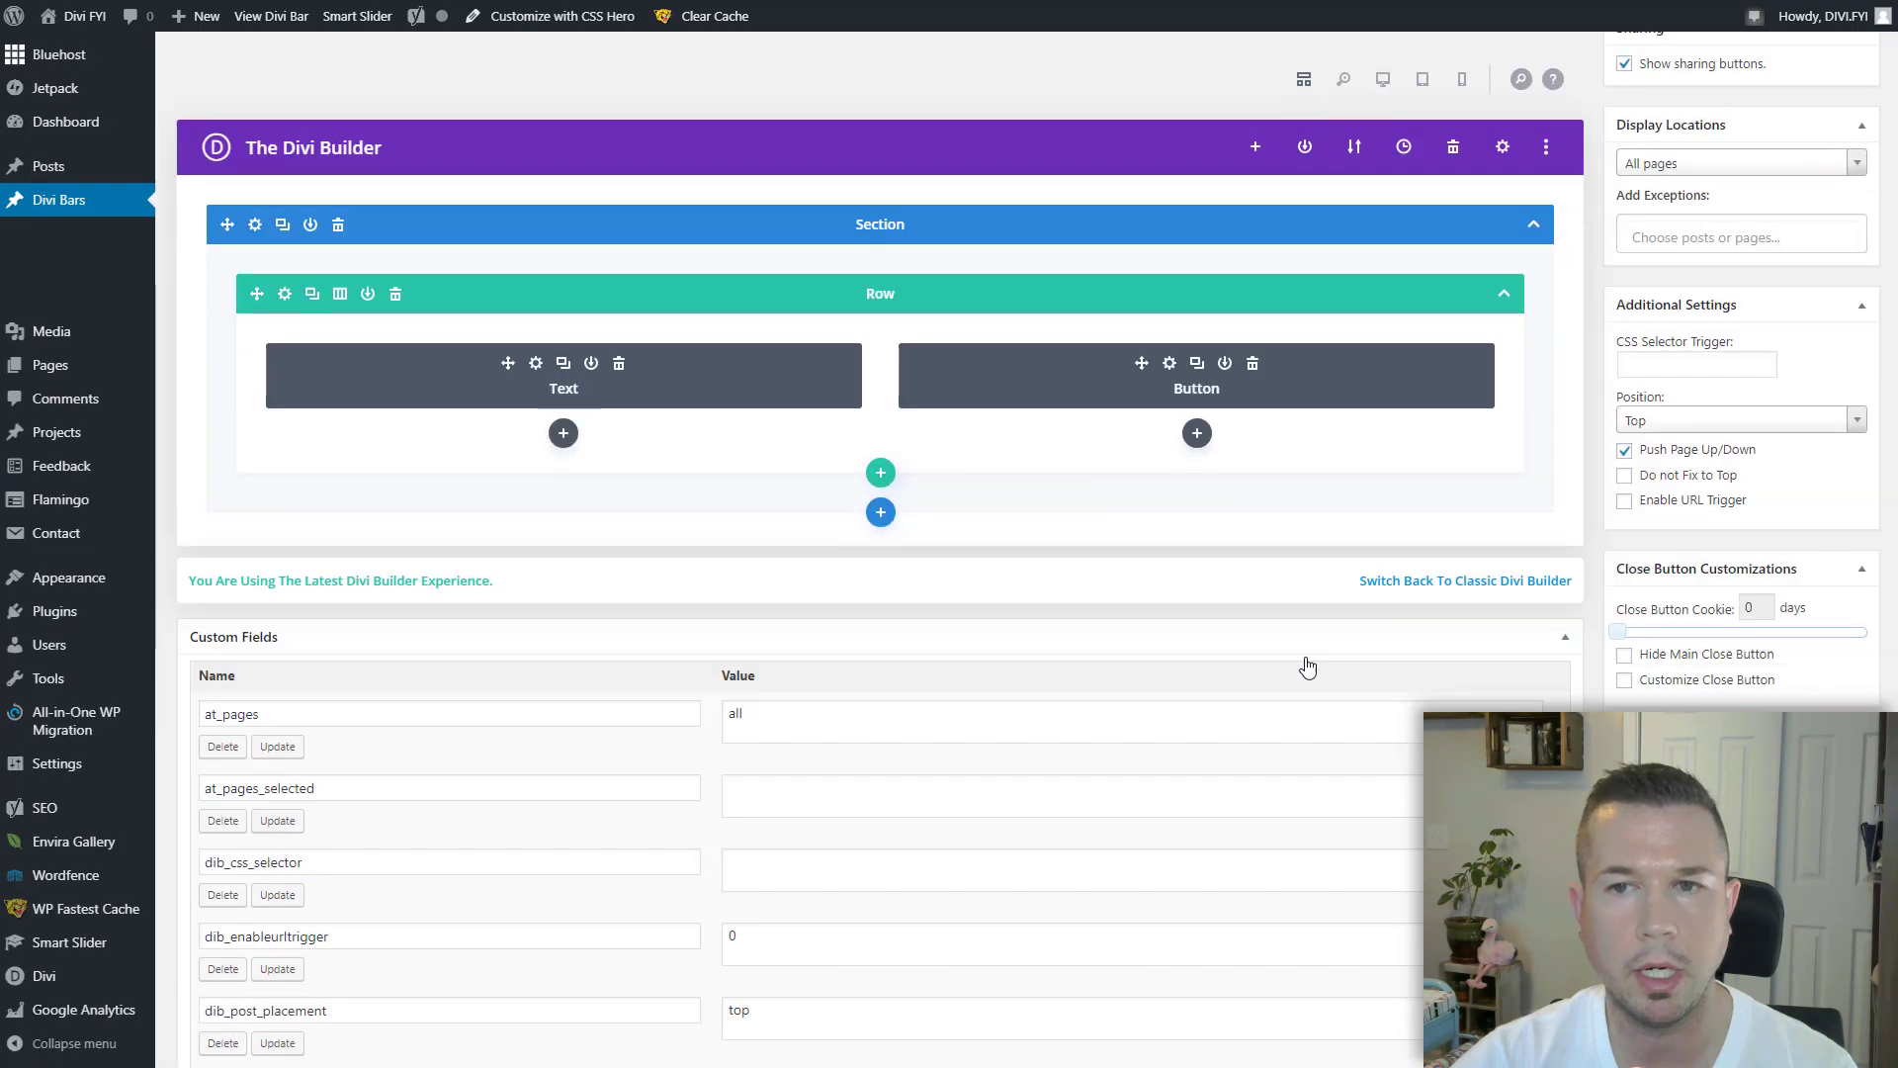
scroll(1297, 647, up, 3)
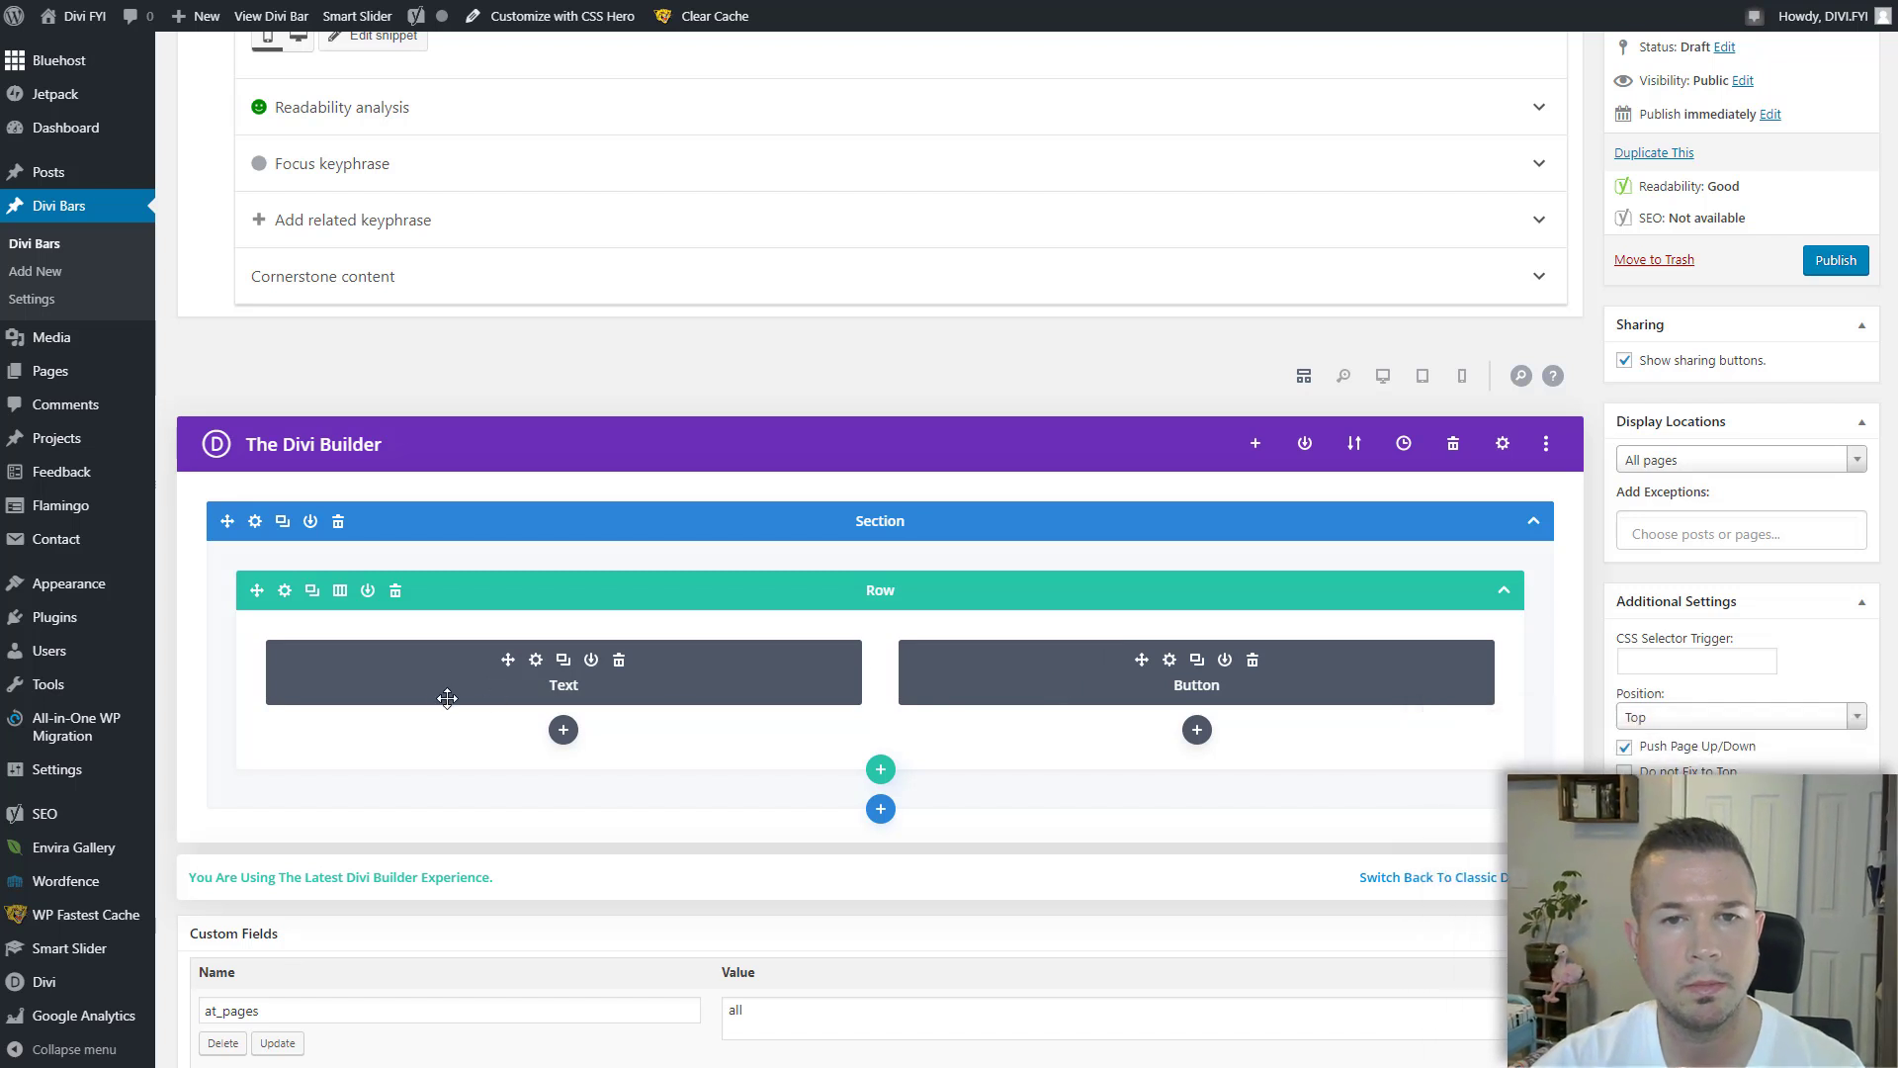
double_click(378, 686)
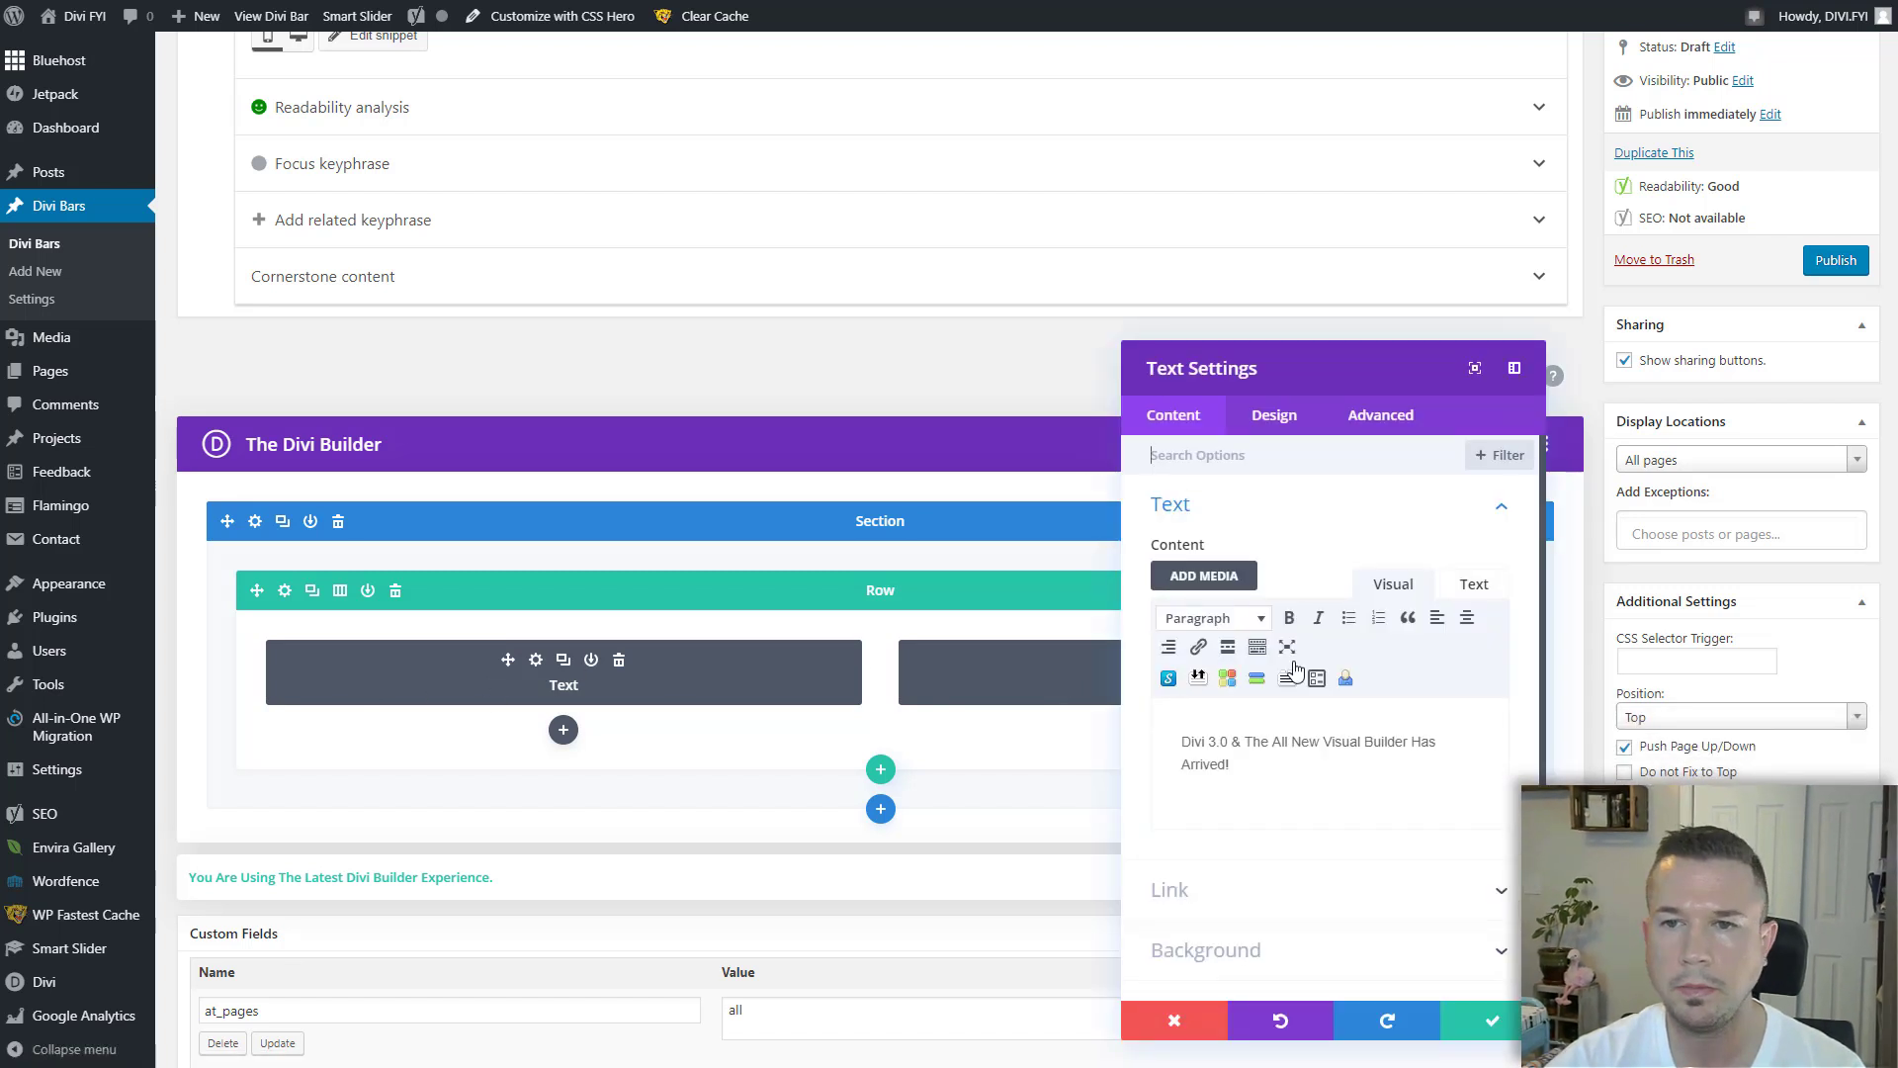
double_click(1287, 767)
triple_click(1287, 766)
click(1309, 769)
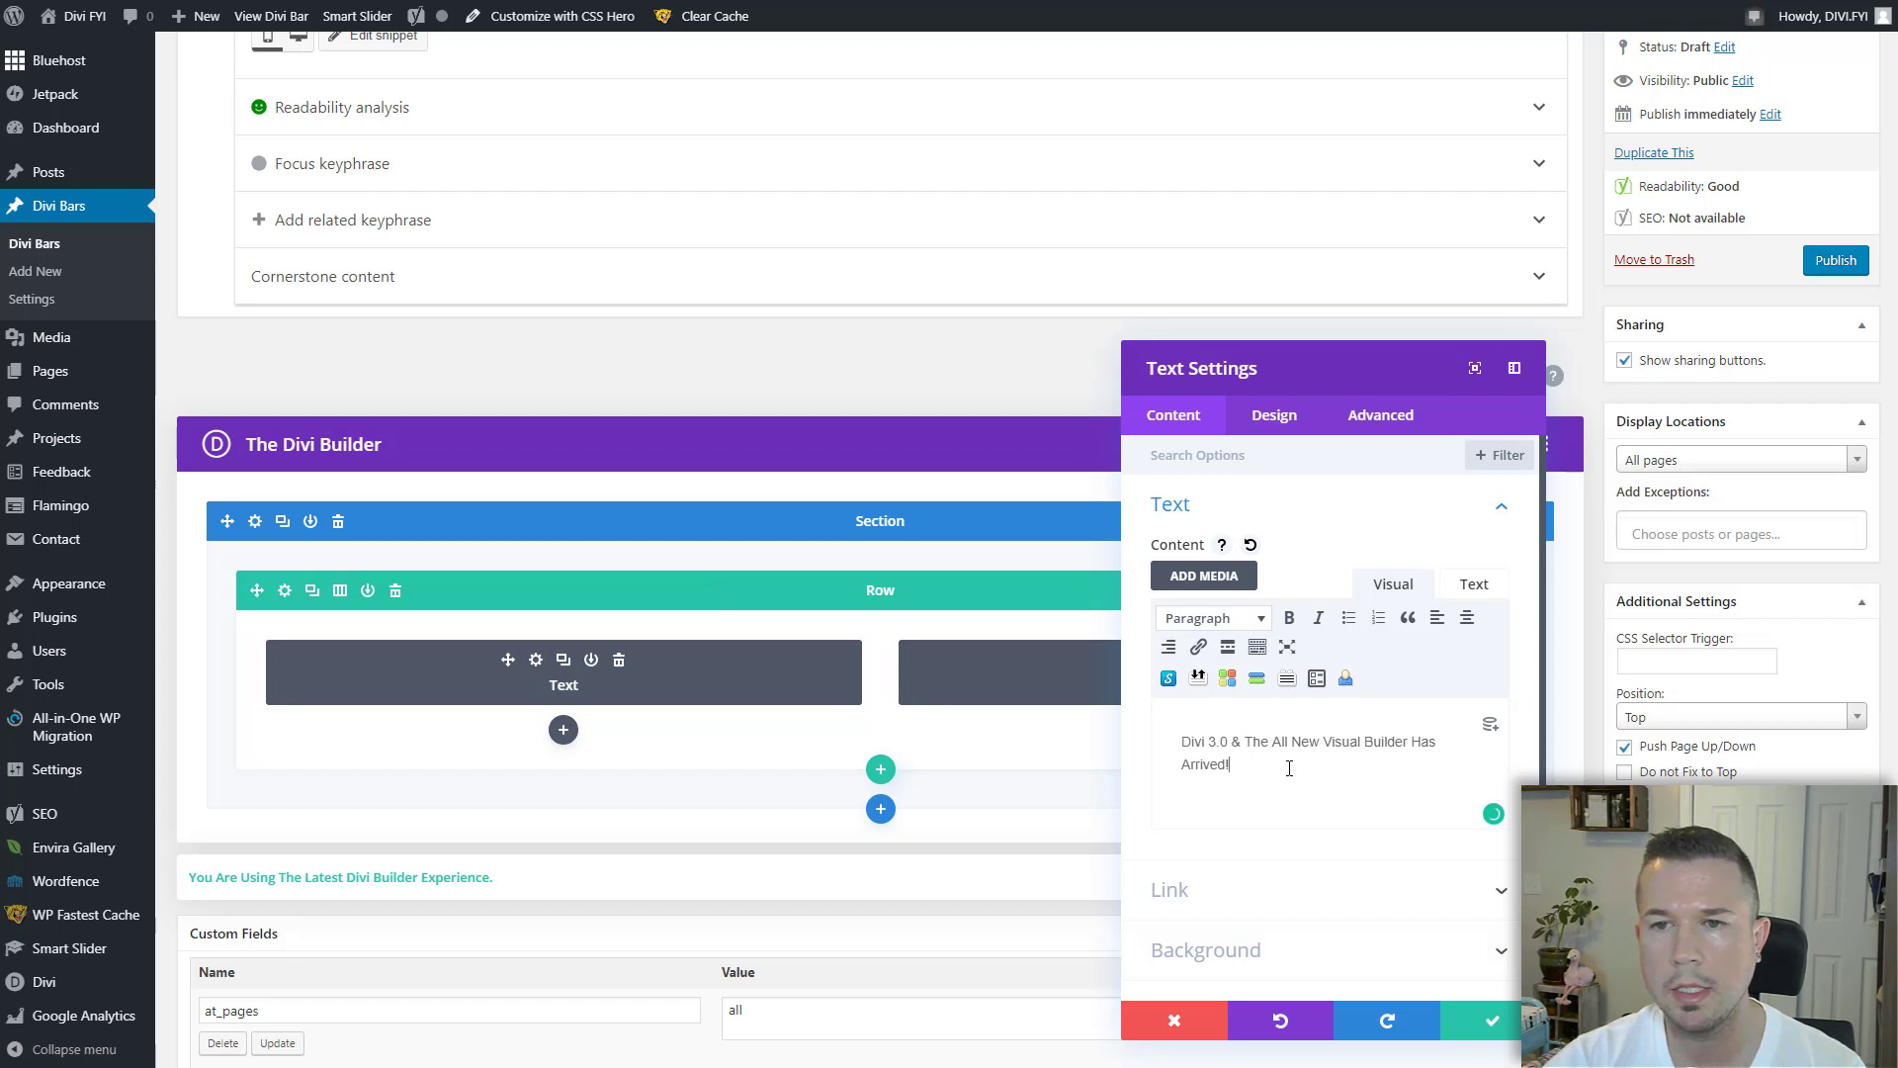
key(ctrl+a)
text(Welco)
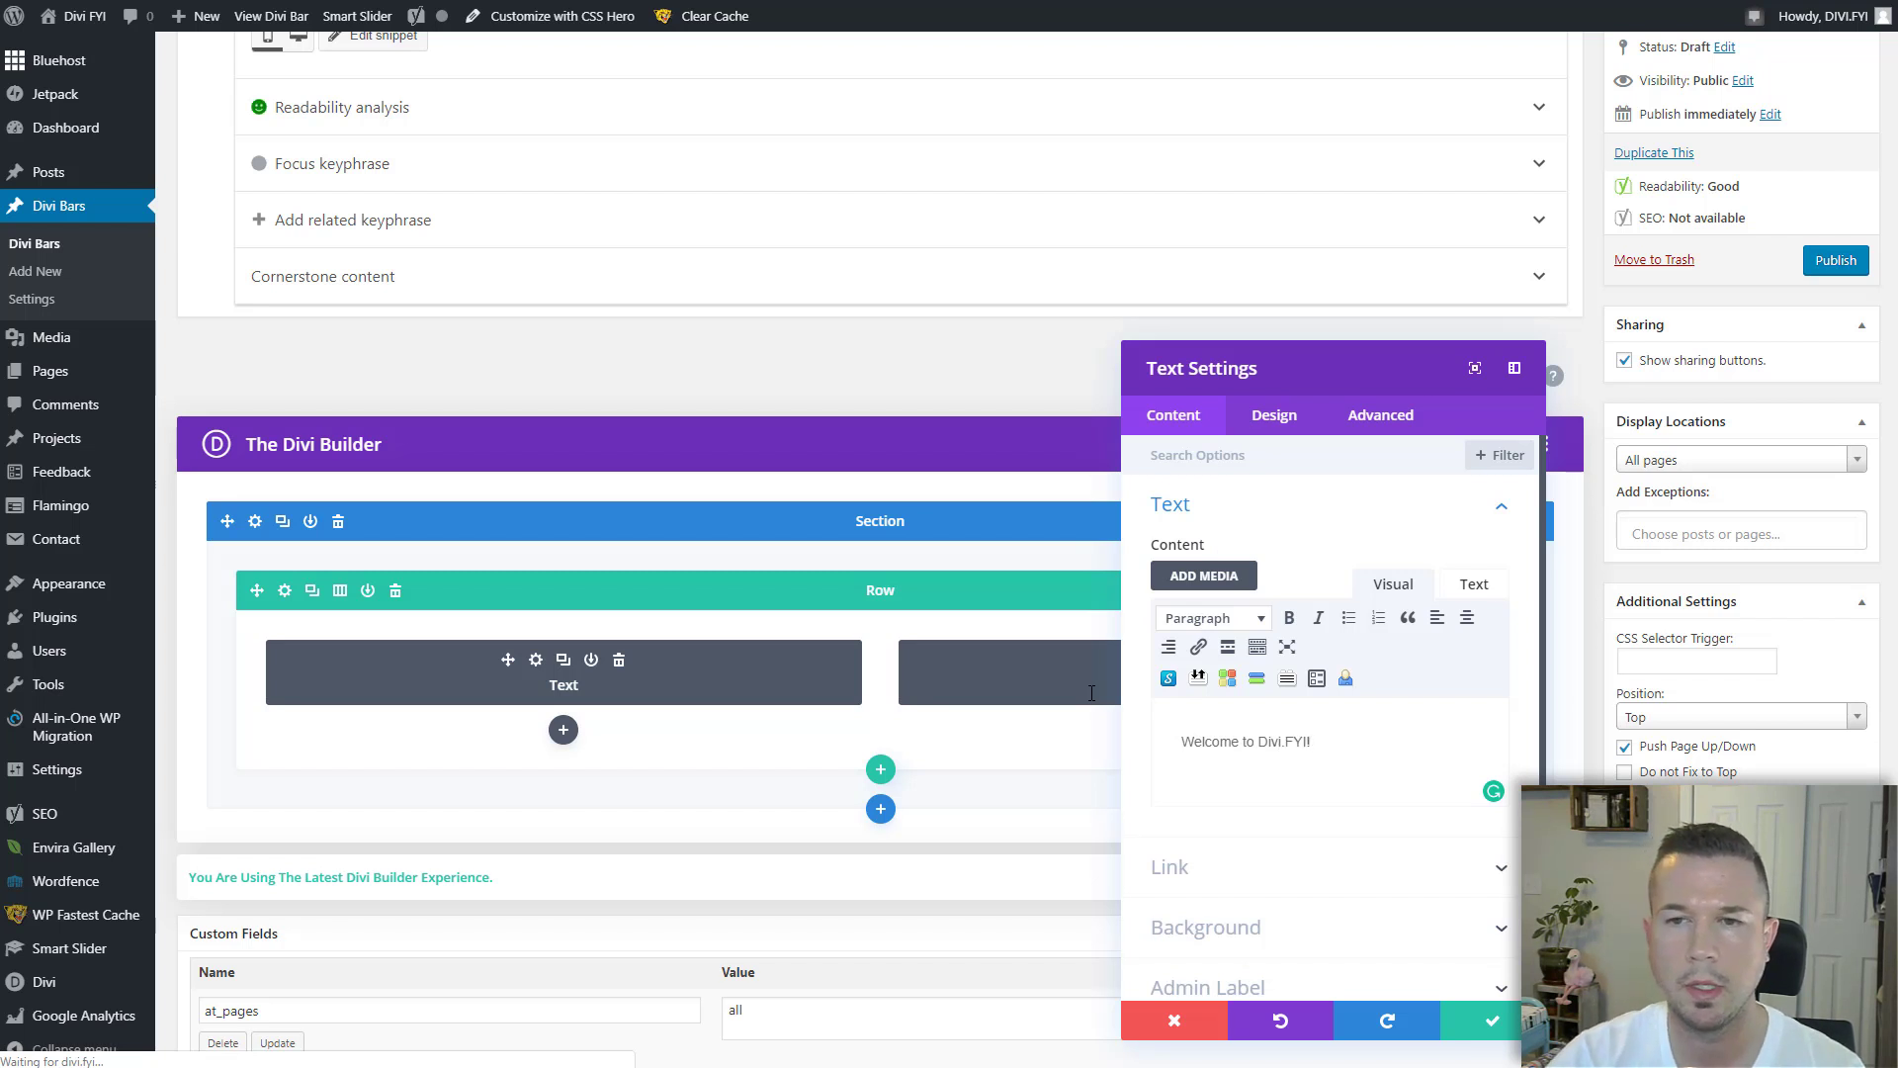
click(1492, 1020)
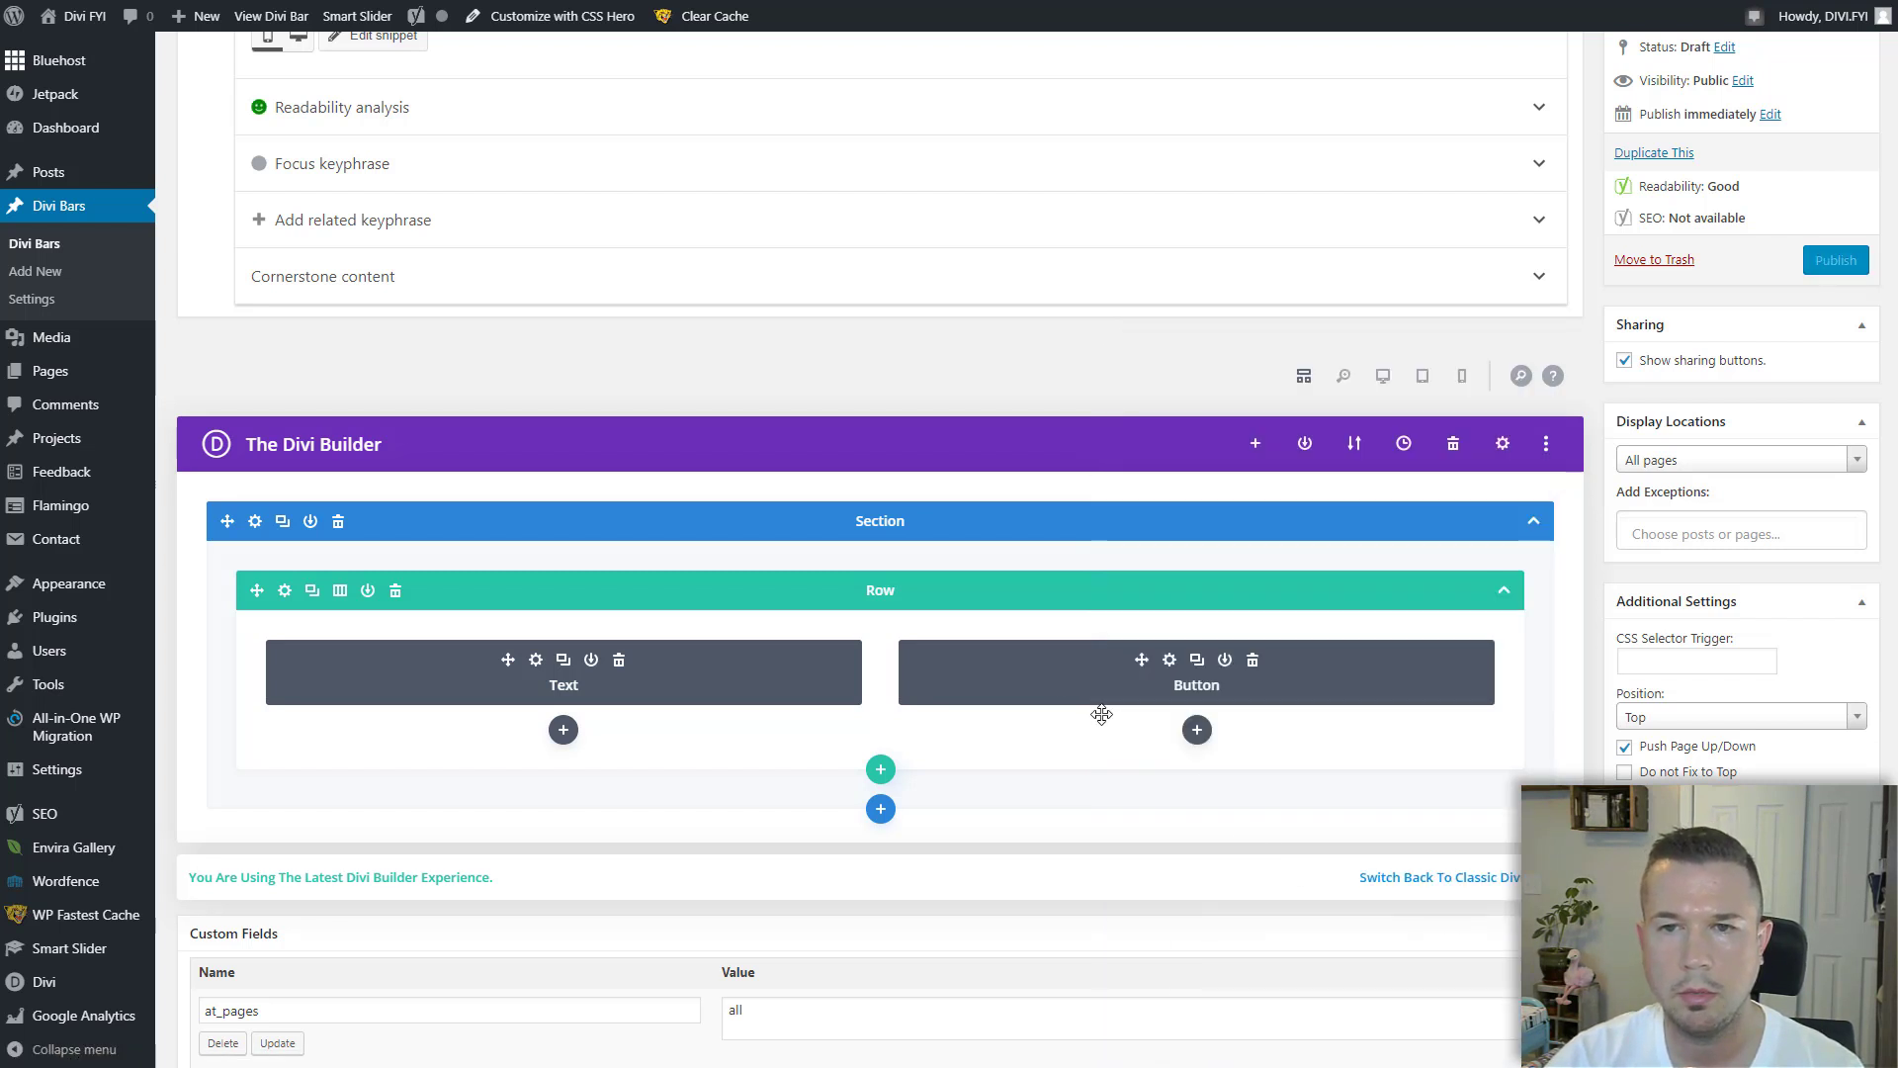
Set the button module's text to "Sign Up!", save it, and show the bar in the builder's desktop view.
click(1088, 660)
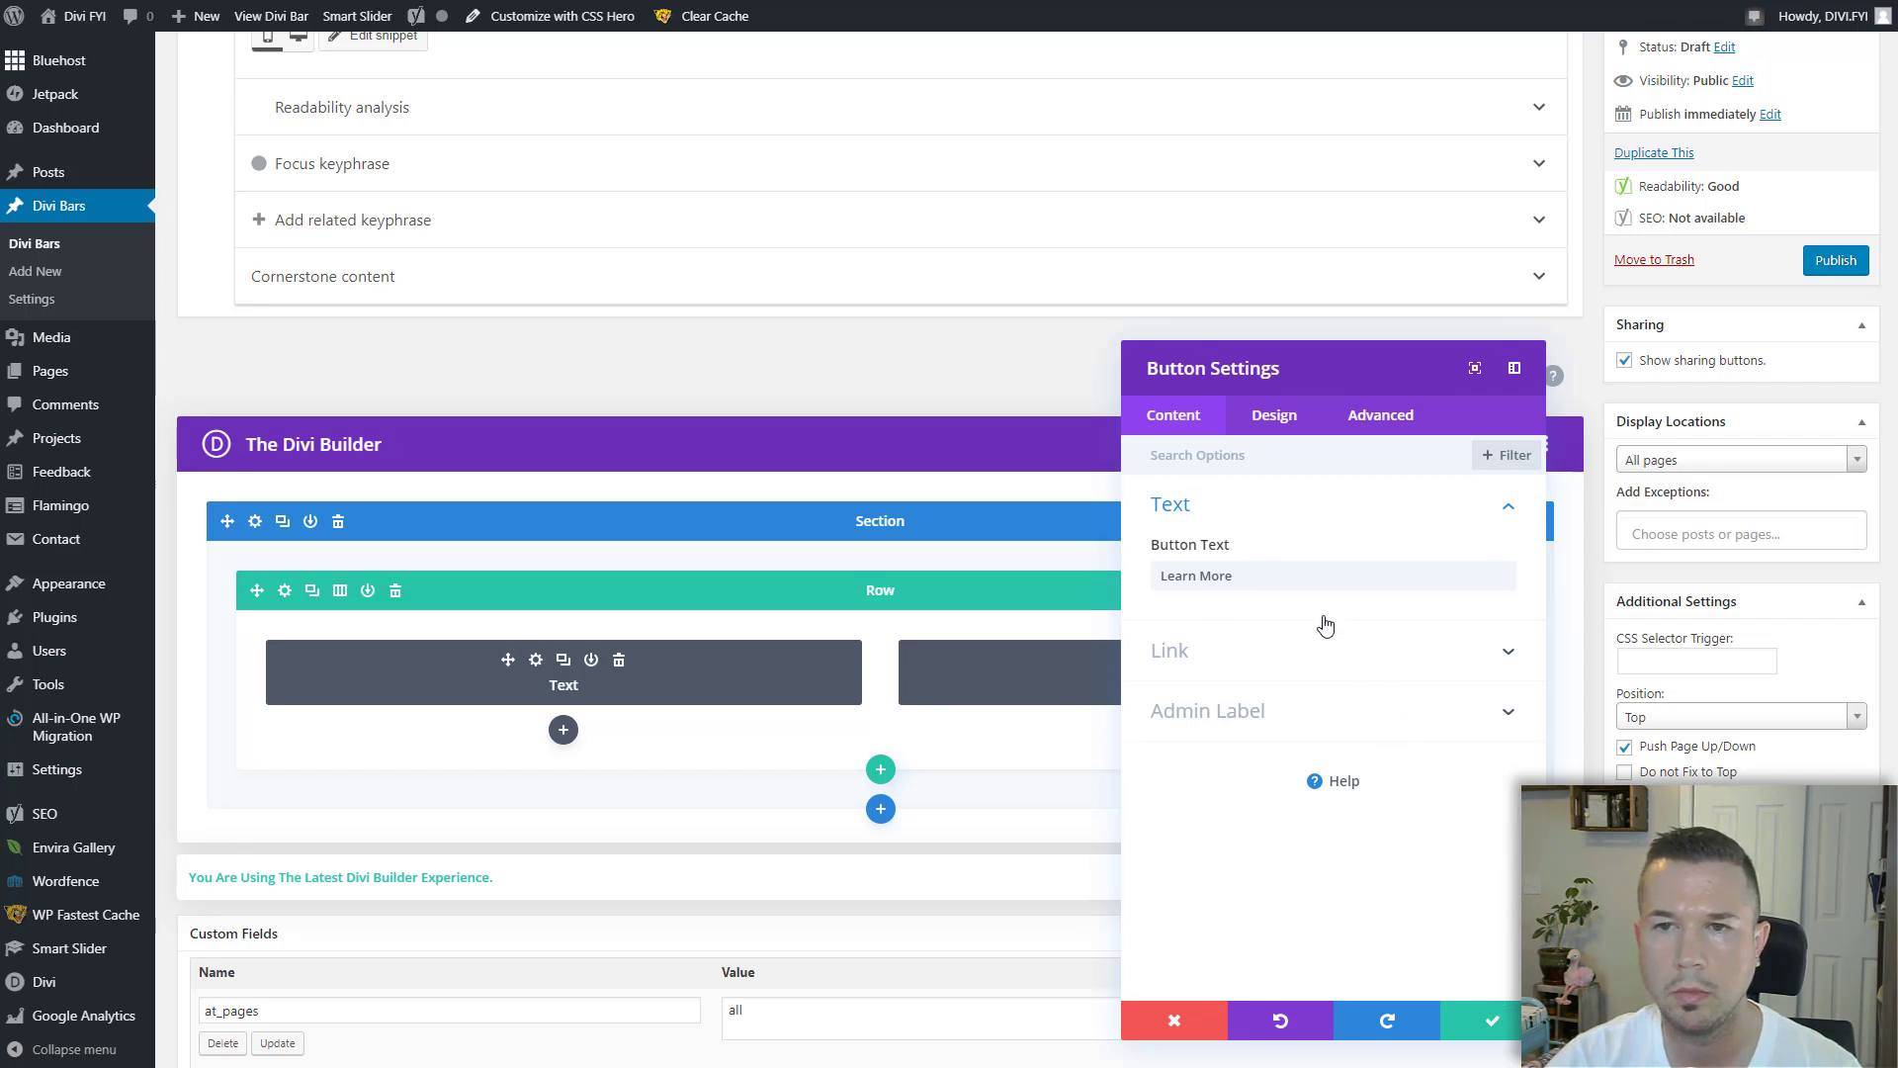
click(1285, 574)
key(ctrl+shift+Left)
key(ctrl+shift+Left)
text(si)
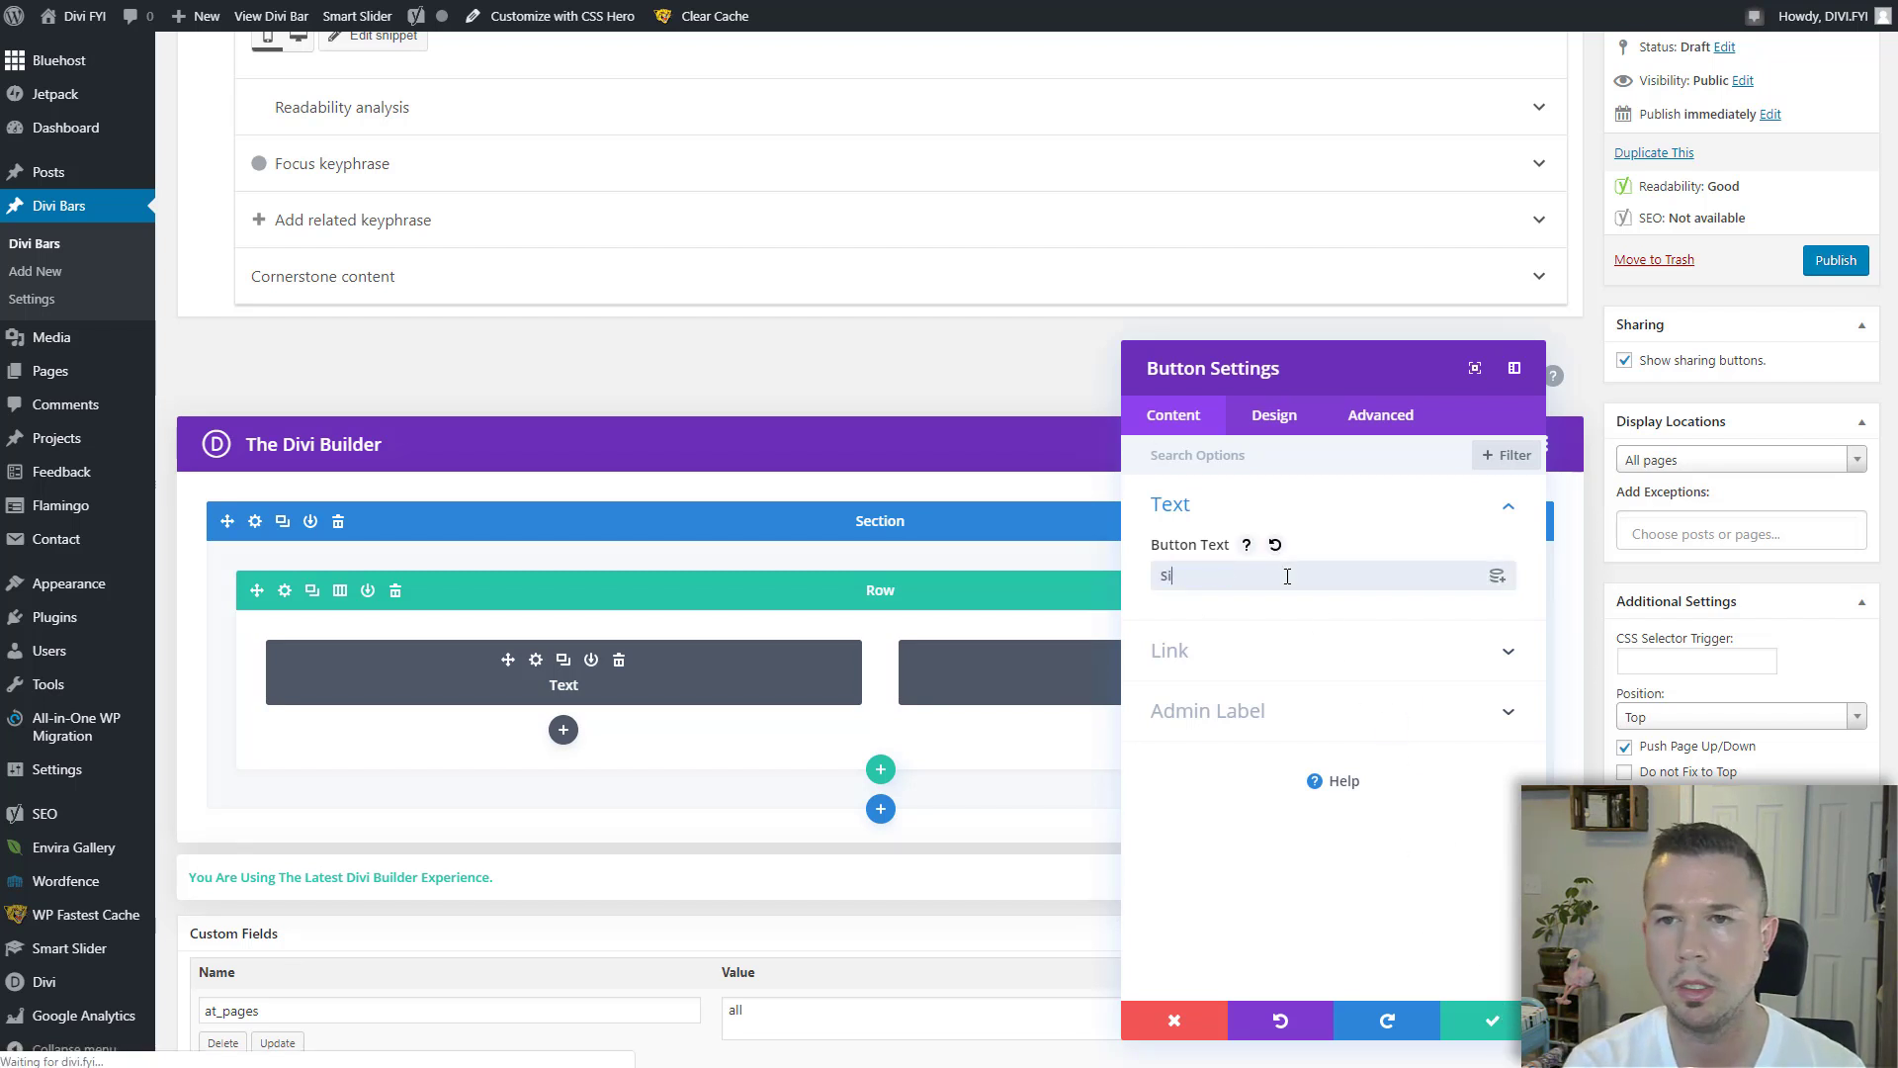
text(gn Up!)
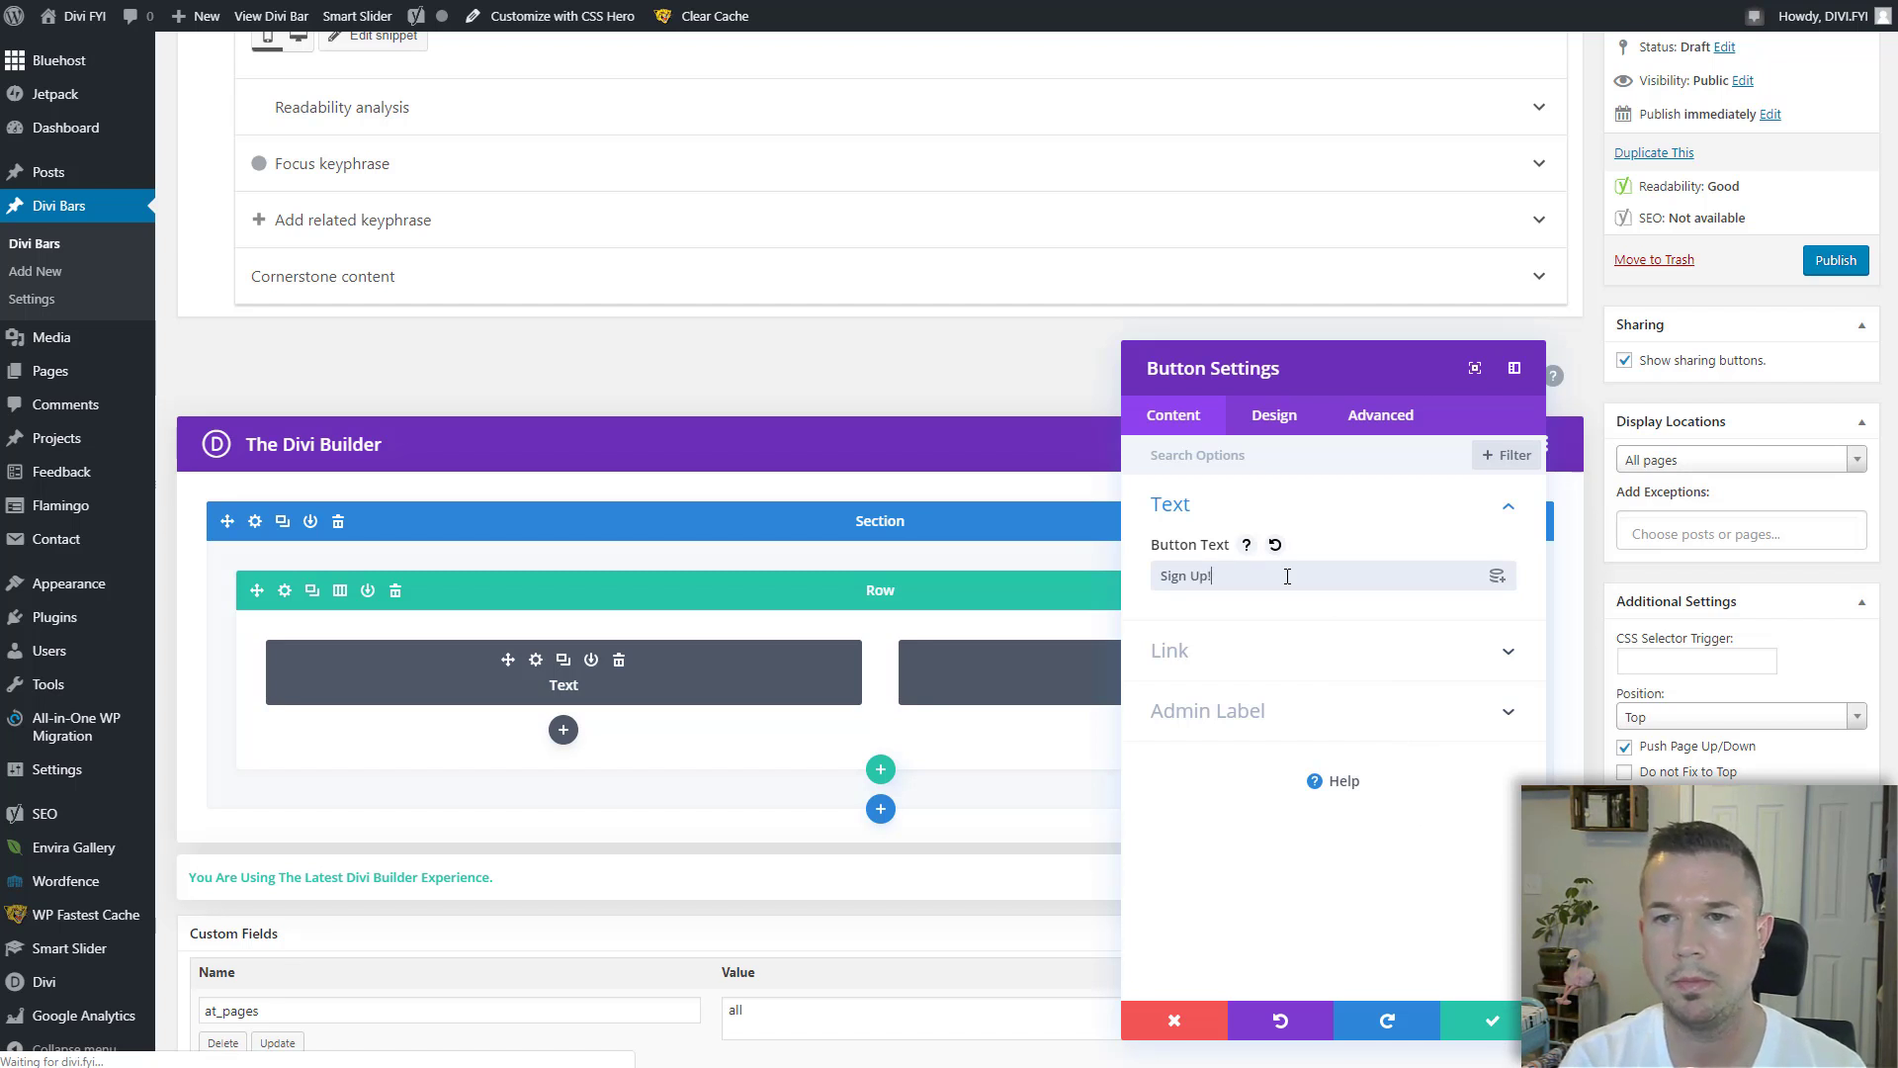
click(1485, 1021)
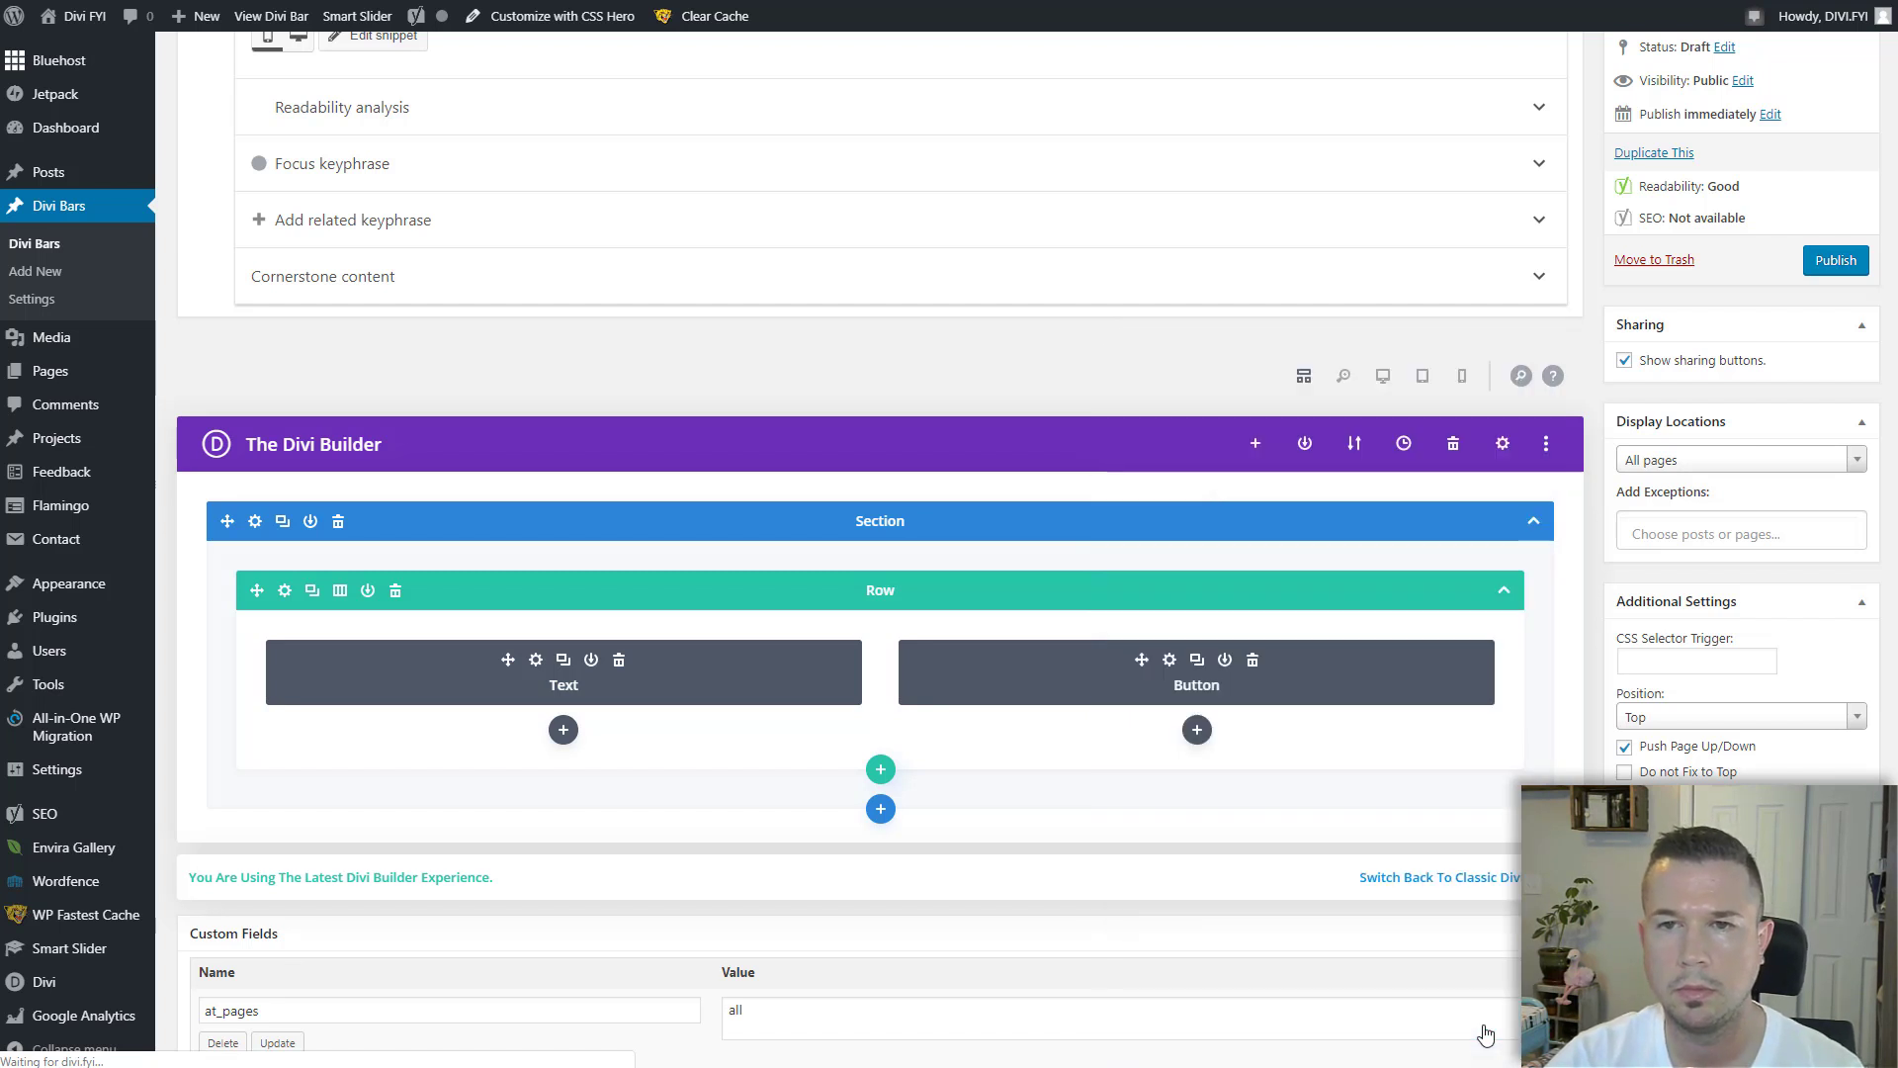
click(1384, 380)
scroll(1384, 376, up, 2)
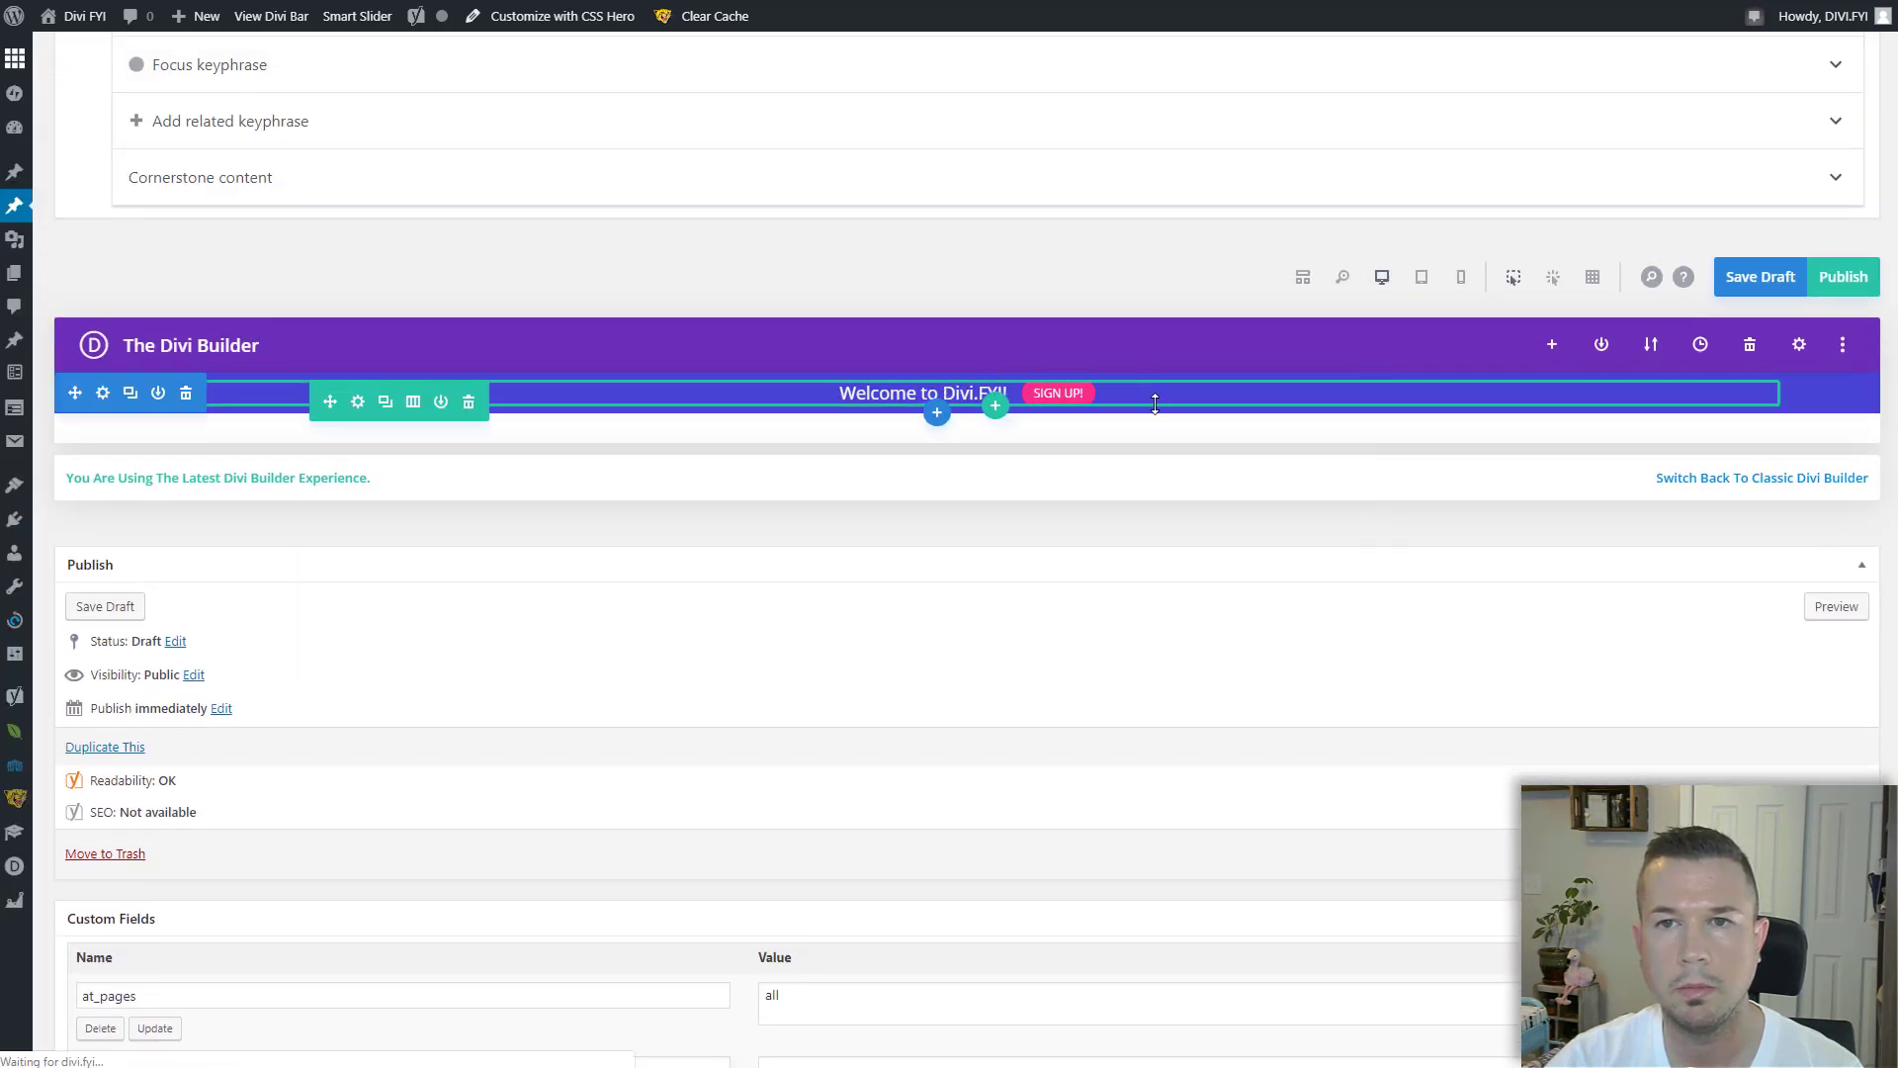
Add a background gradient to the bar's section, with pink #ff0088 as the first color and blue as the second.
click(103, 396)
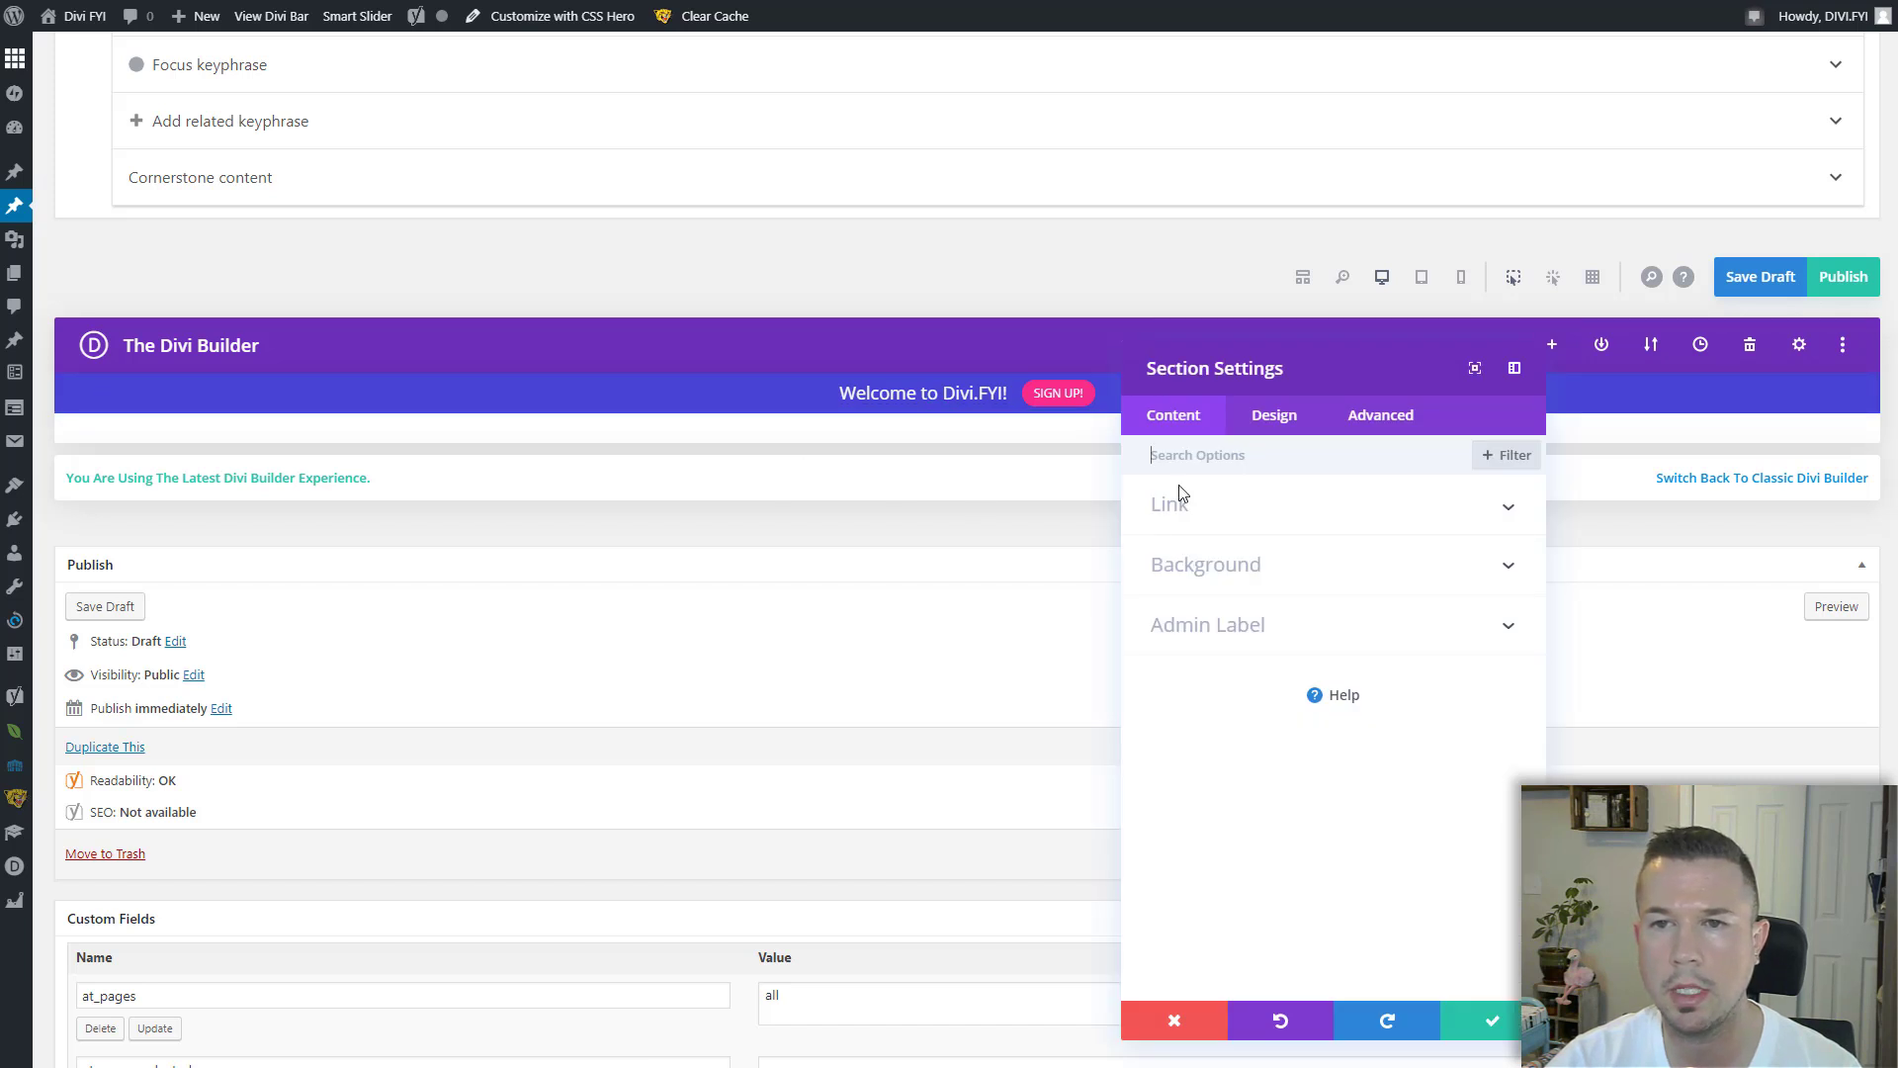
click(1272, 564)
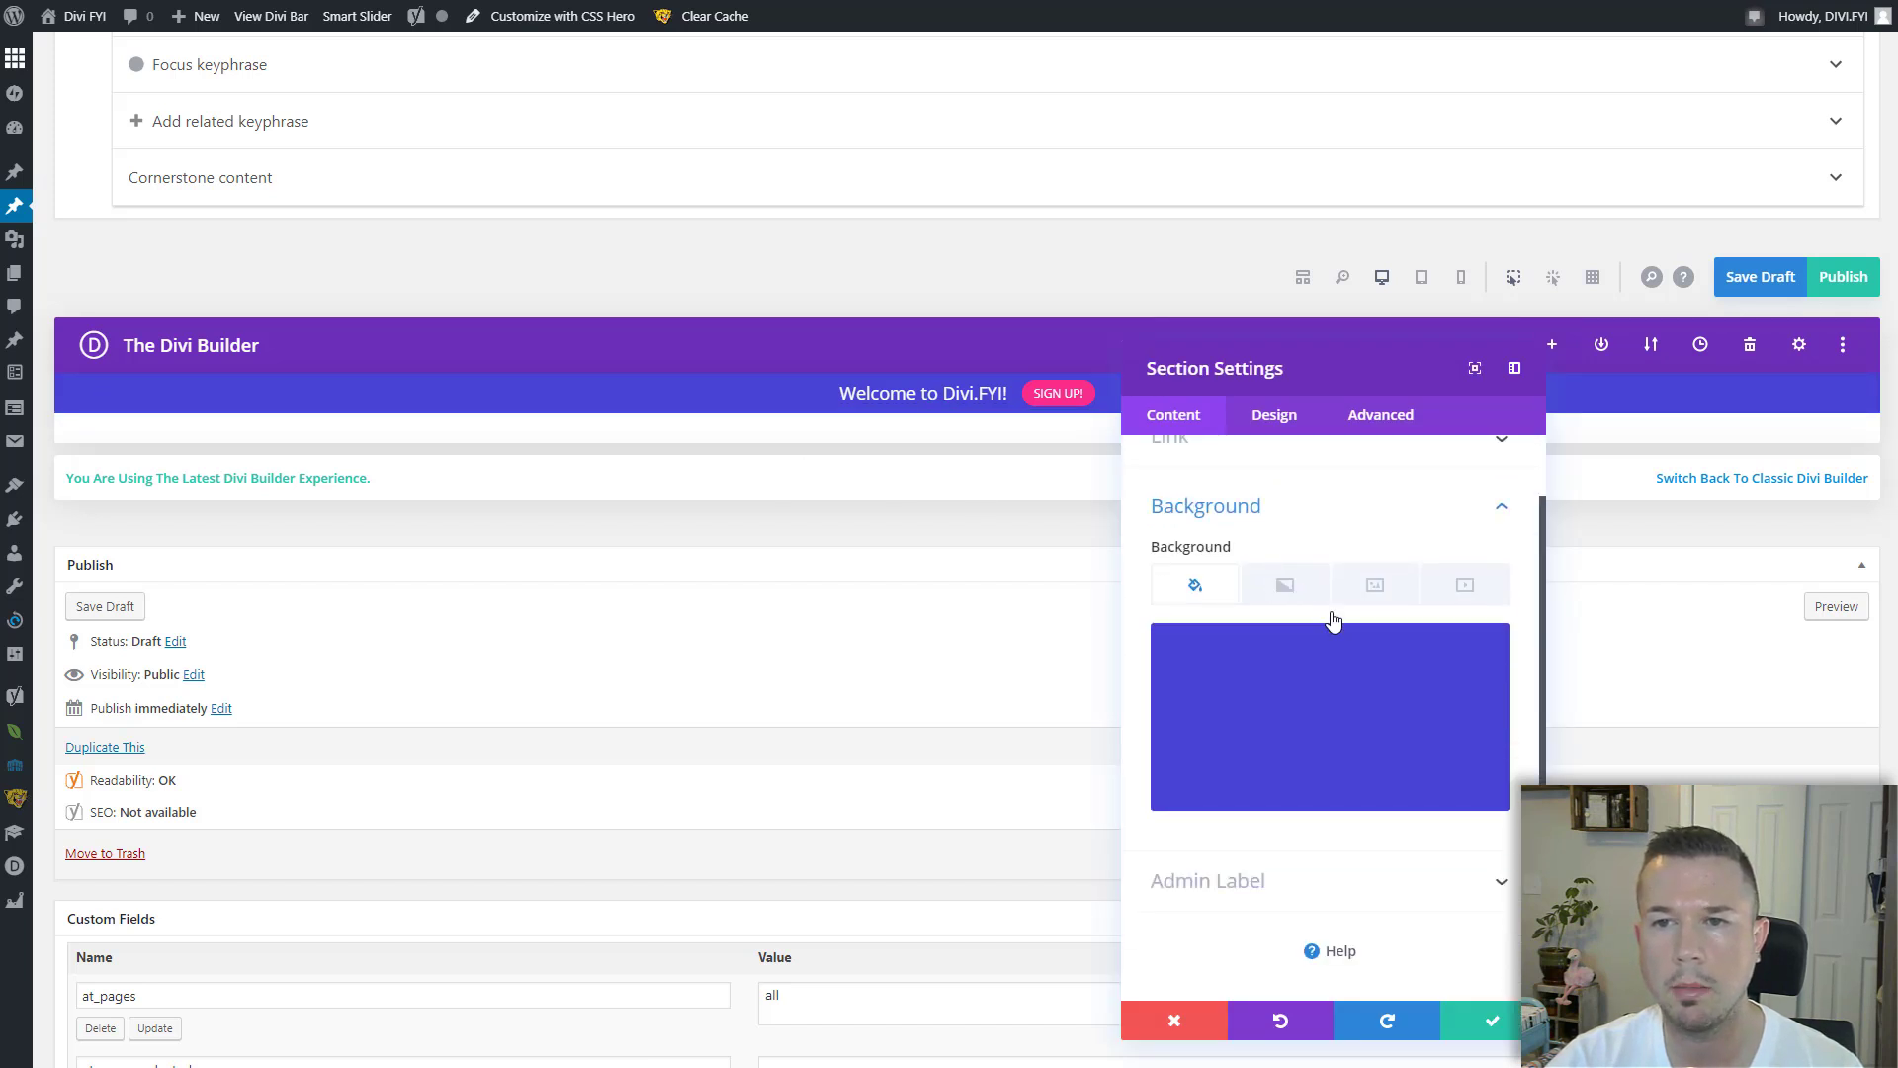
click(1297, 593)
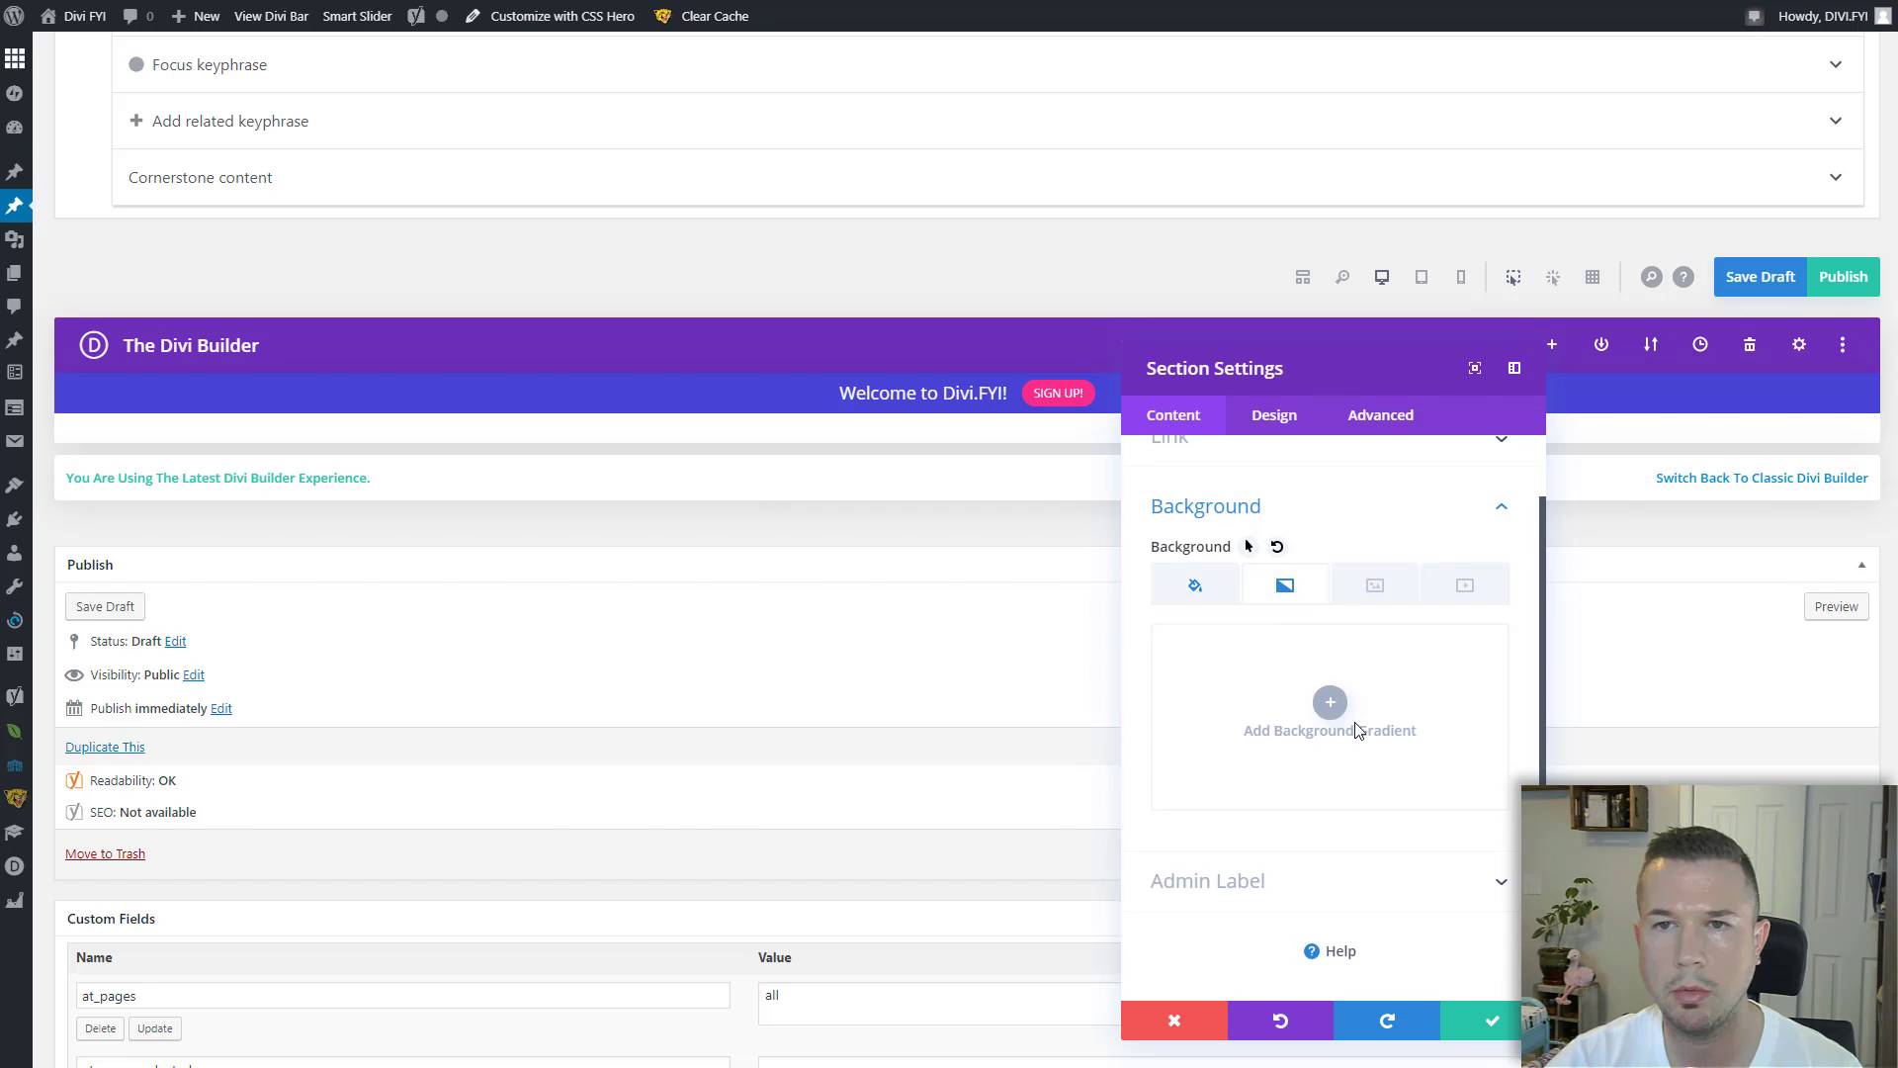
click(1330, 704)
click(1167, 852)
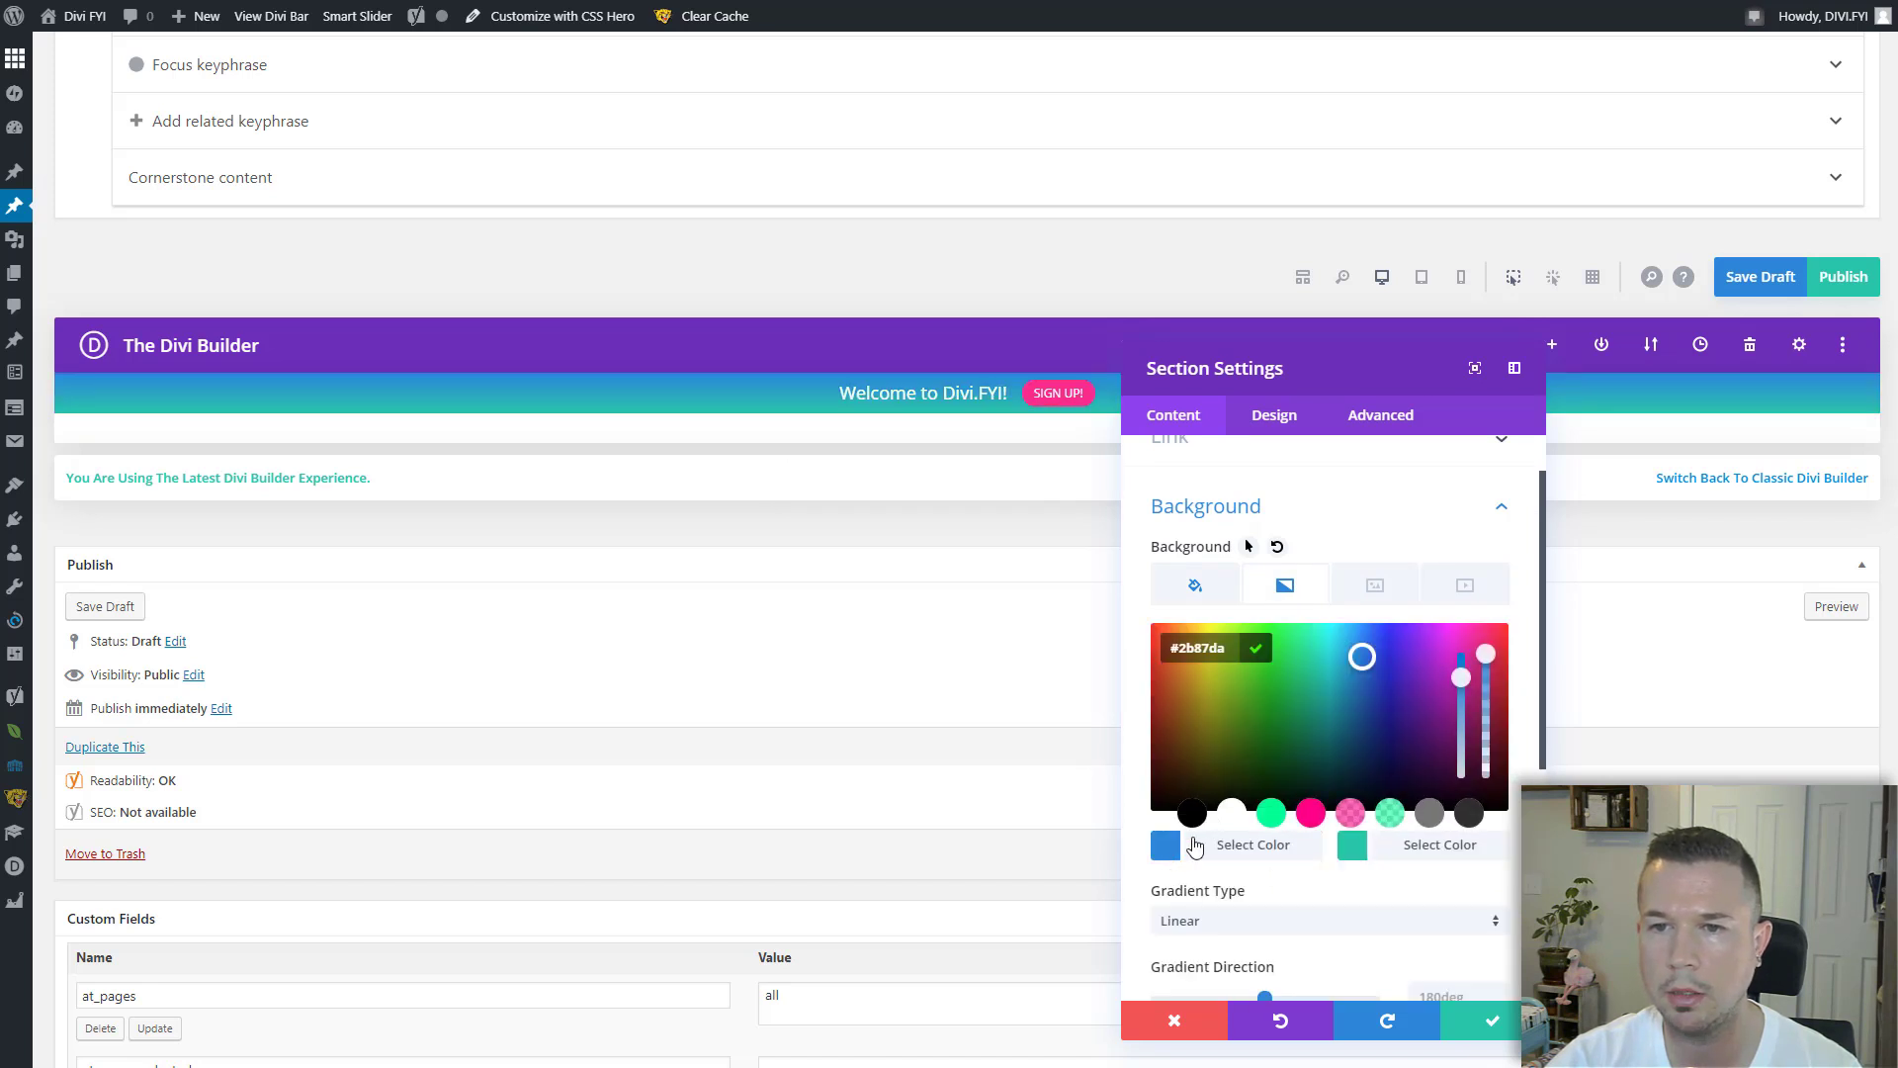
click(1309, 814)
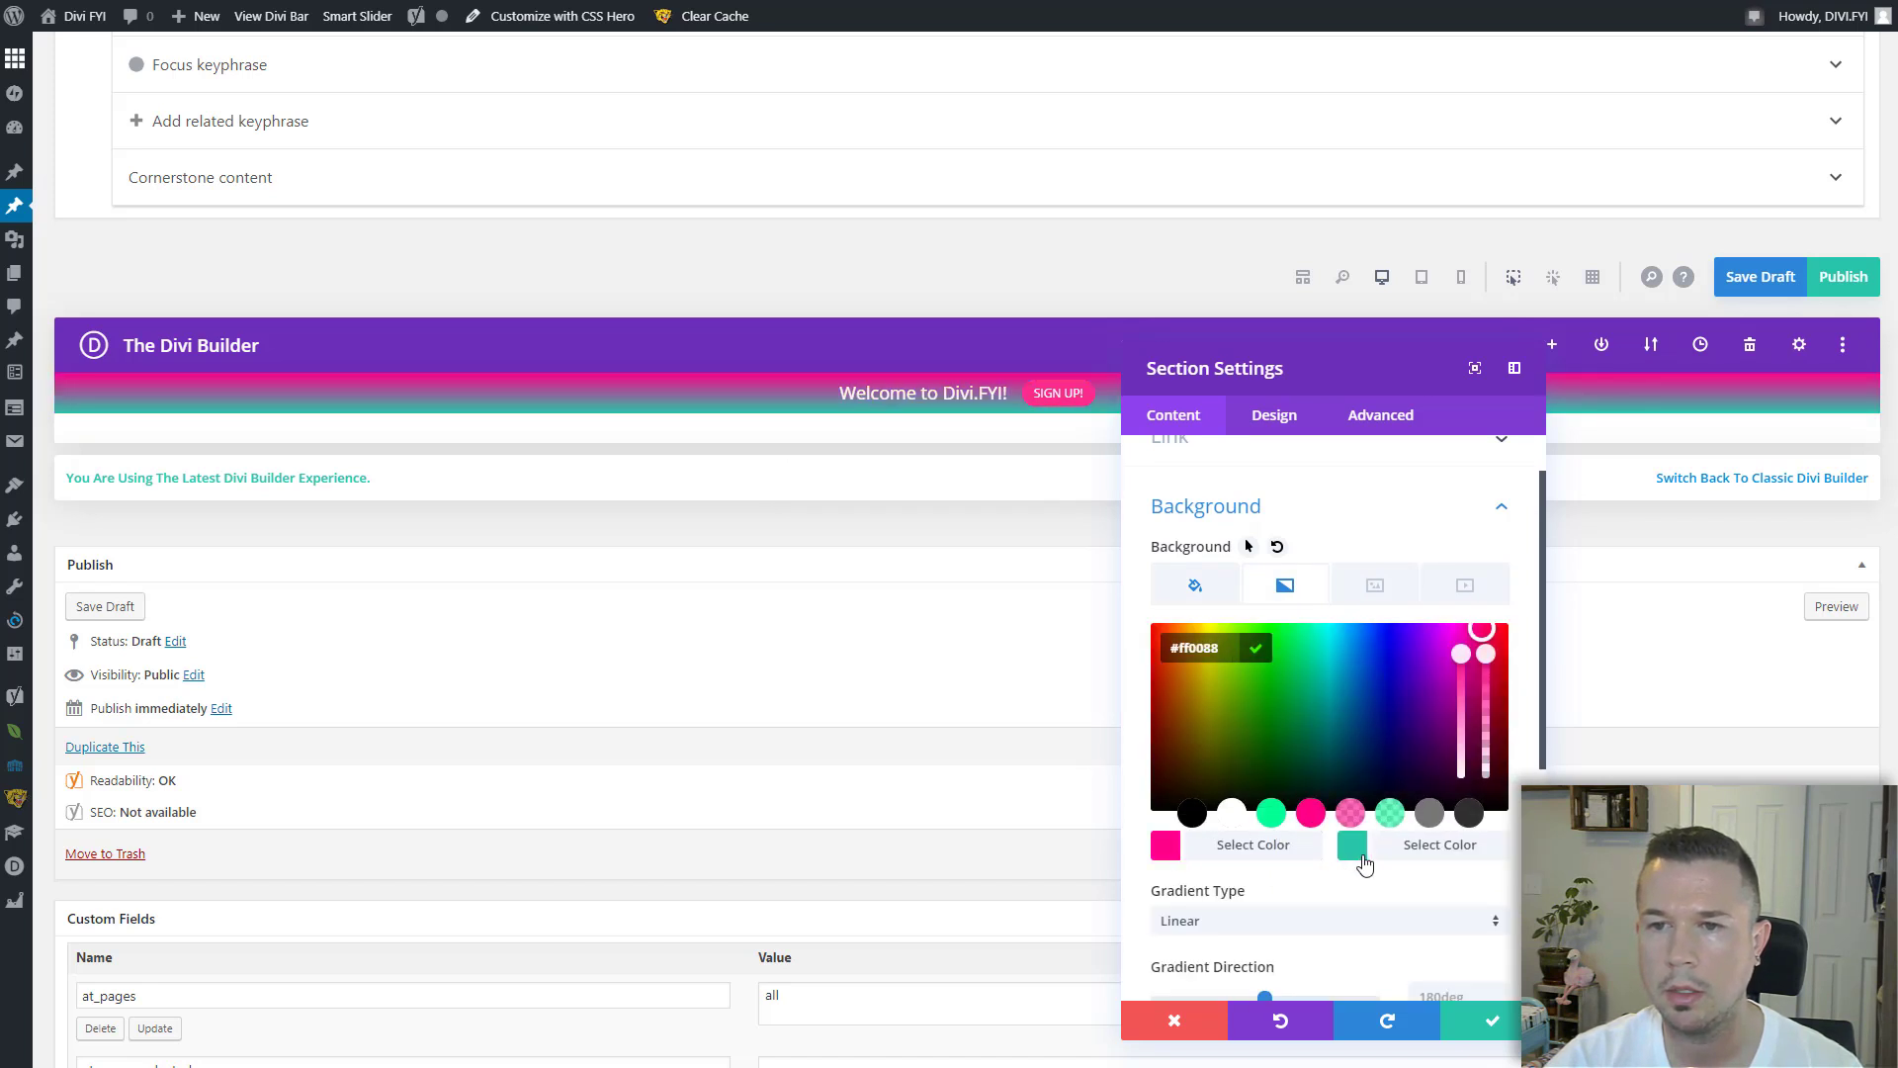
click(1364, 865)
click(1390, 625)
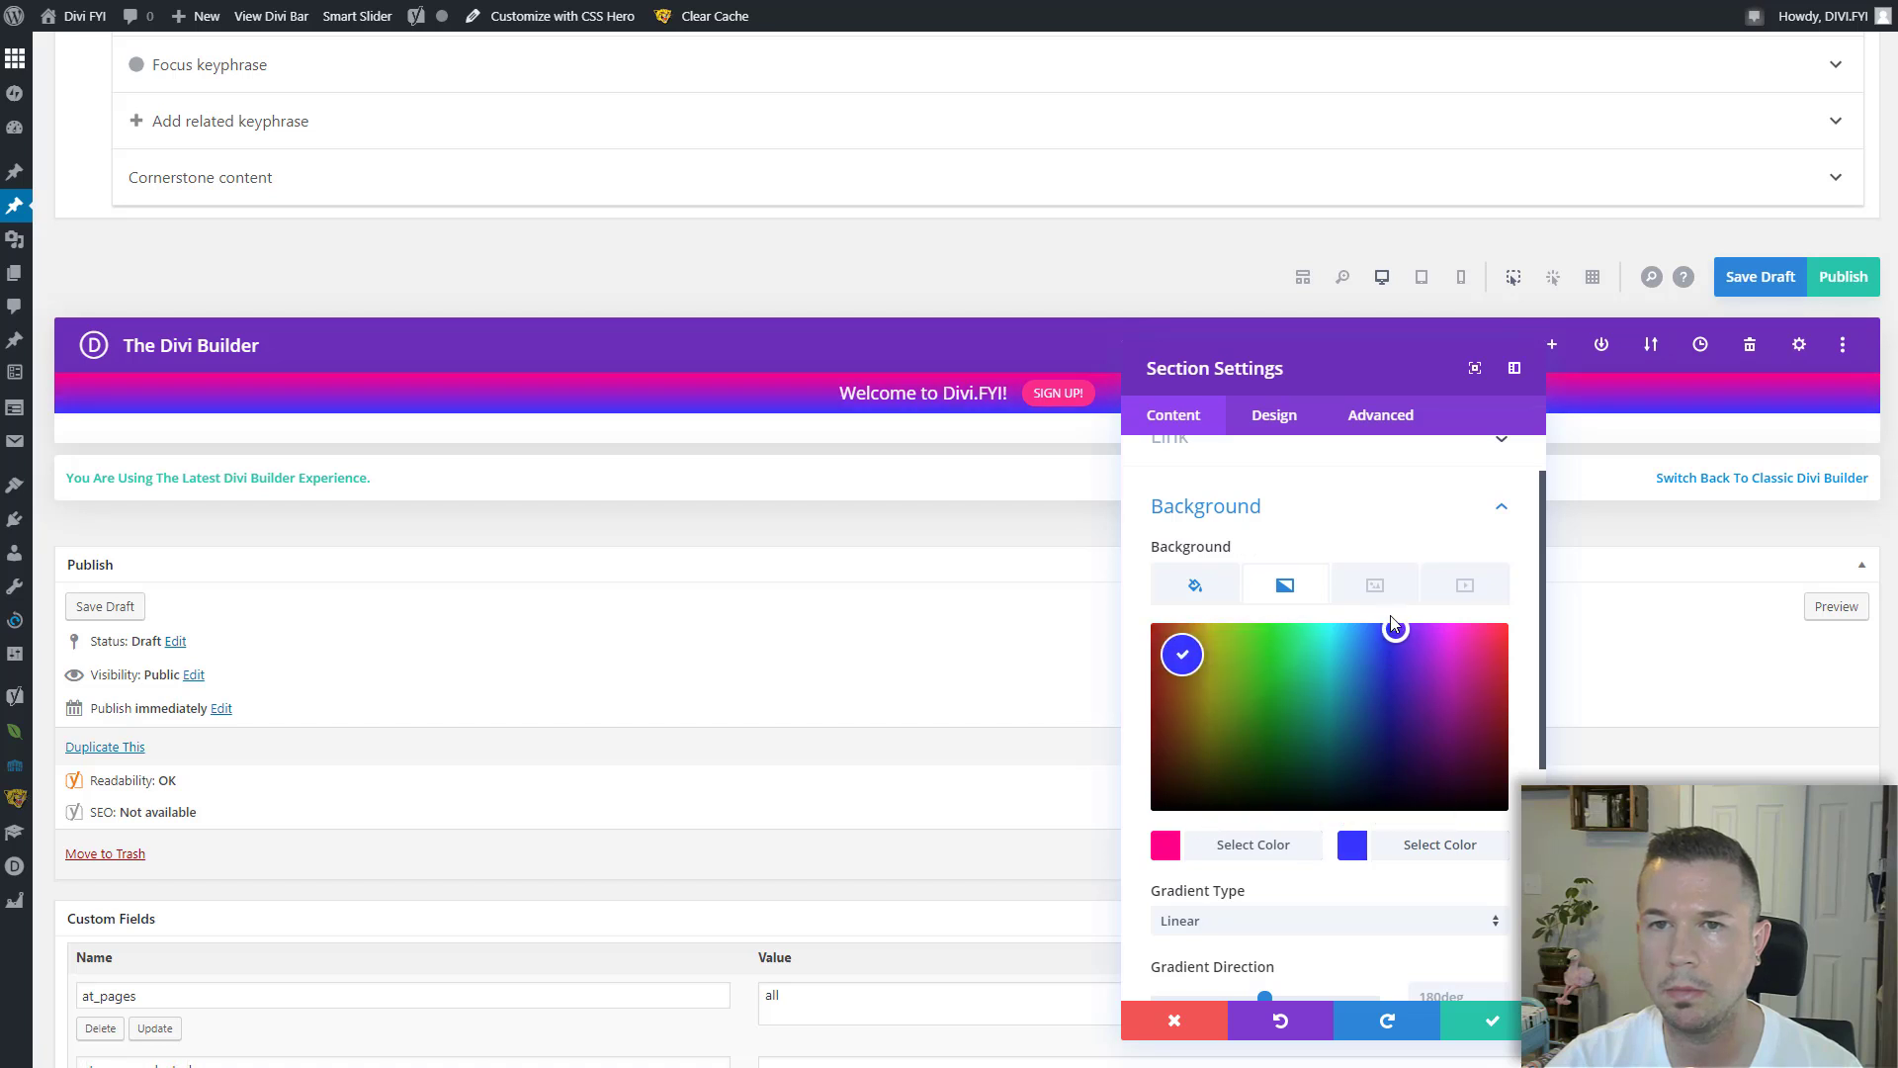
Set the section background's gradient direction to 250deg and save the section settings.
click(1390, 615)
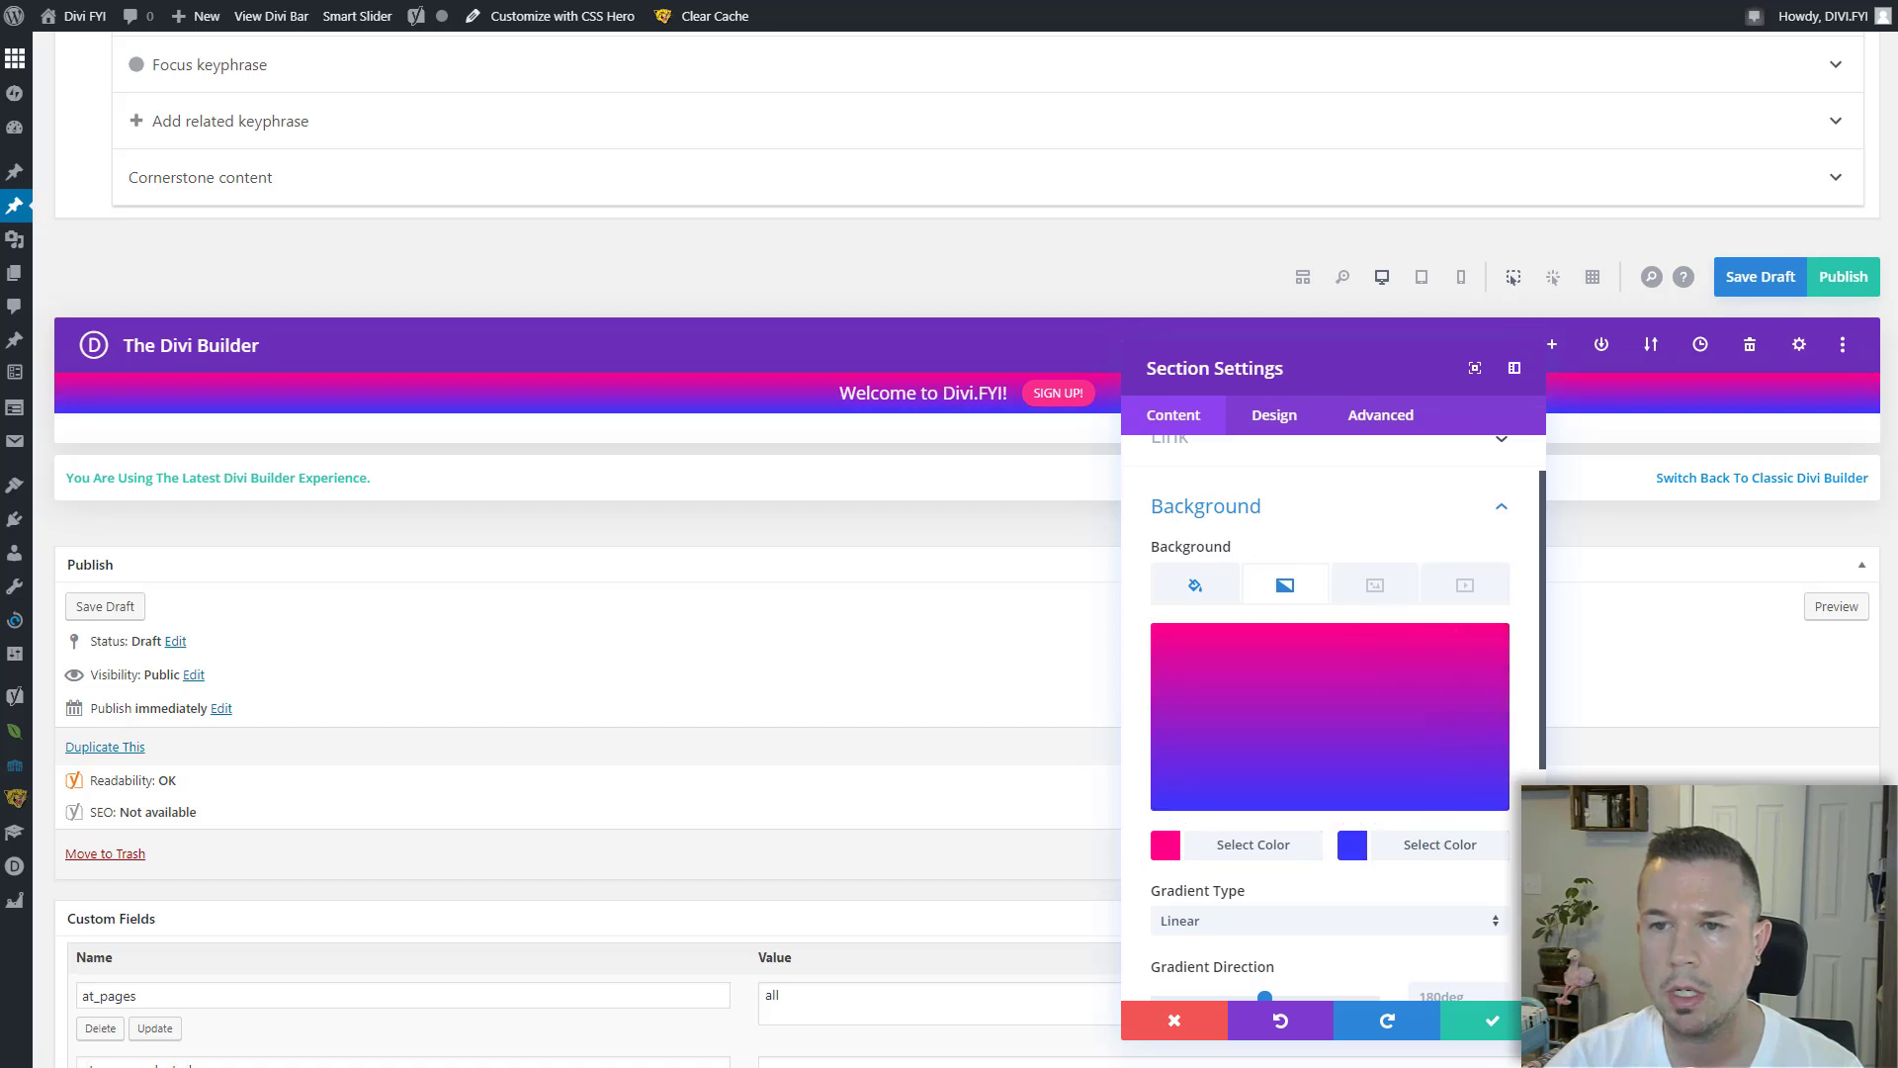
scroll(1330, 712, down, 1)
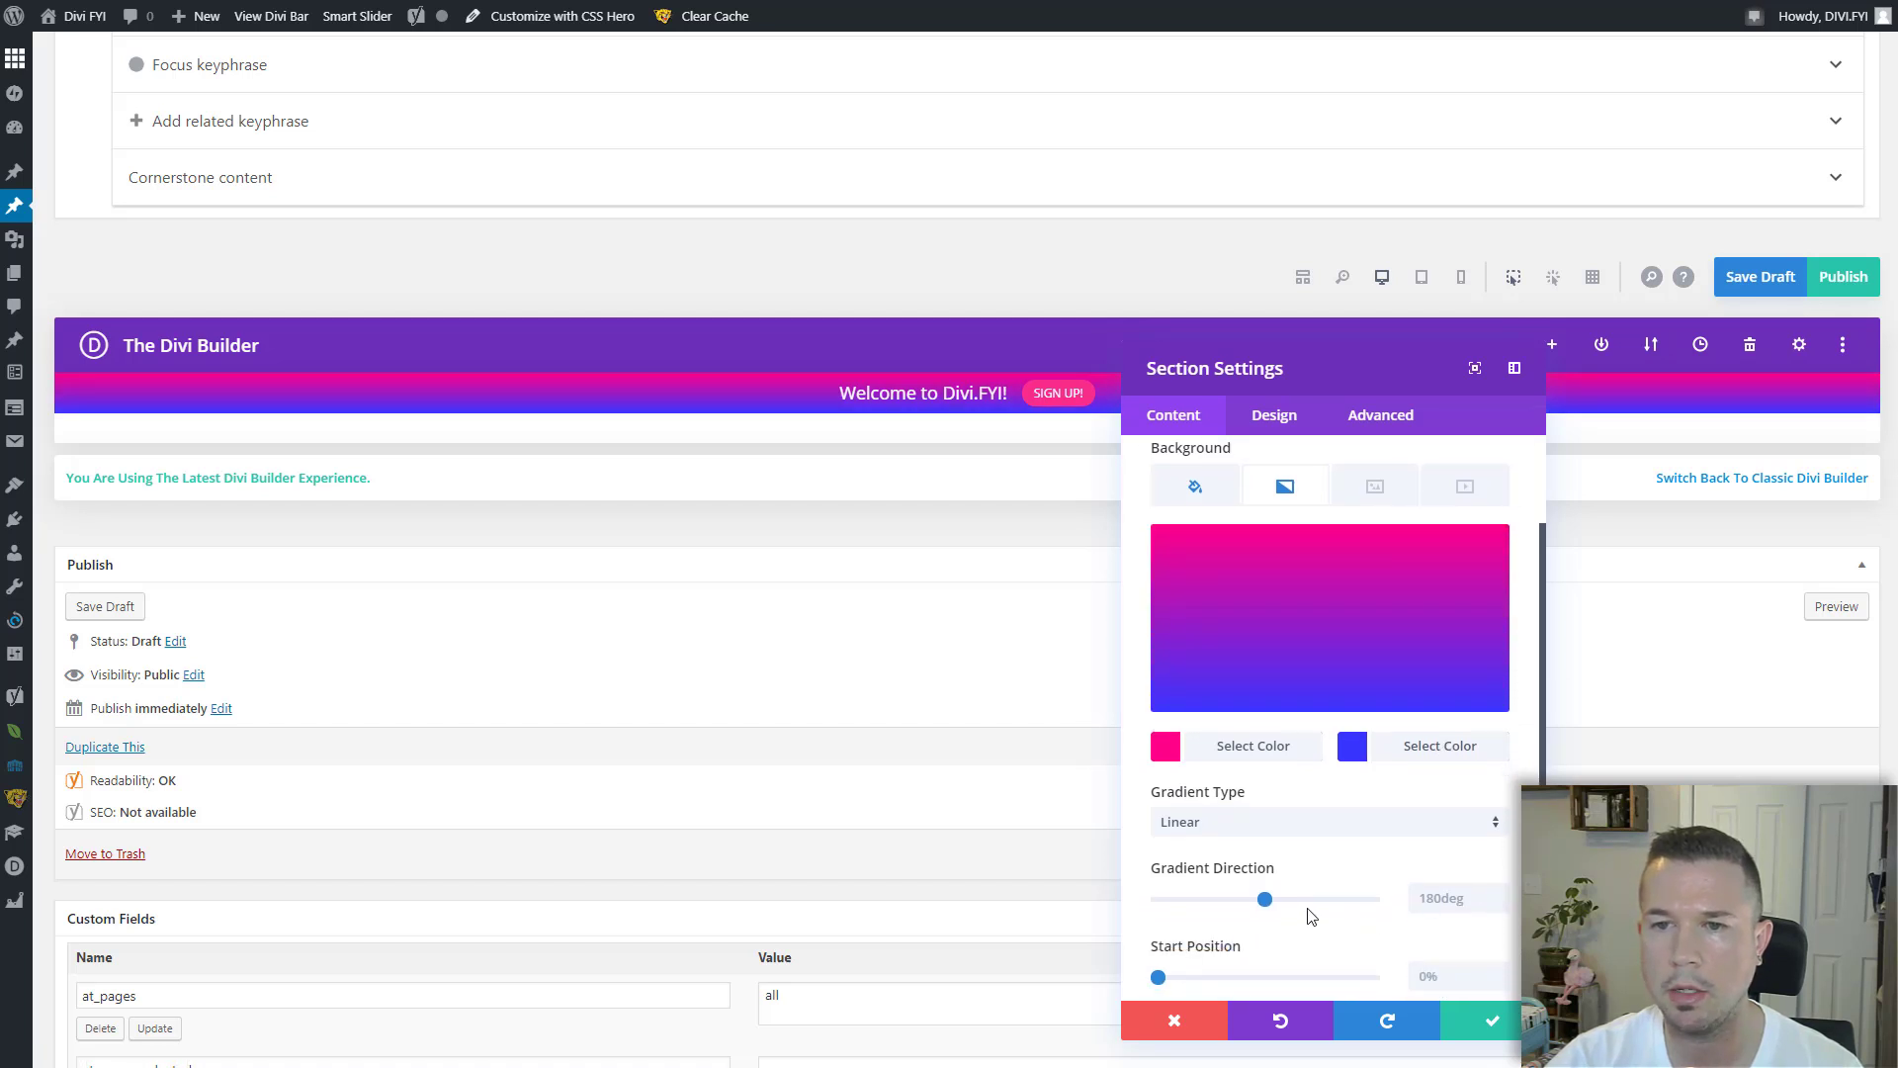
drag(1265, 900, 1305, 900)
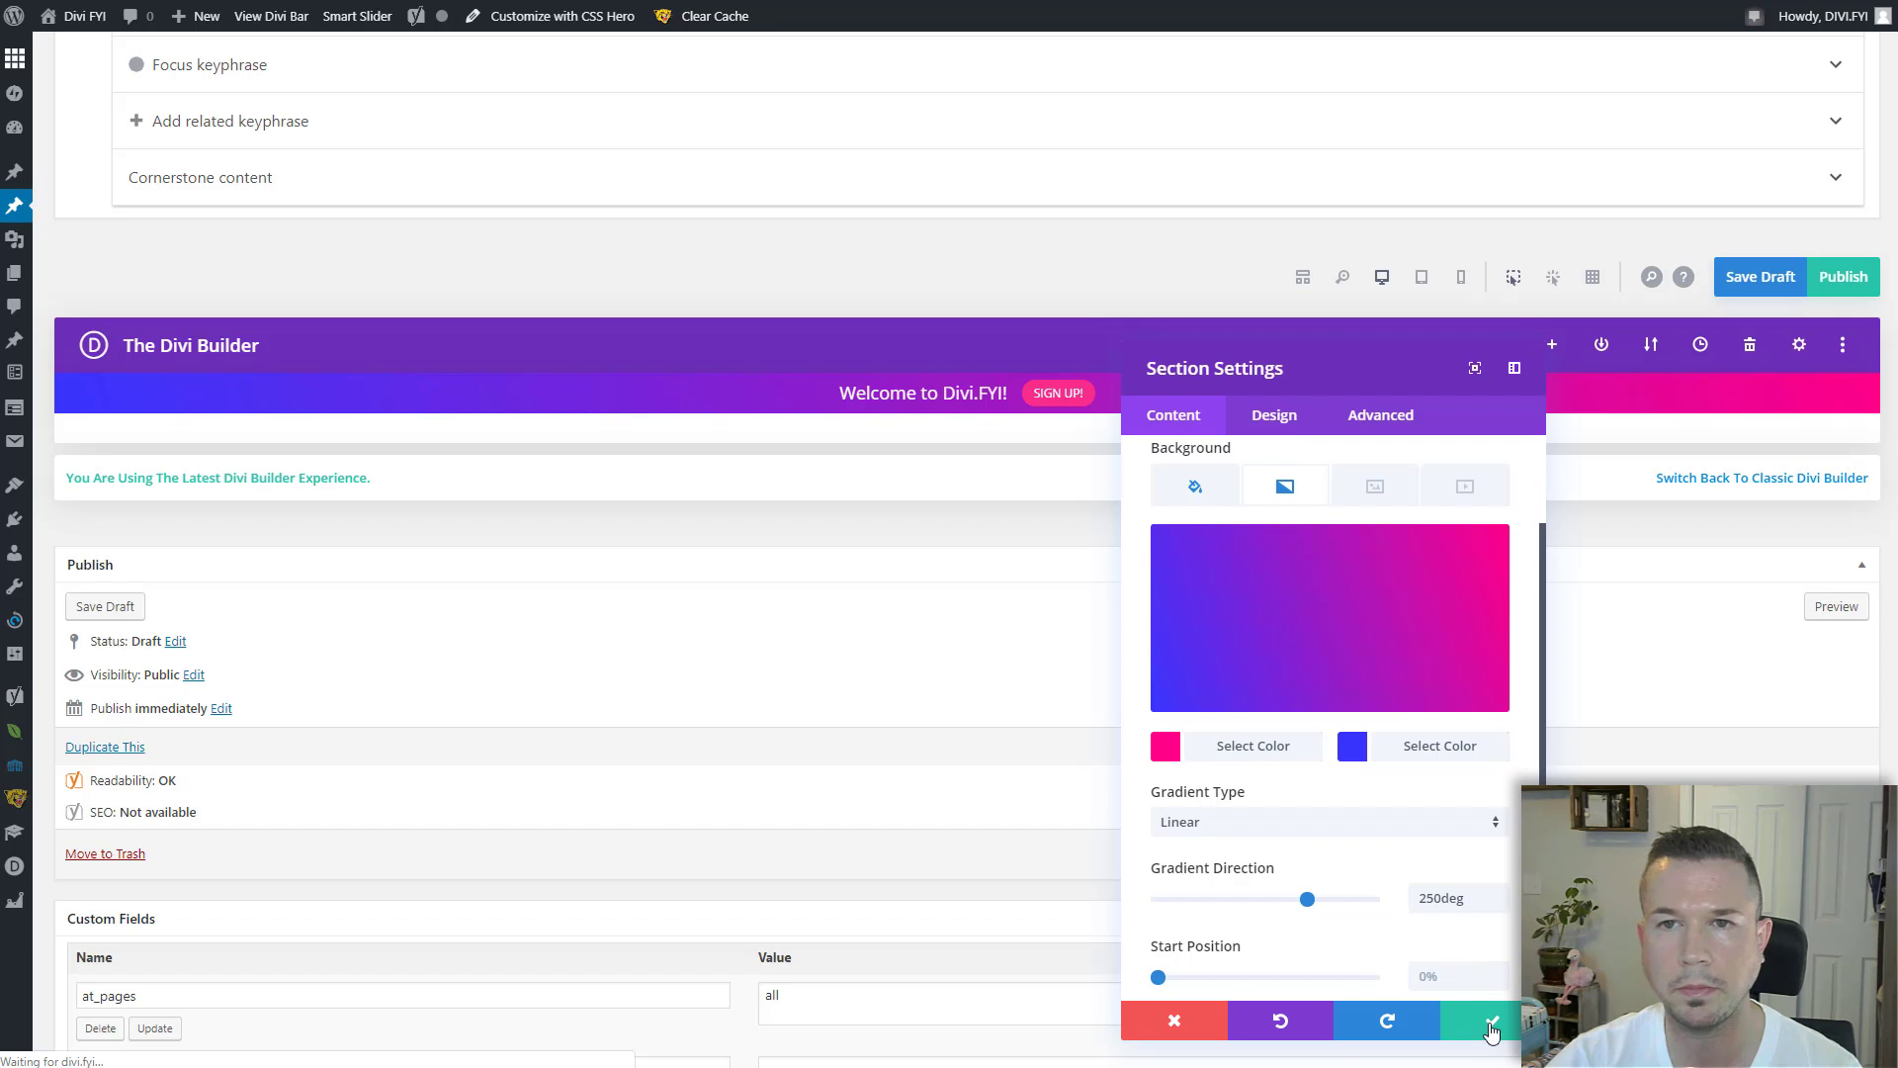
click(1492, 1028)
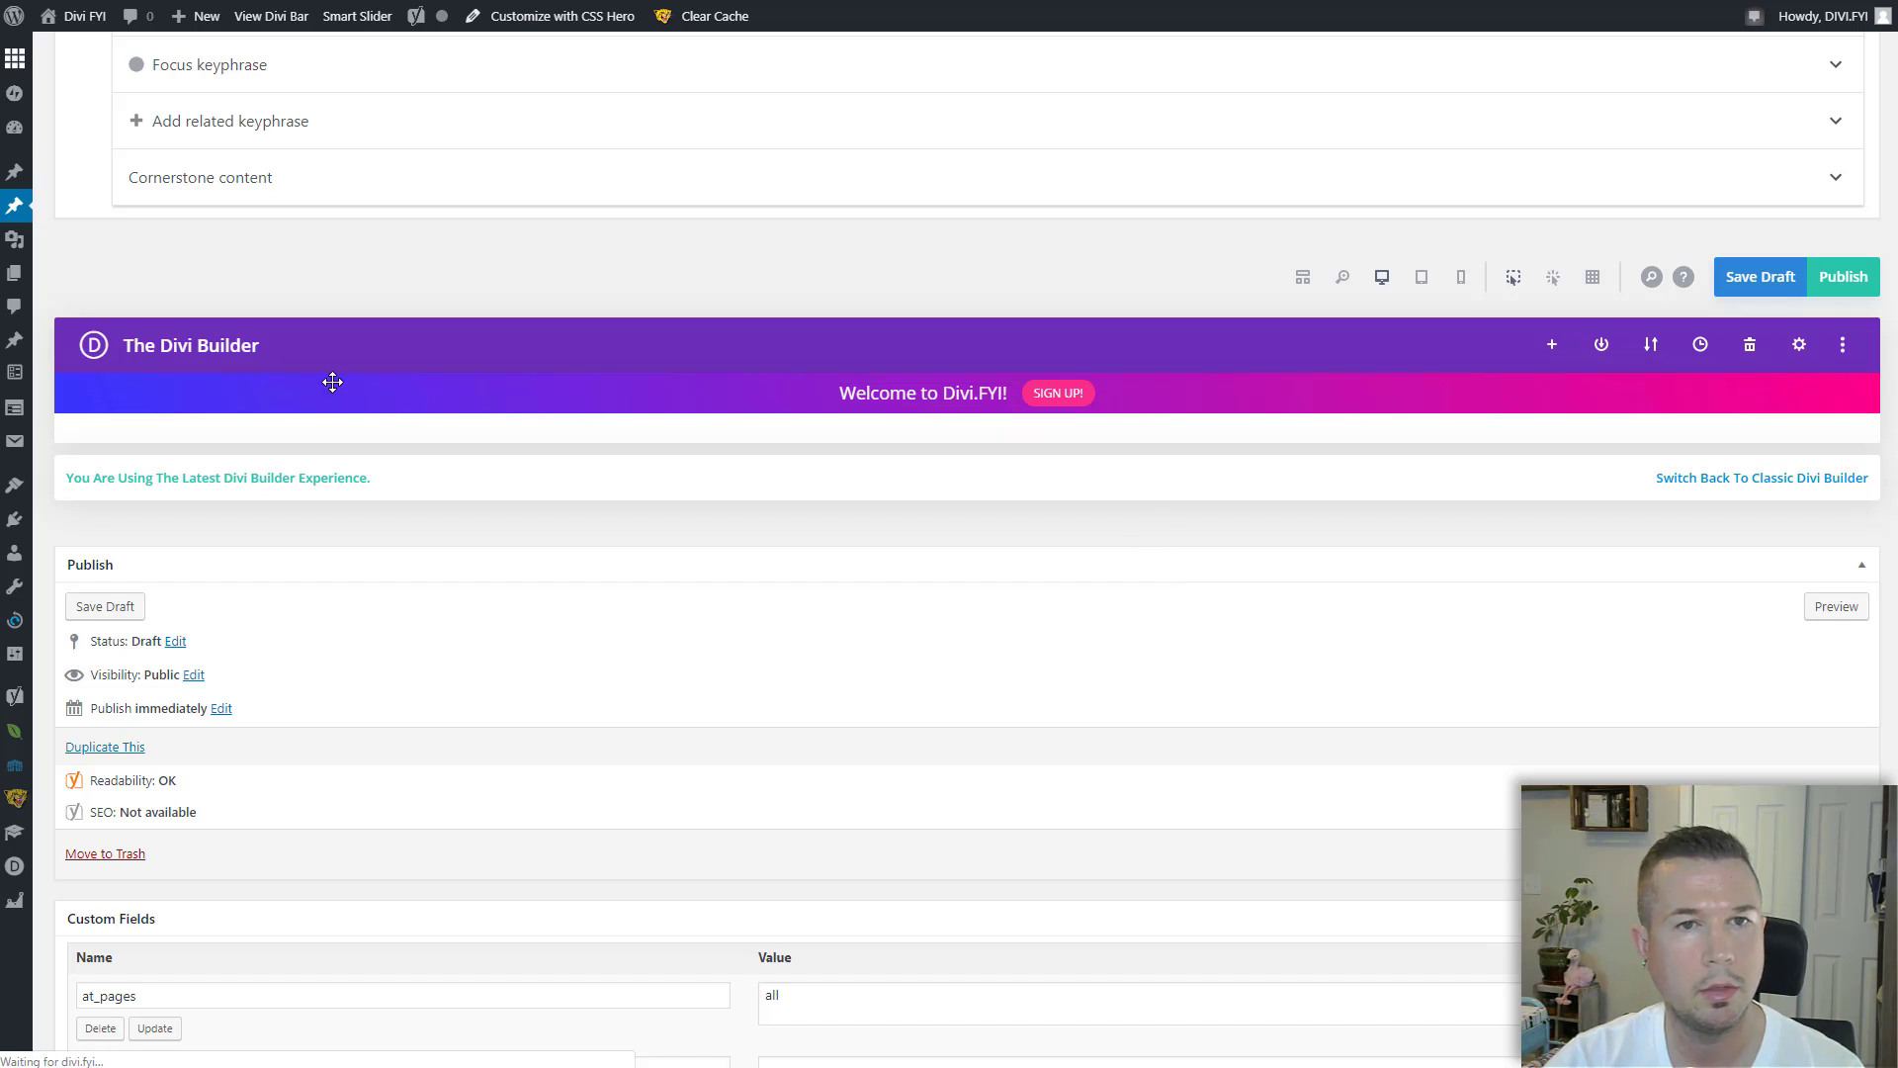
Give the bar's section the box shadow preset with 6px horizontal, 6px vertical and 18px blur, and save the section.
click(104, 392)
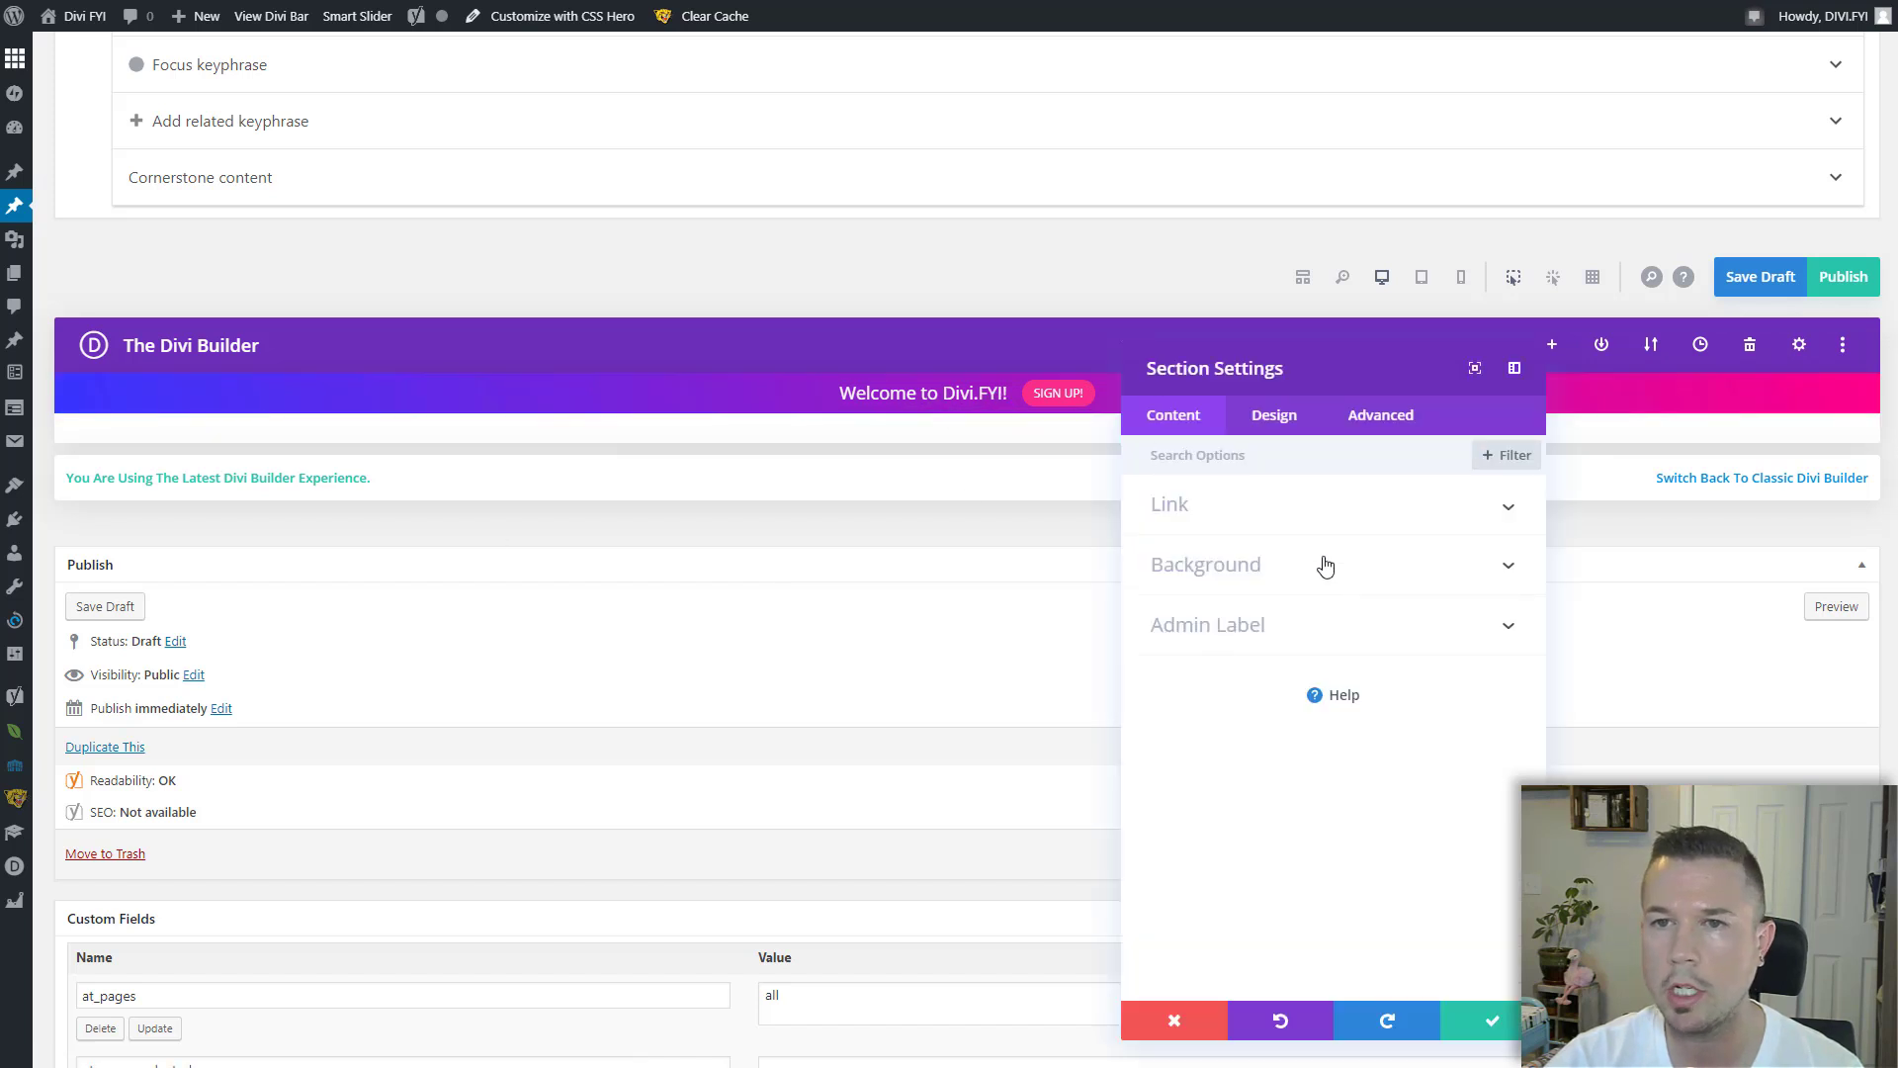
click(1270, 420)
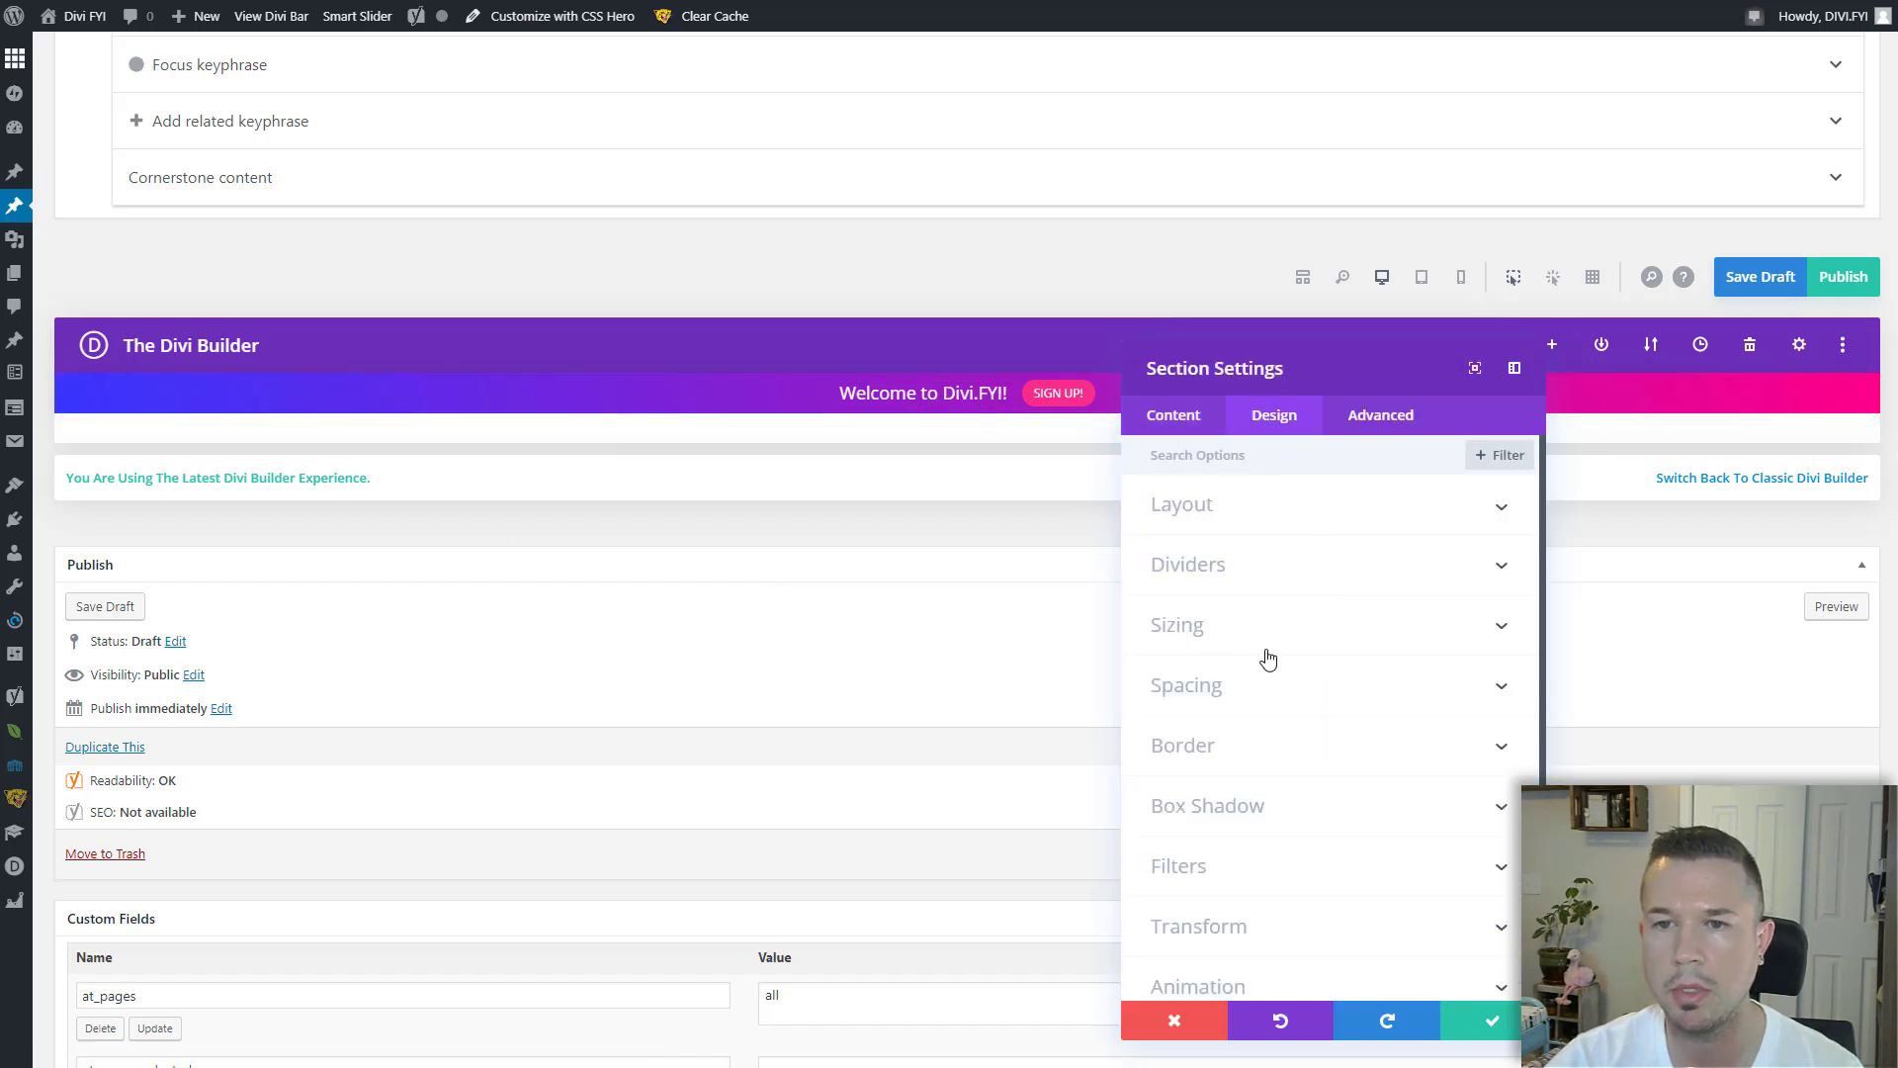
click(1256, 805)
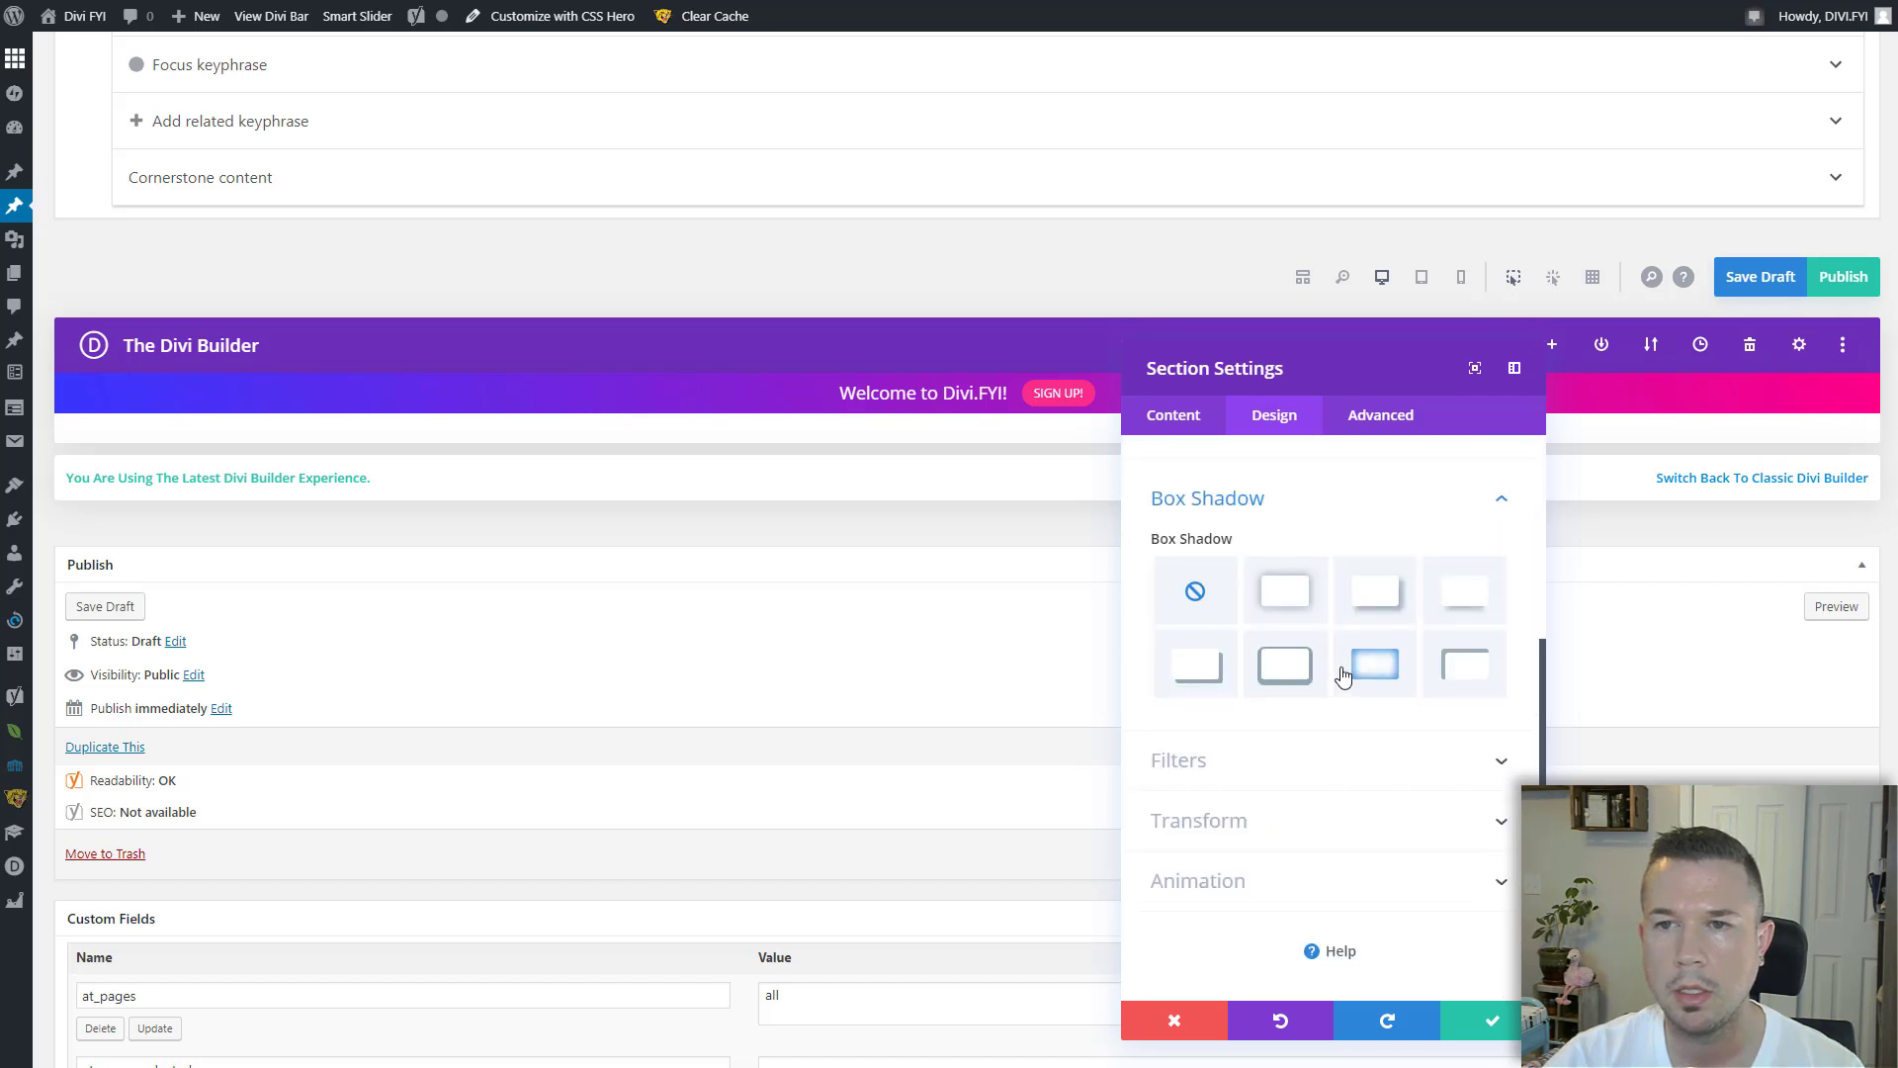
click(1358, 588)
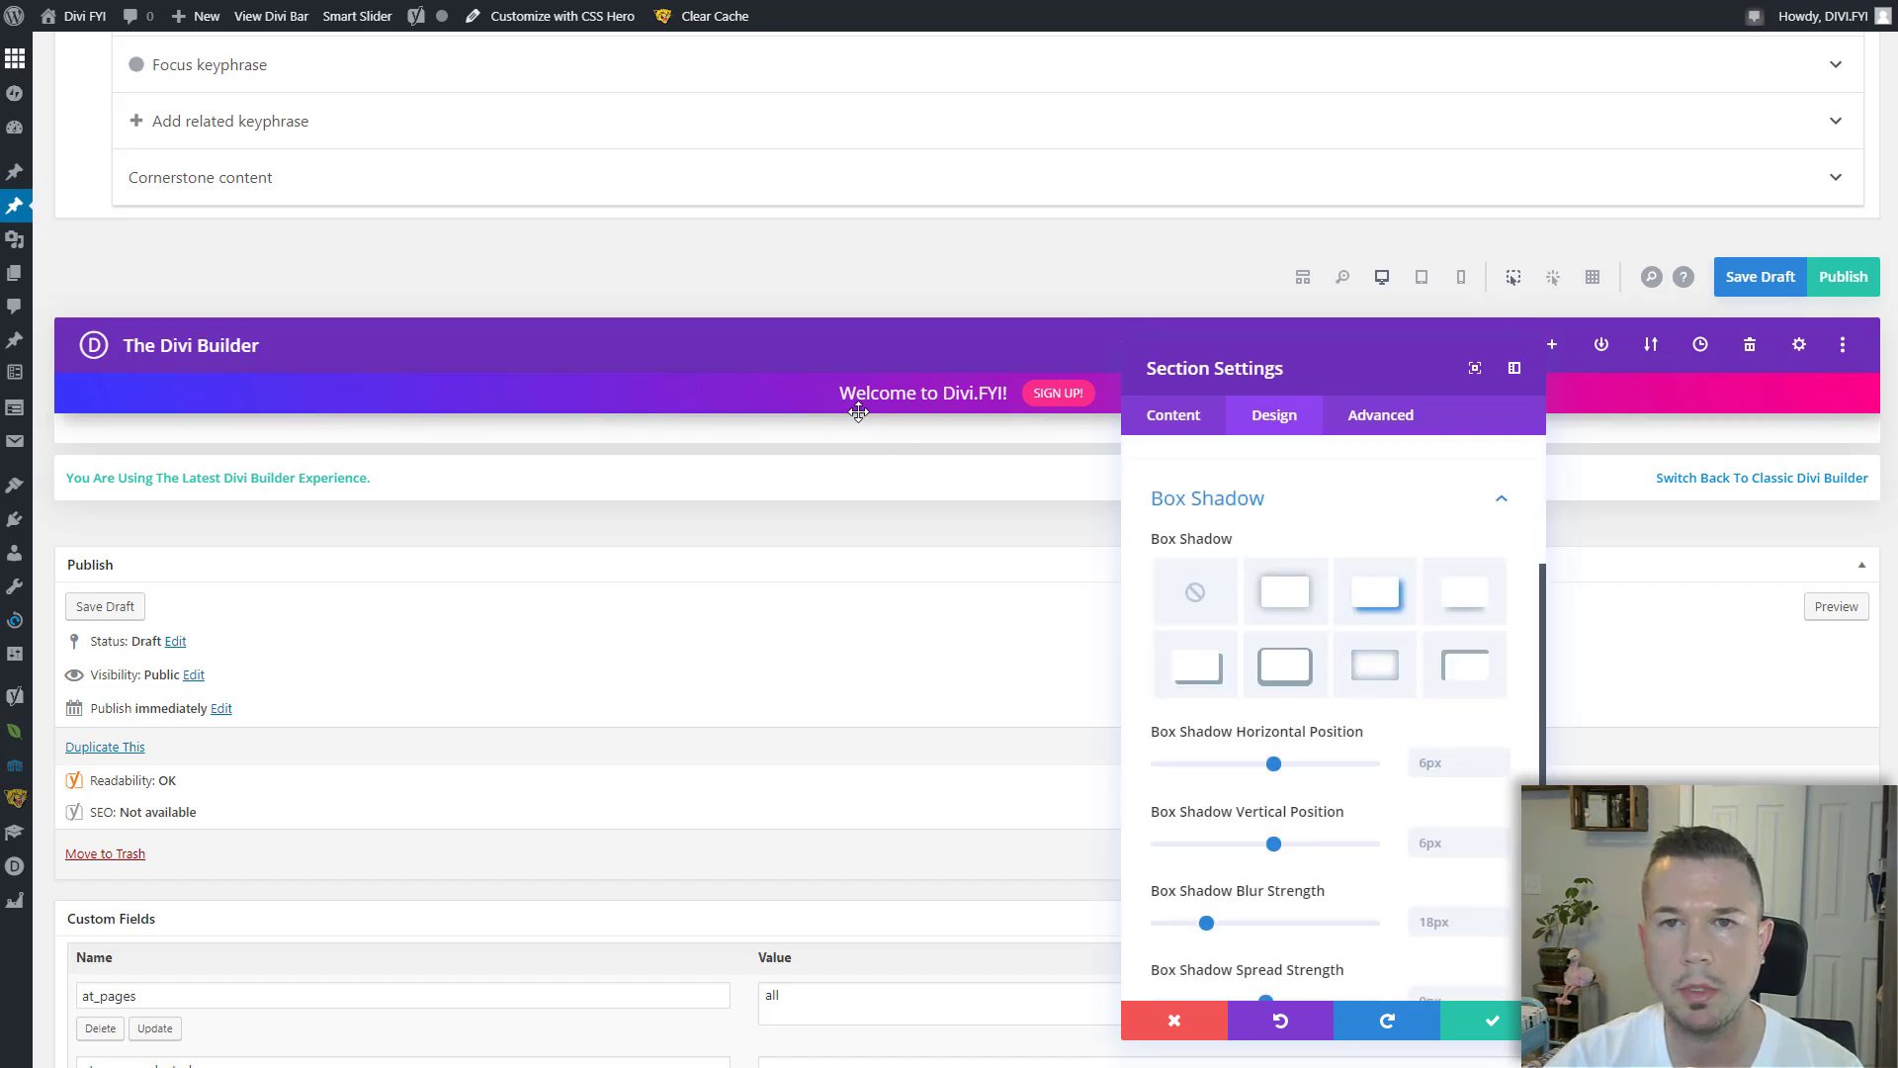
click(1488, 1028)
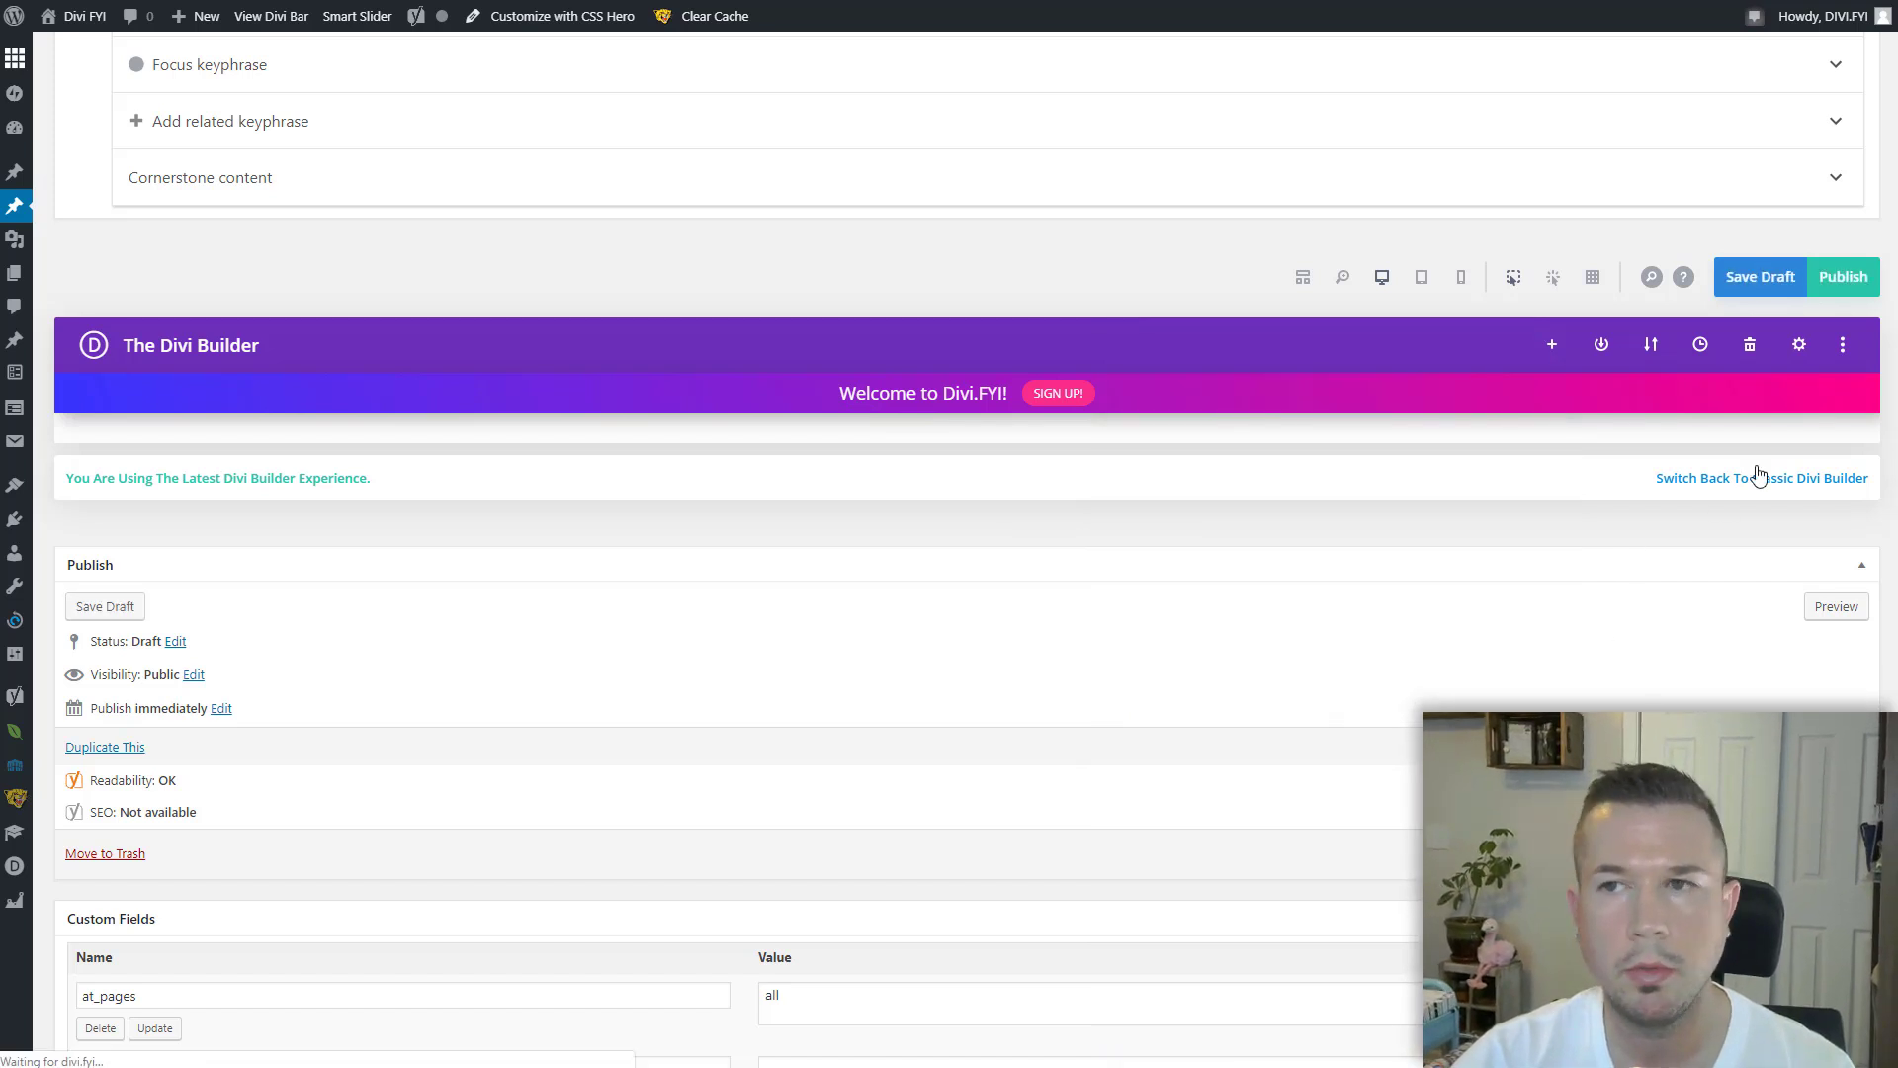
Set the Divi bar's display locations to All pages.
scroll(1562, 595, down, 2)
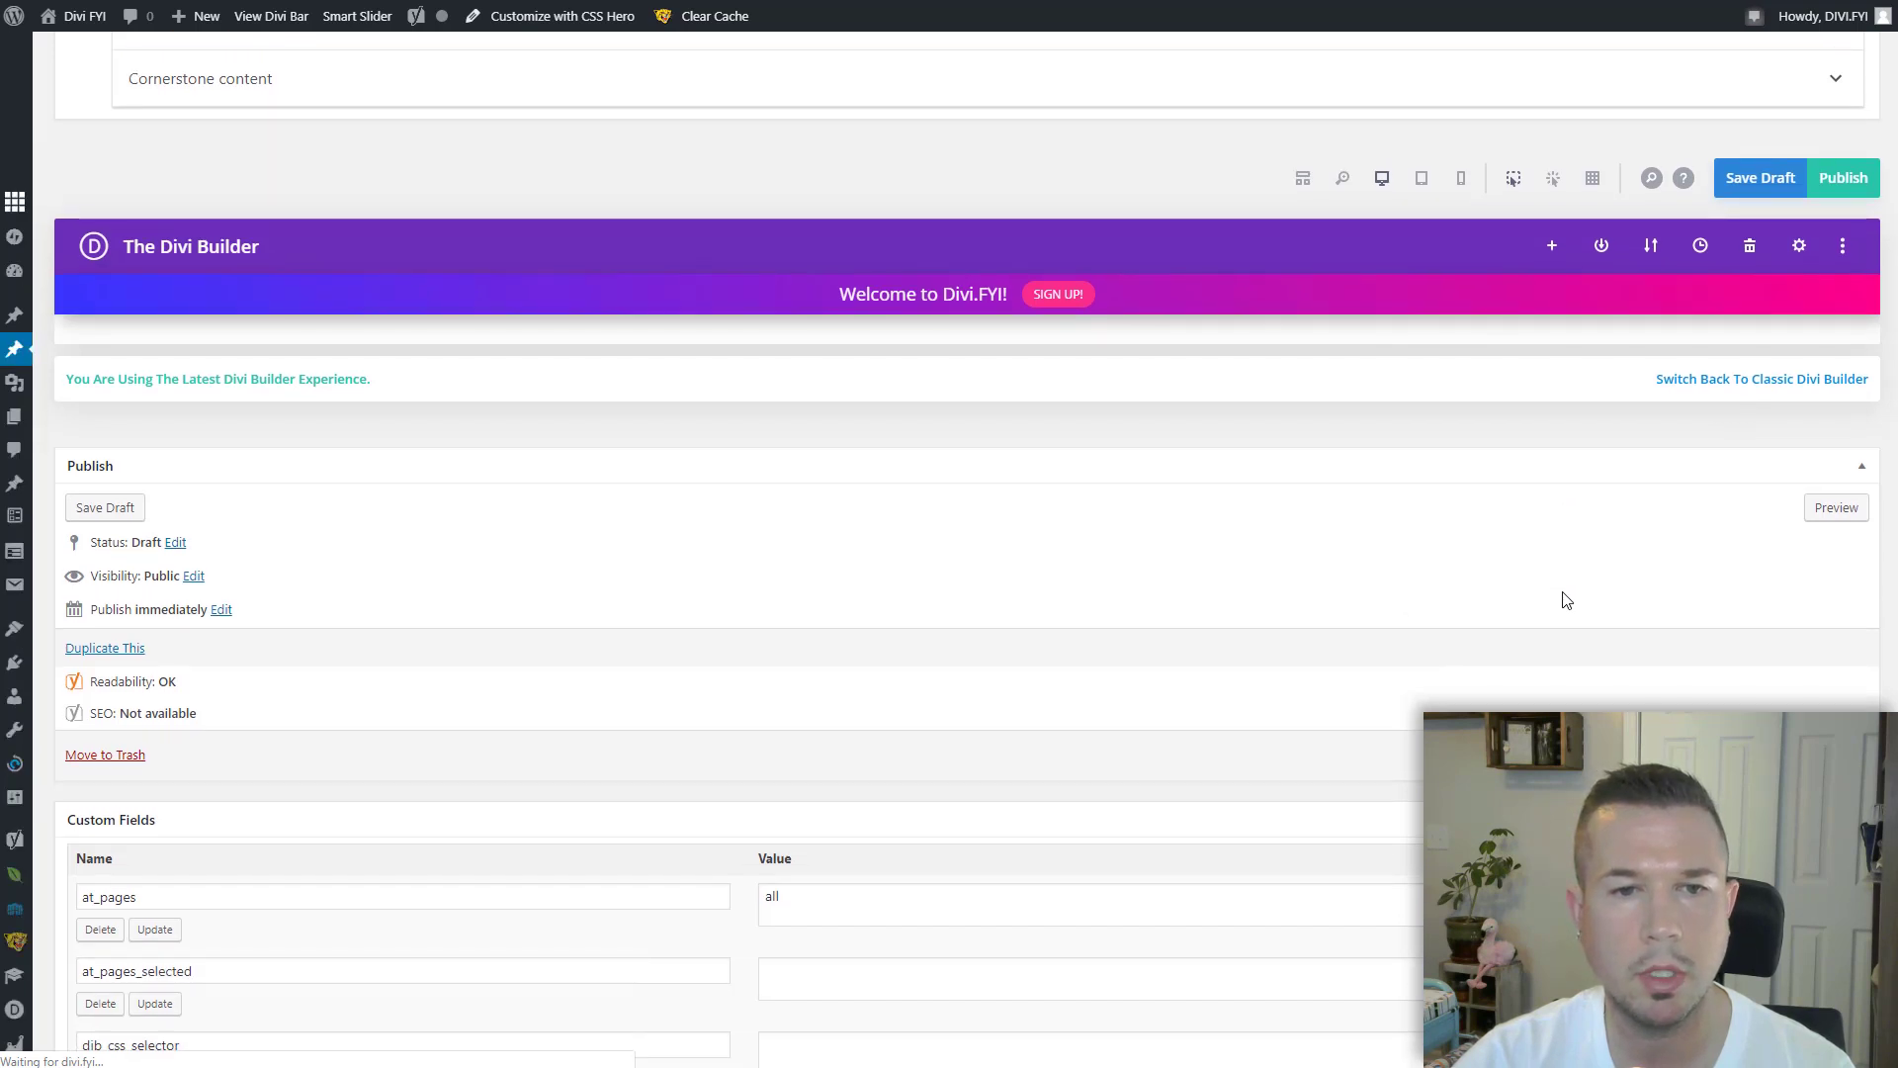
scroll(1471, 561, down, 4)
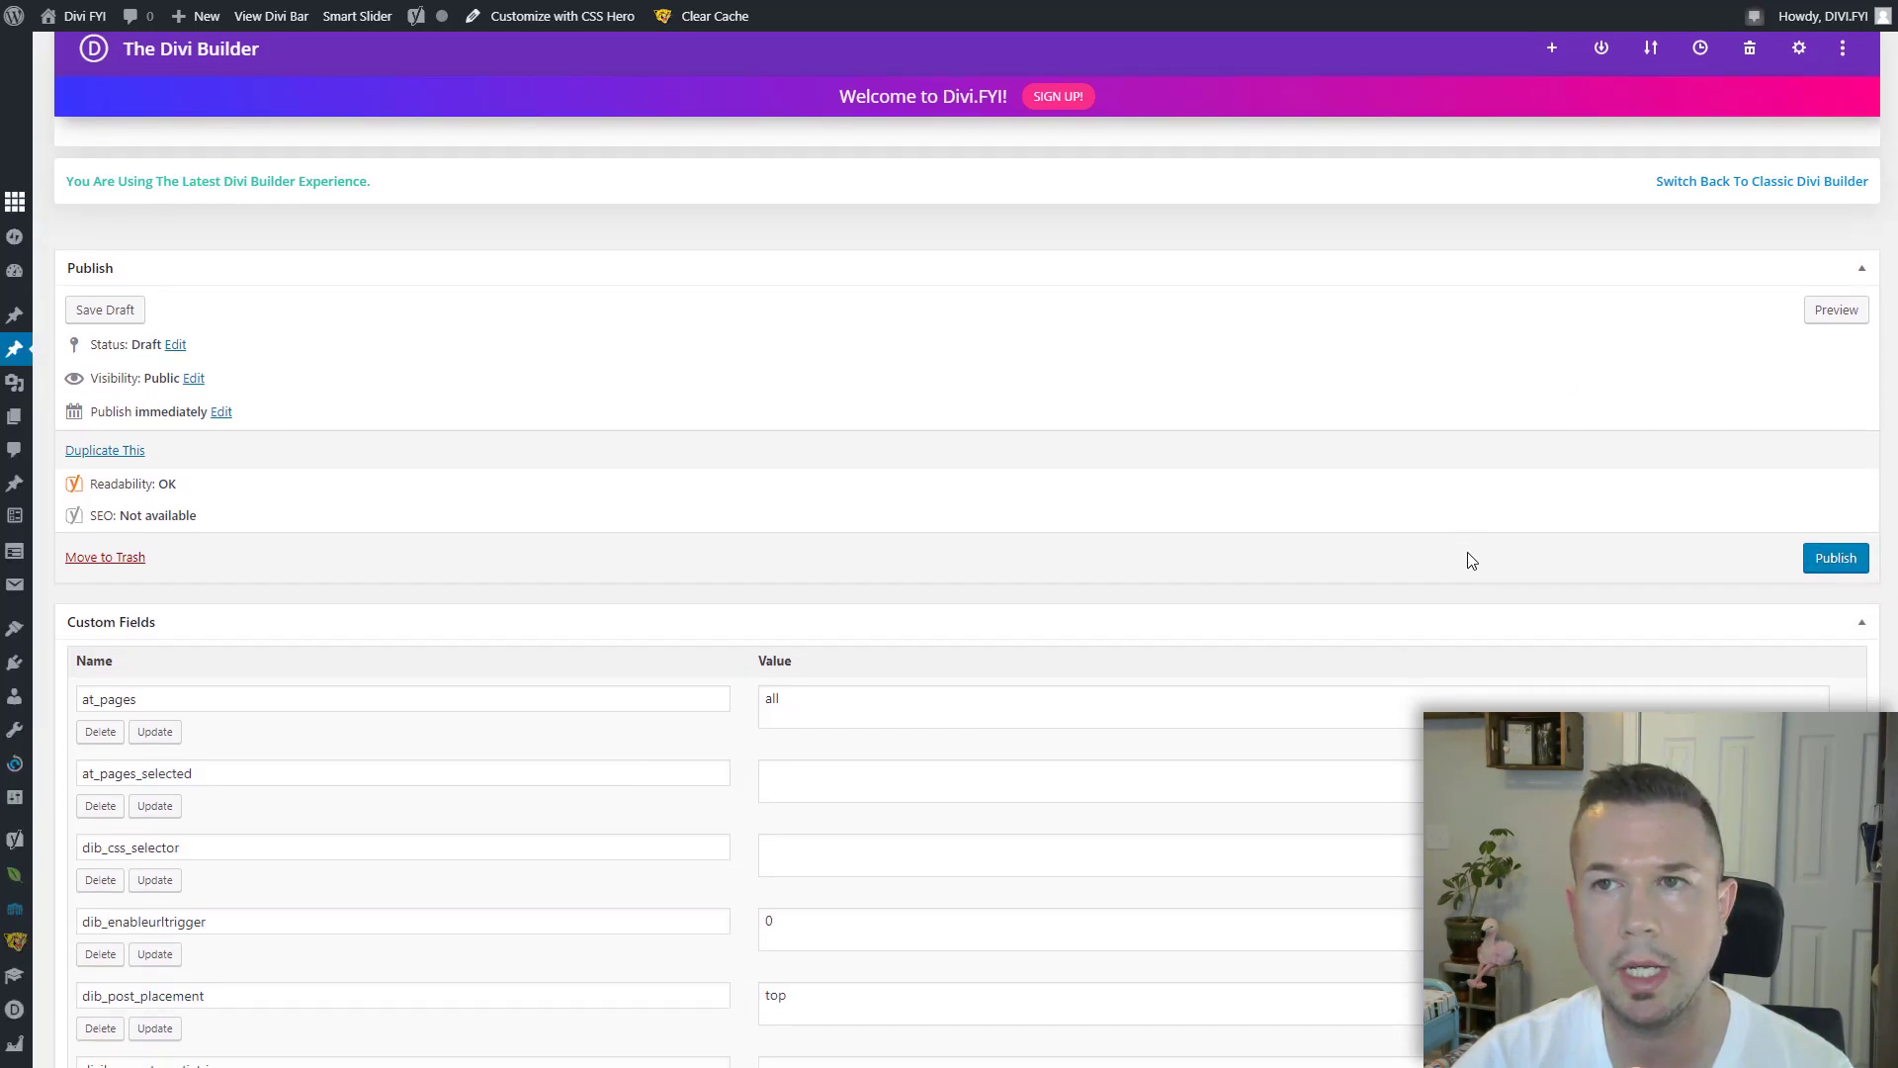
scroll(1444, 539, down, 1)
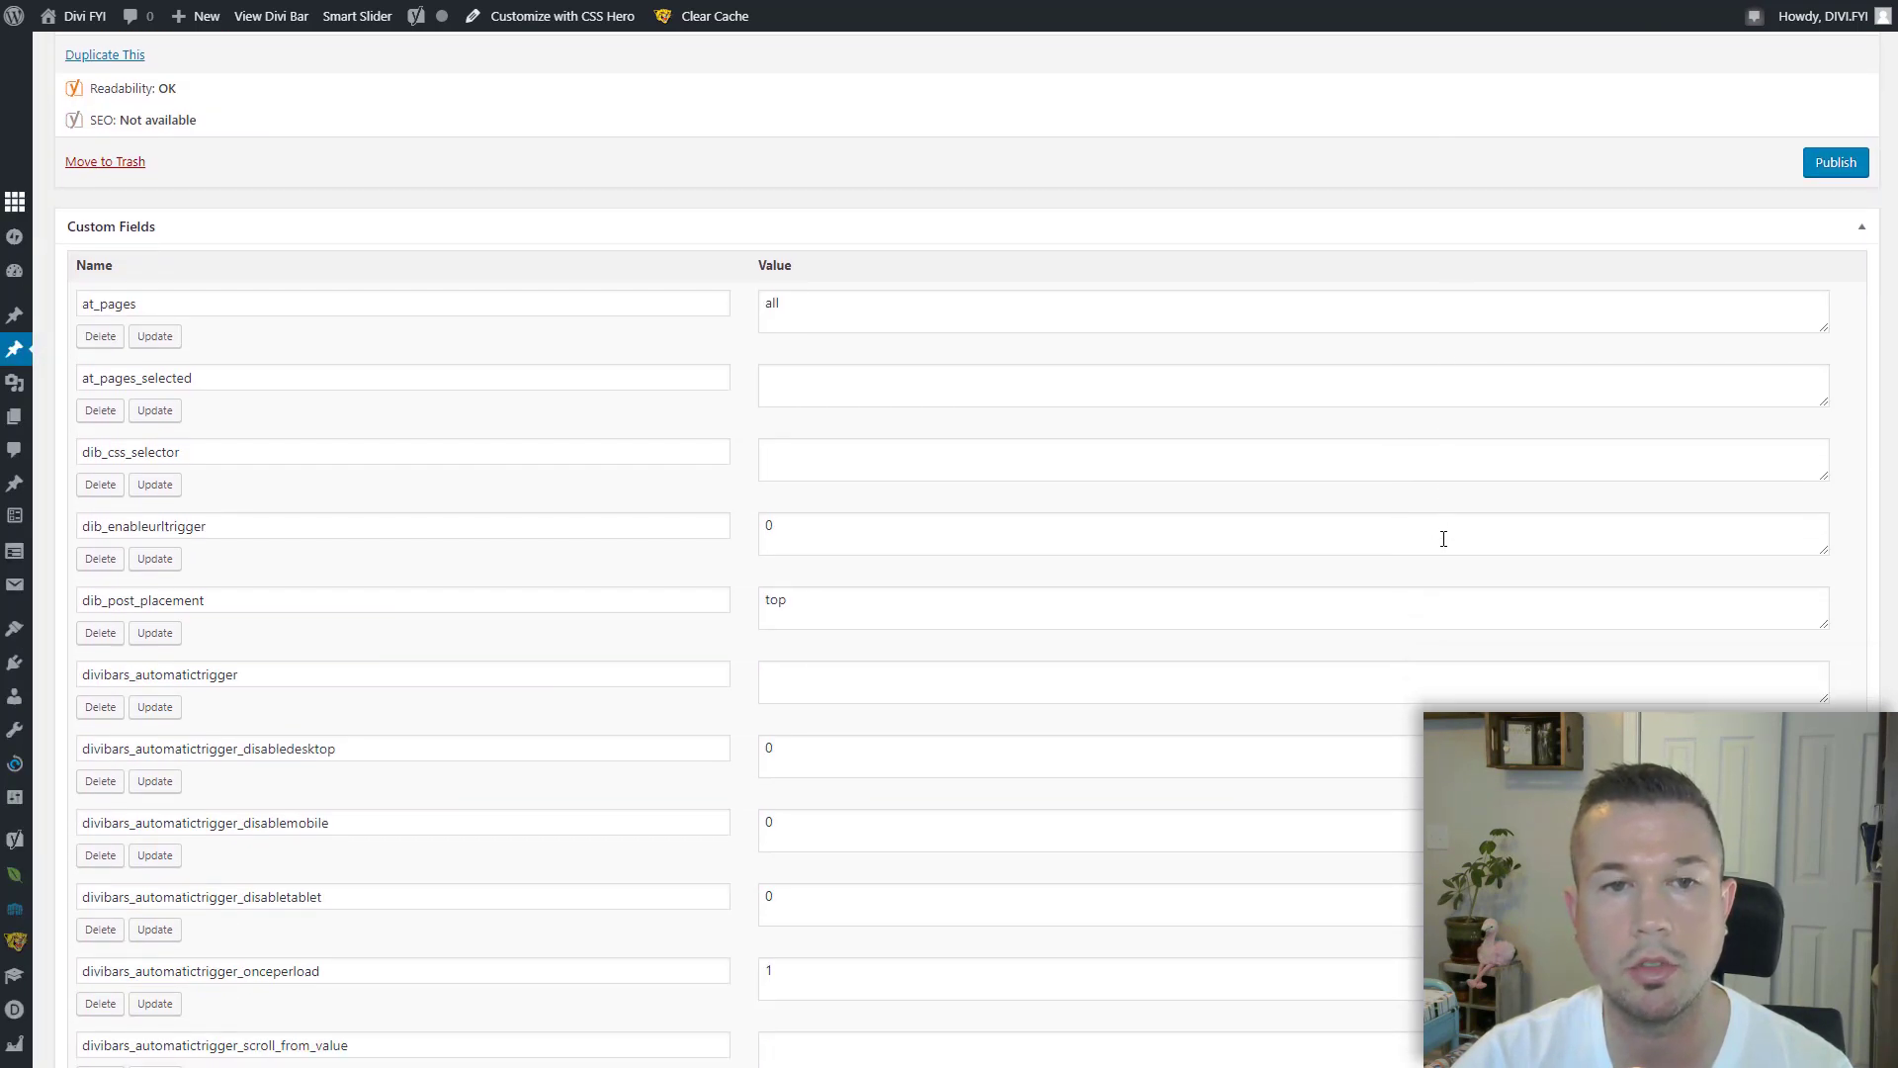
scroll(1443, 539, down, 15)
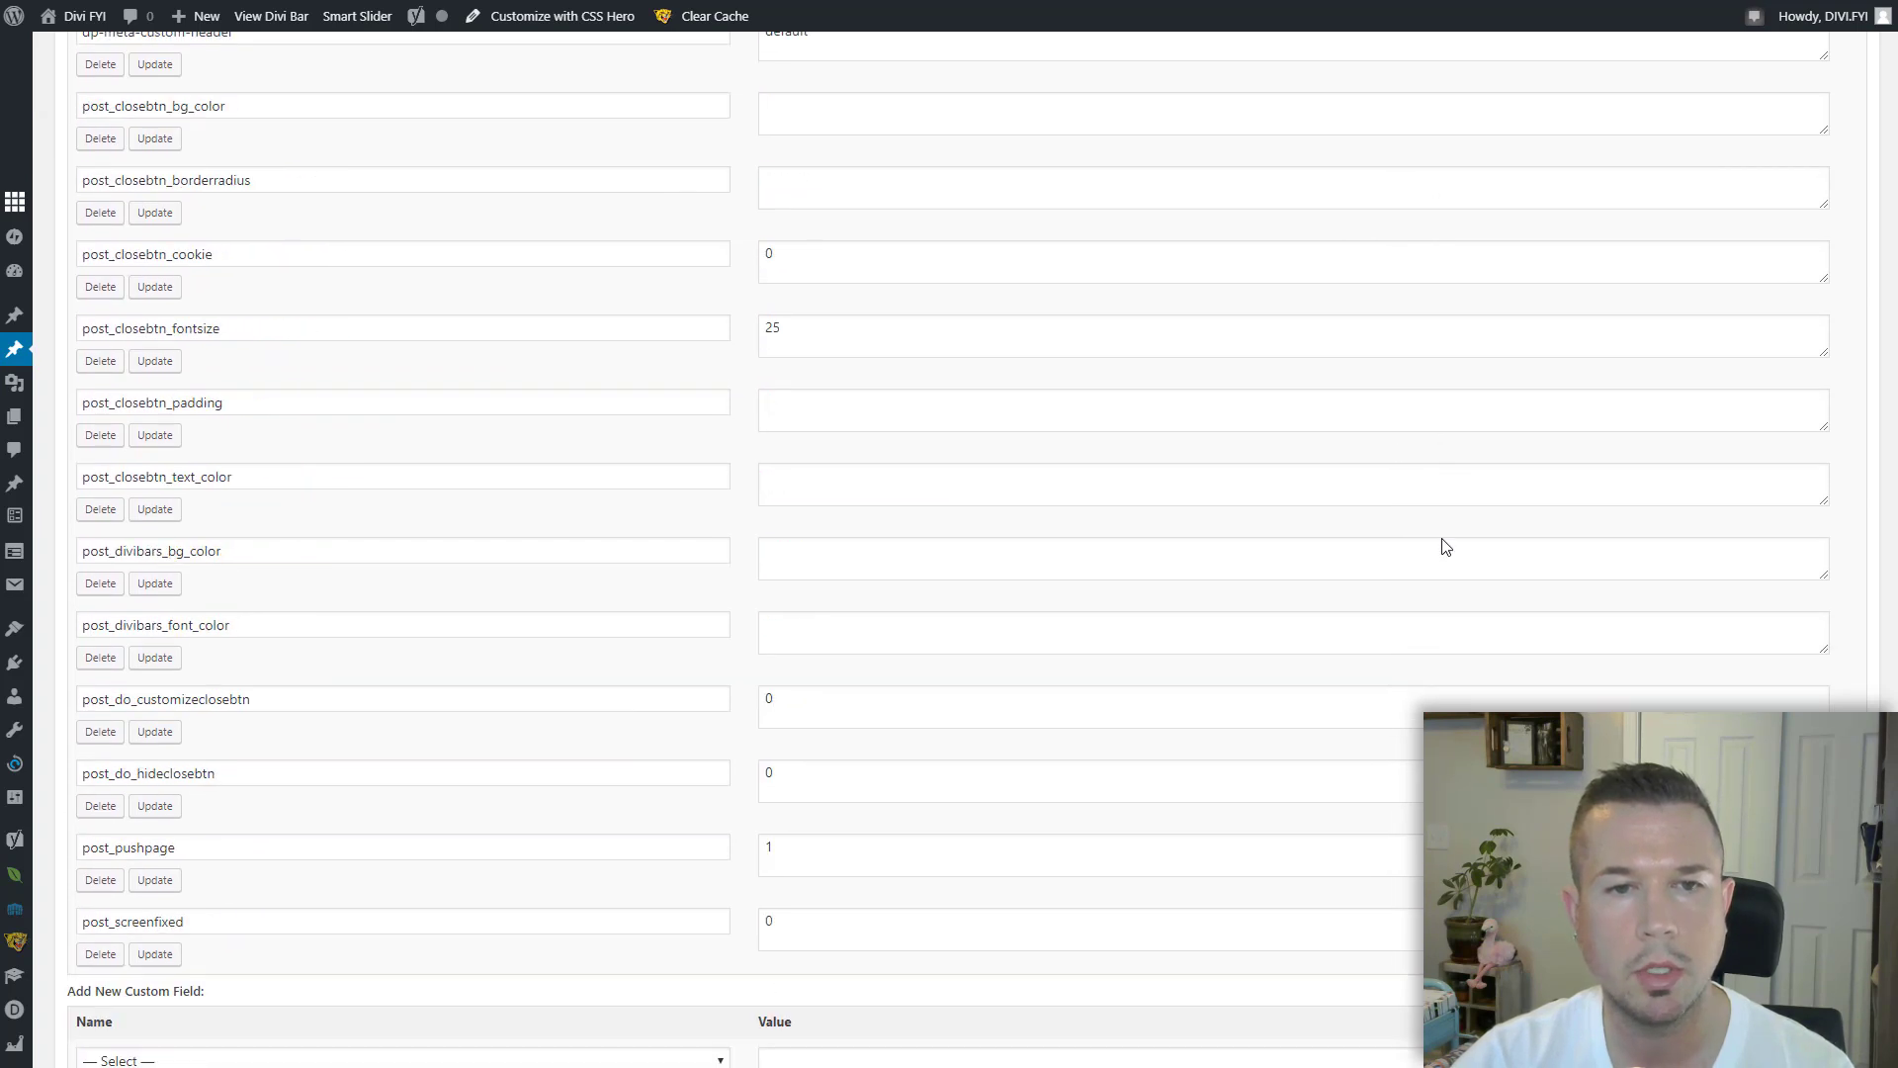
scroll(1444, 539, down, 2)
scroll(1173, 645, down, 3)
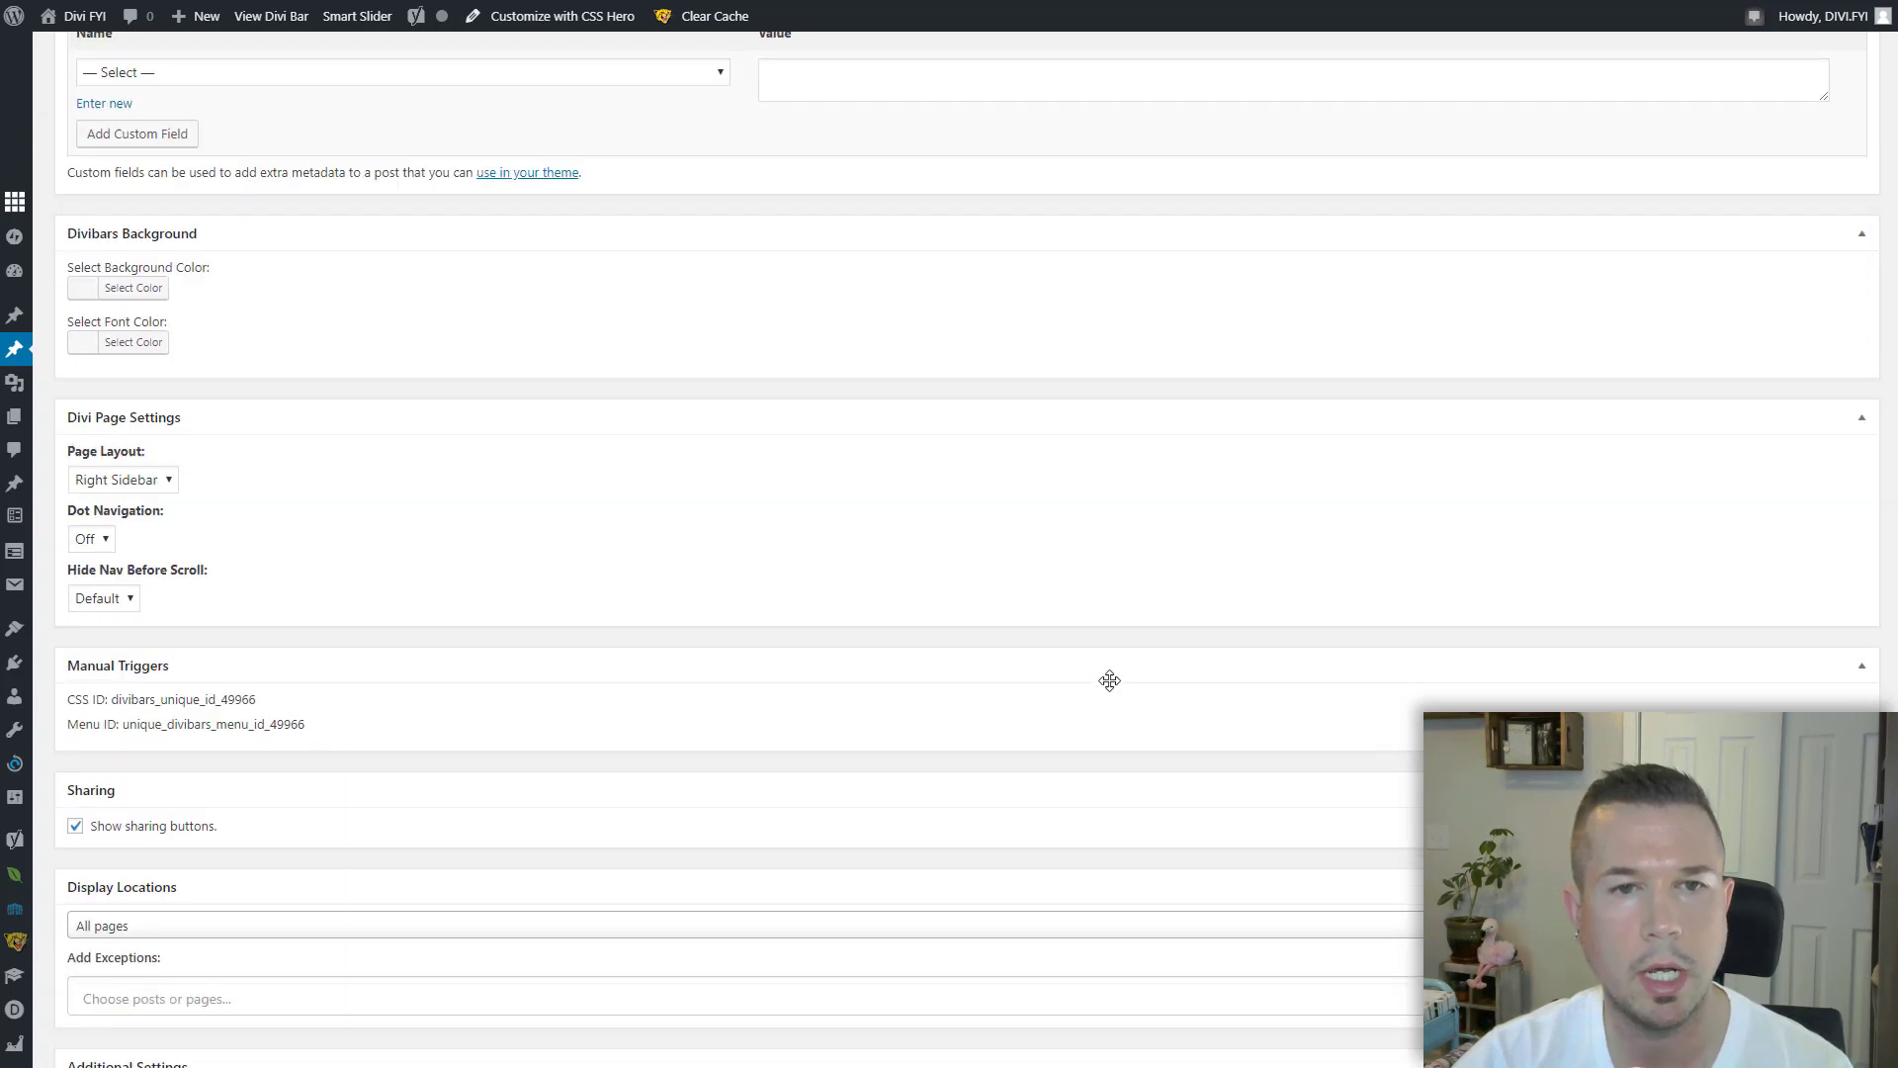
scroll(791, 659, down, 2)
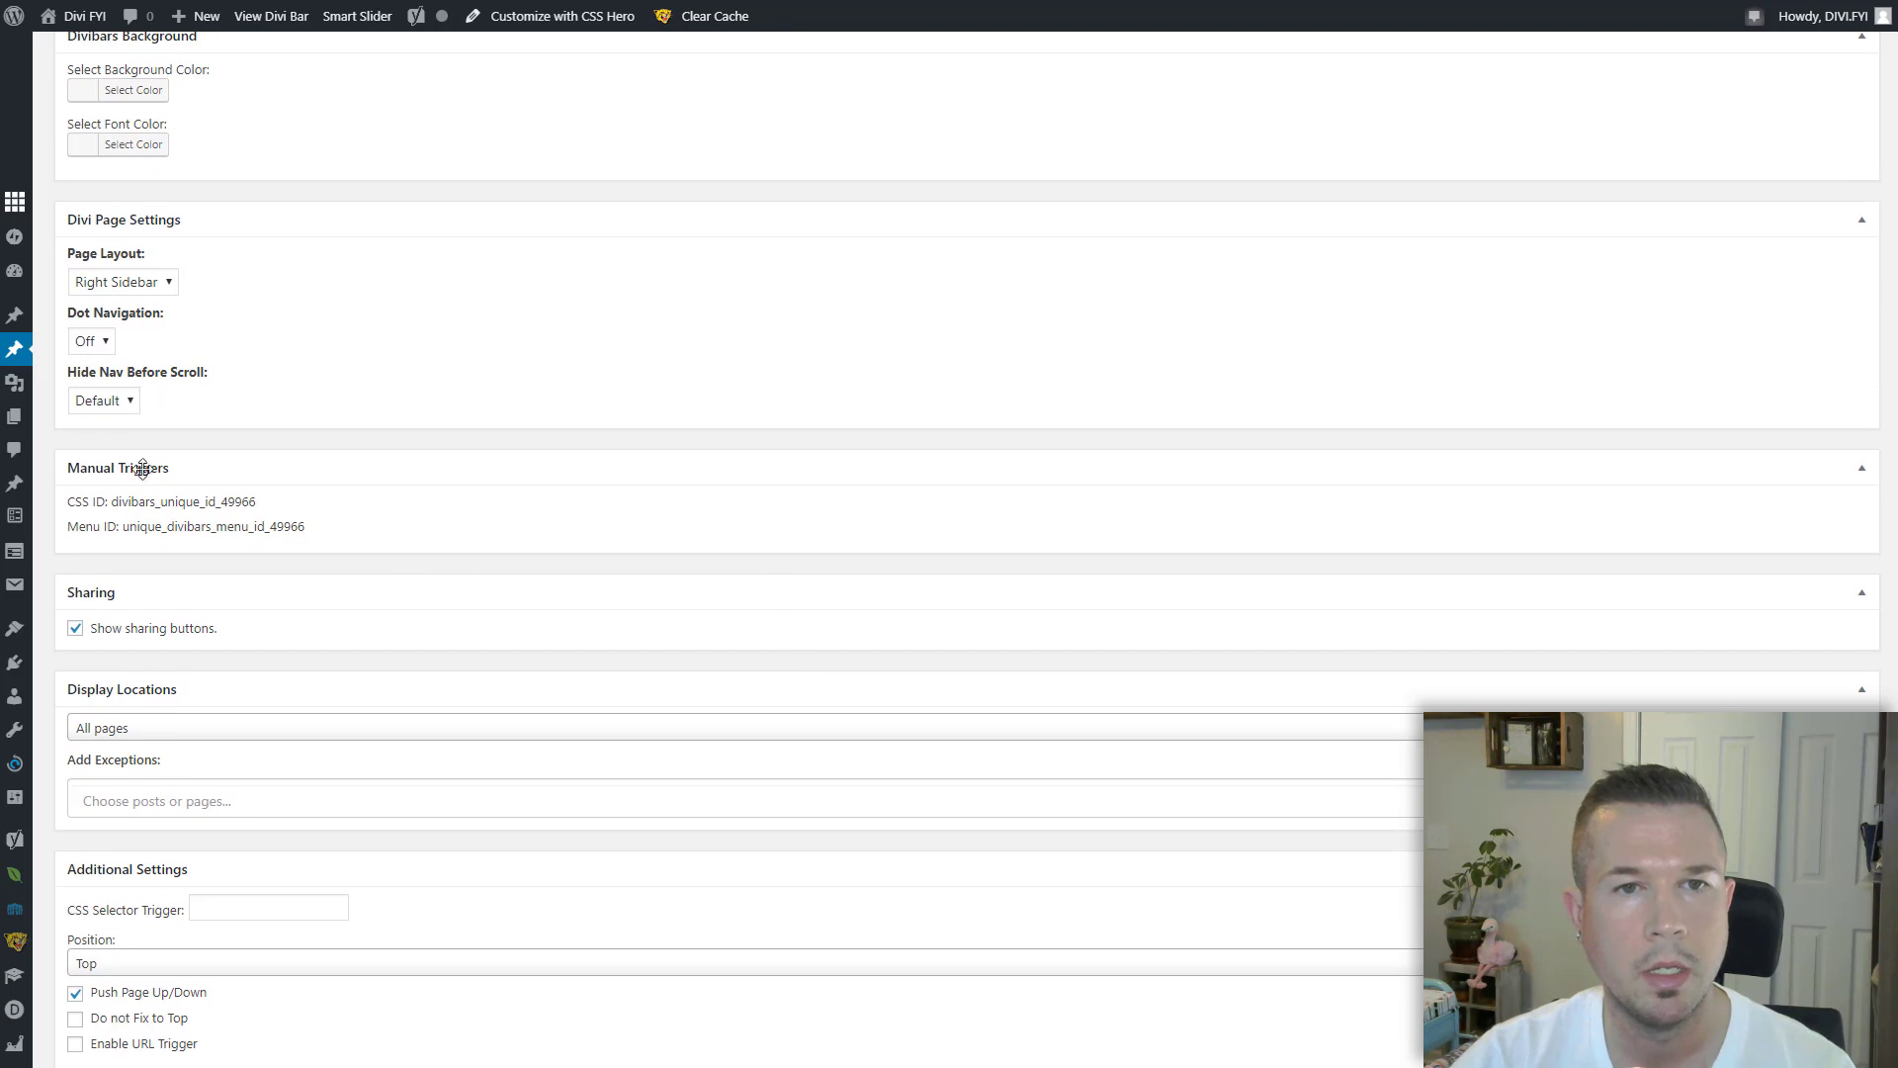
scroll(99, 584, down, 2)
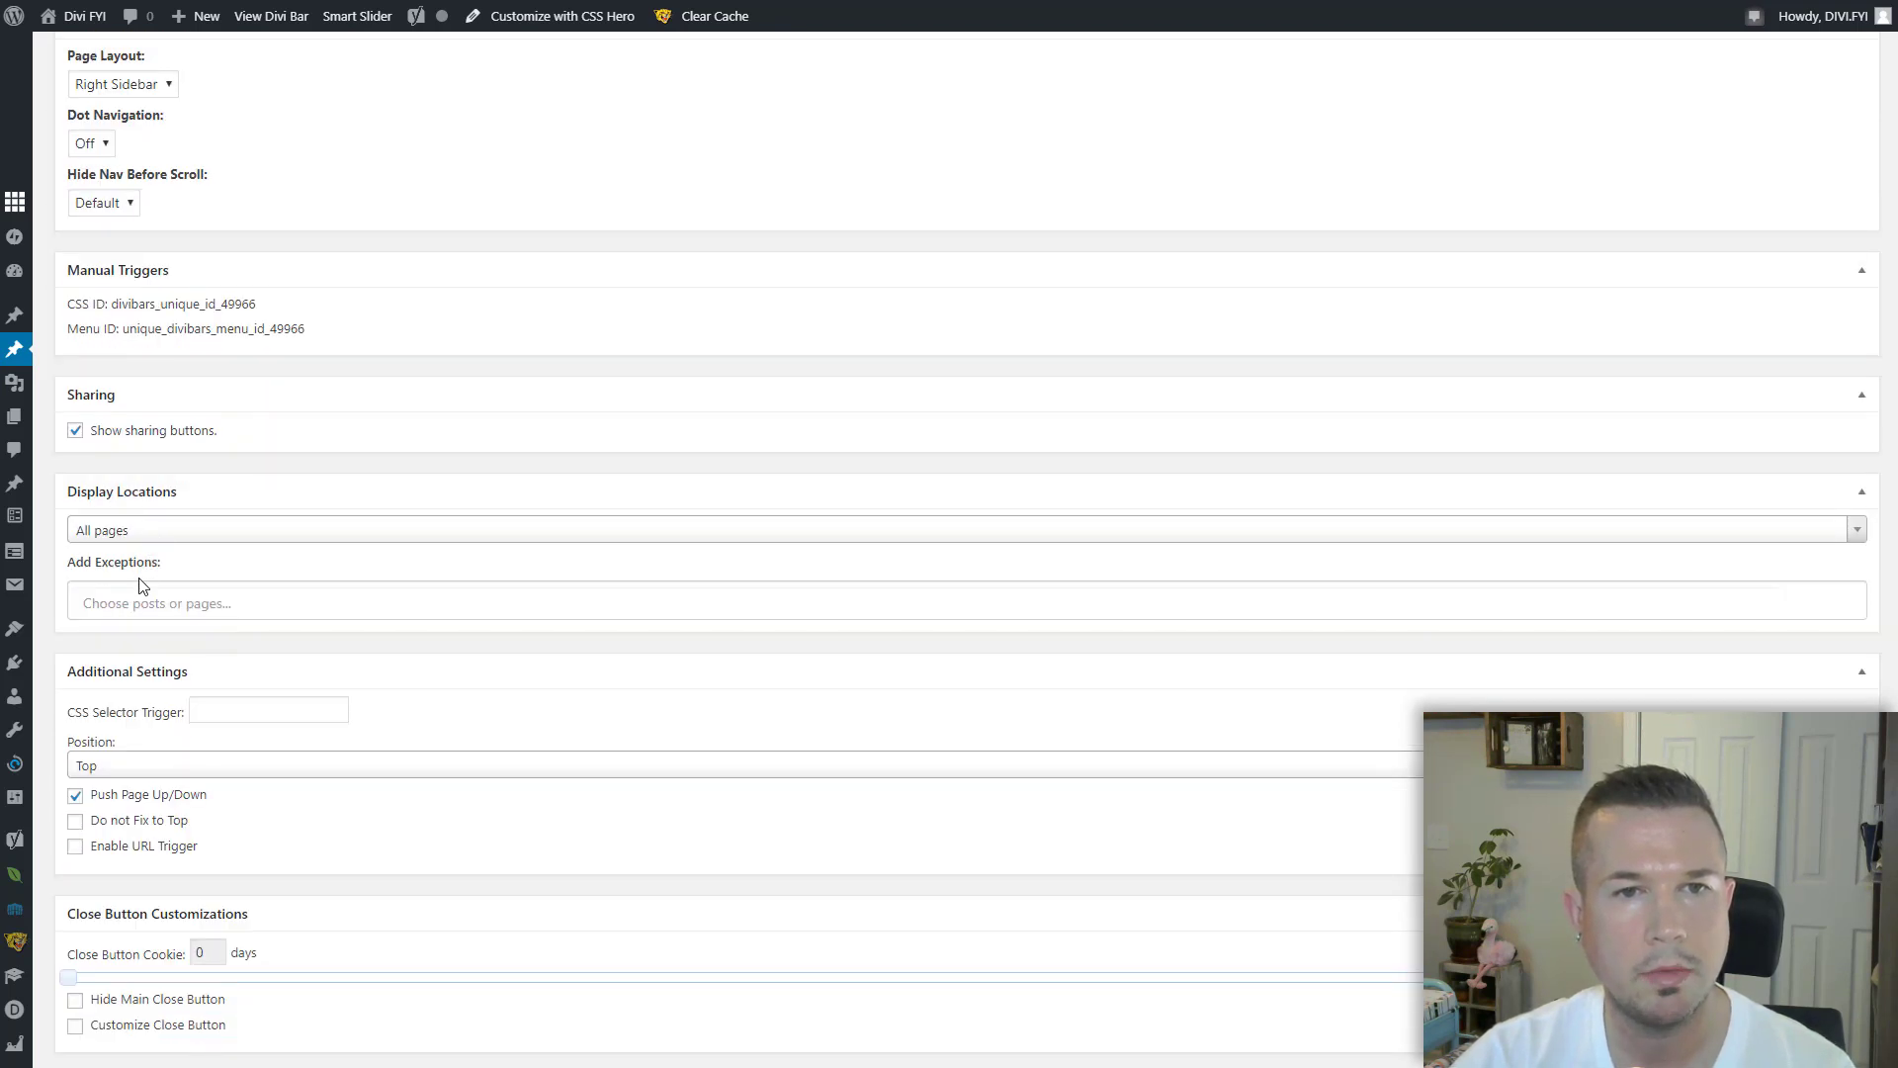
scroll(152, 594, down, 2)
click(181, 338)
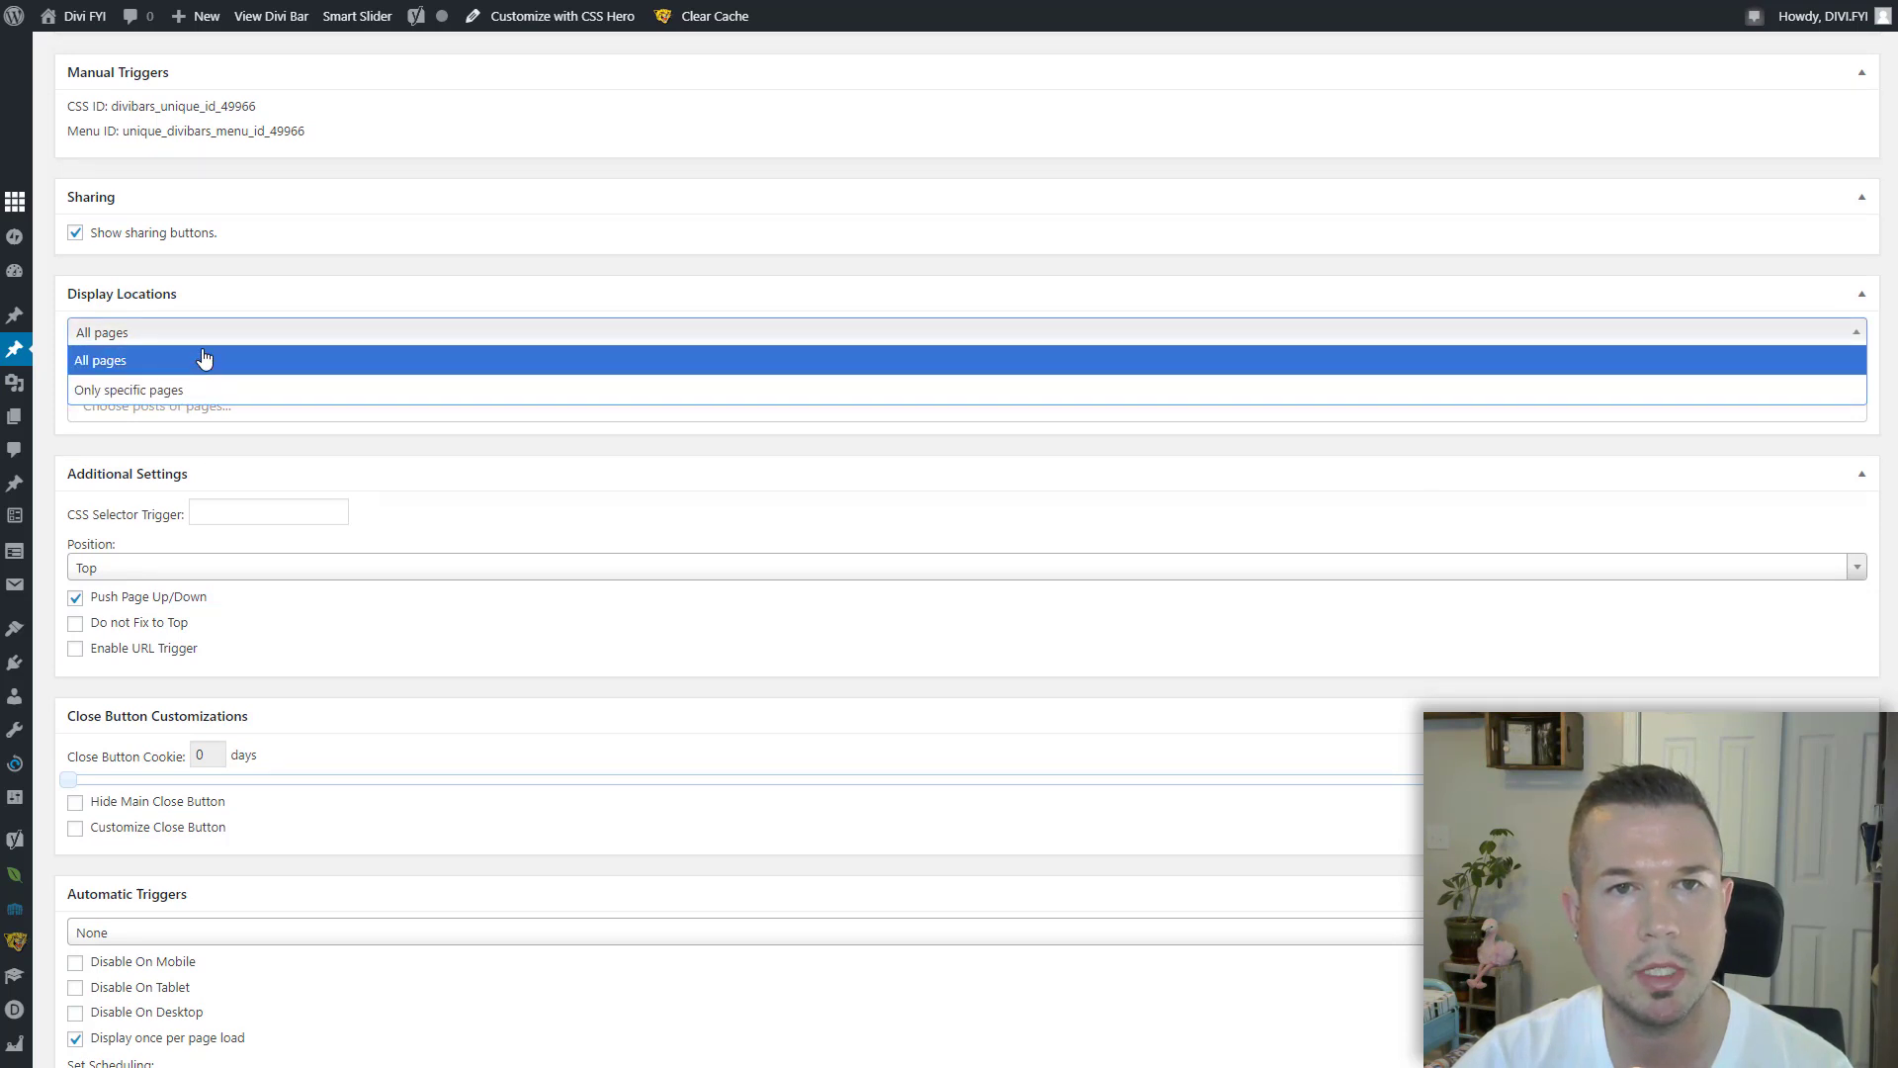
click(199, 360)
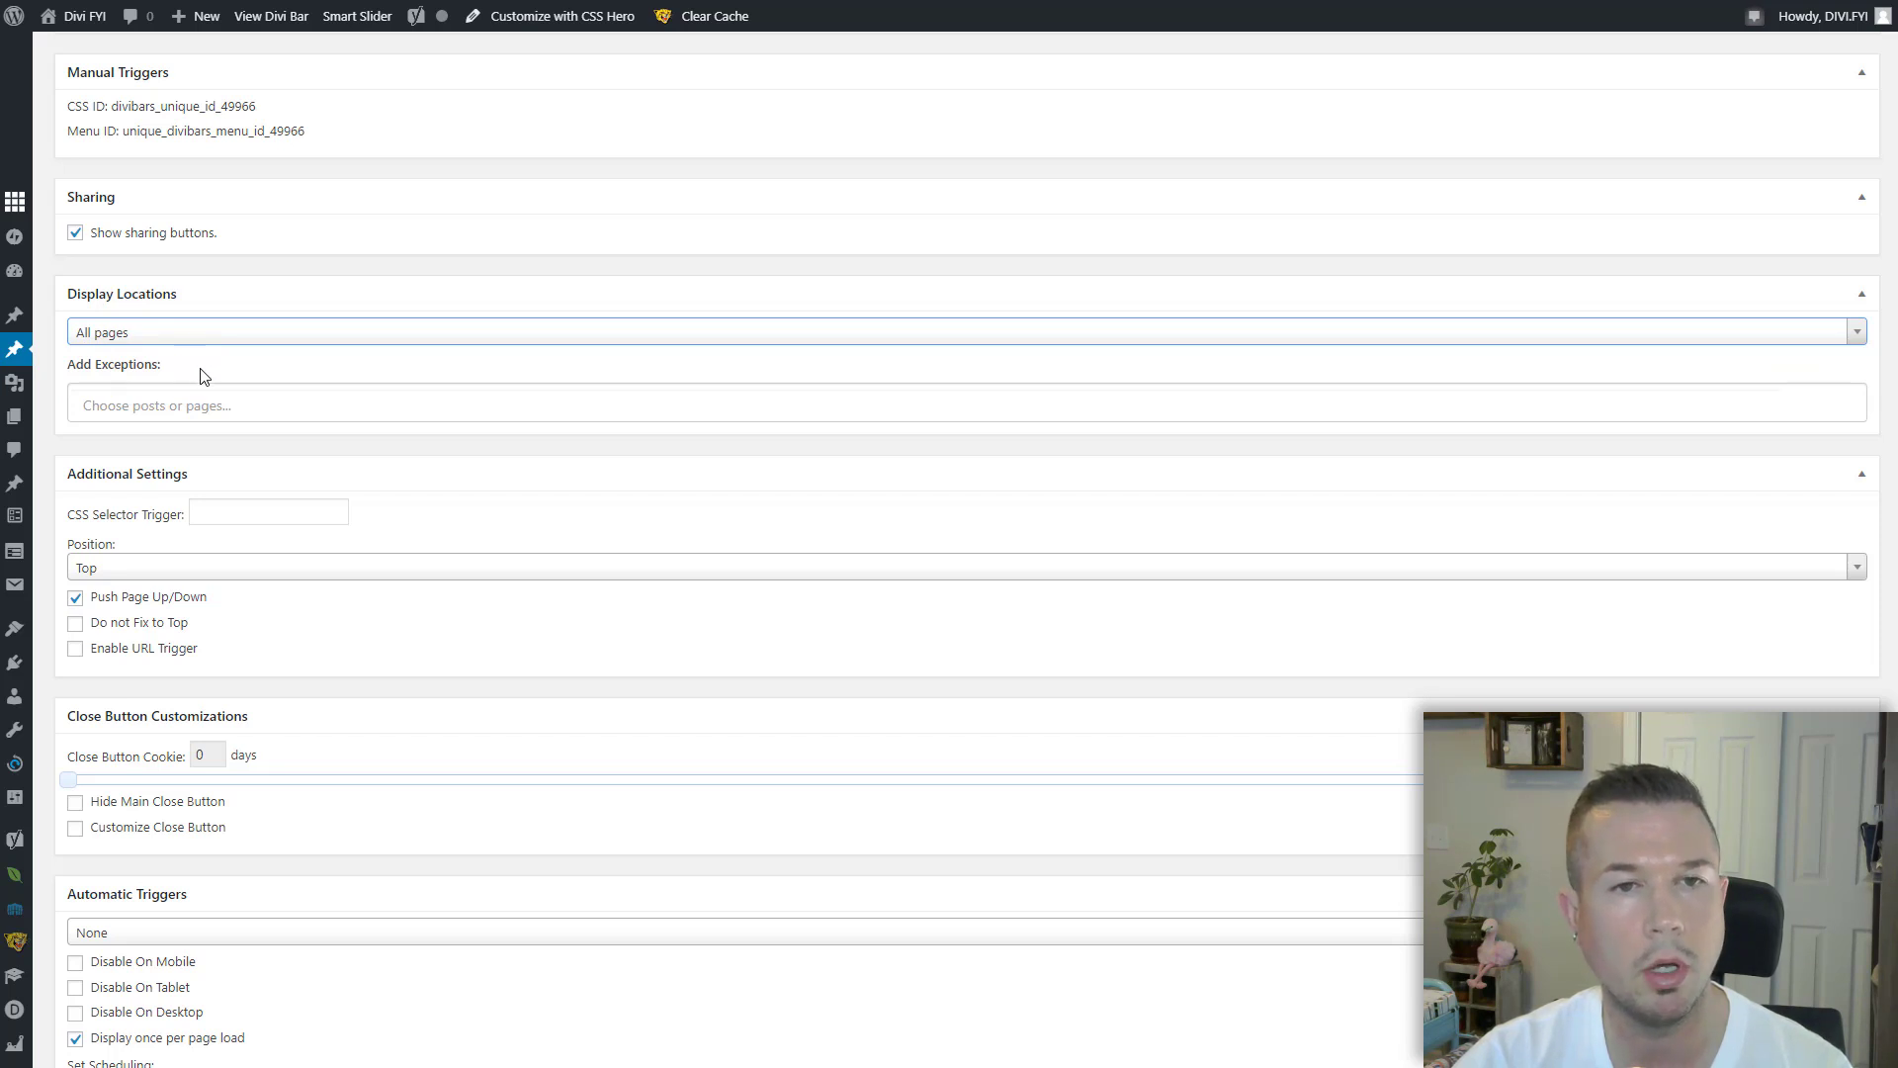
Set the bar's automatic trigger to Timed Delay with a delay of 10 seconds.
scroll(276, 465, down, 1)
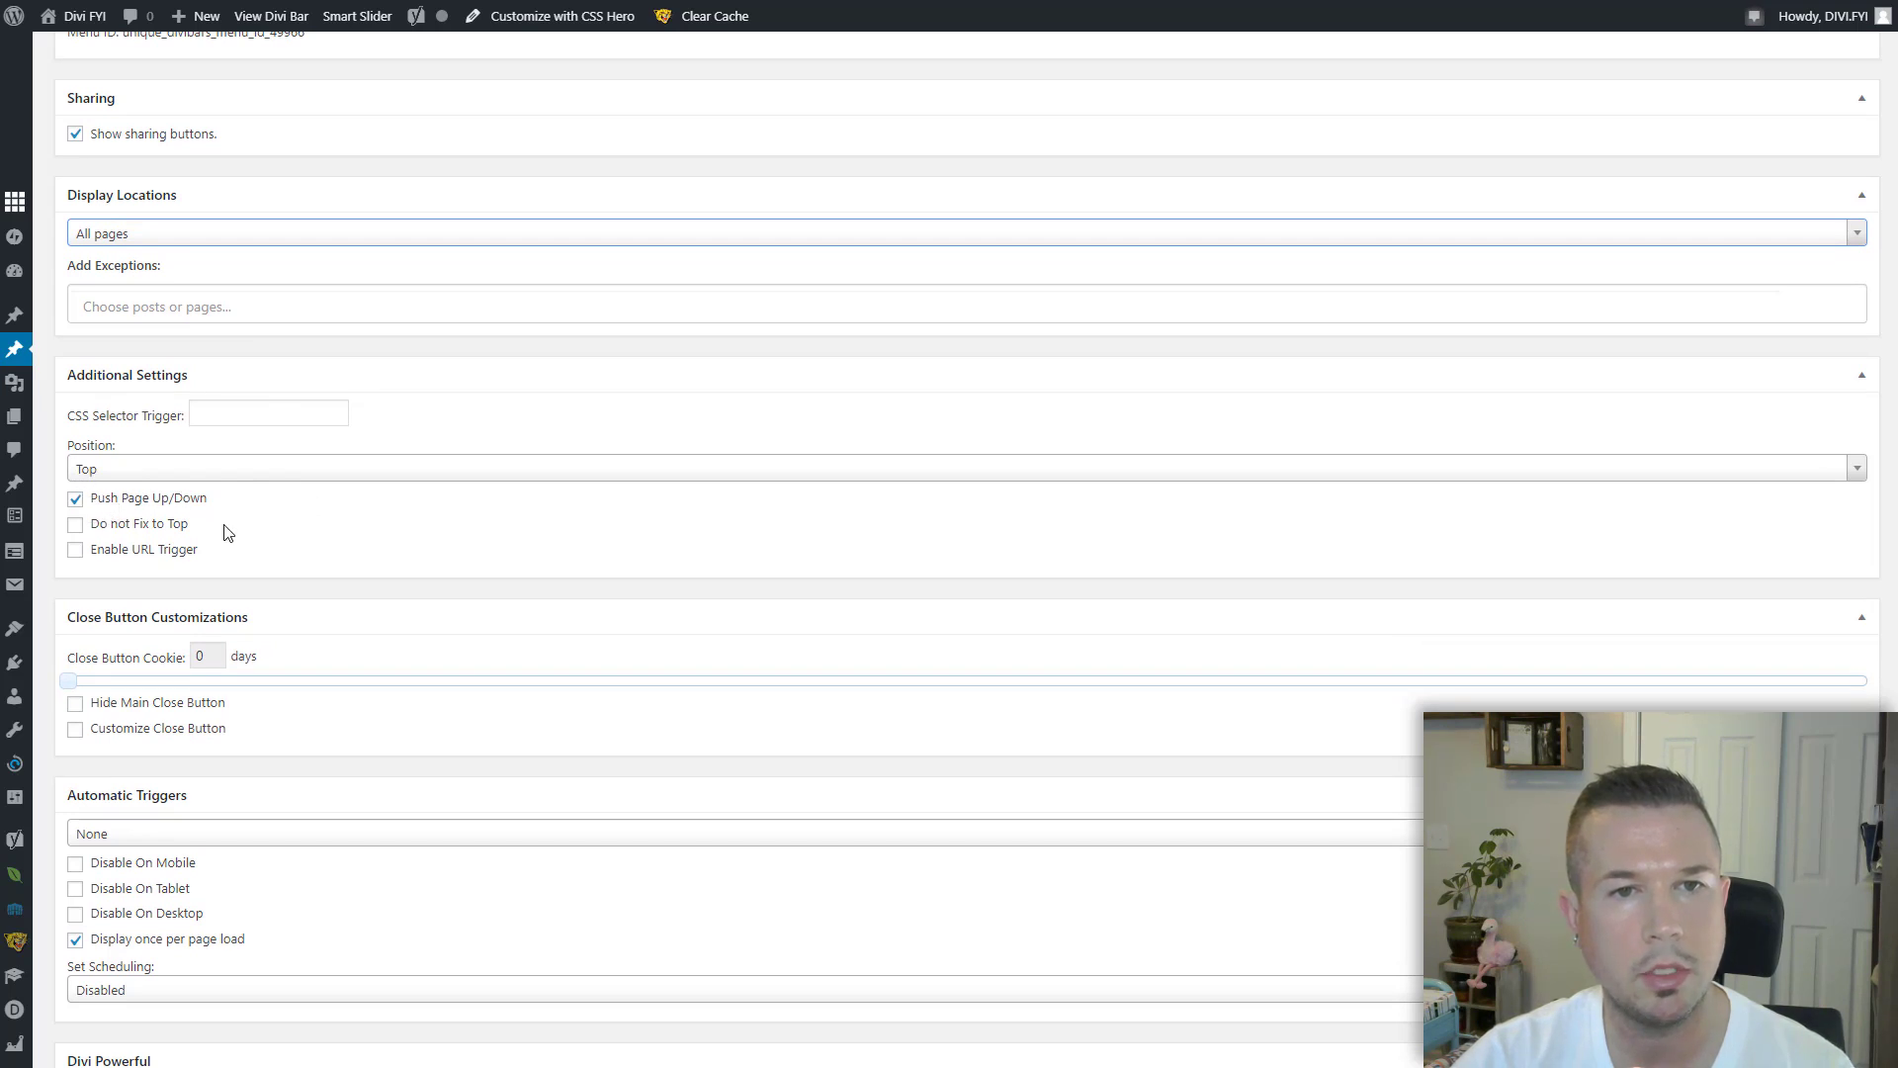
scroll(227, 534, down, 1)
scroll(192, 659, down, 1)
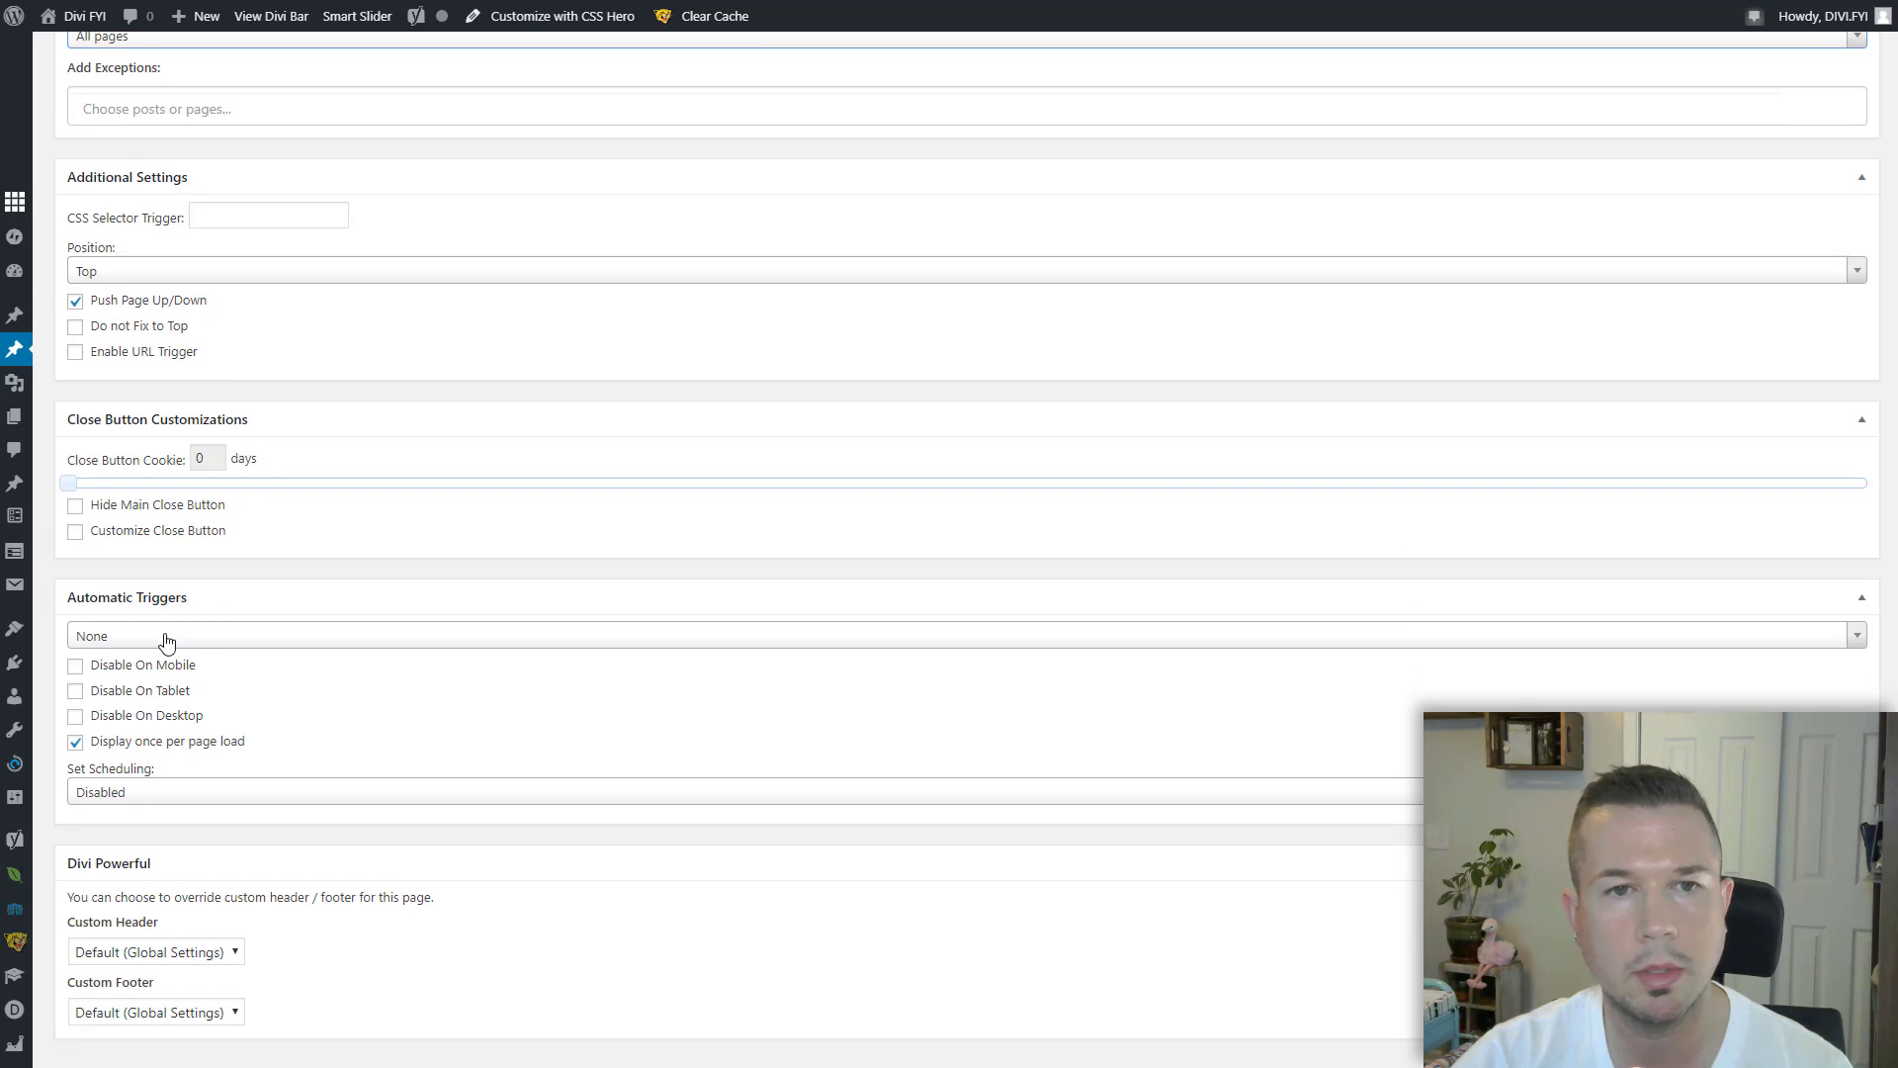
click(158, 638)
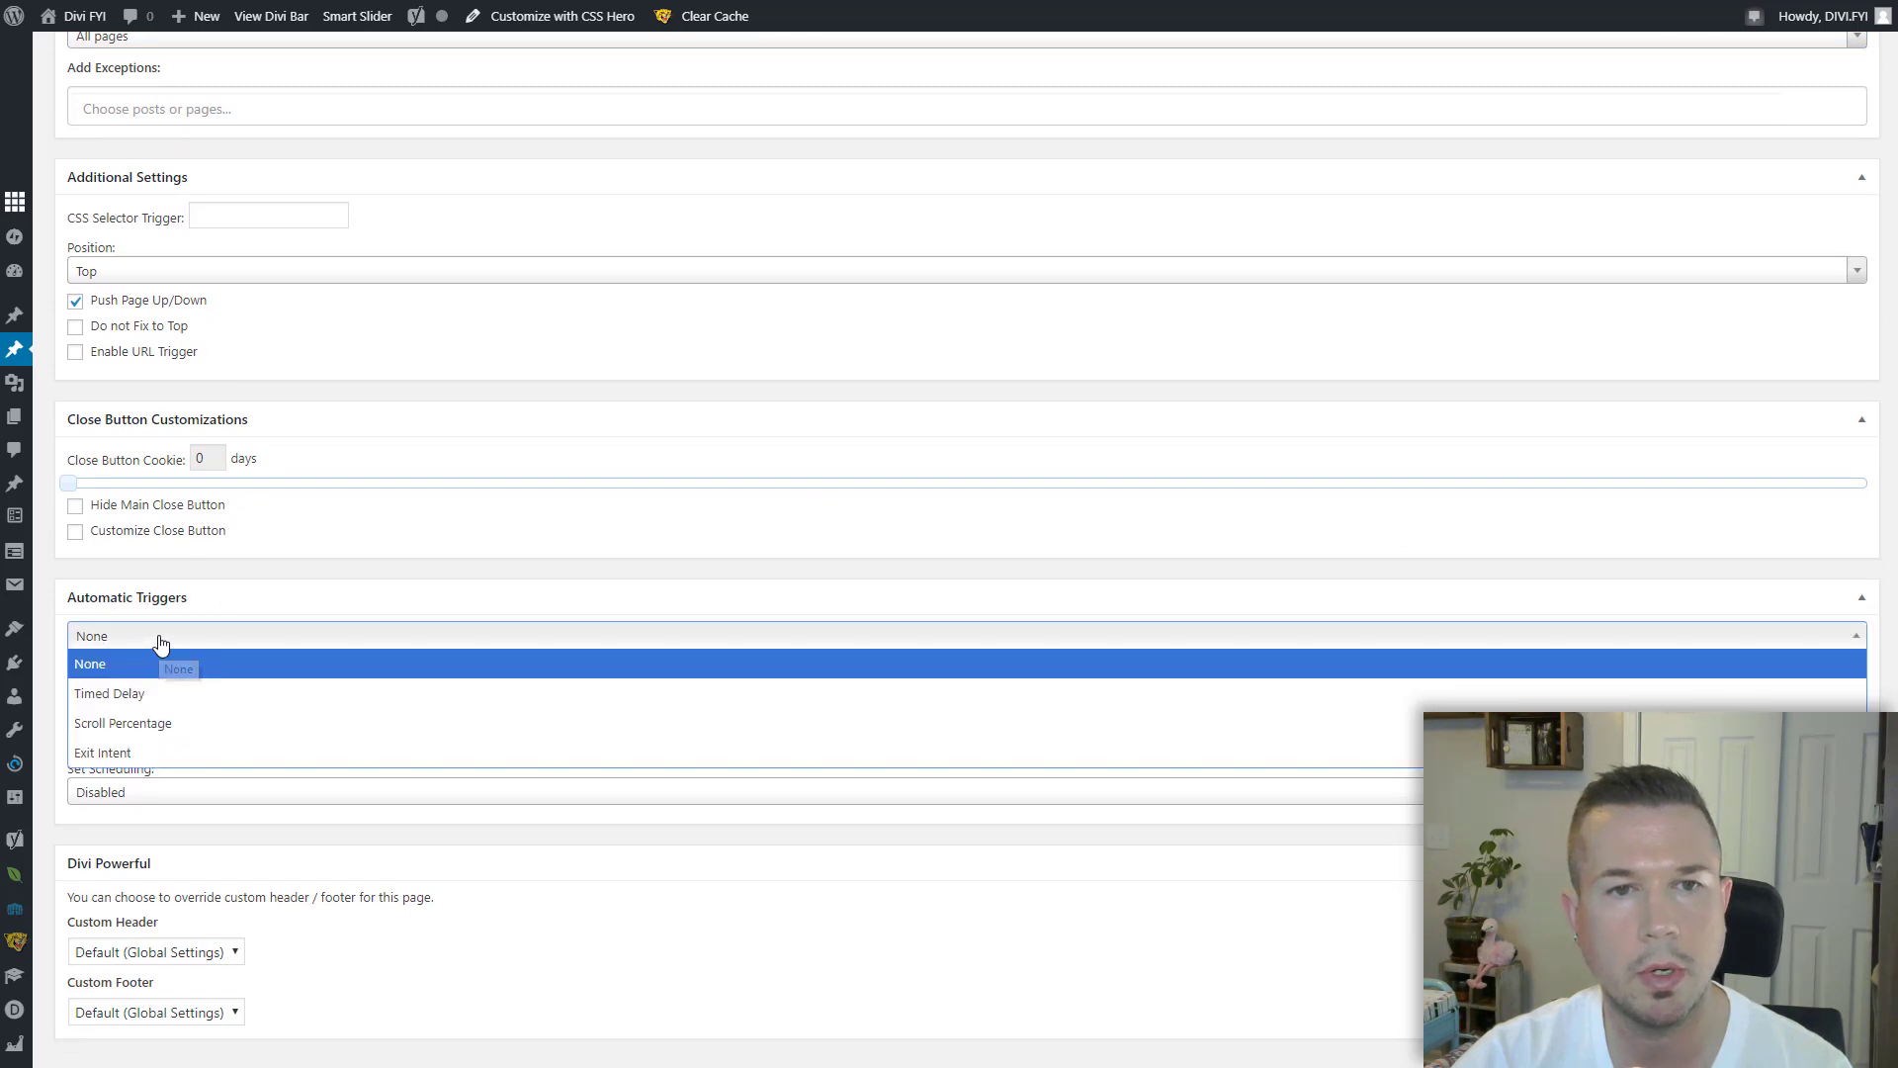
click(132, 704)
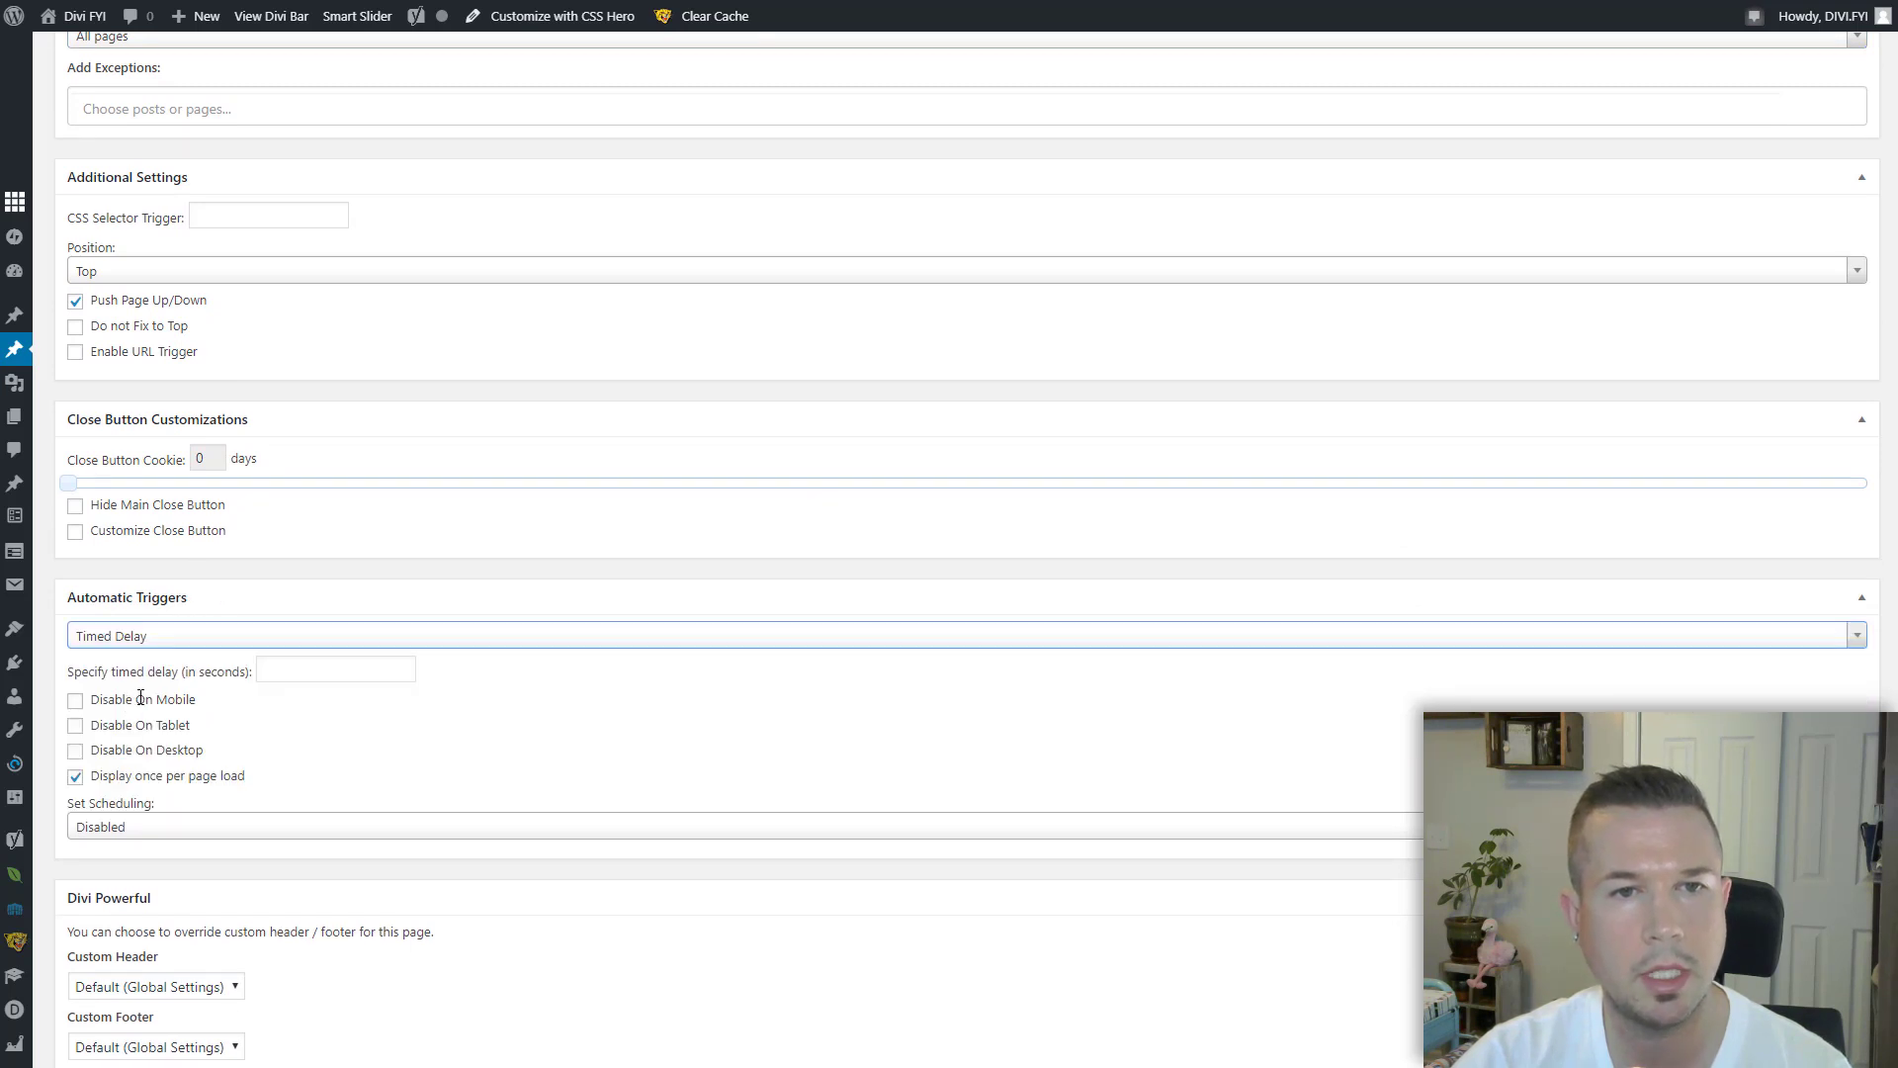
click(296, 671)
text(10)
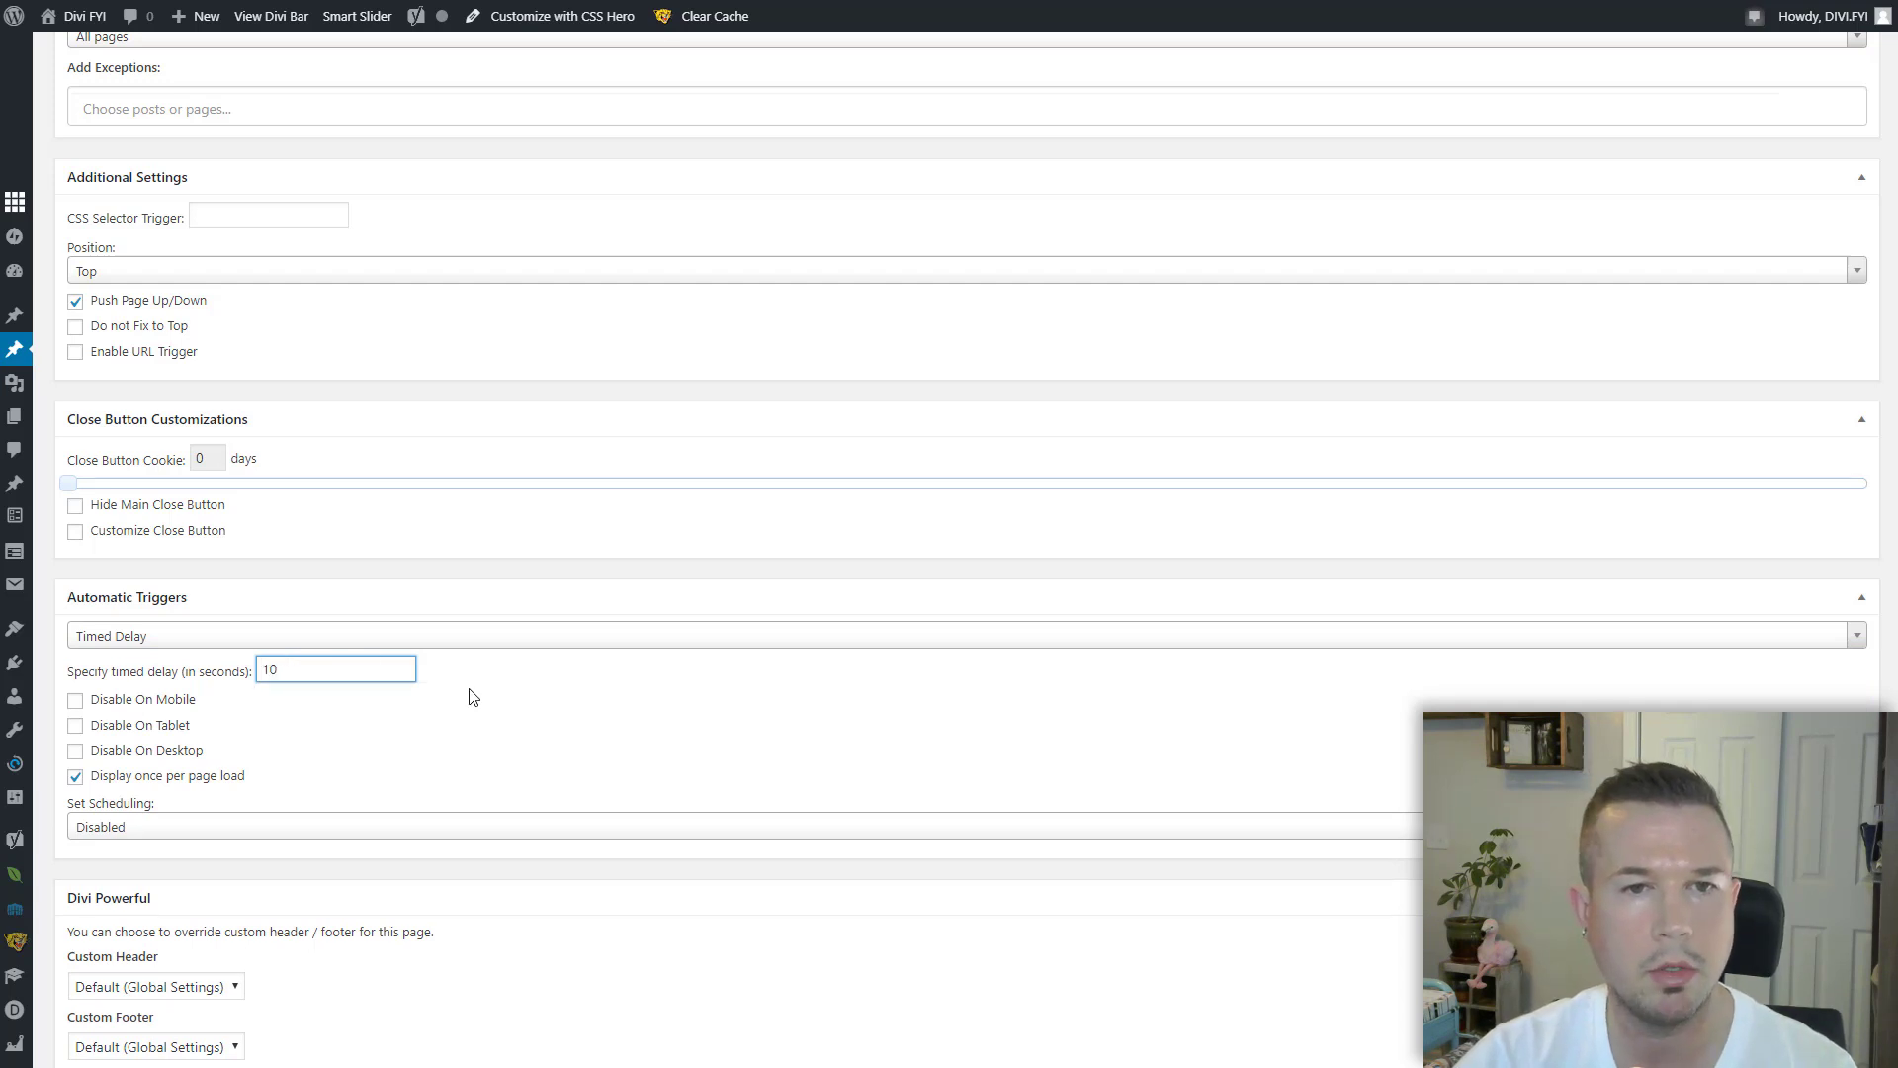
click(625, 680)
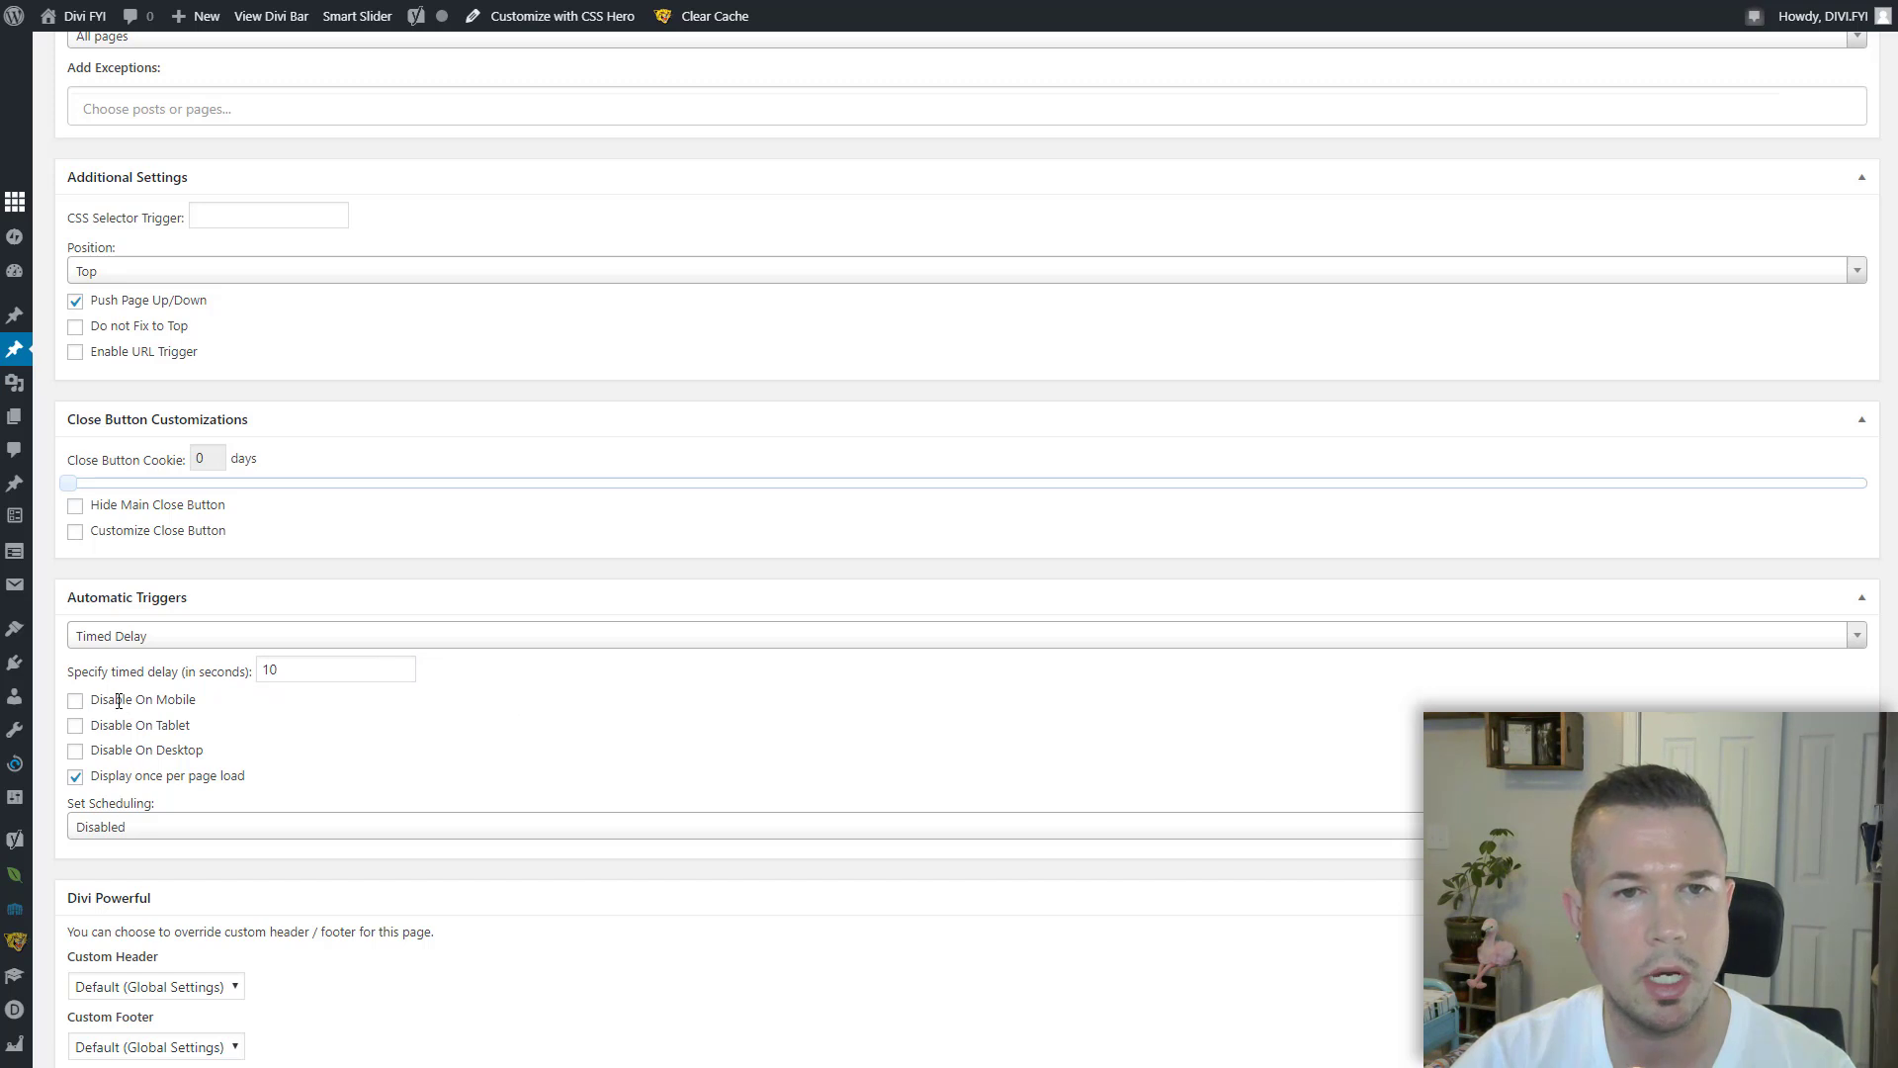
Review the remaining trigger and scheduling options and publish the Divi bar.
scroll(340, 754, down, 1)
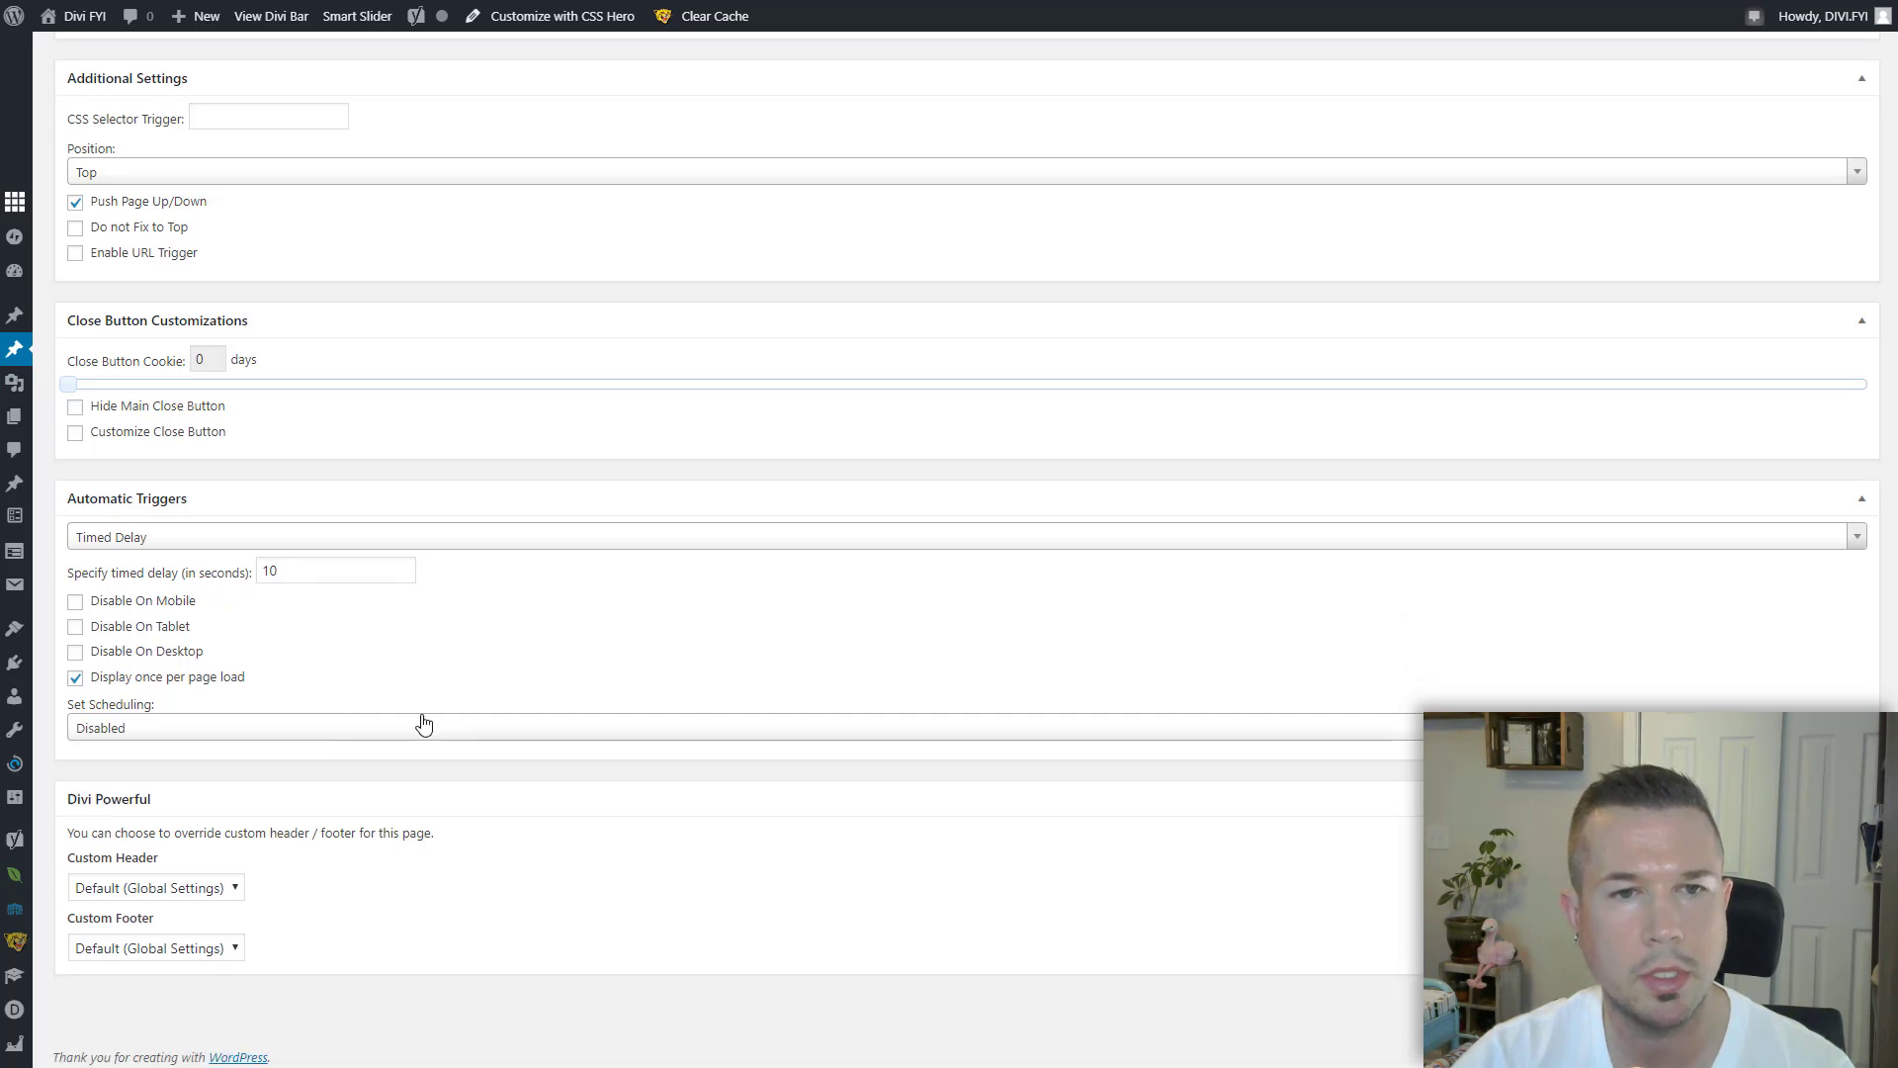
scroll(890, 662, down, 1)
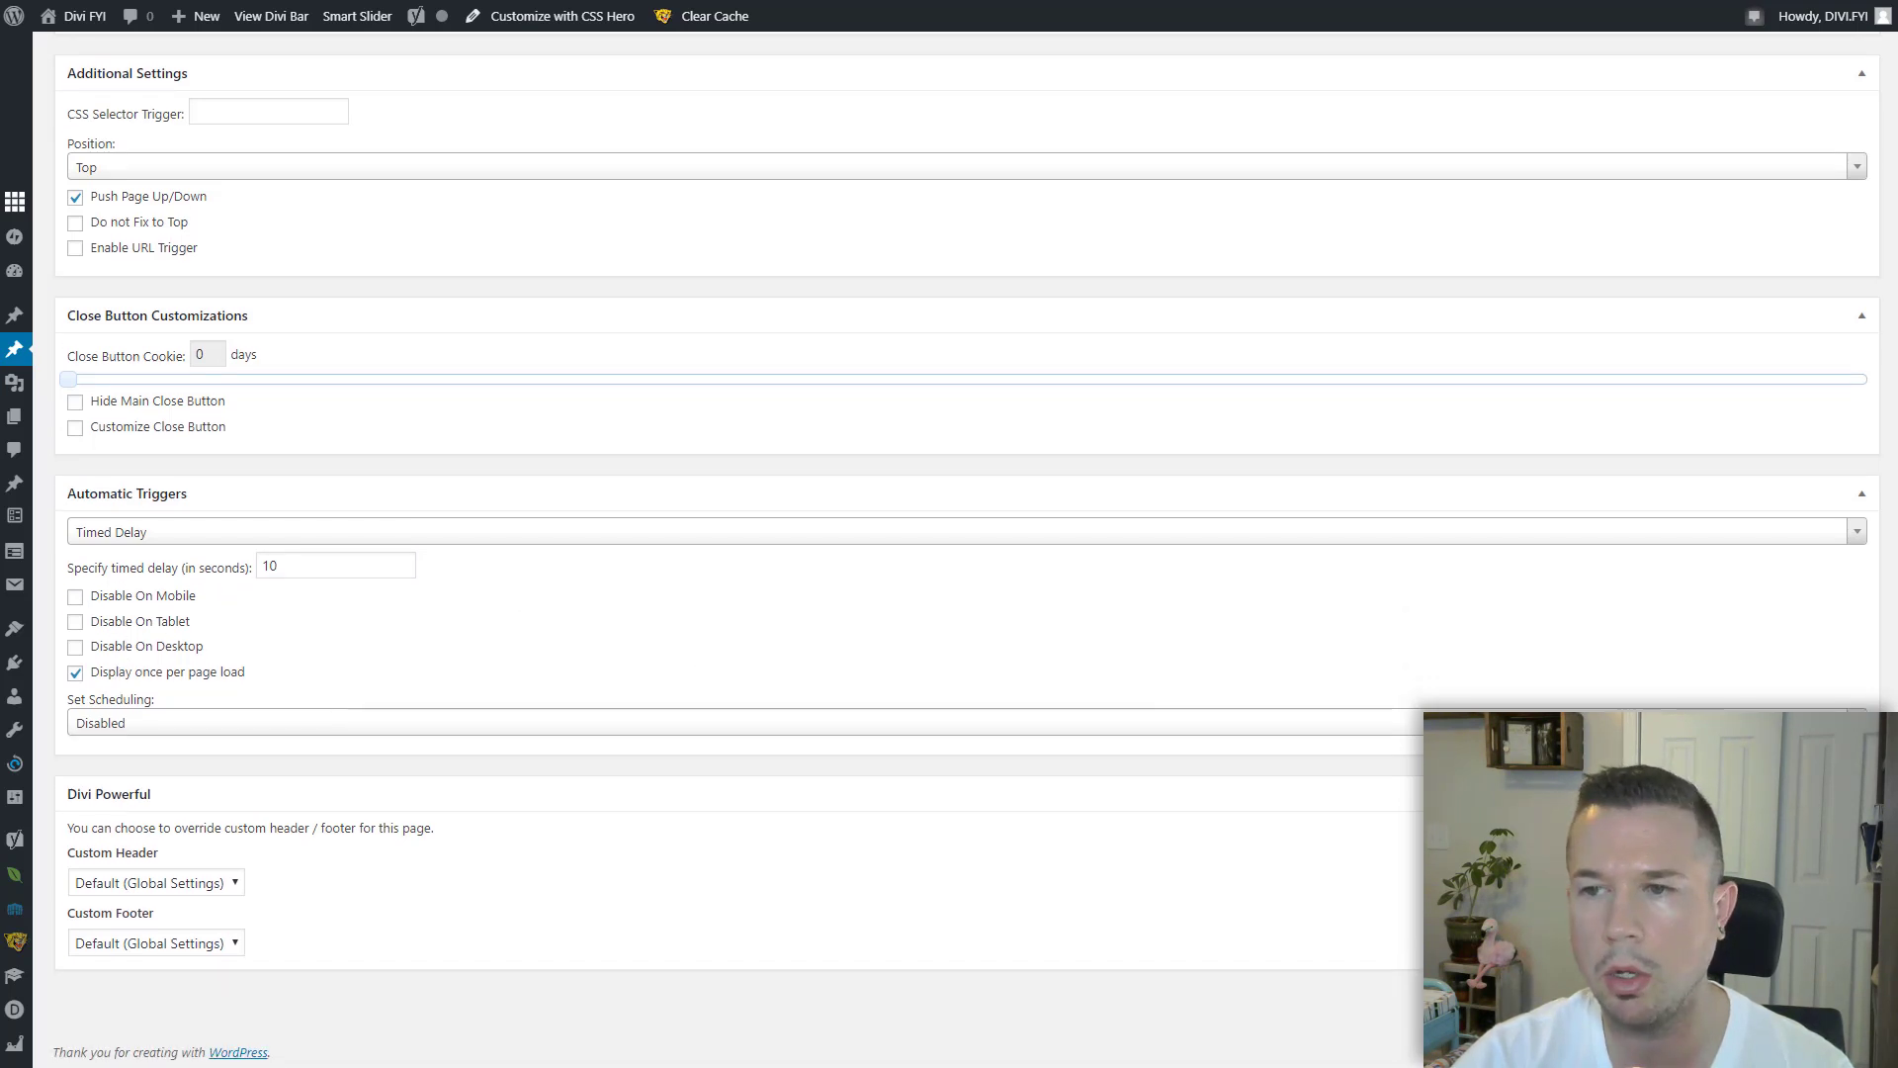
drag(1890, 890, 1884, 65)
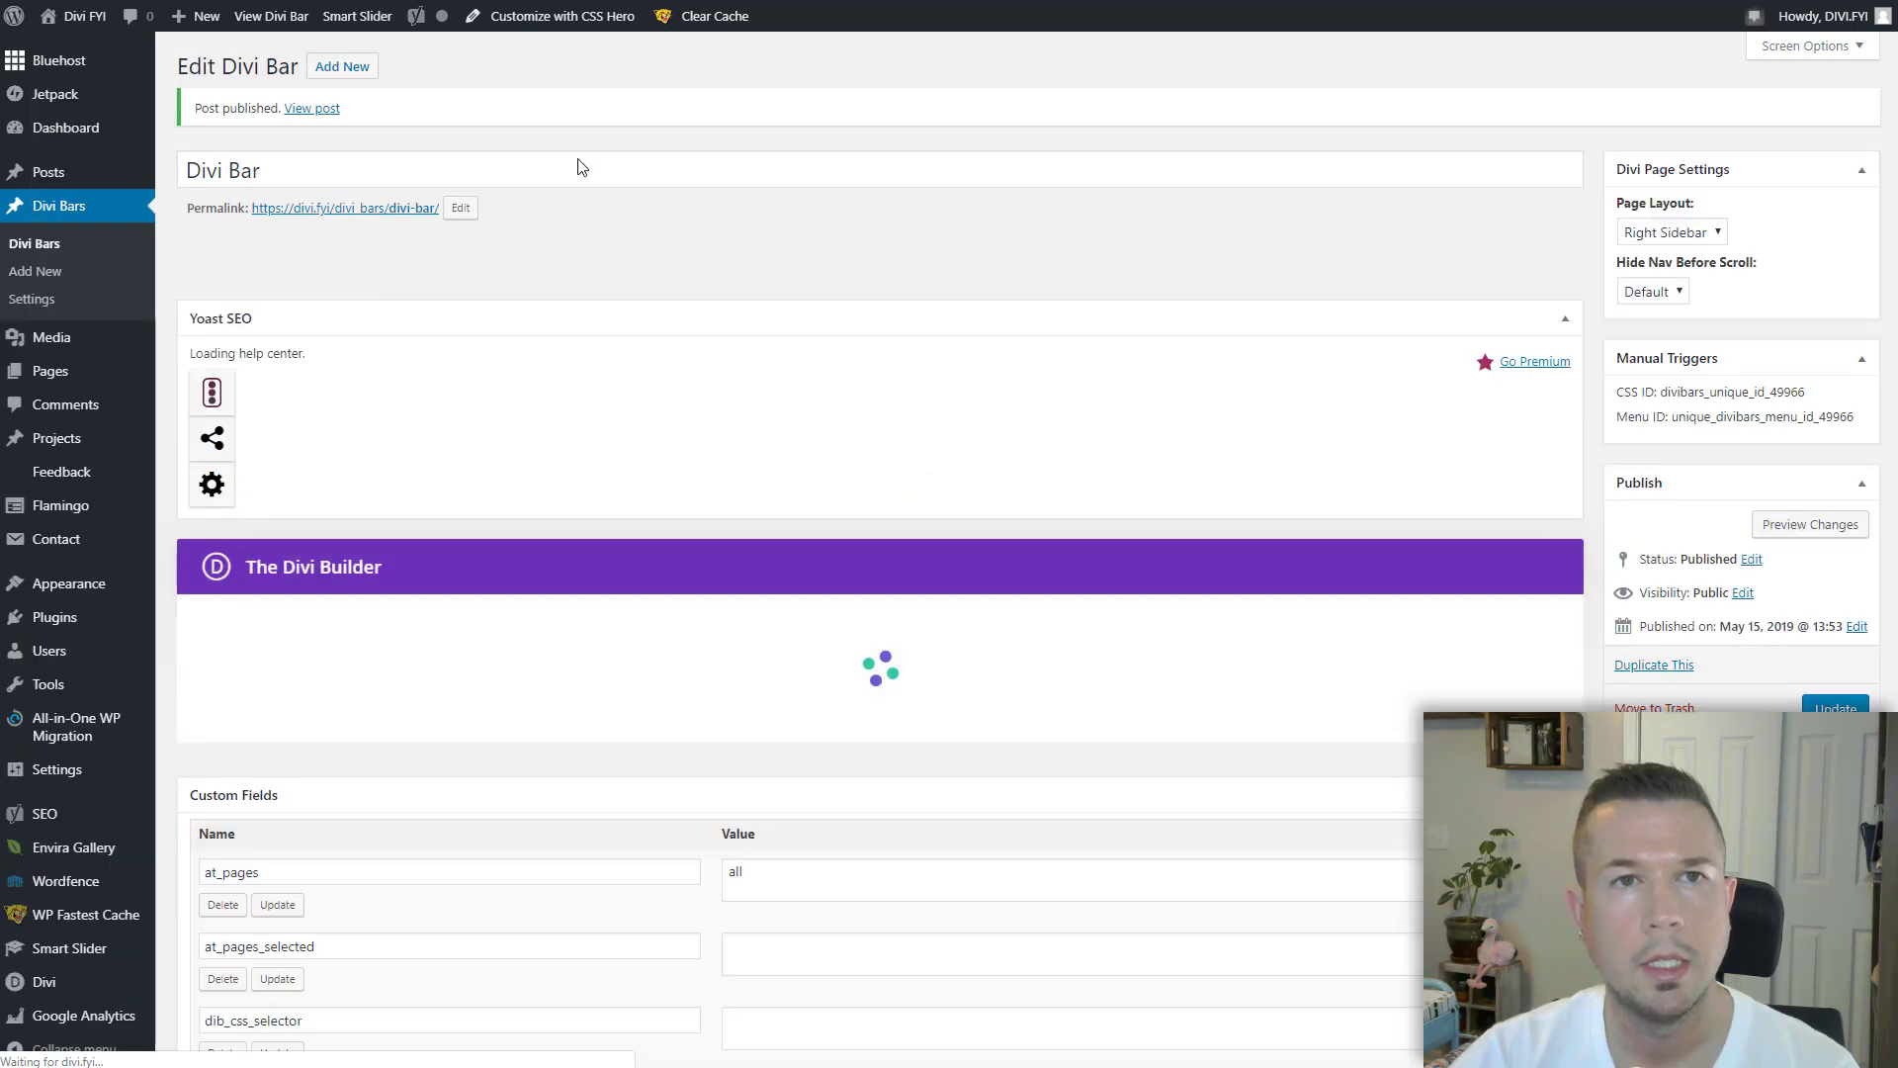
Visit the live Divi FYI homepage and check the promo bar's look and its behavior while the page scrolls.
mouse_move(83, 16)
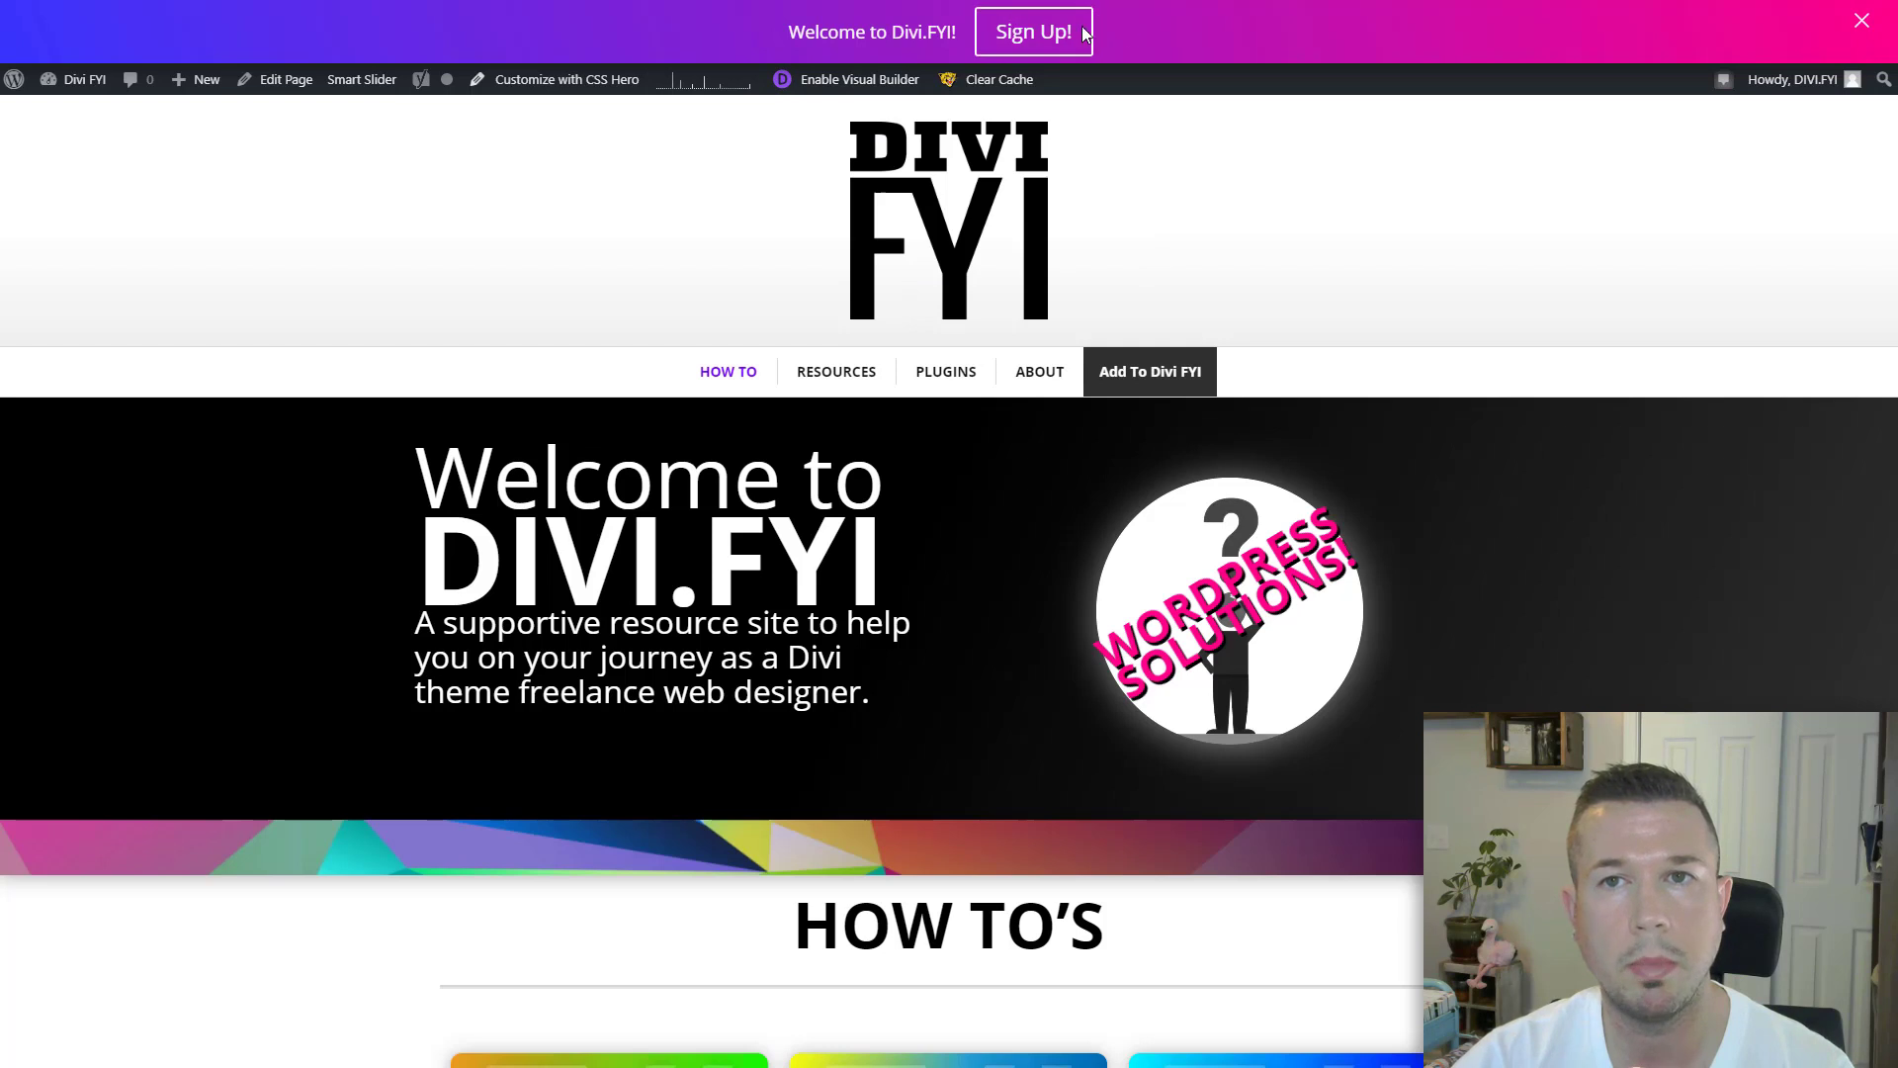
scroll(1121, 263, down, 2)
scroll(1121, 263, down, 6)
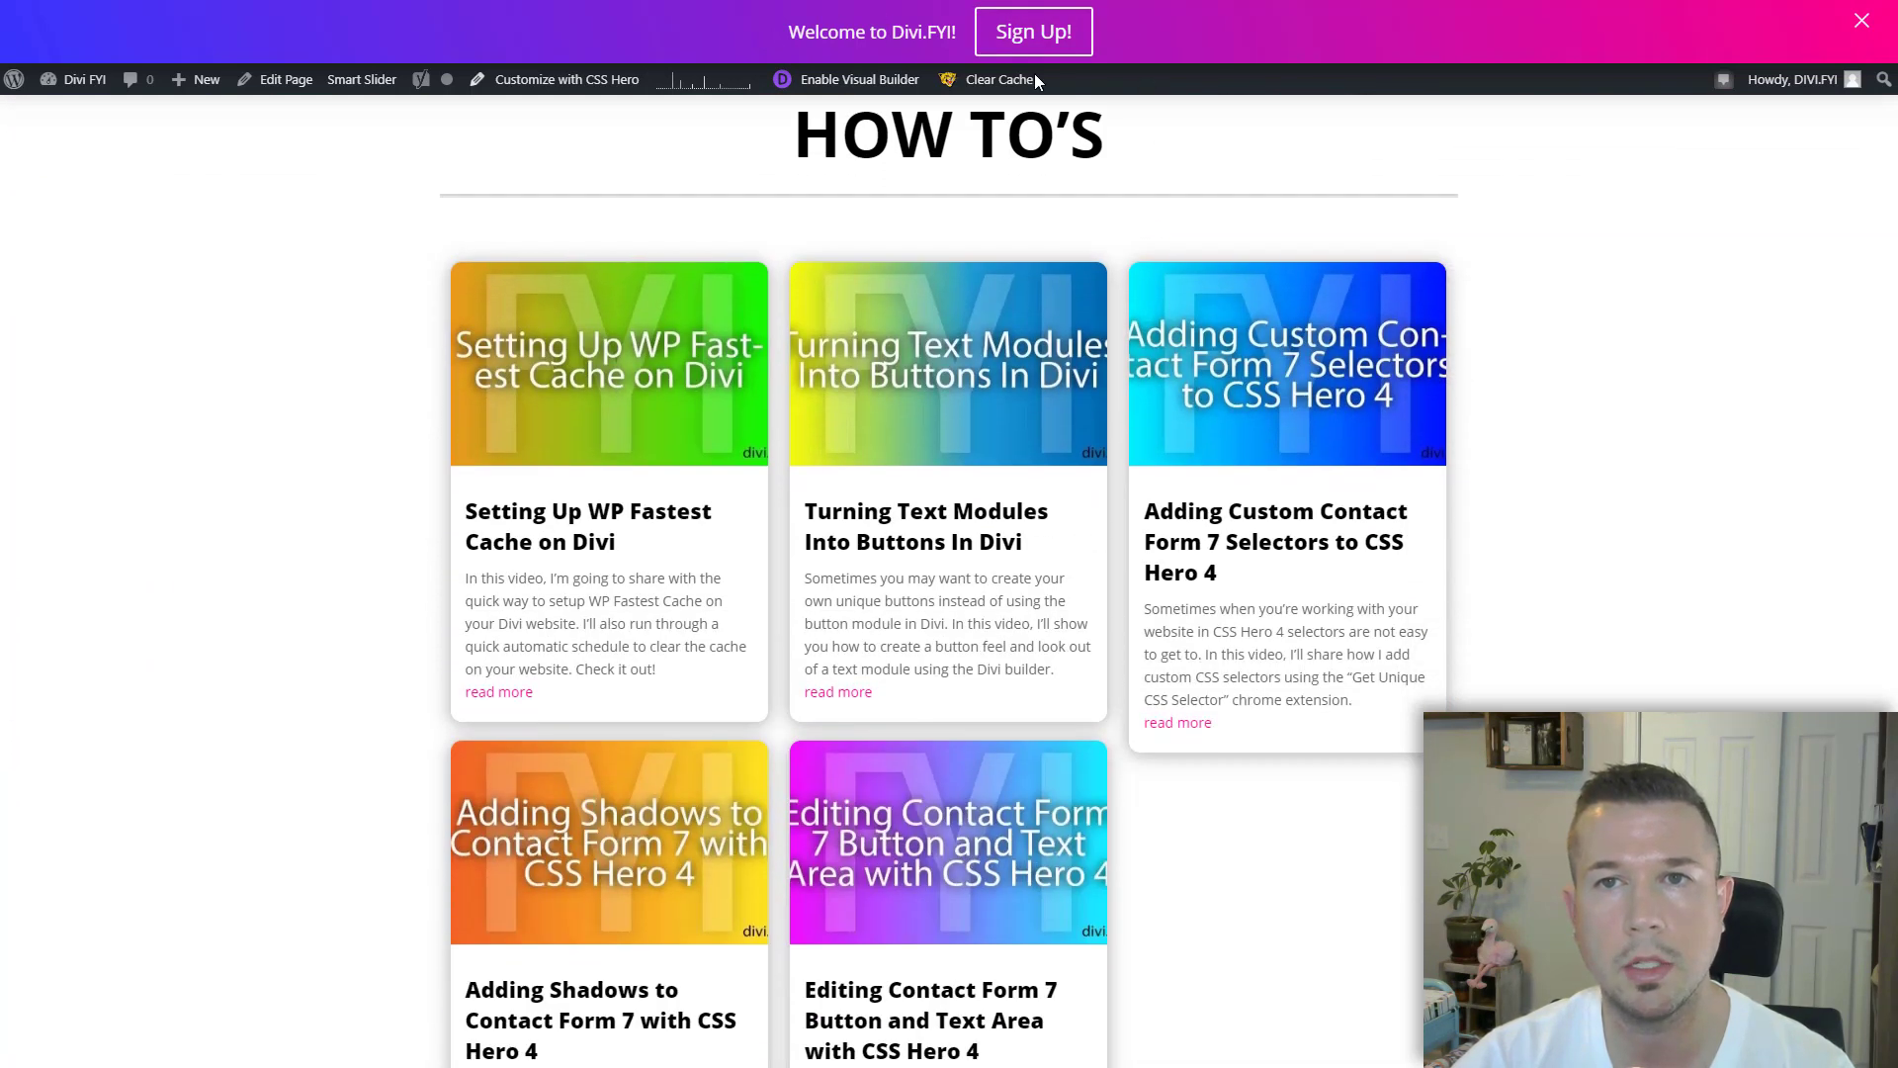
scroll(1594, 284, up, 4)
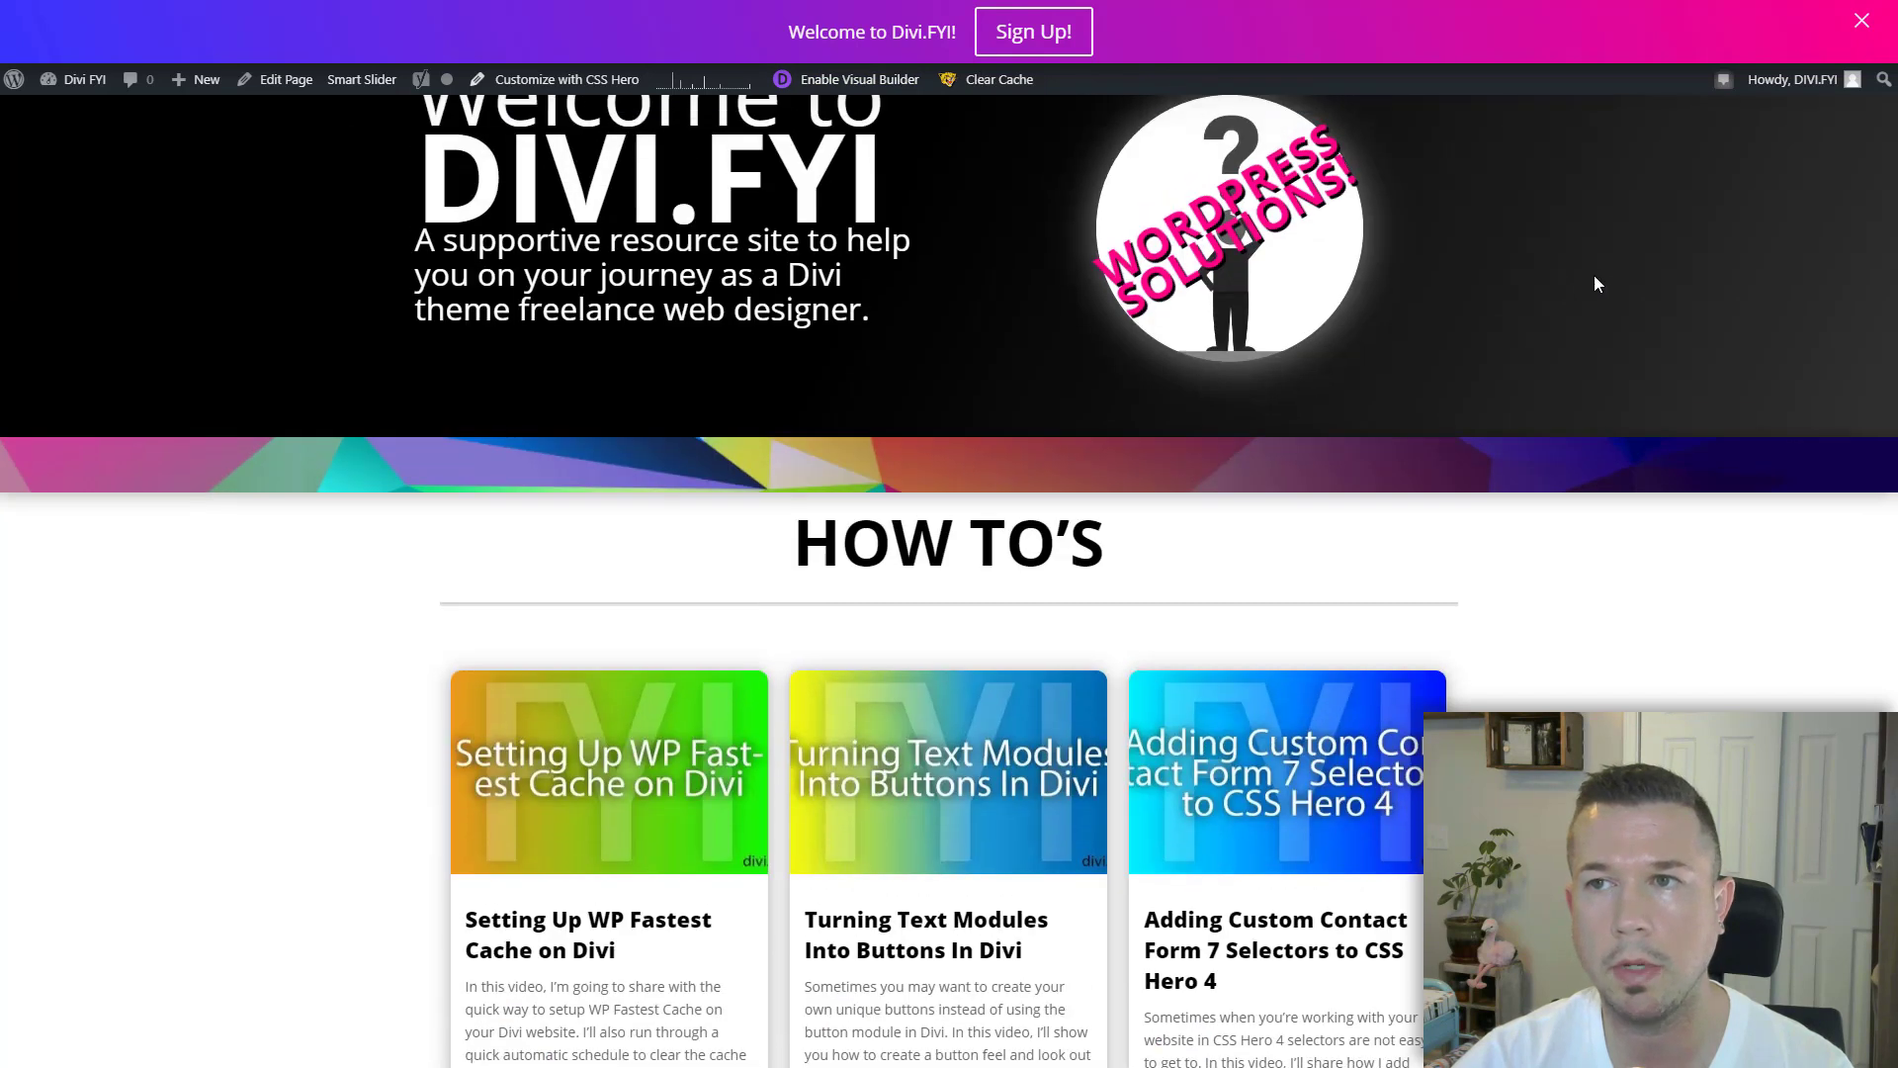
scroll(1593, 284, up, 1)
mouse_move(1791, 79)
click(1725, 198)
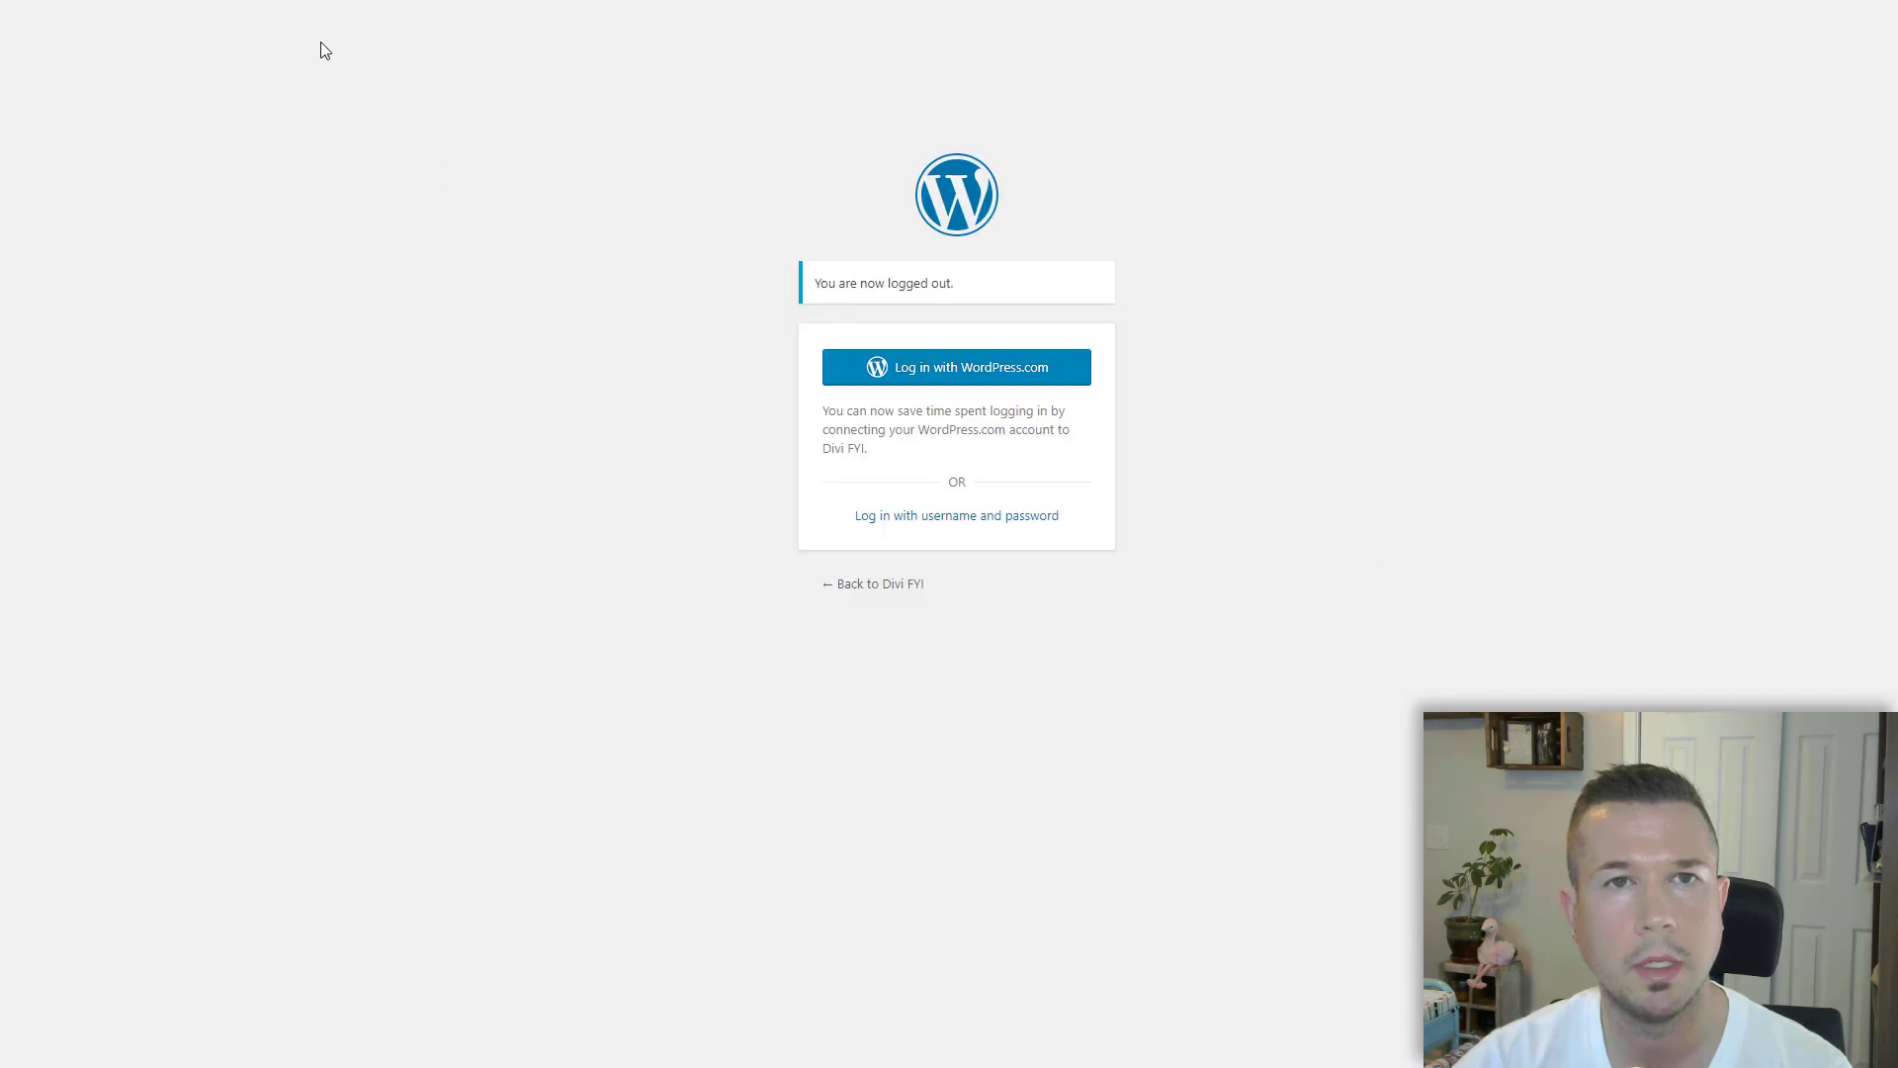
key(ctrl+l)
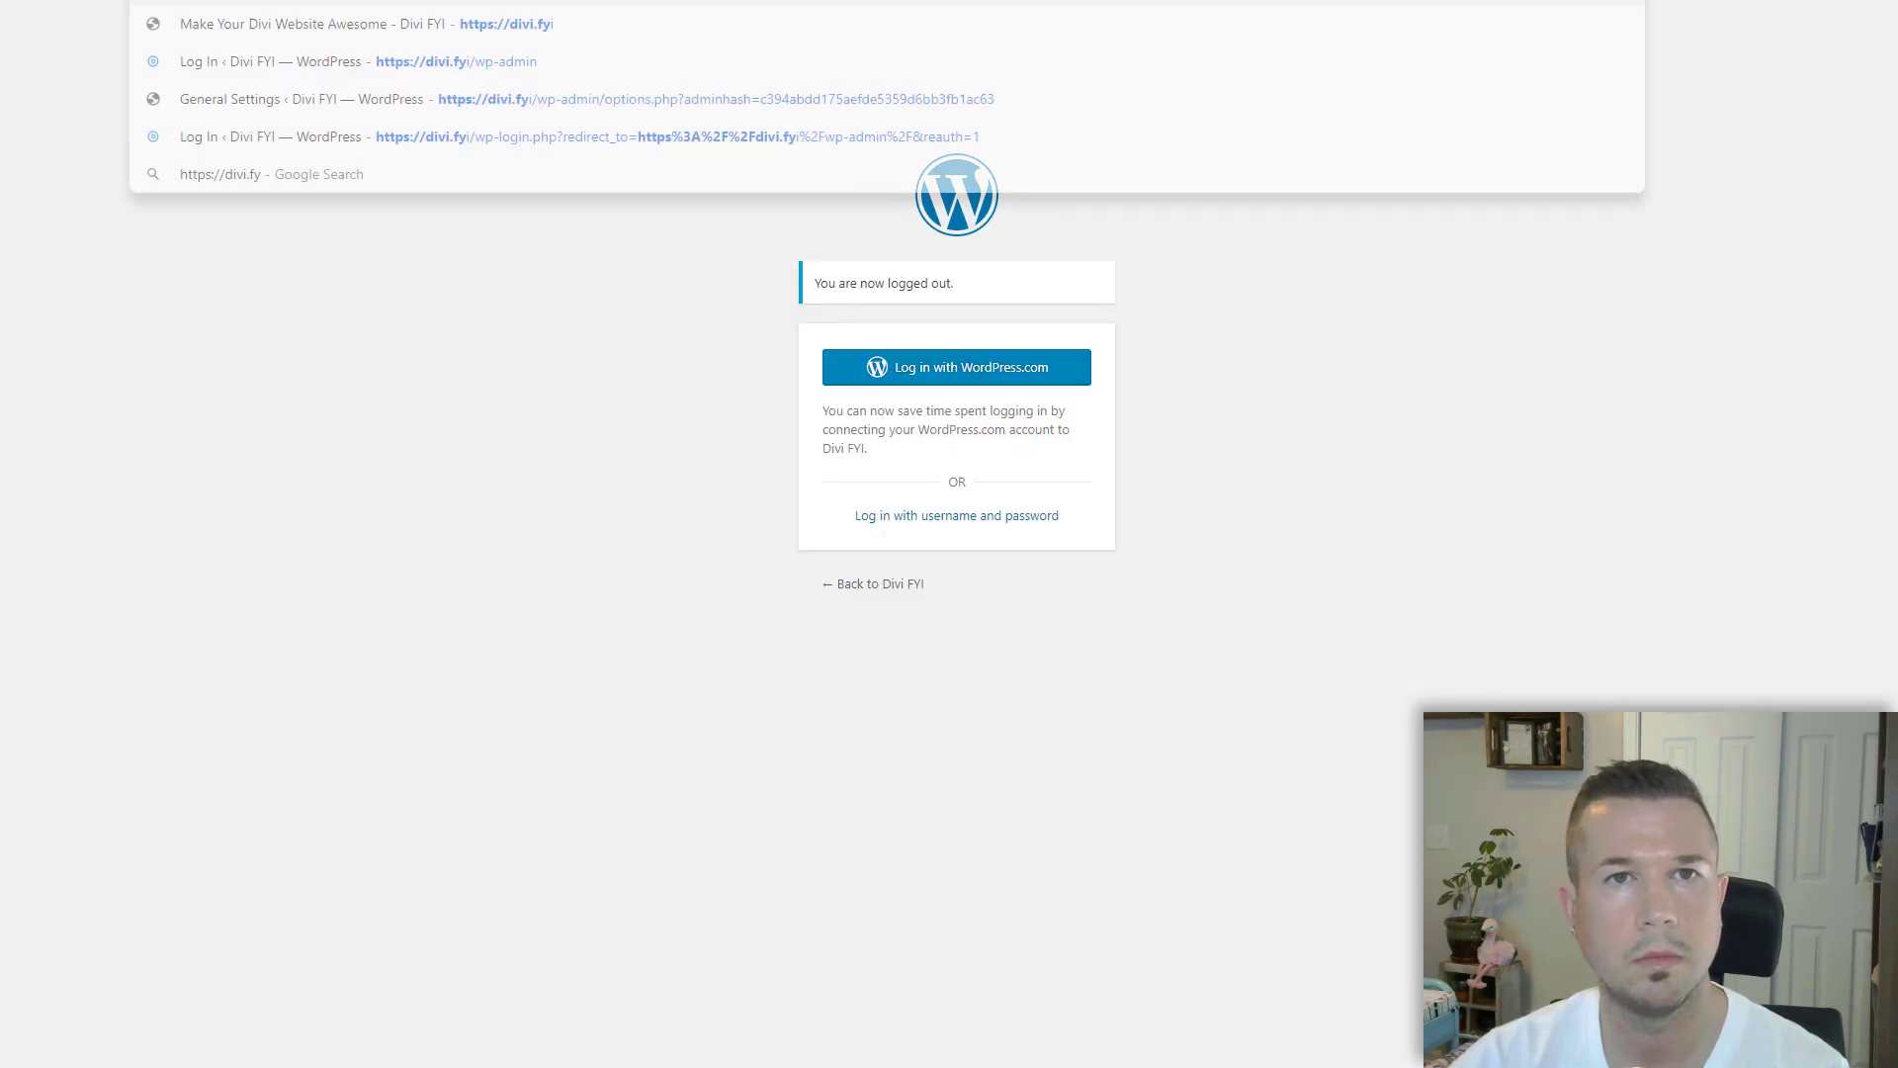
key(Return)
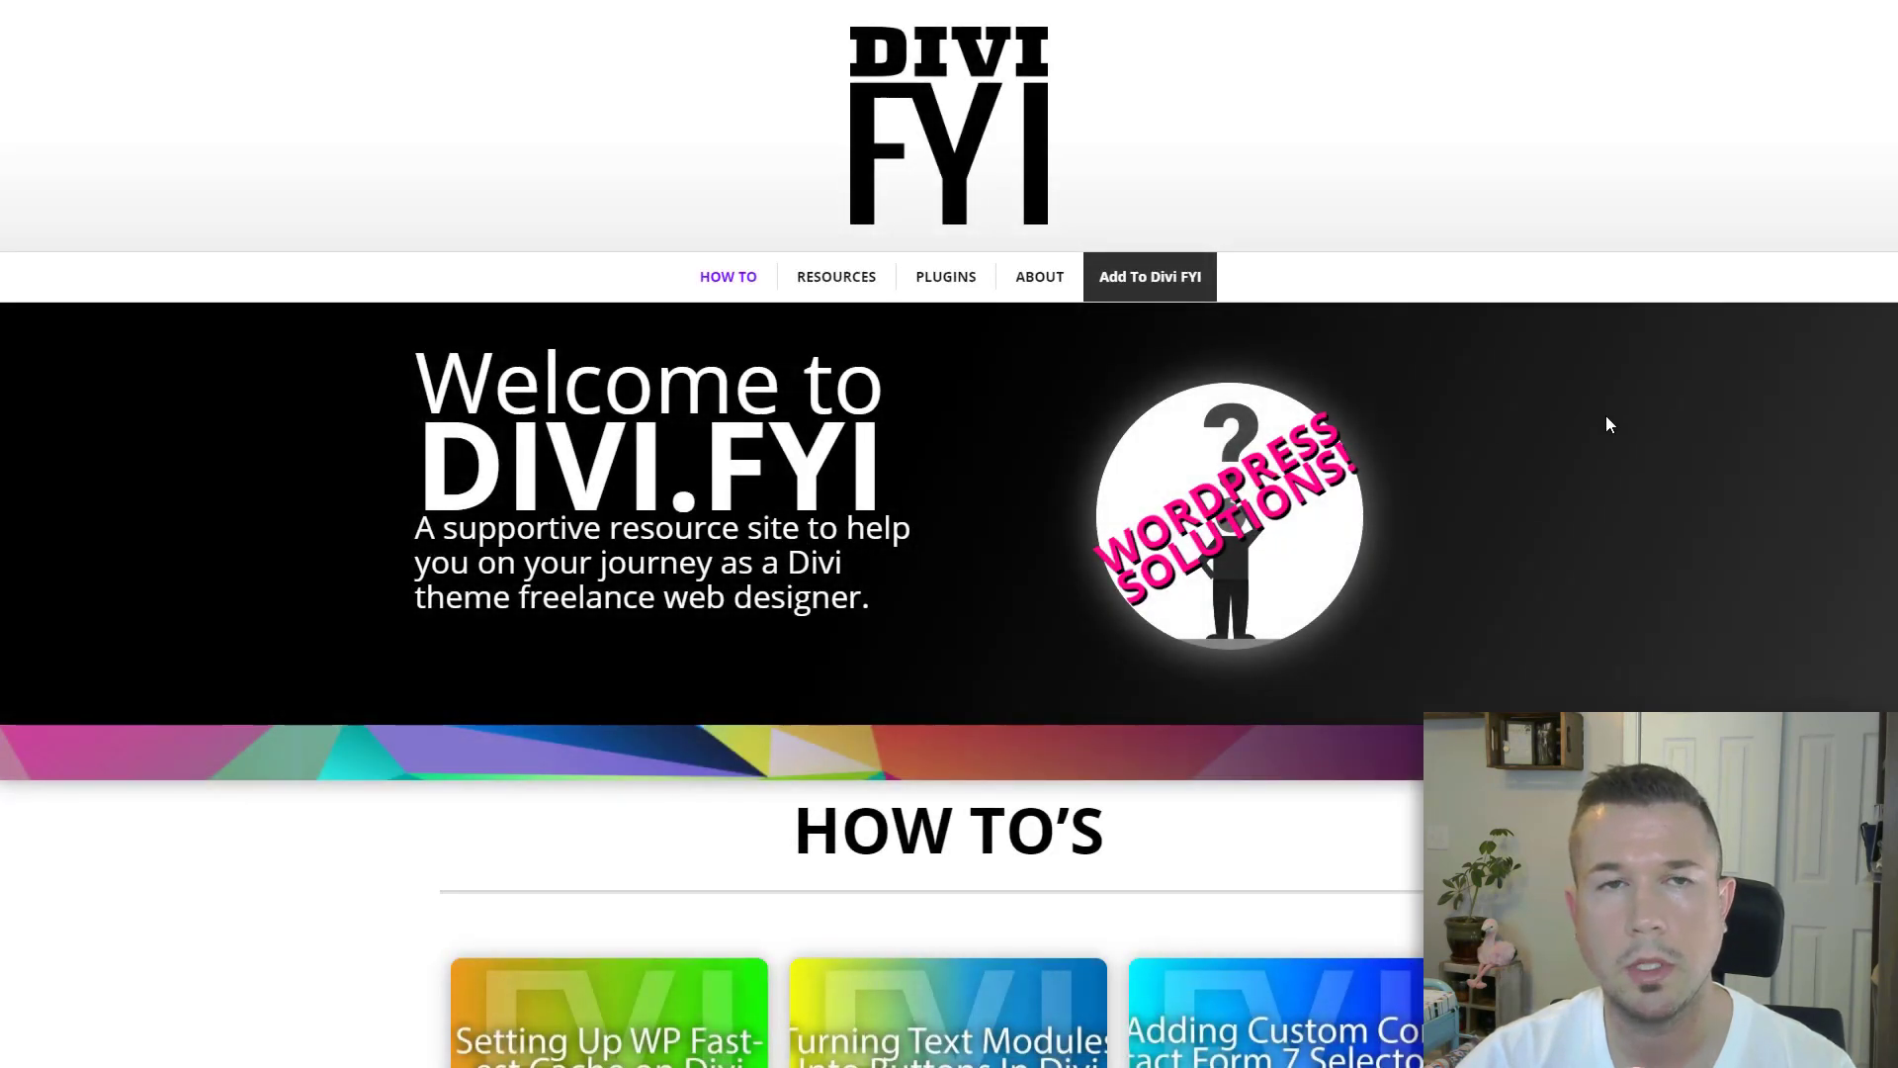
Test the timed promo bar on the homepage as a visitor, dismissing it once it appears.
scroll(1606, 417, down, 1)
scroll(1606, 417, up, 1)
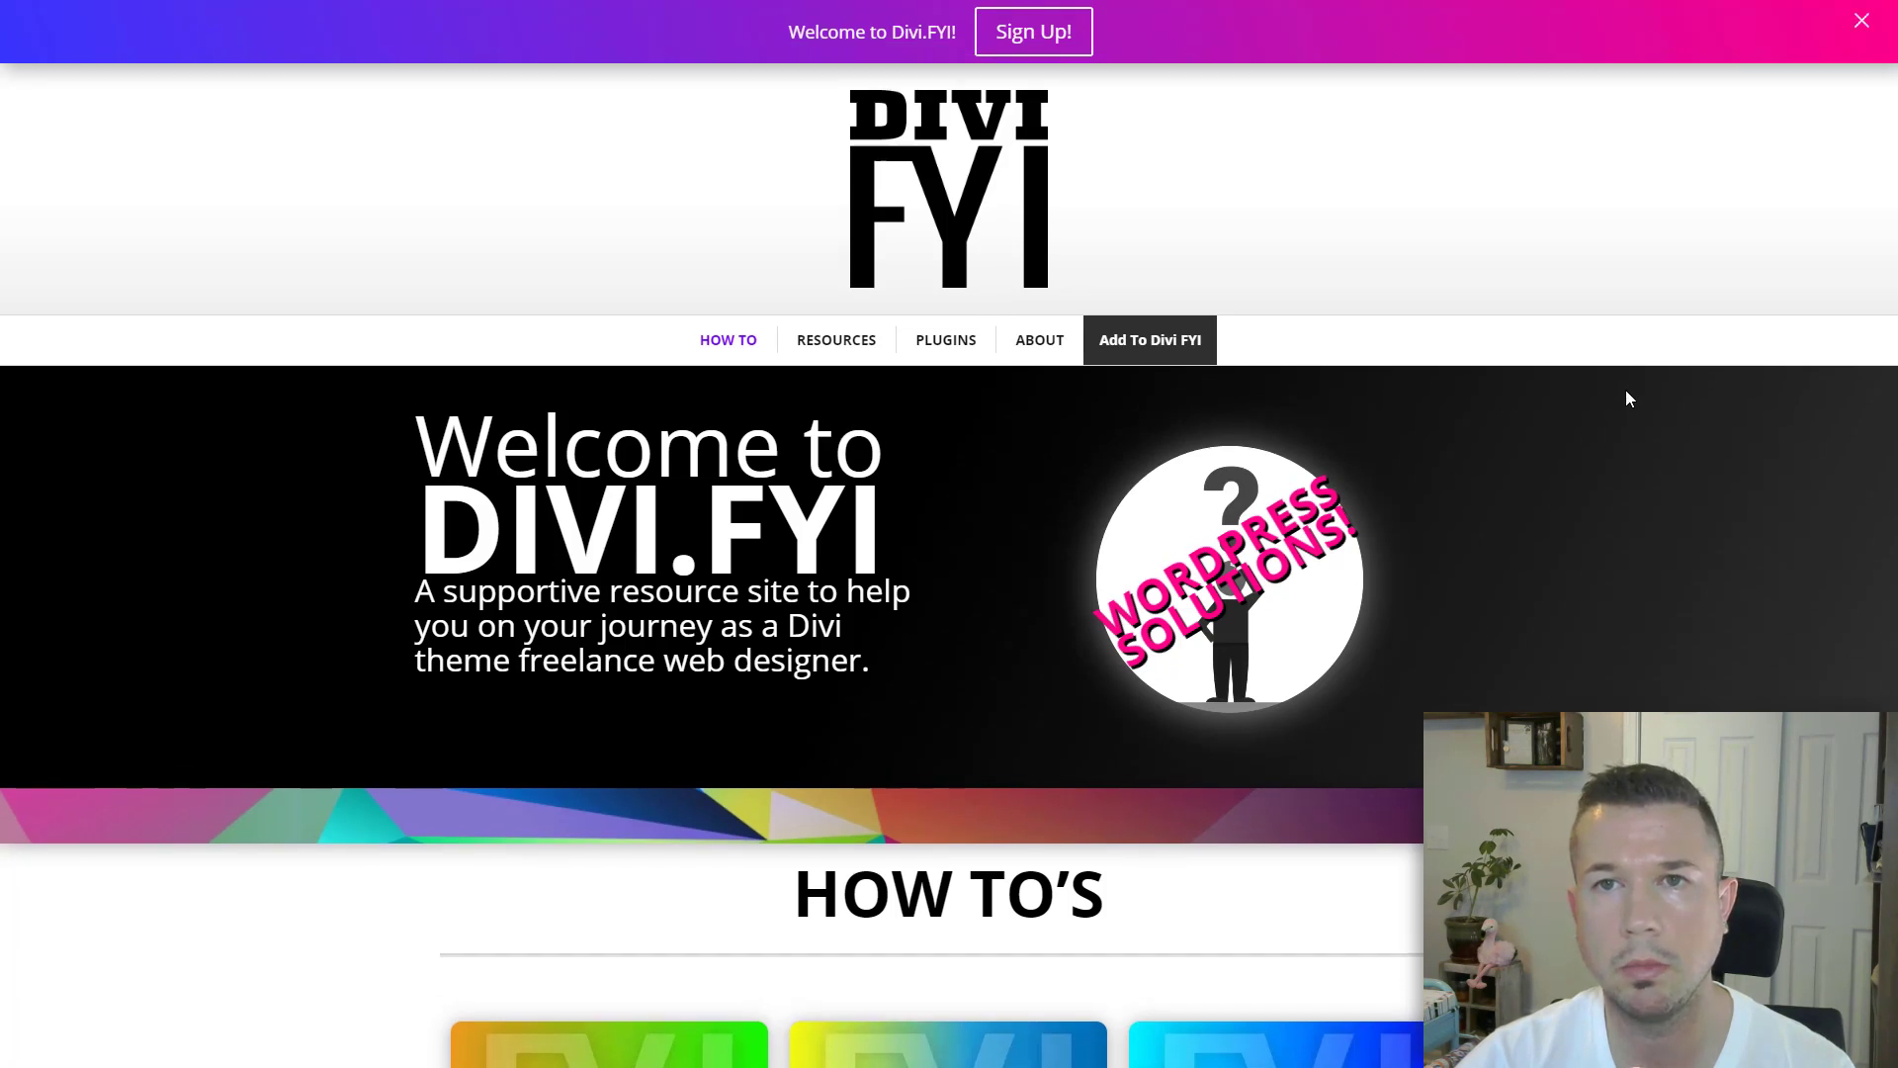
click(1862, 24)
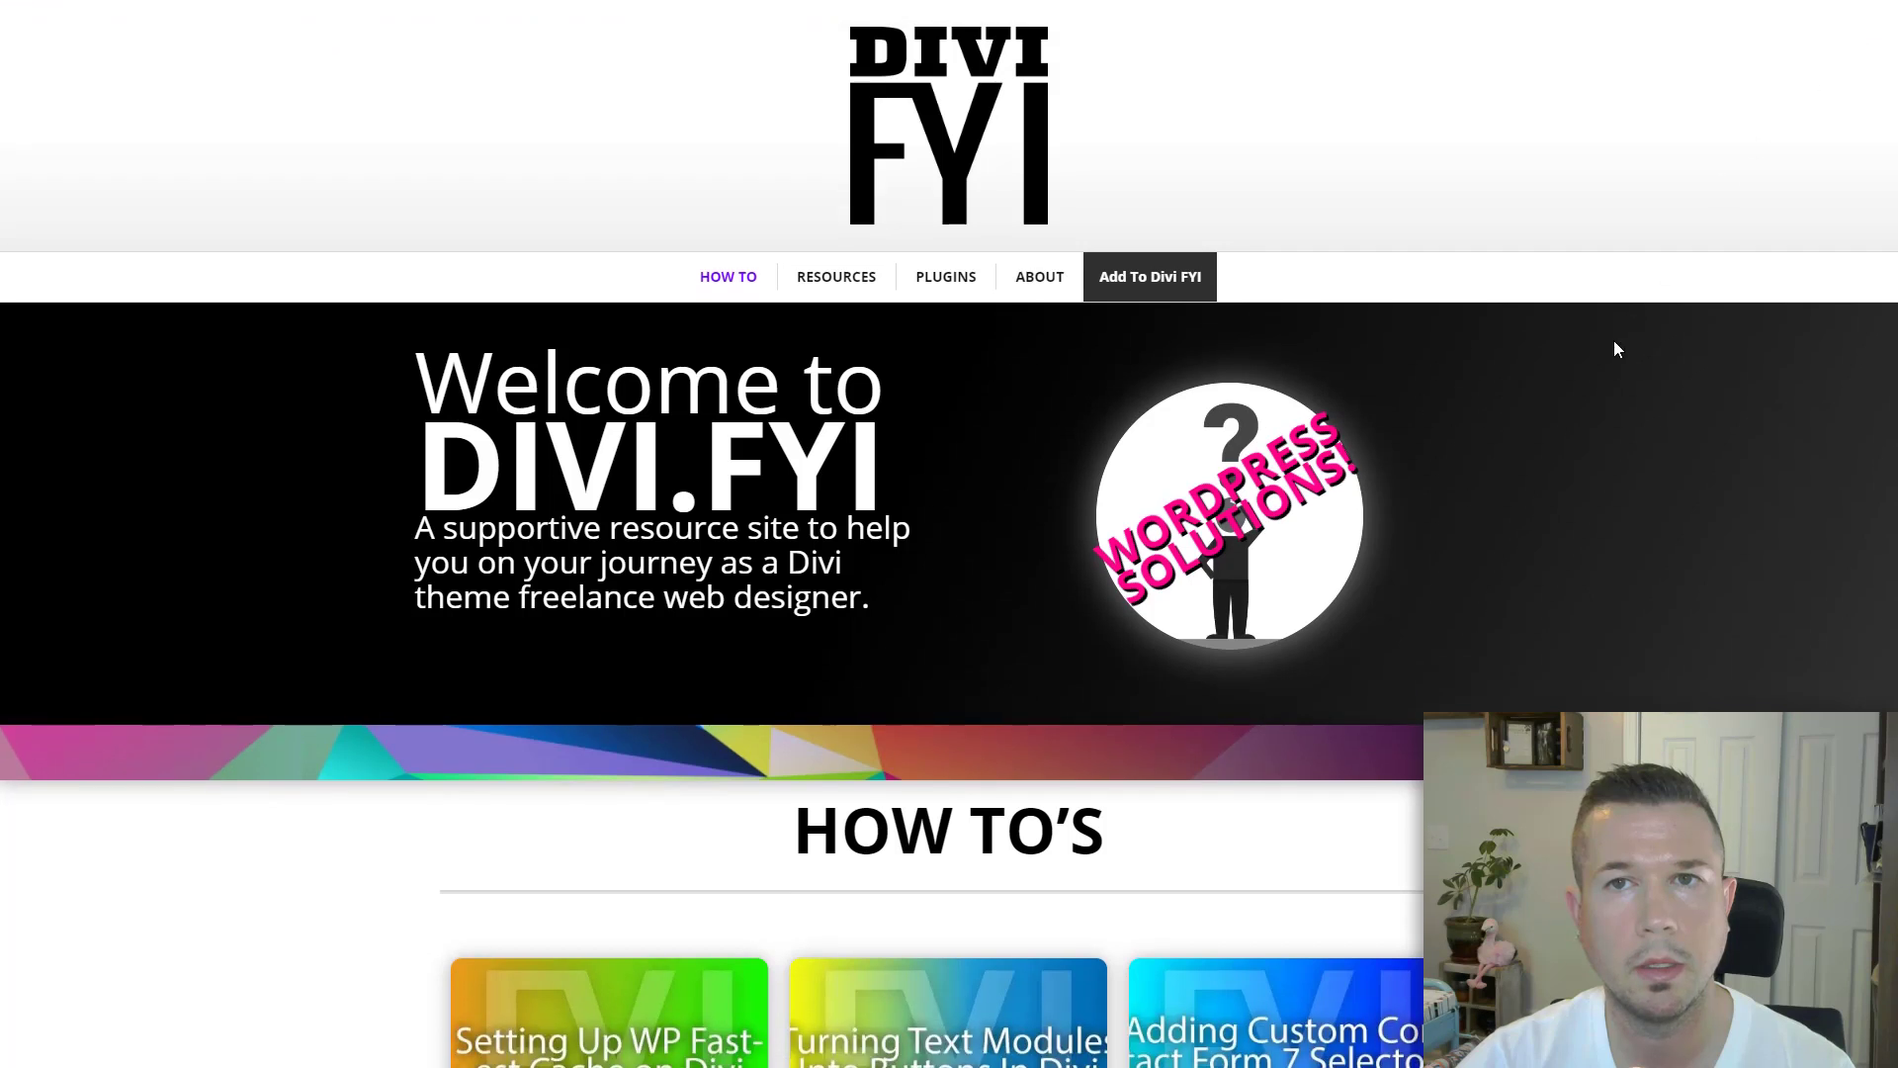
scroll(1617, 348, down, 1)
scroll(1618, 348, up, 1)
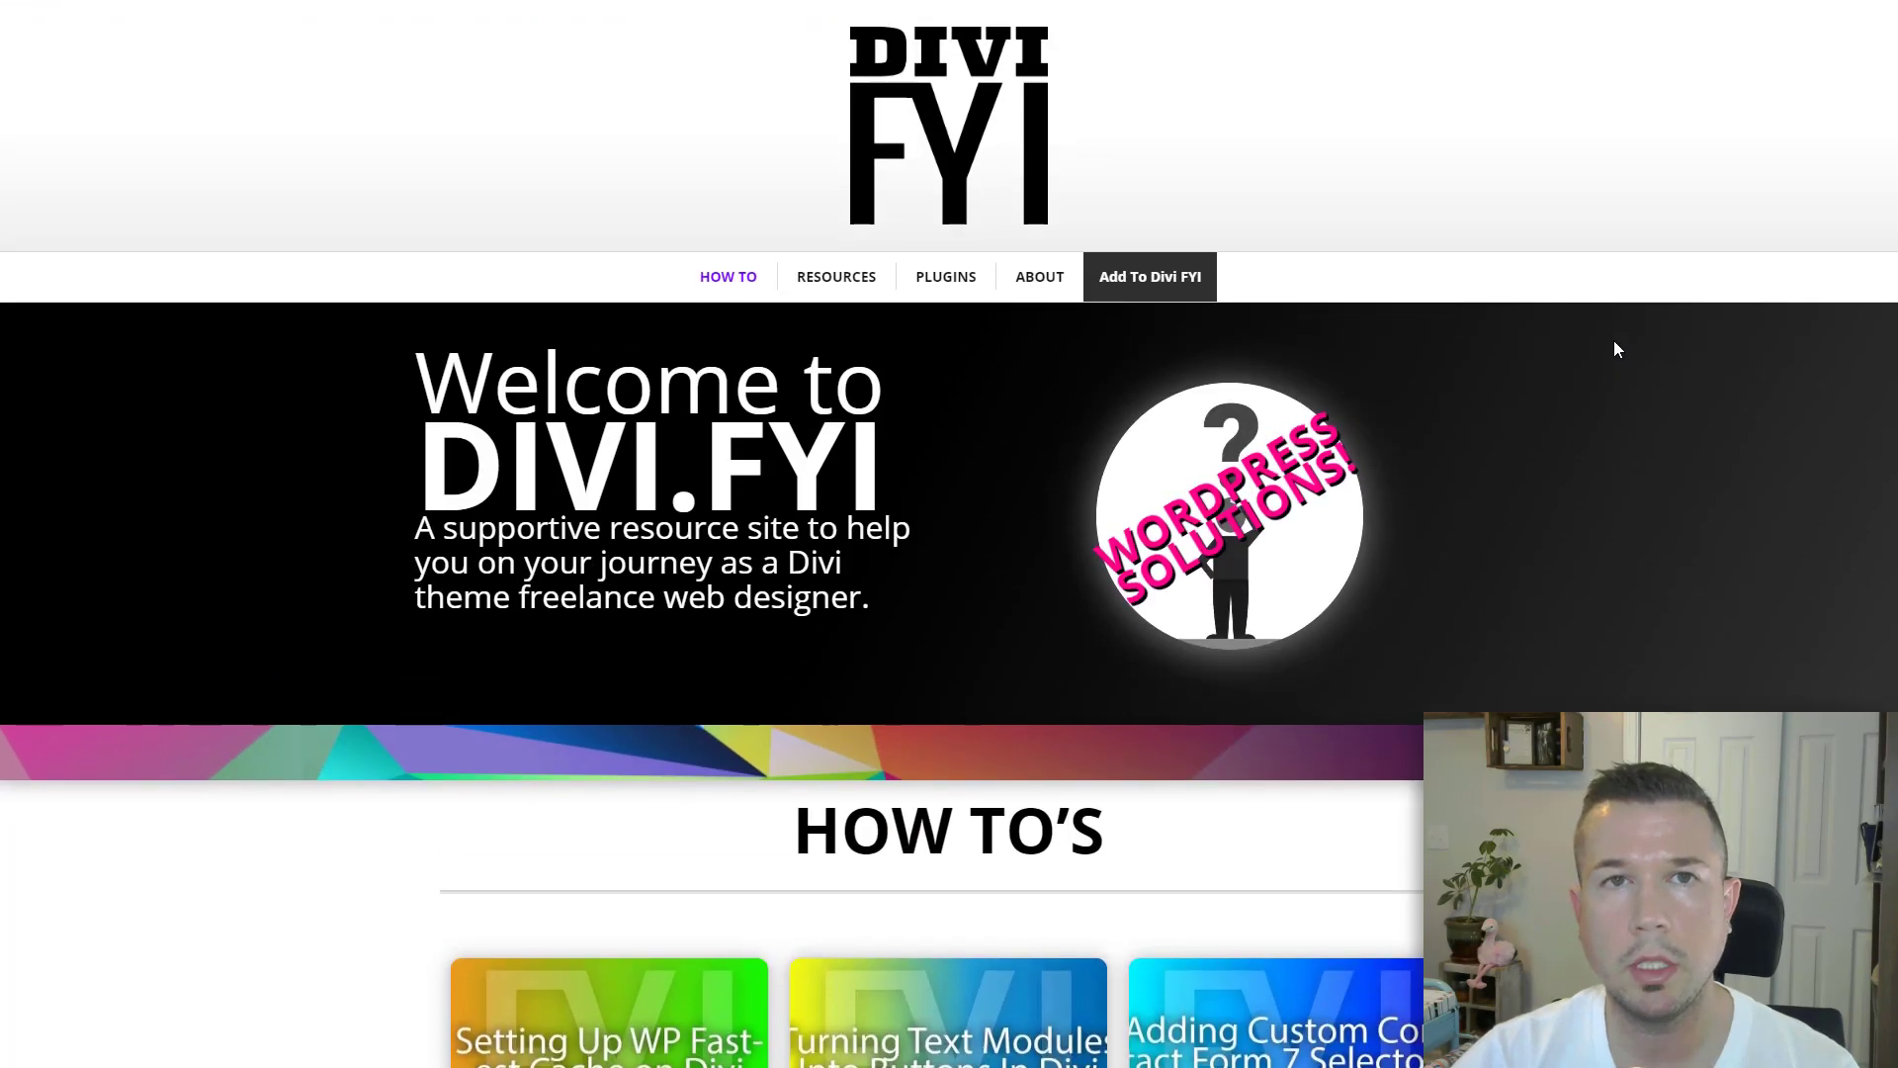